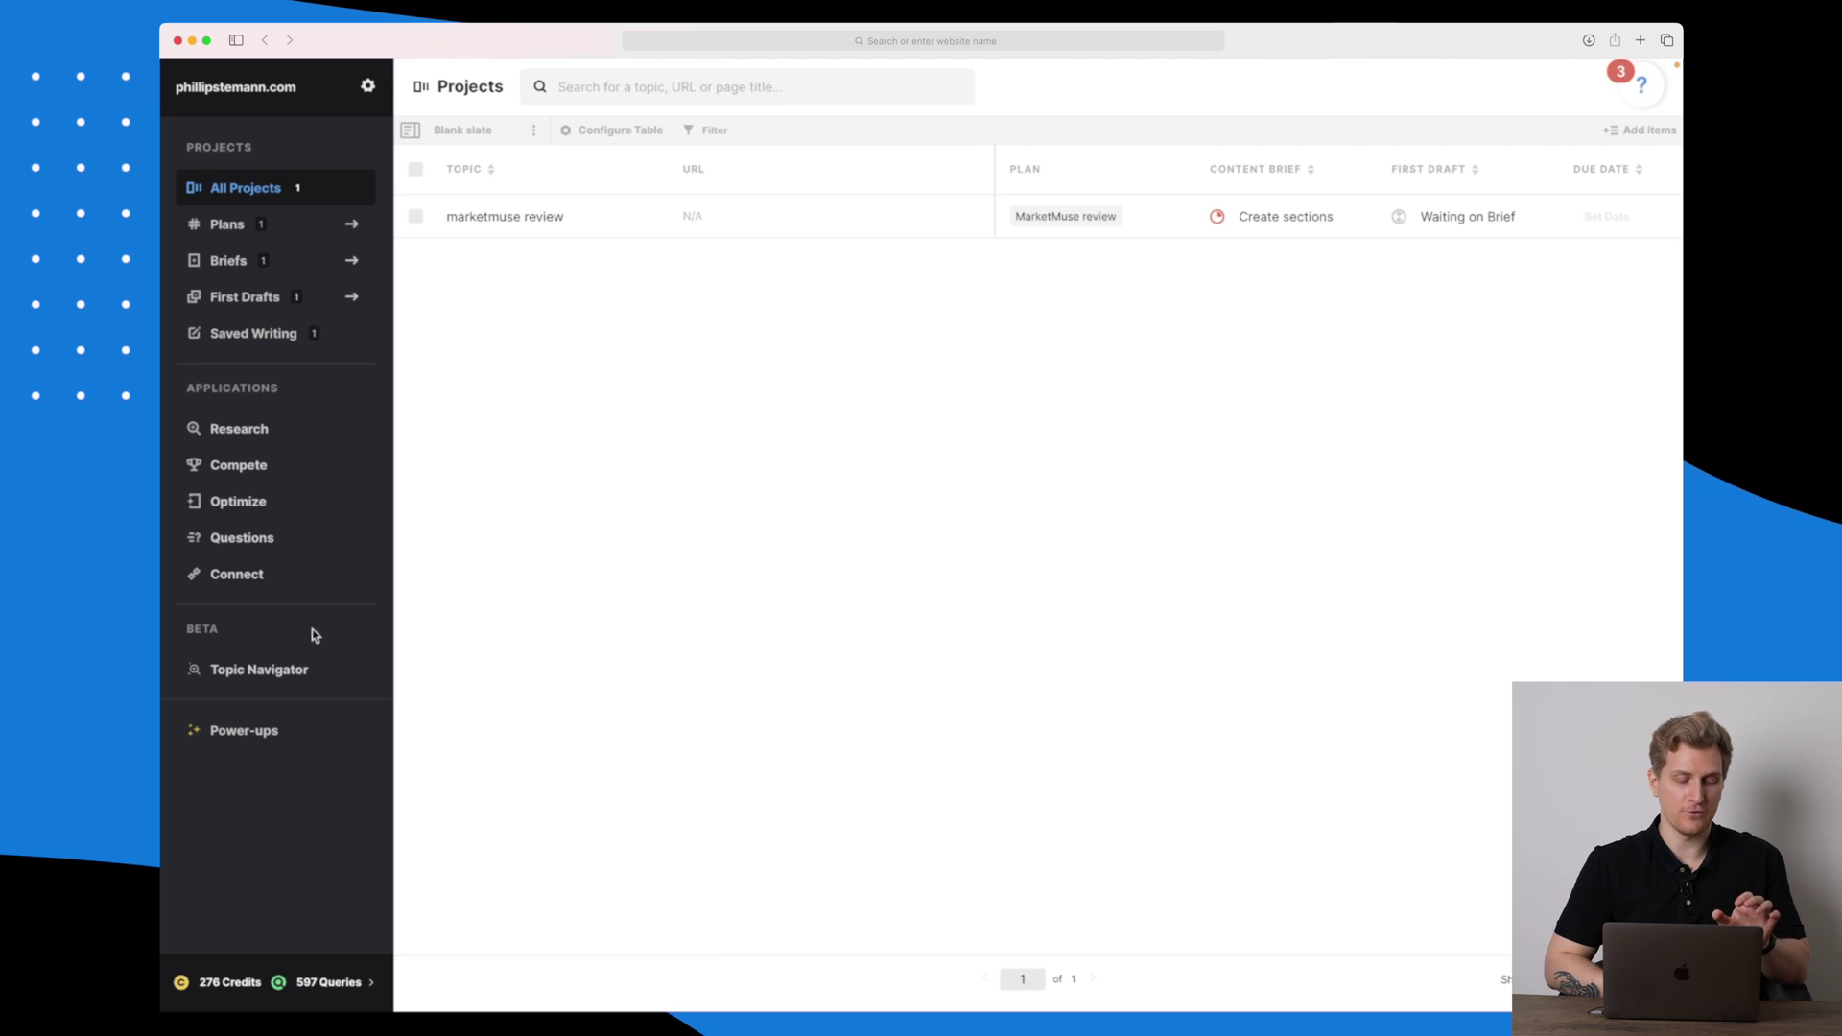
- Open the marketmuse review project and go to its View Brief section-creation page
click(533, 217)
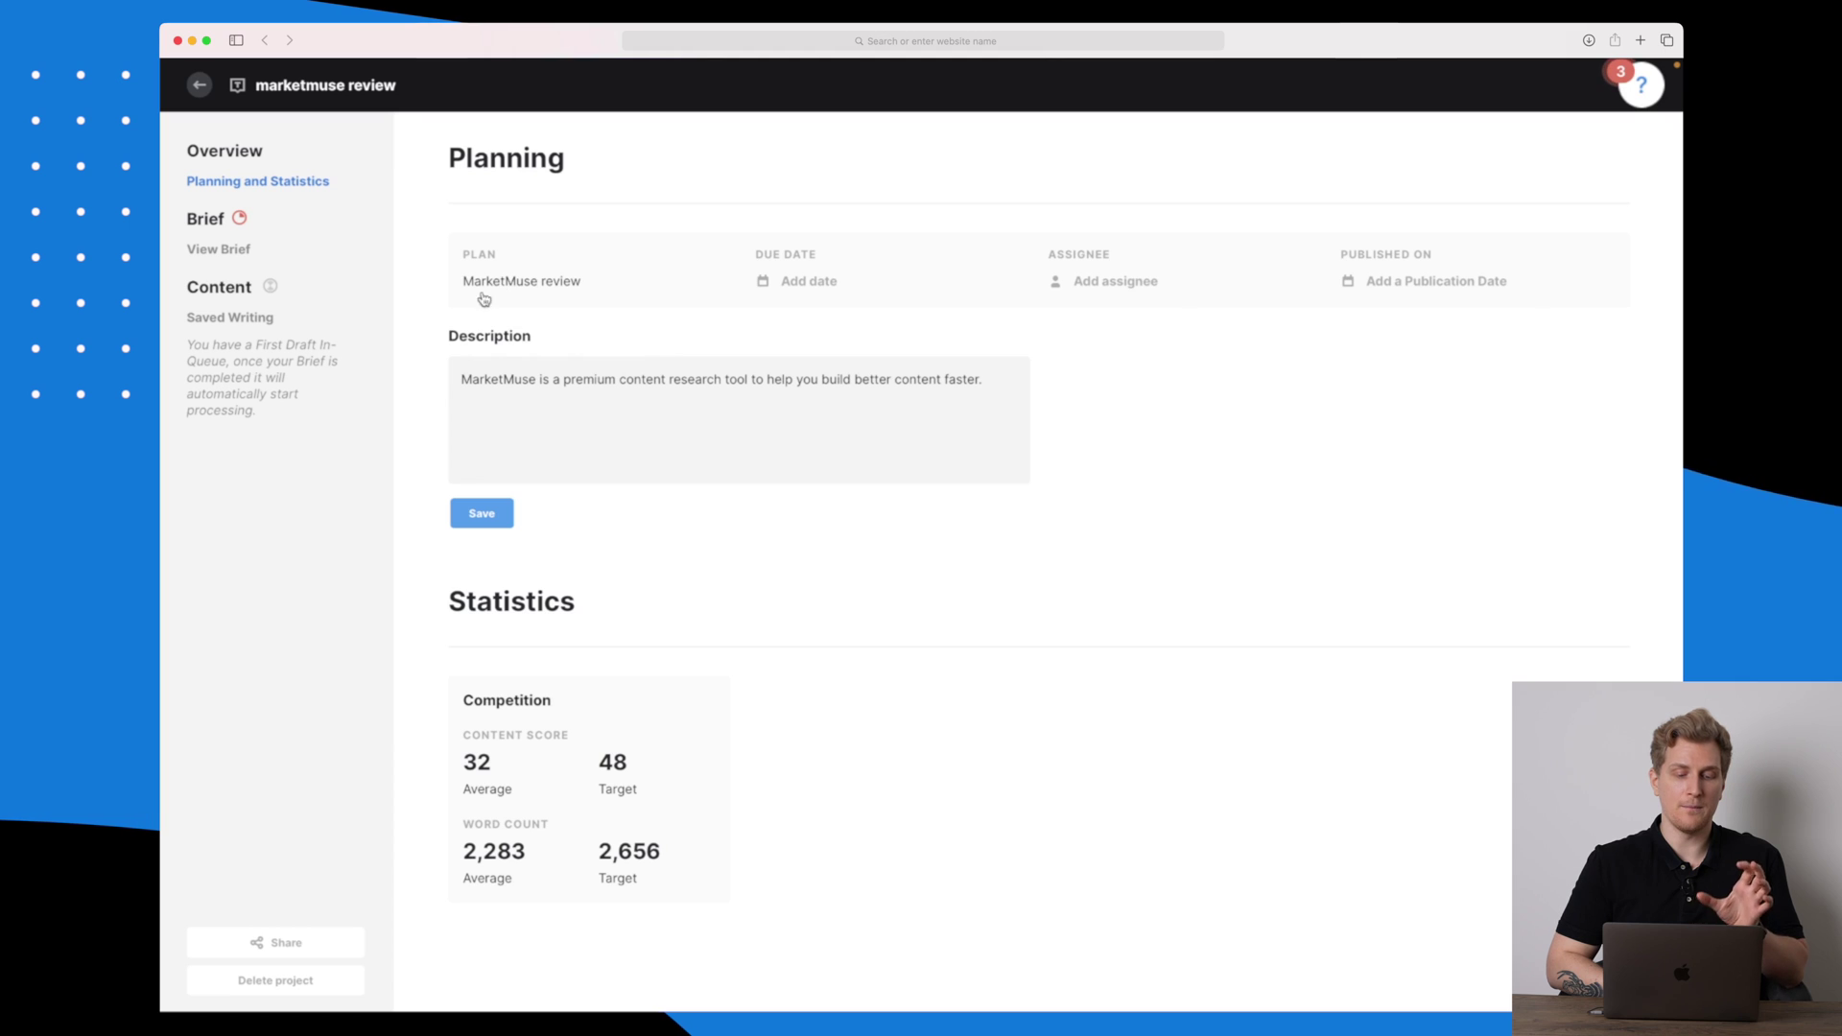
click(217, 251)
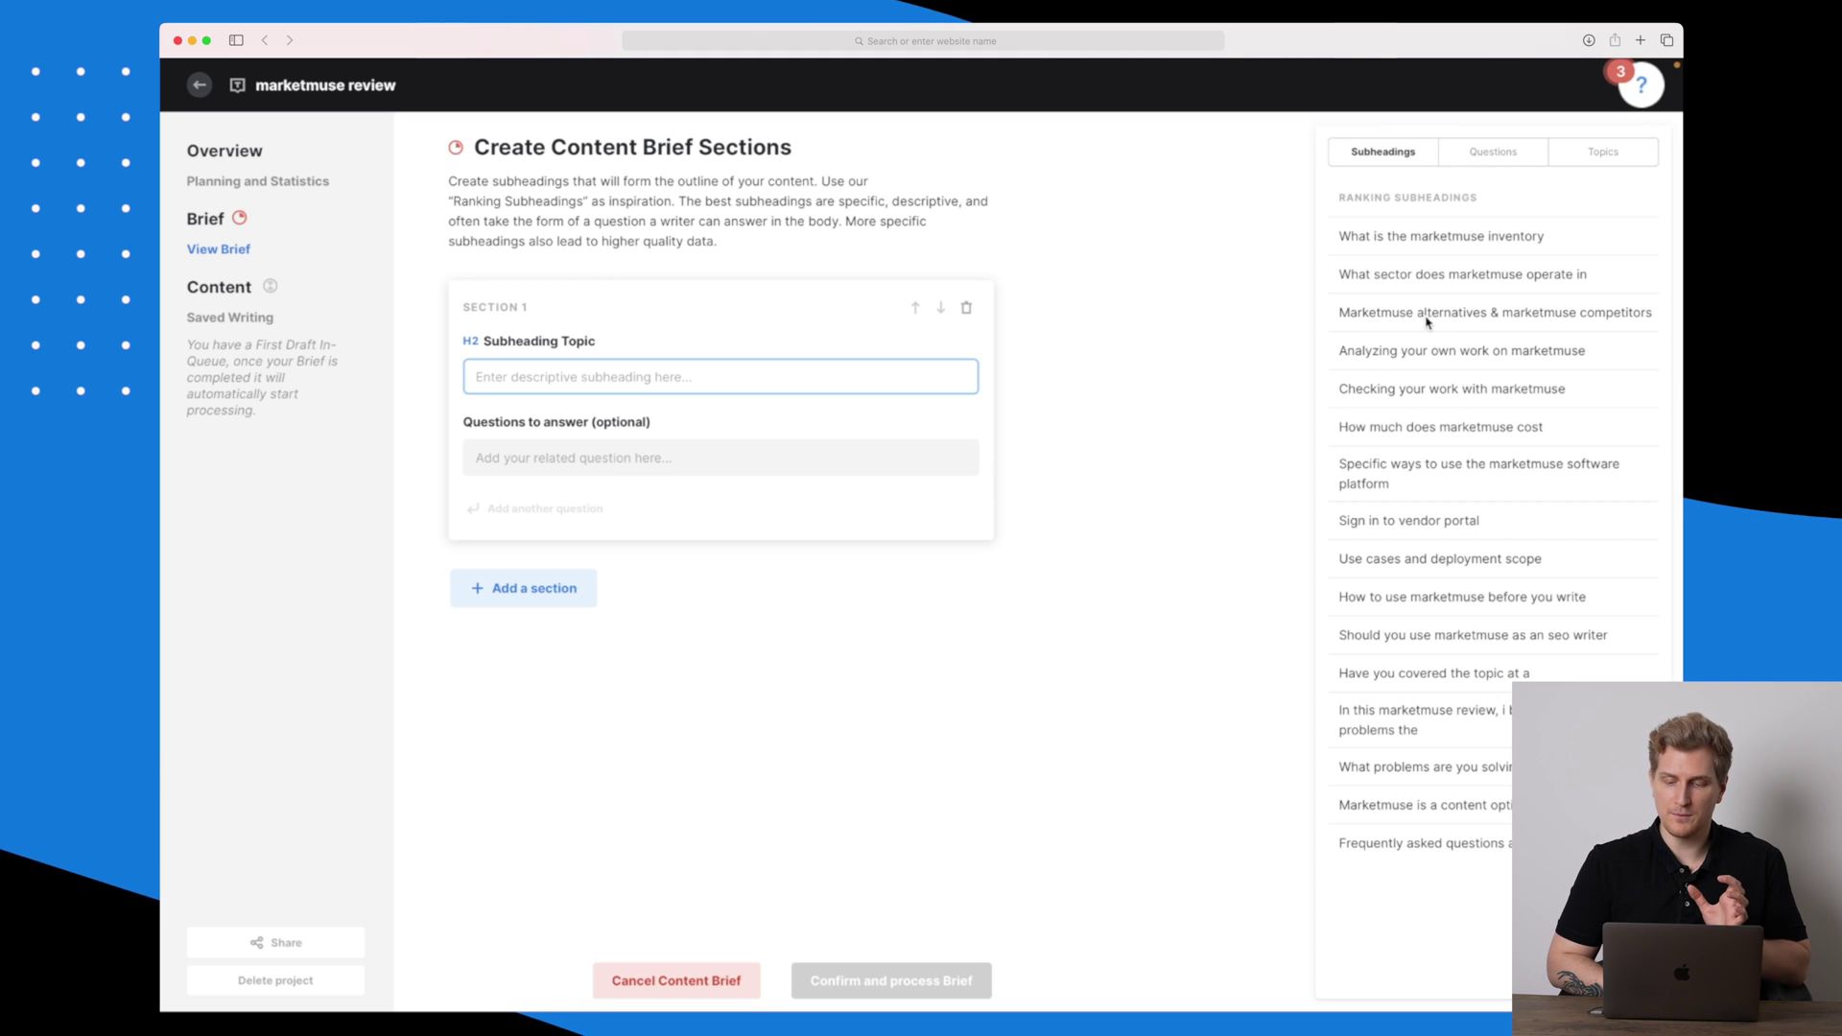
- Give Section 1 the subheading 'Marketmuse alternatives & marketmuse competitors' plus backlinks, content score and credits questions
click(1457, 324)
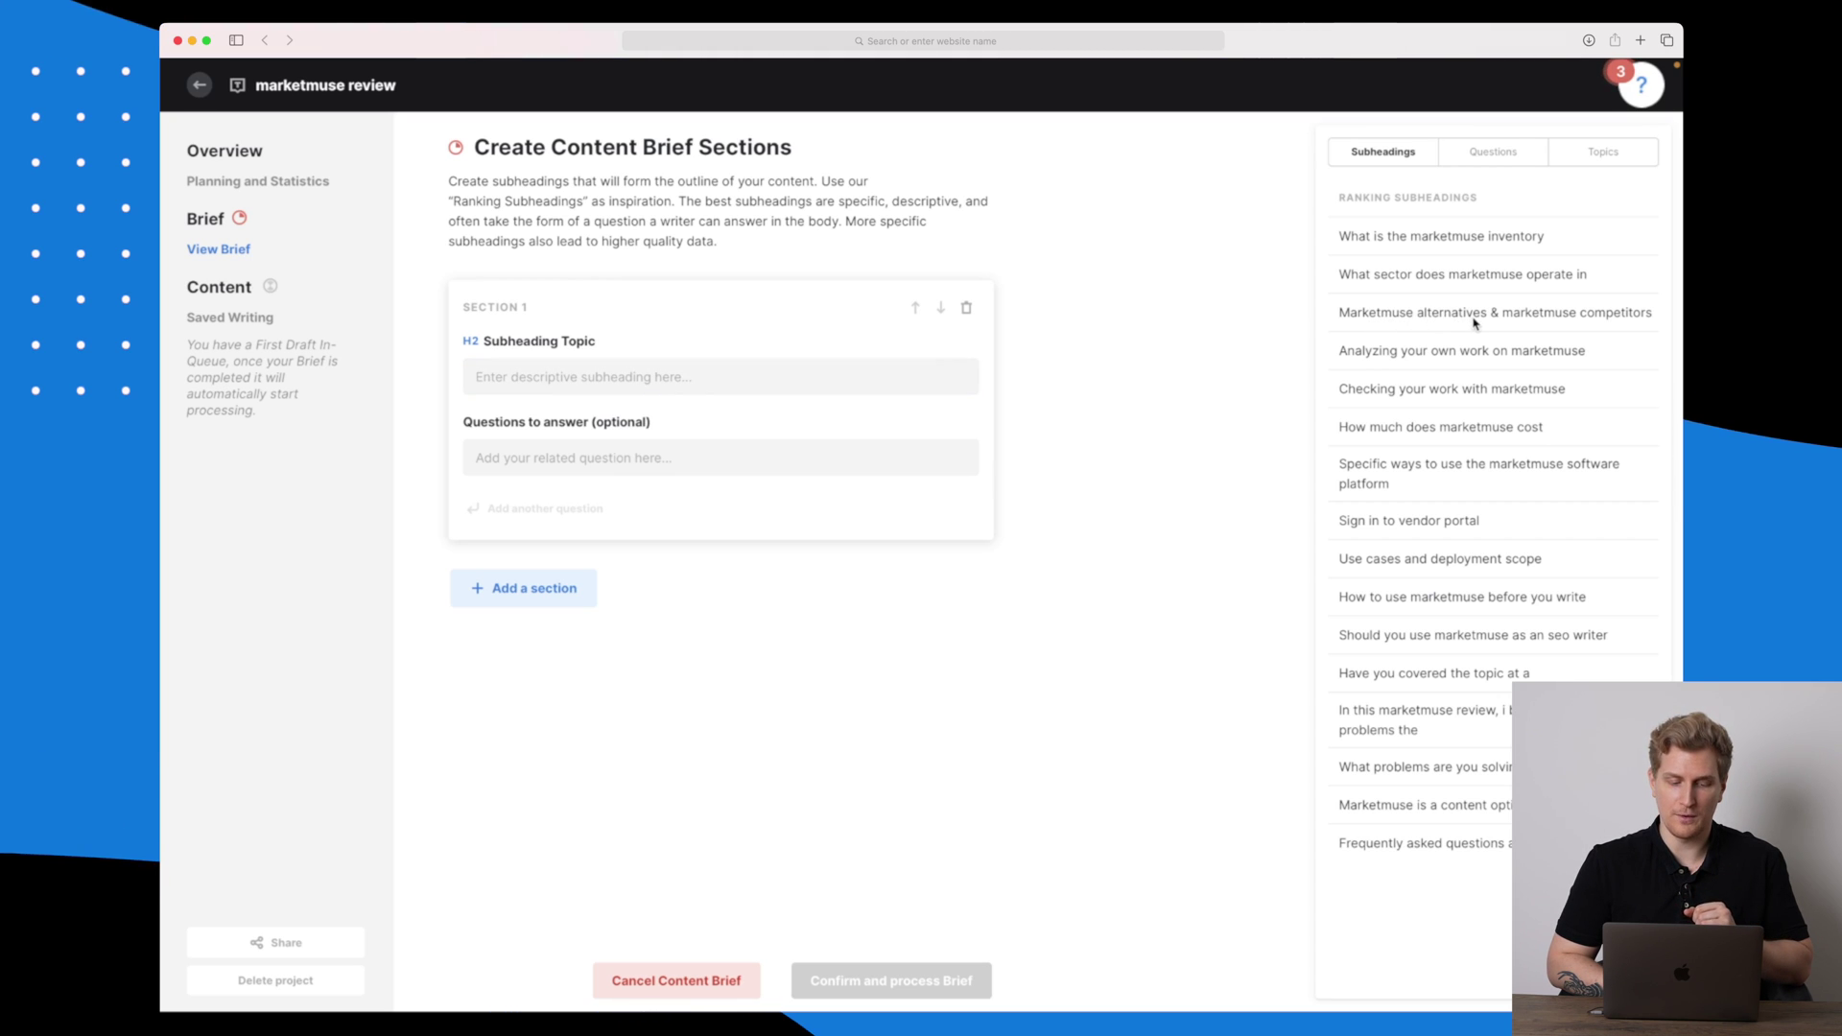
drag(1458, 323, 797, 376)
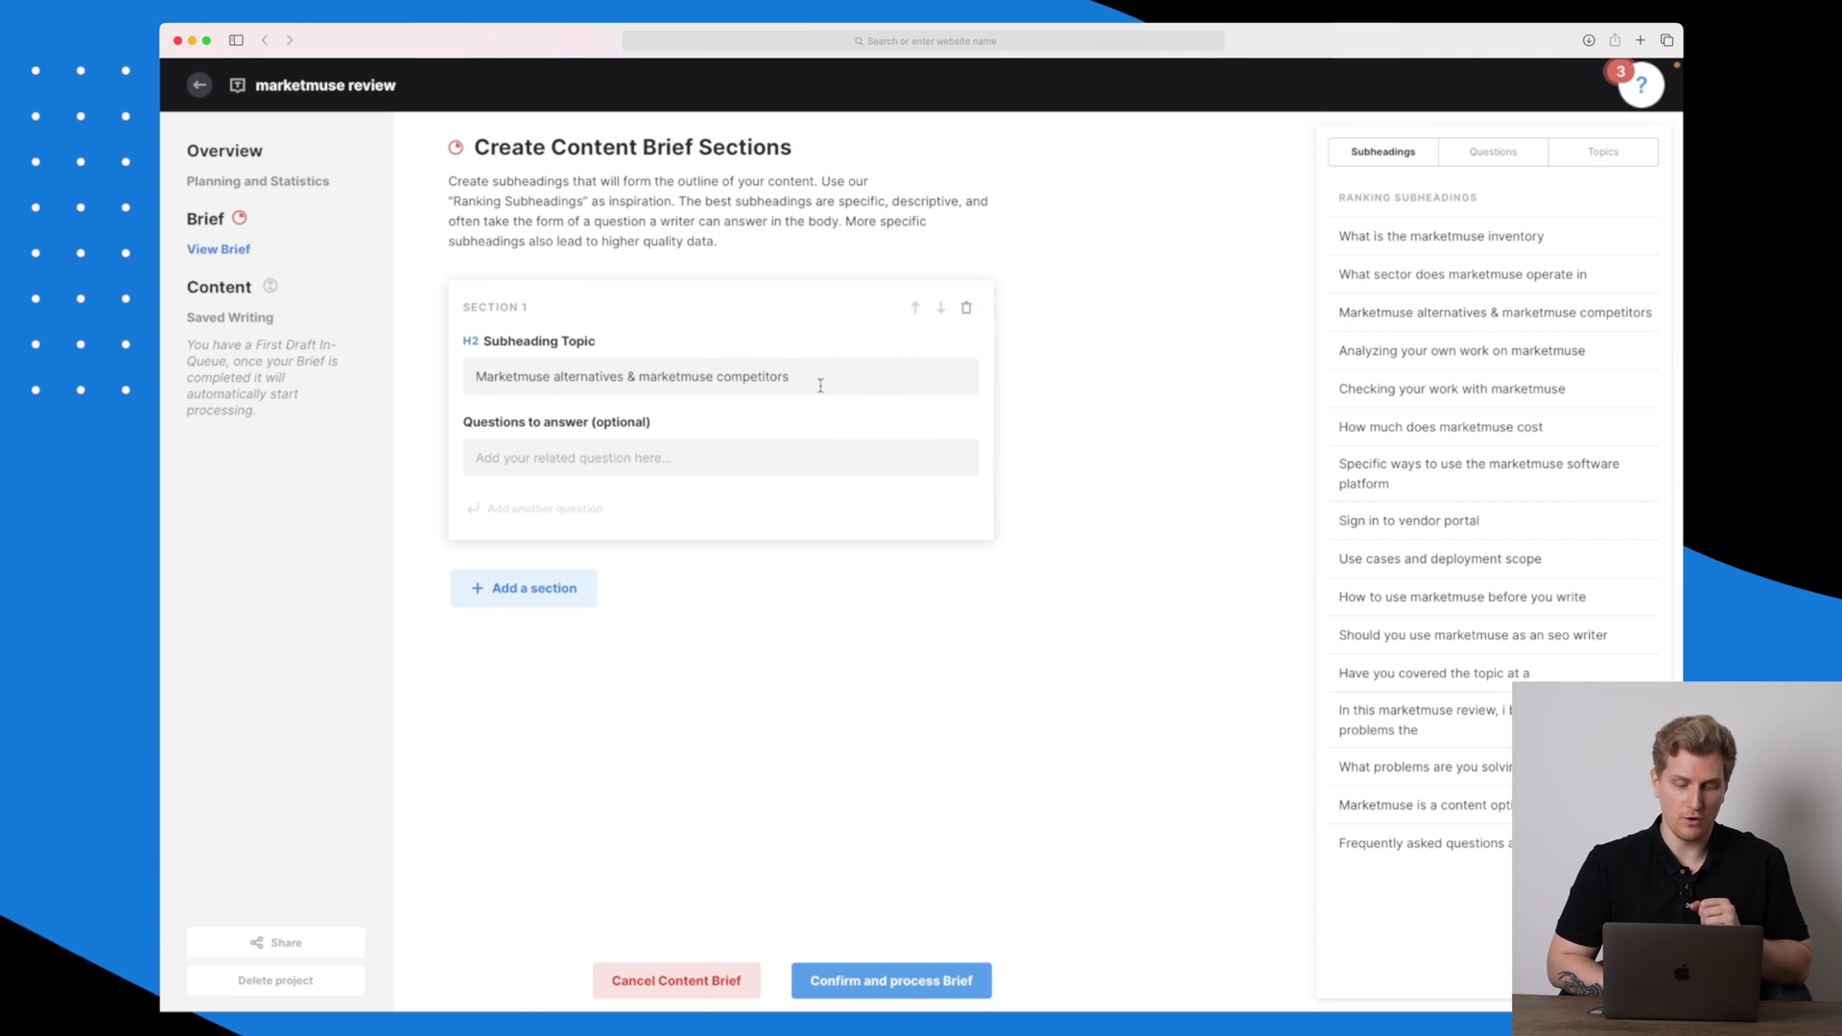
click(658, 468)
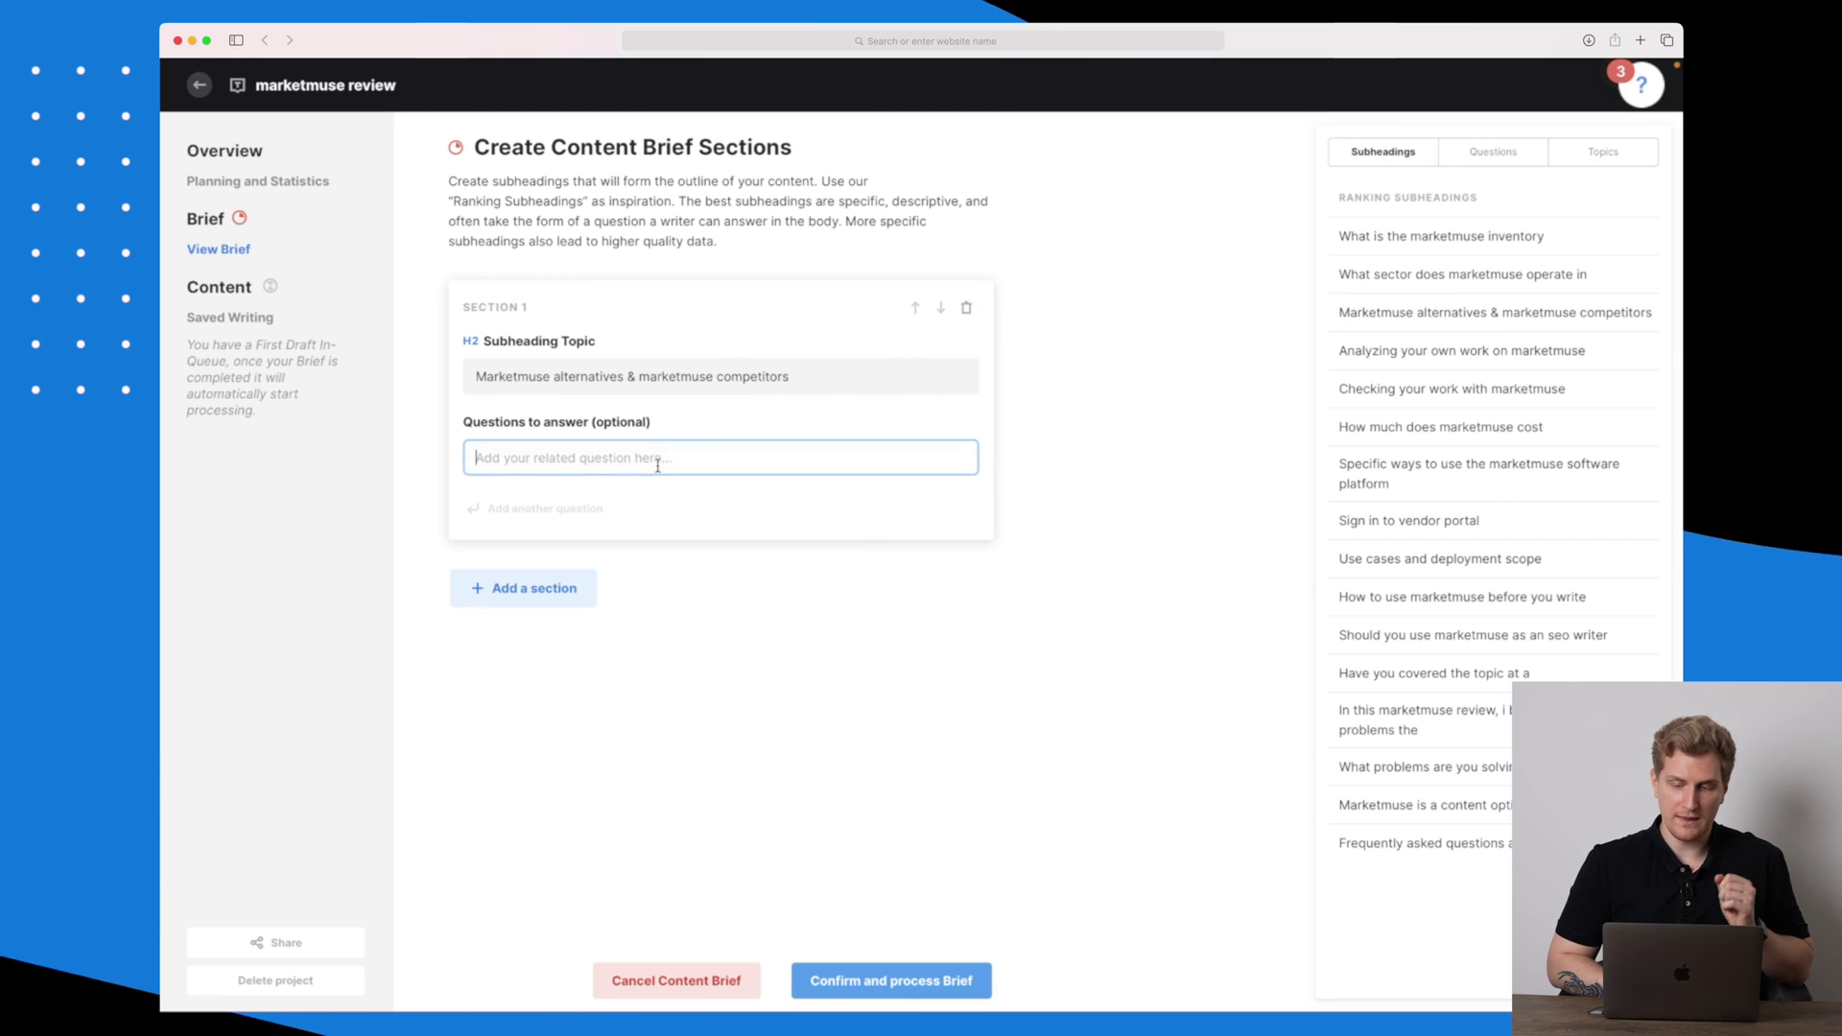
click(1497, 154)
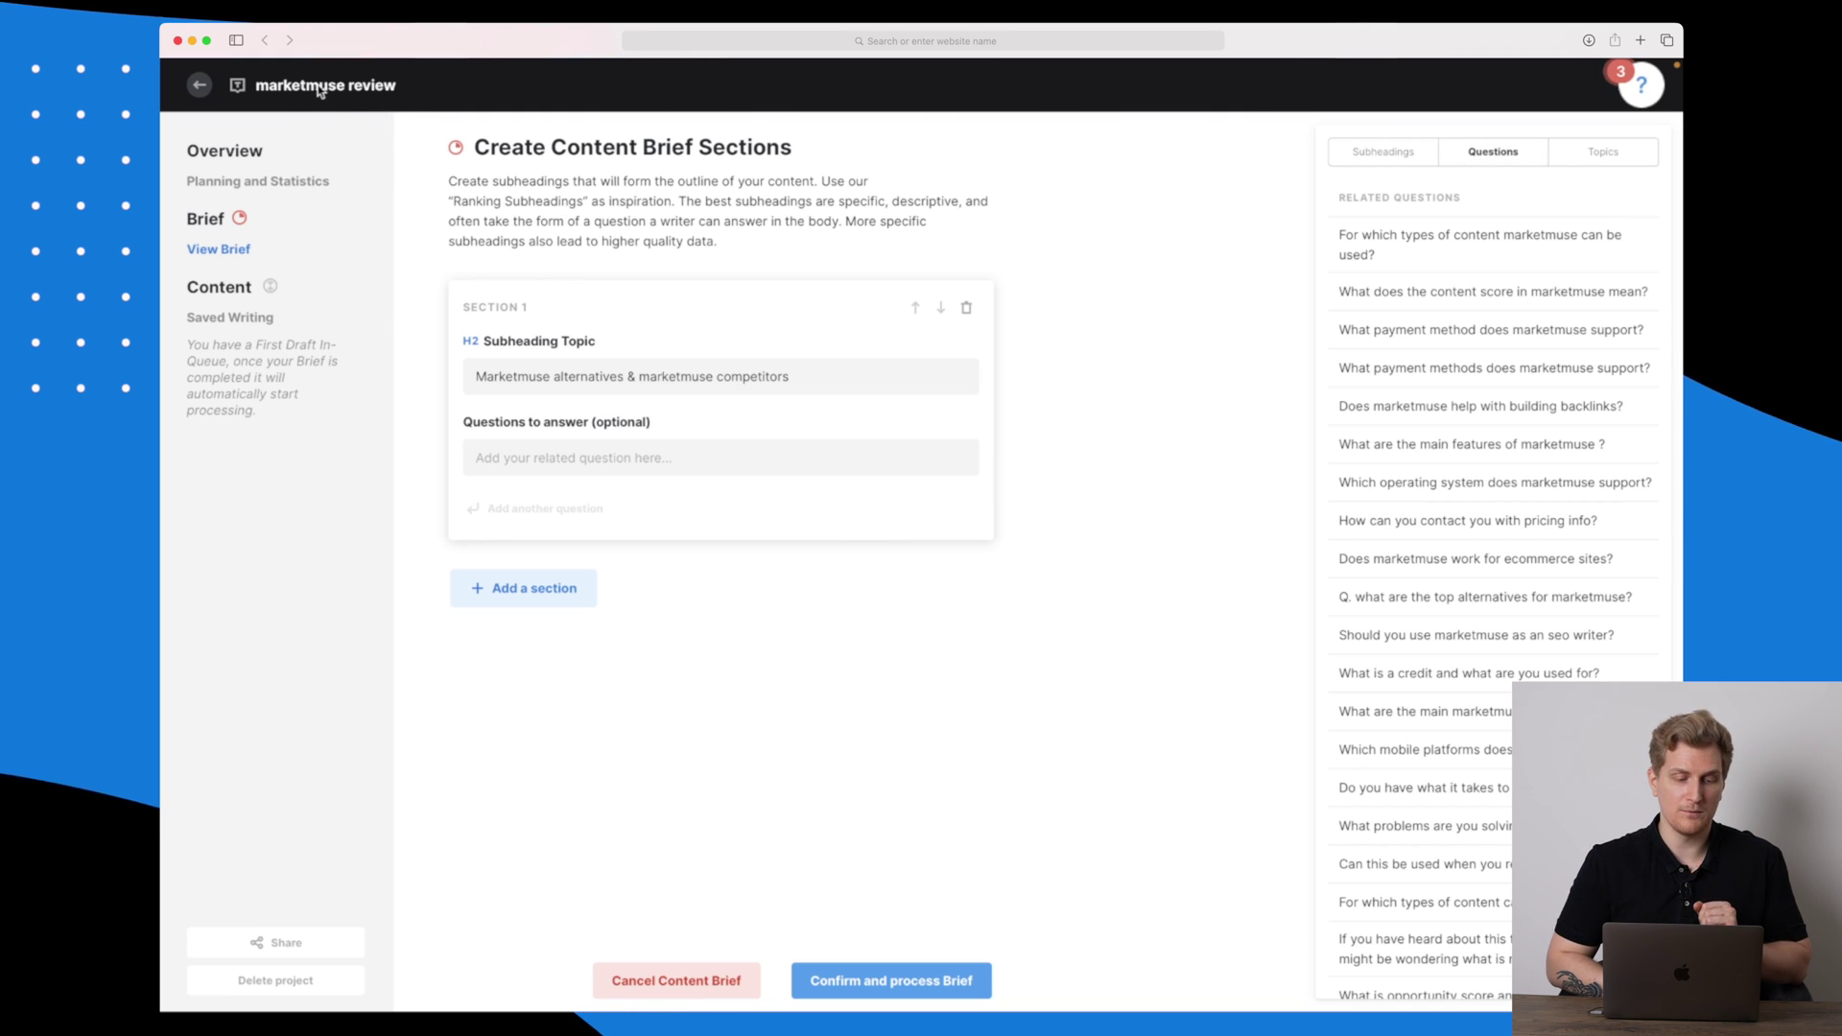
drag(255, 85, 398, 86)
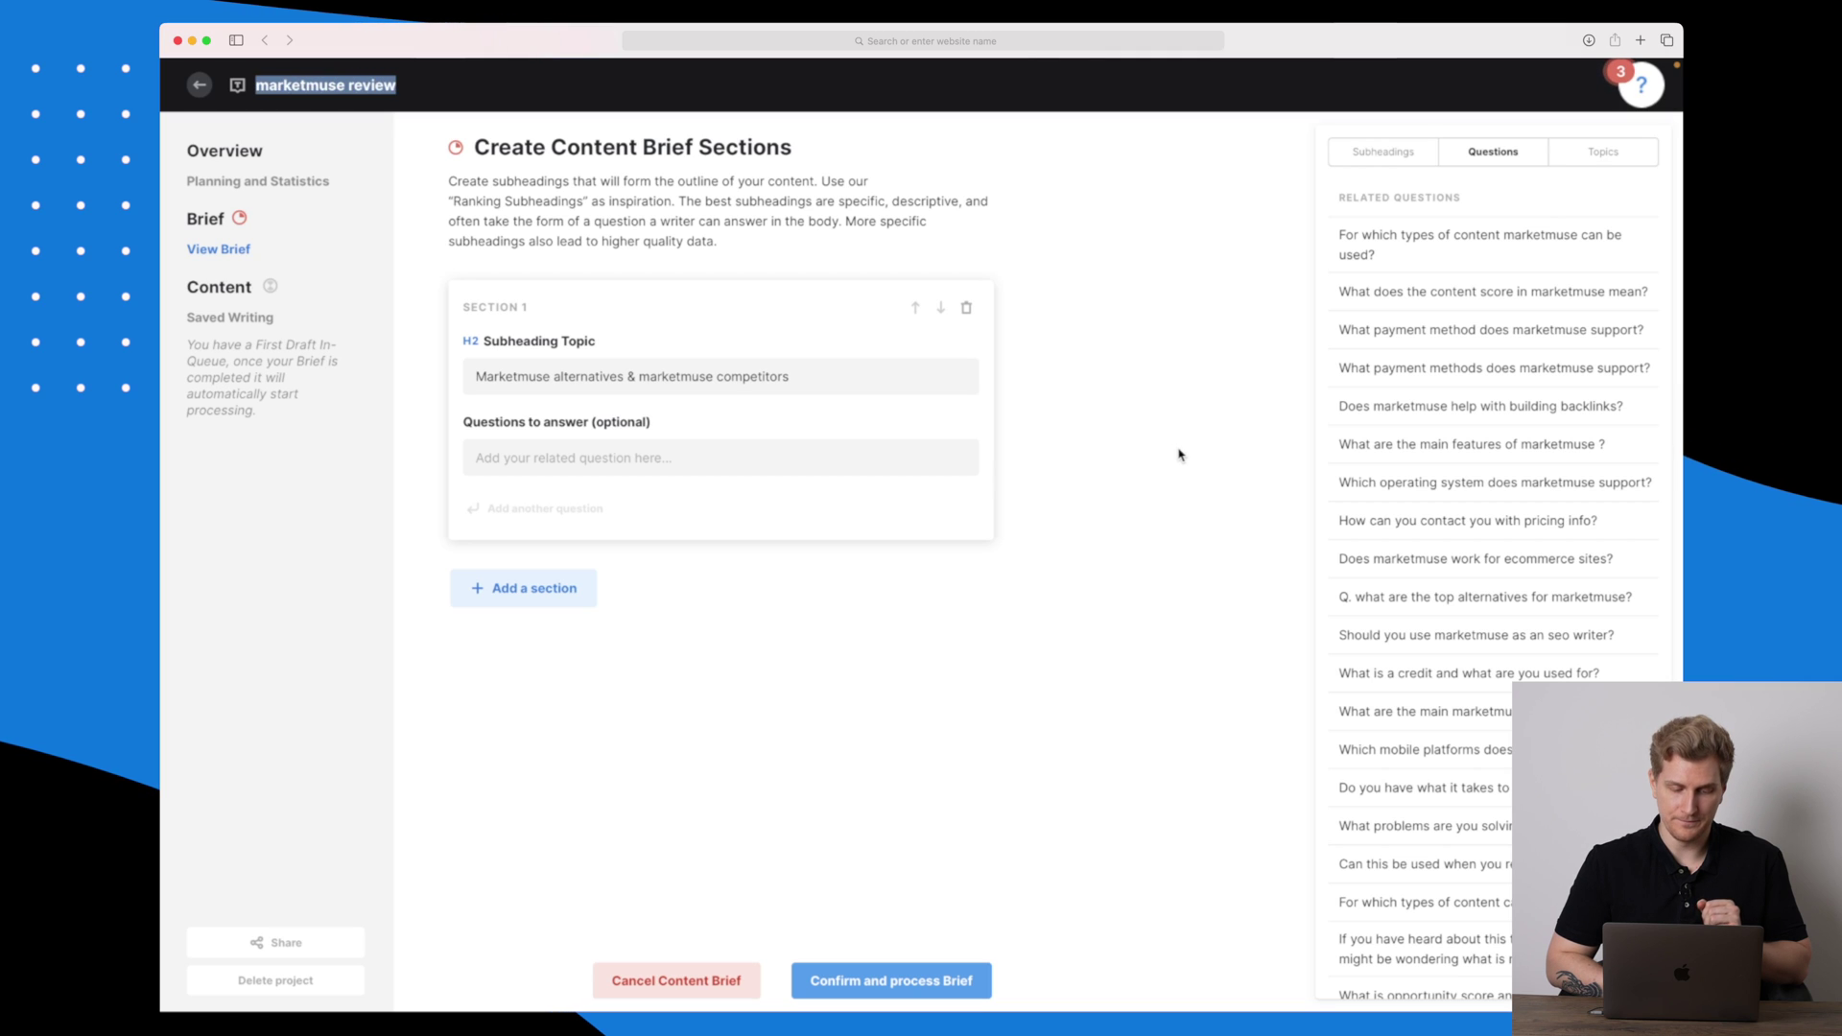
click(916, 464)
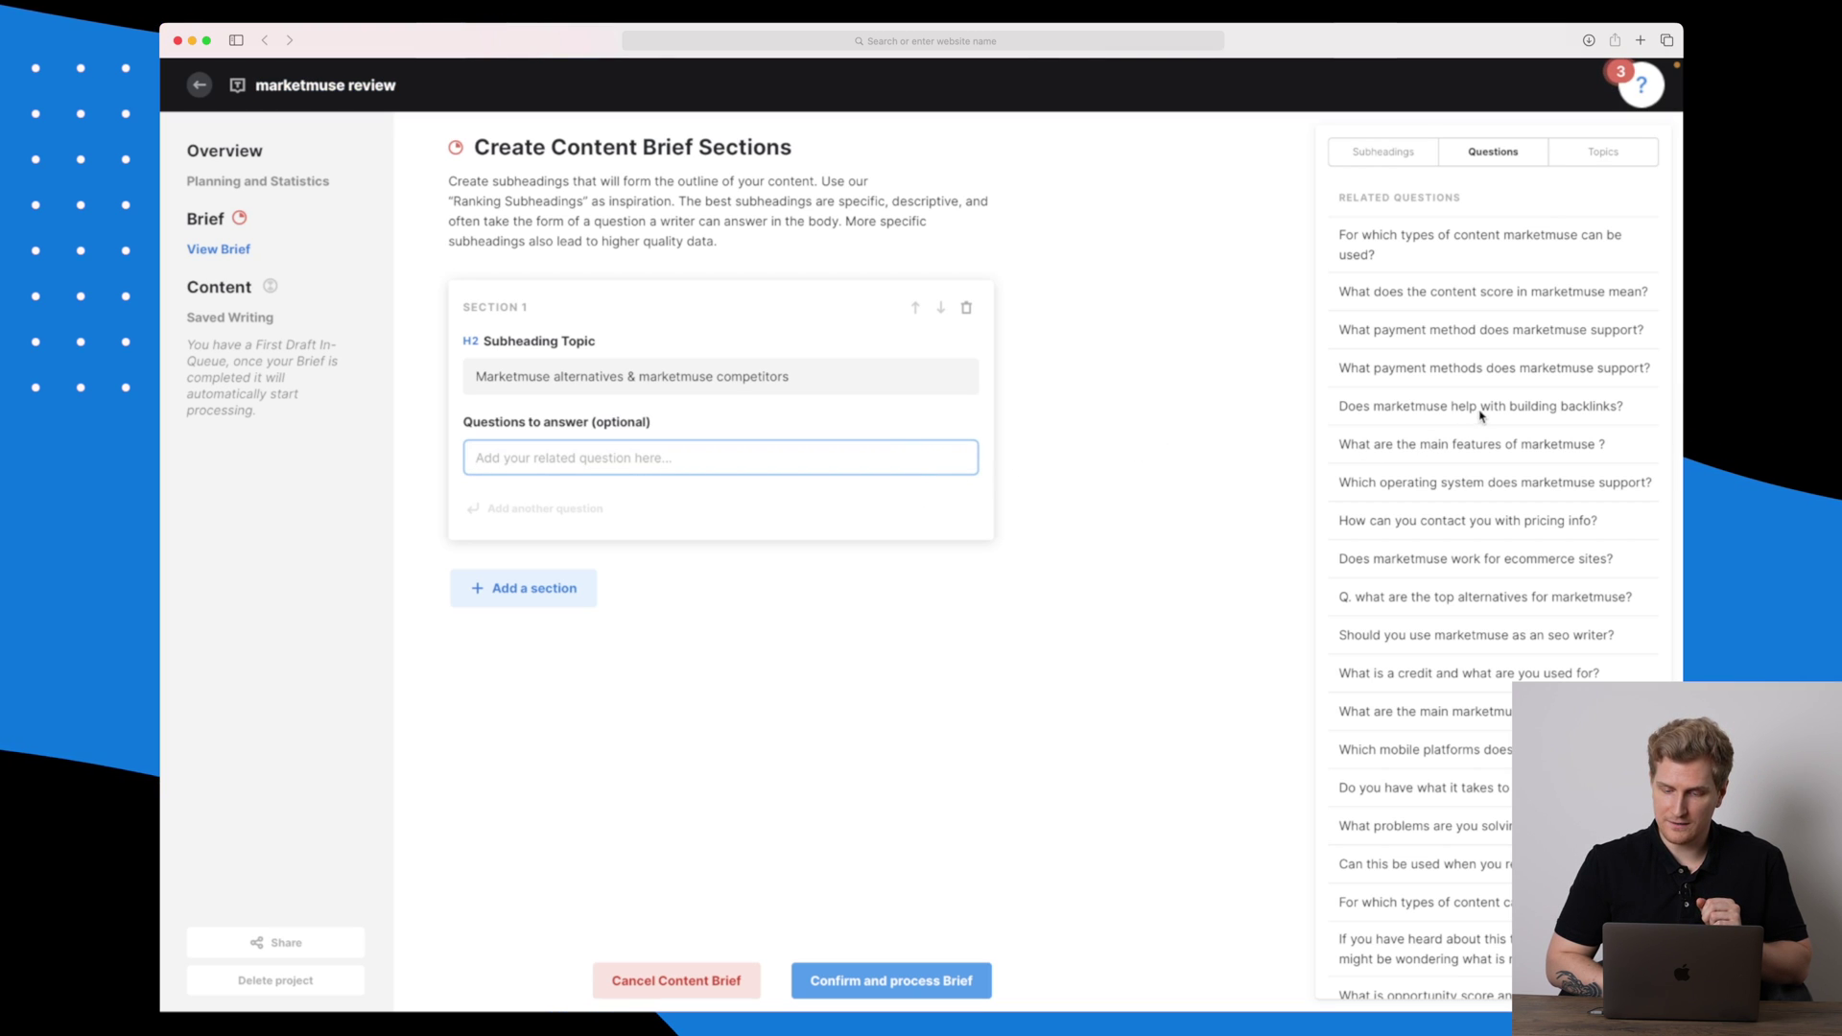
drag(1484, 413, 849, 465)
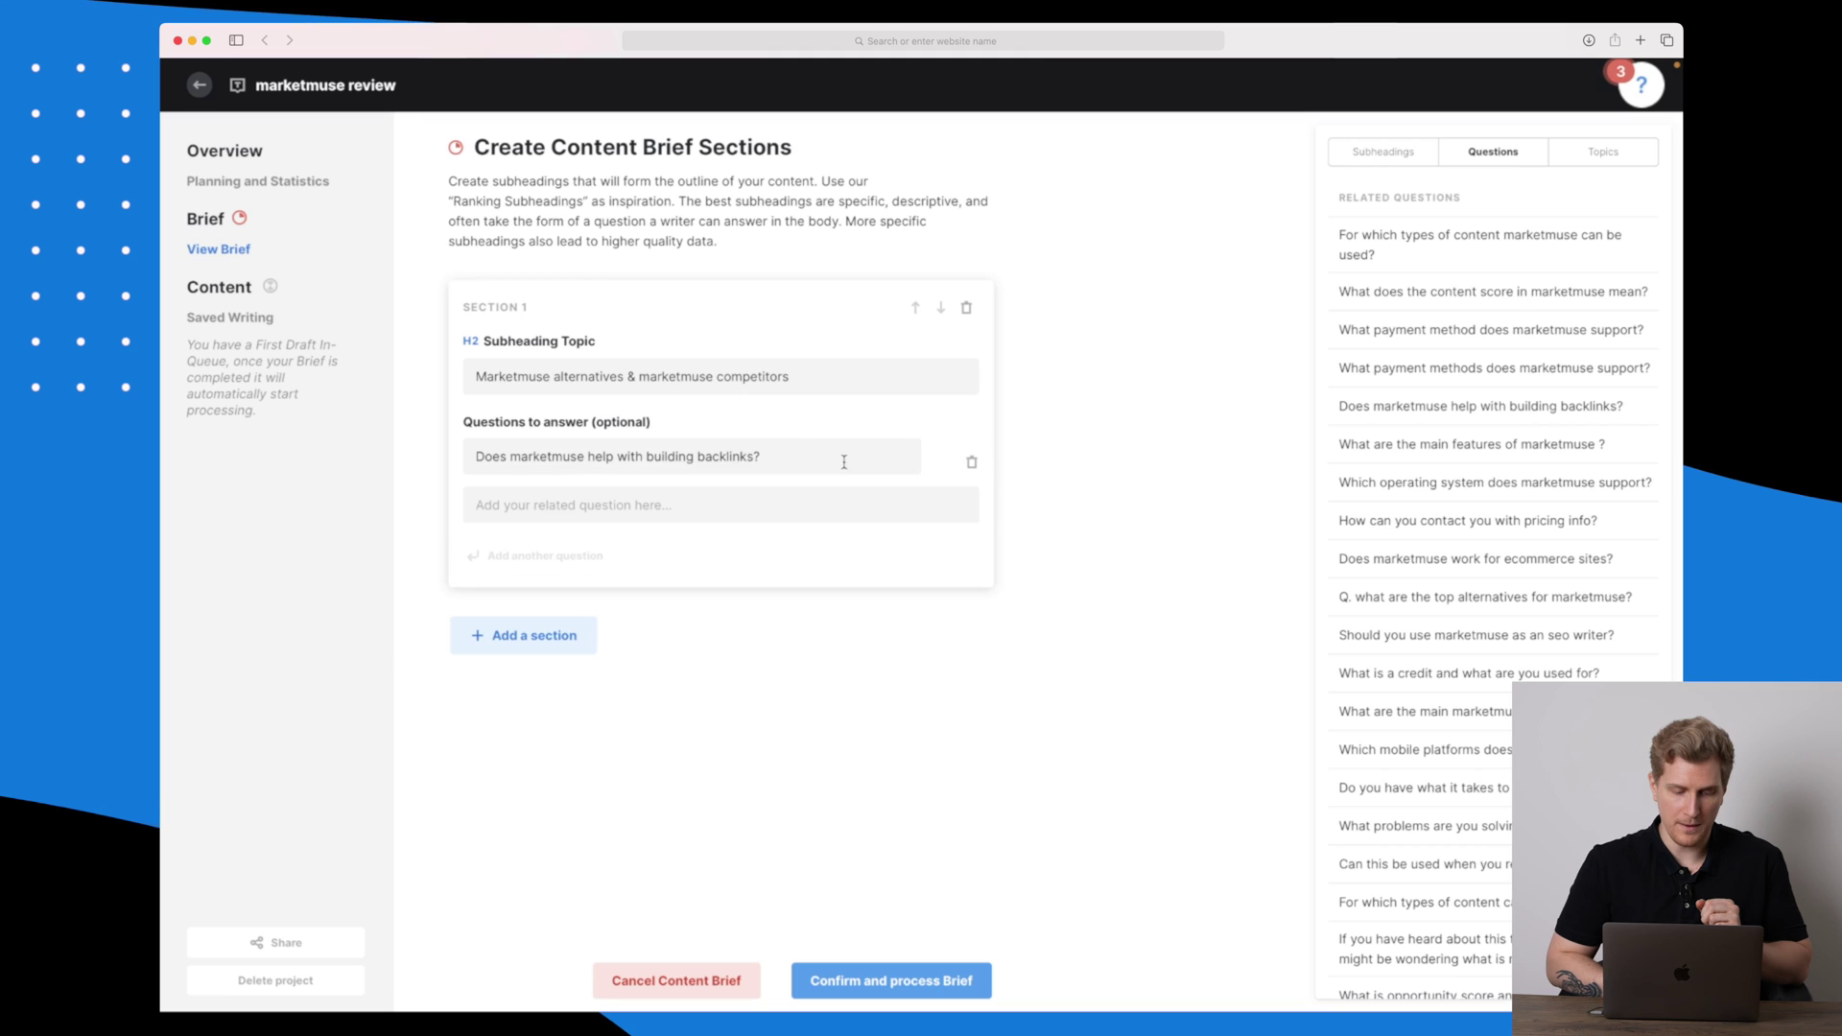
click(909, 495)
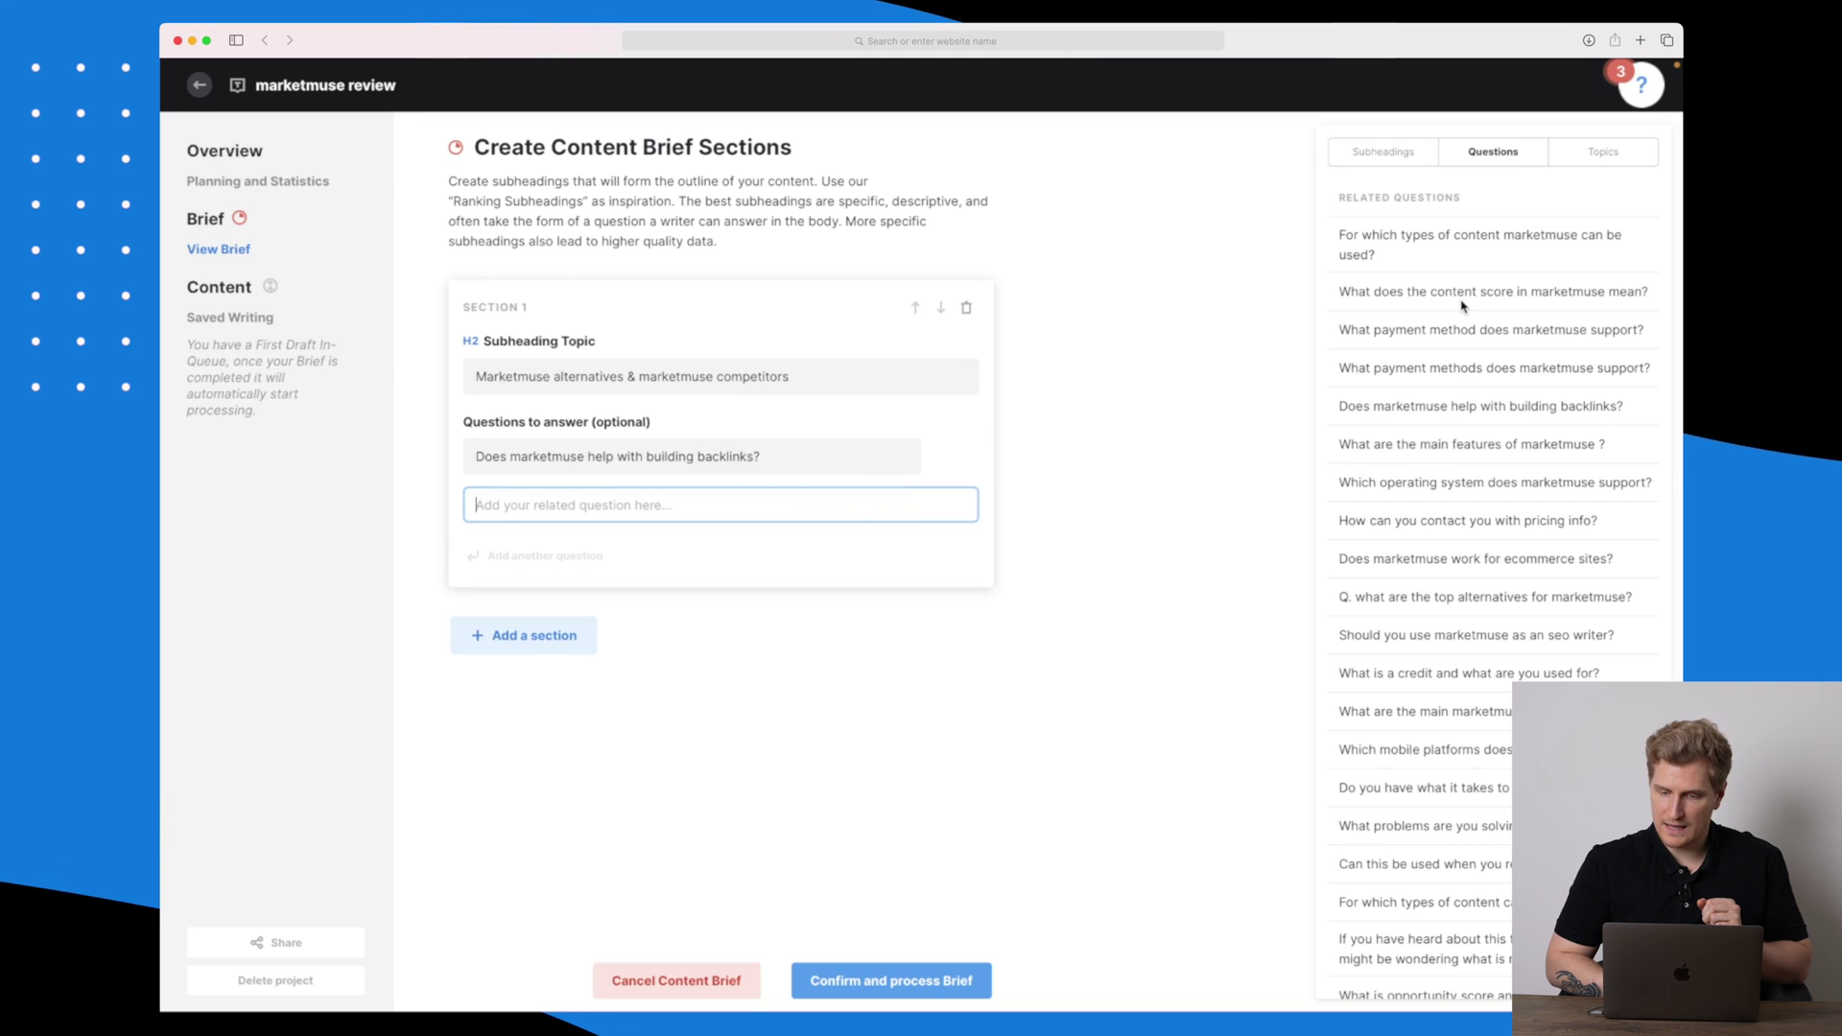
drag(1462, 305, 823, 504)
scroll(1483, 576, down, 1)
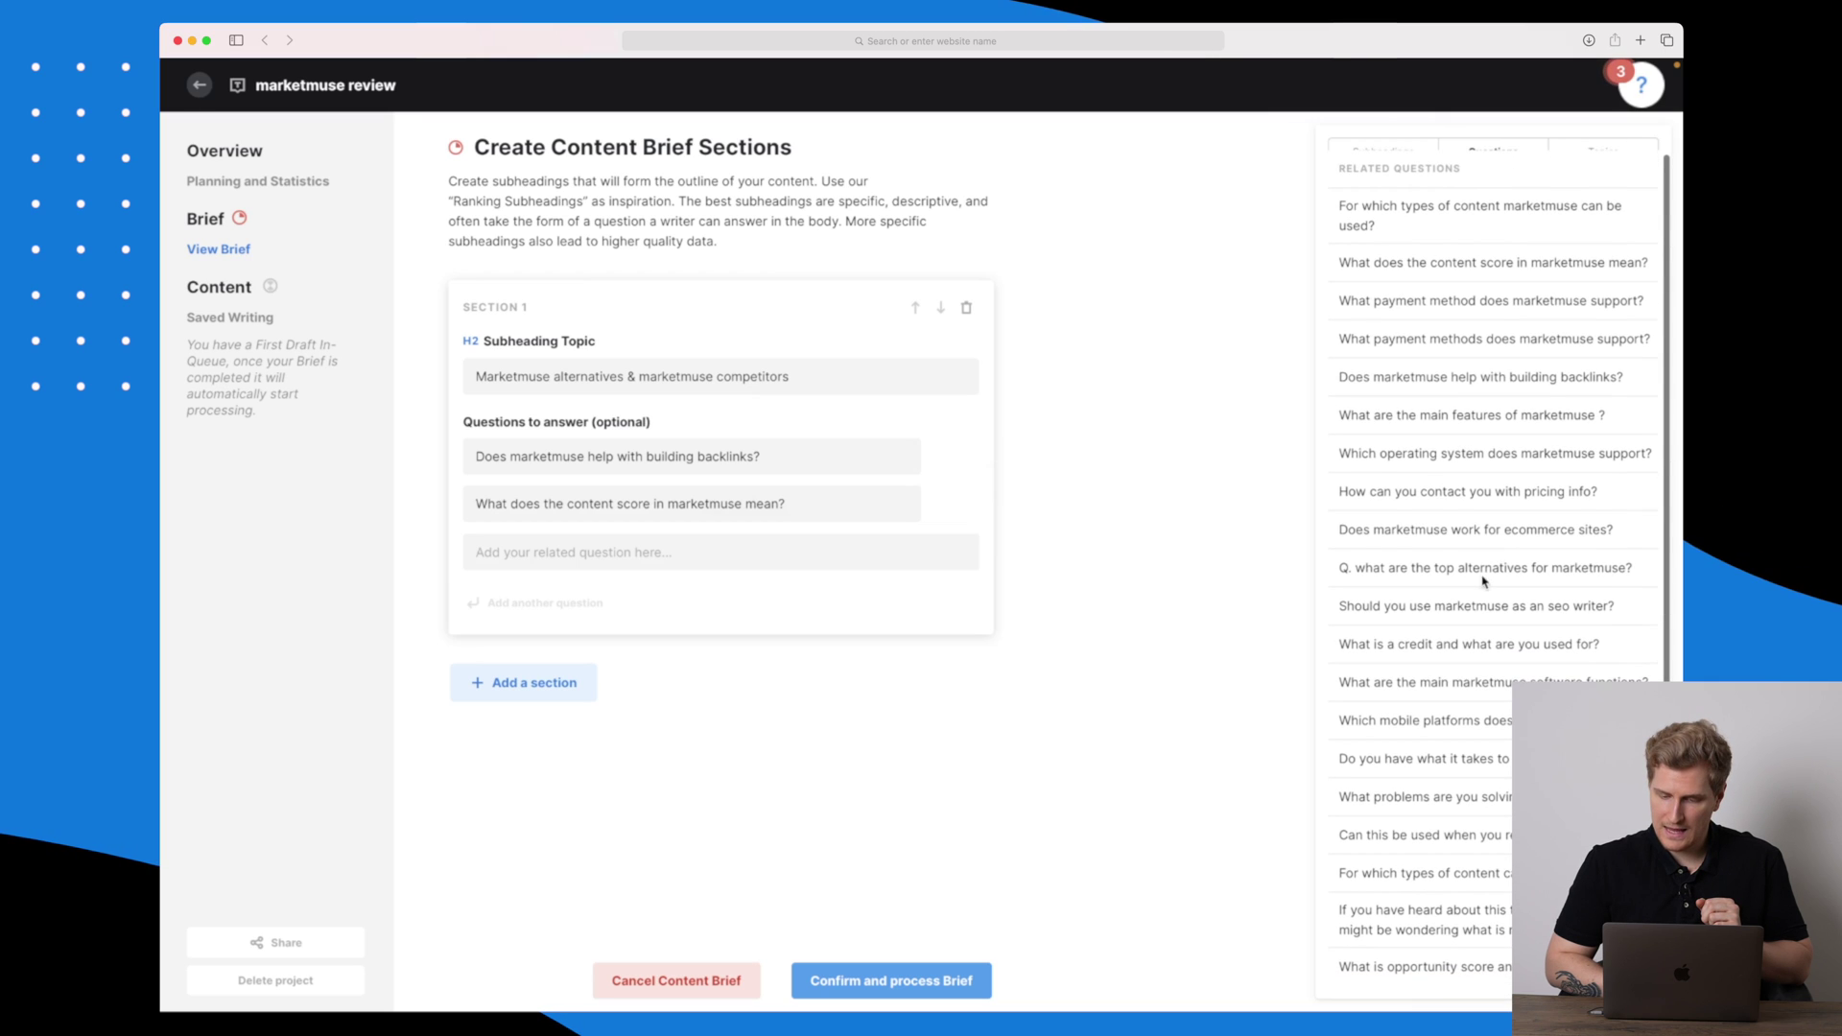
drag(1430, 649, 652, 556)
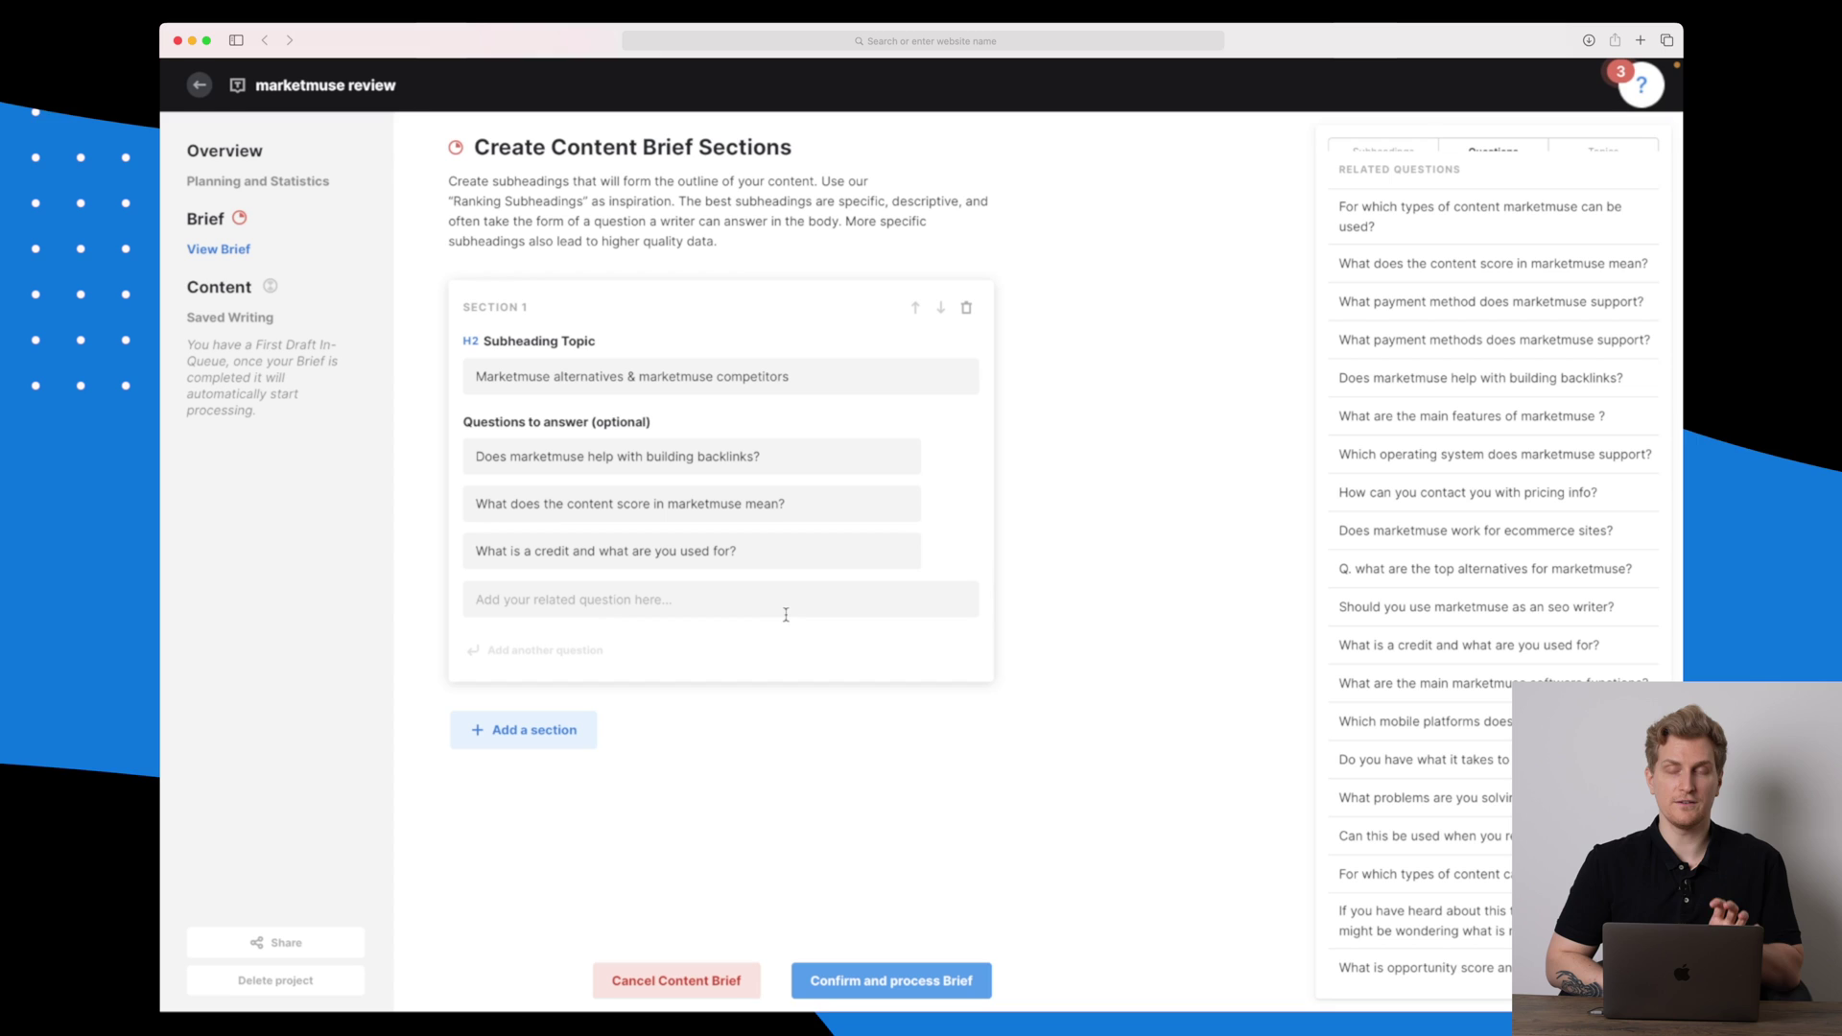
- Add Section 2 with the subheading 'What sector does marketmuse operate in'
click(538, 733)
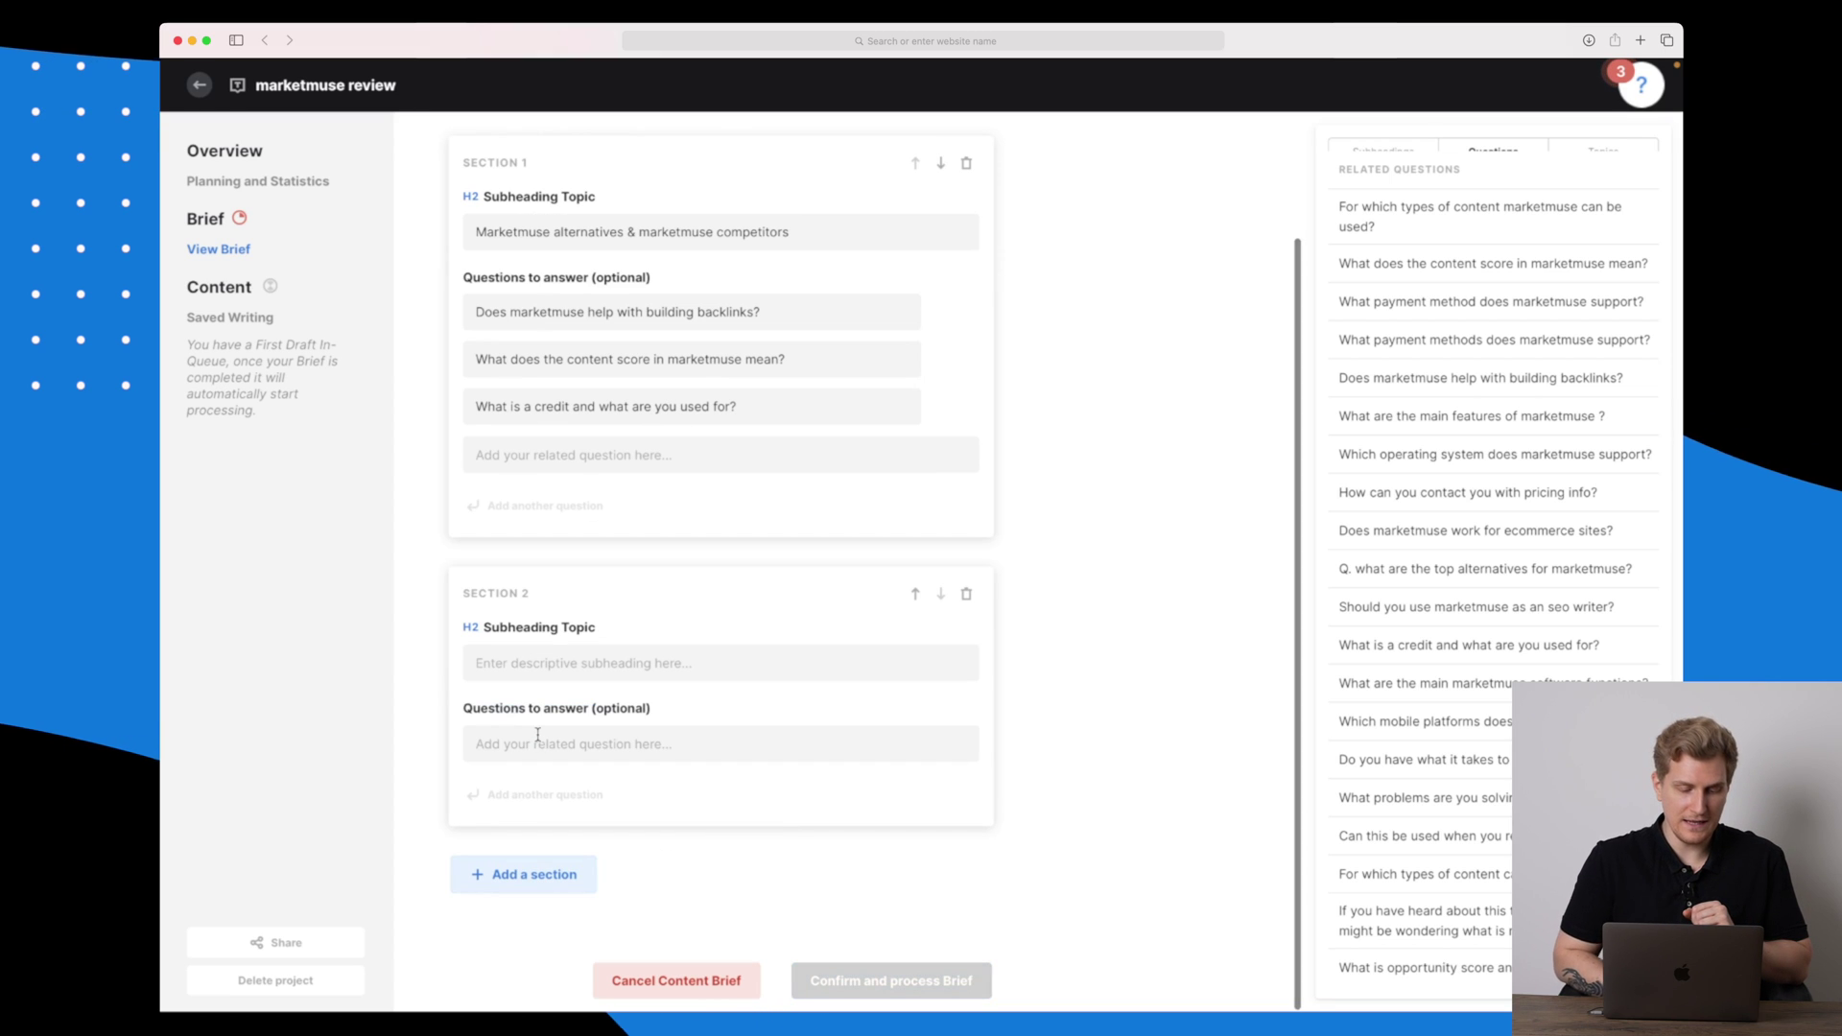
scroll(1478, 288, up, 1)
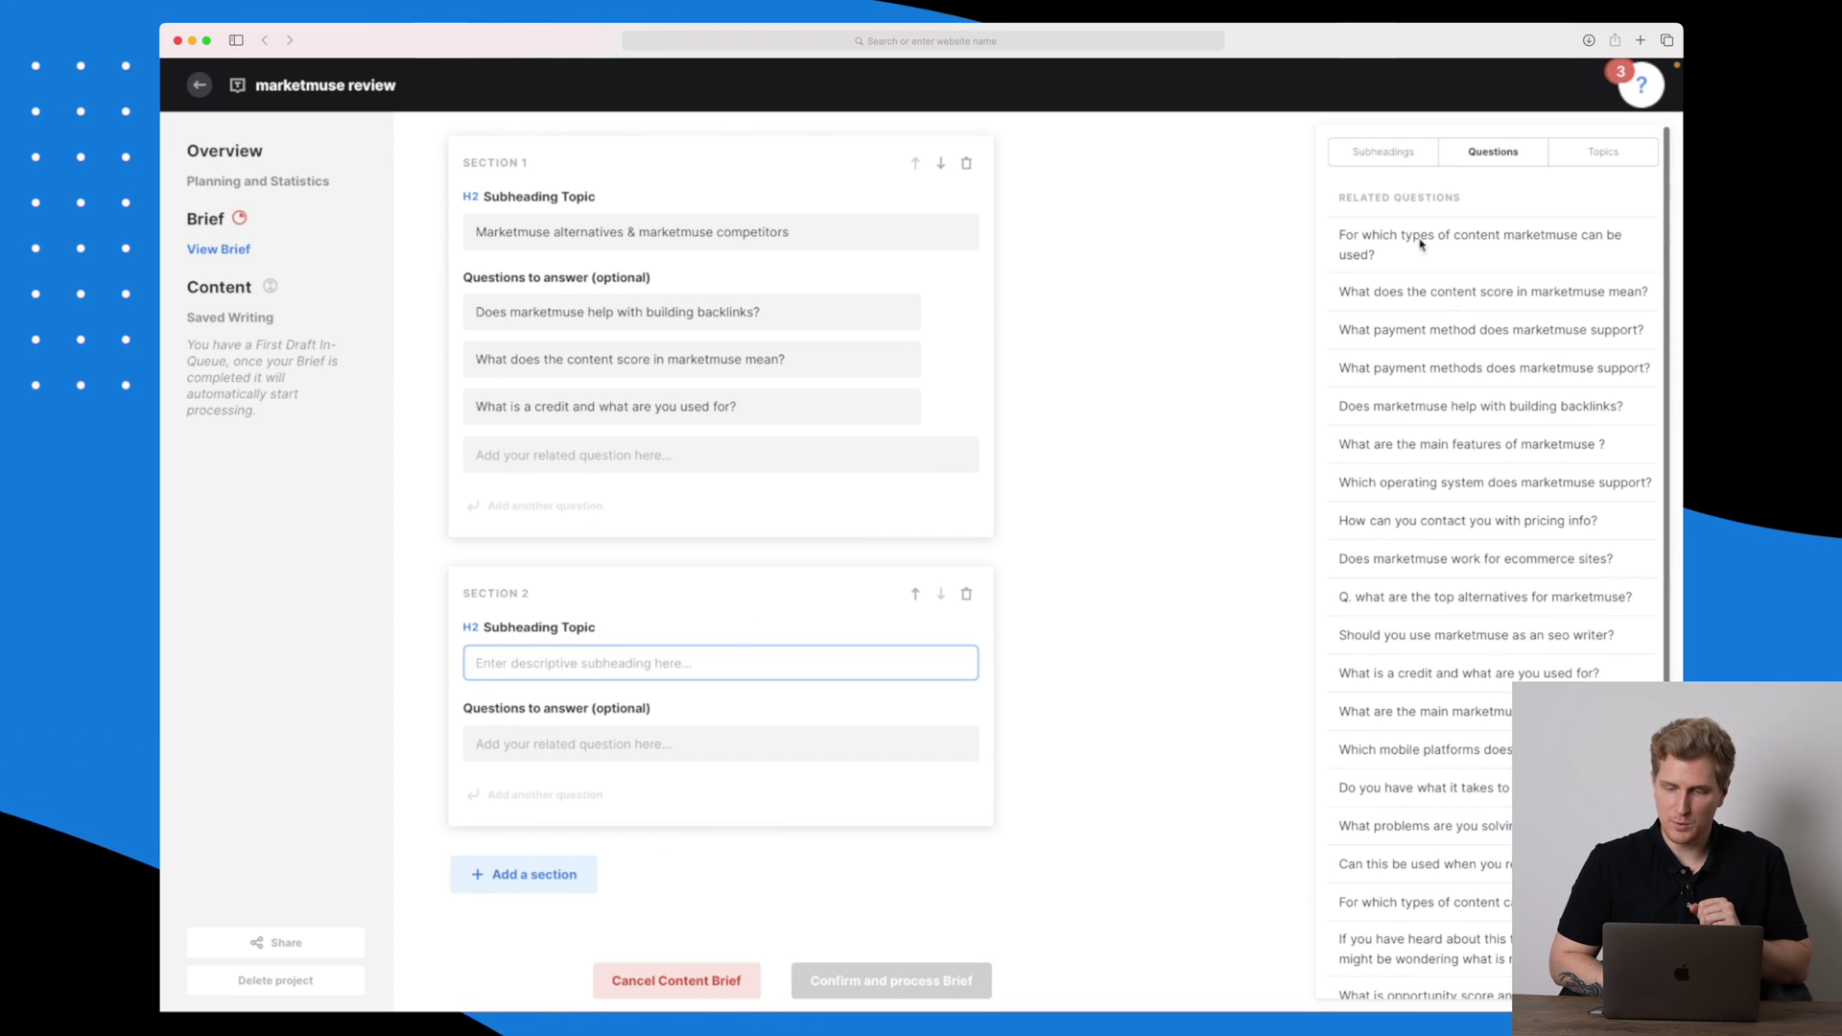
click(1383, 151)
drag(1466, 284, 700, 666)
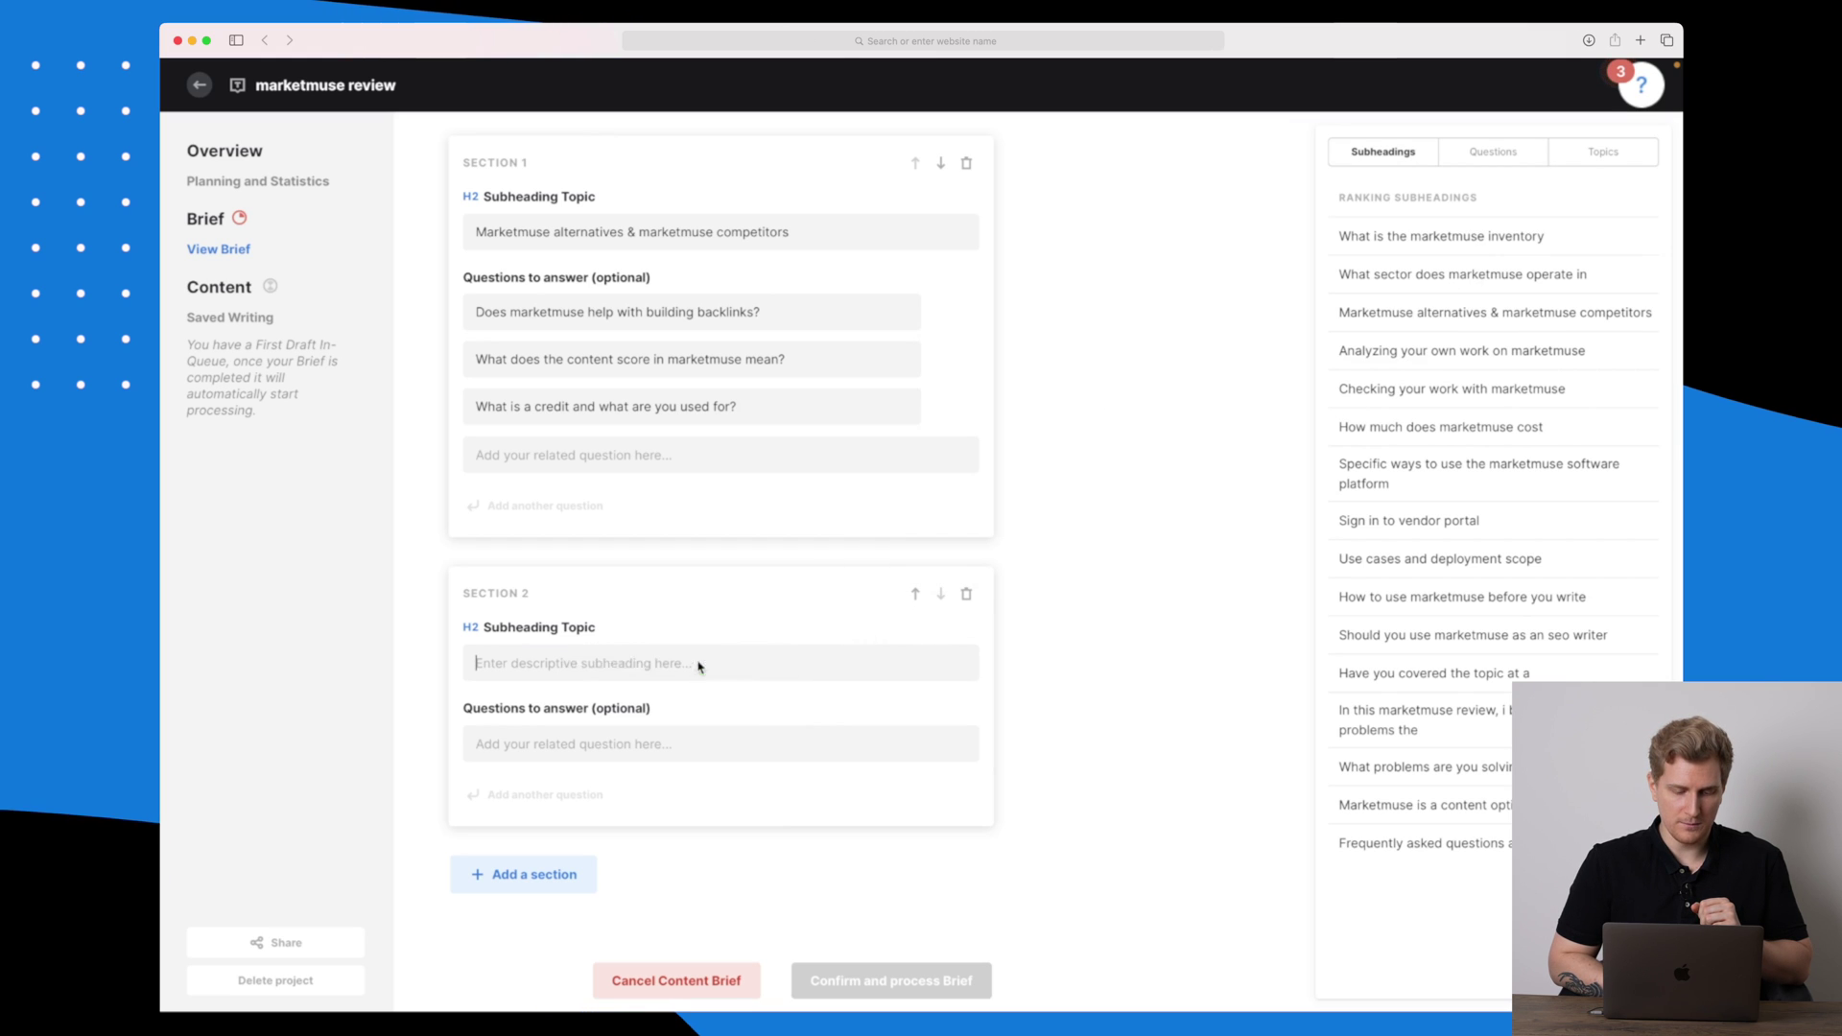
- Add a main-features question to Section 2 and a top-alternatives question to Section 1
click(1493, 152)
scroll(1484, 426, down, 1)
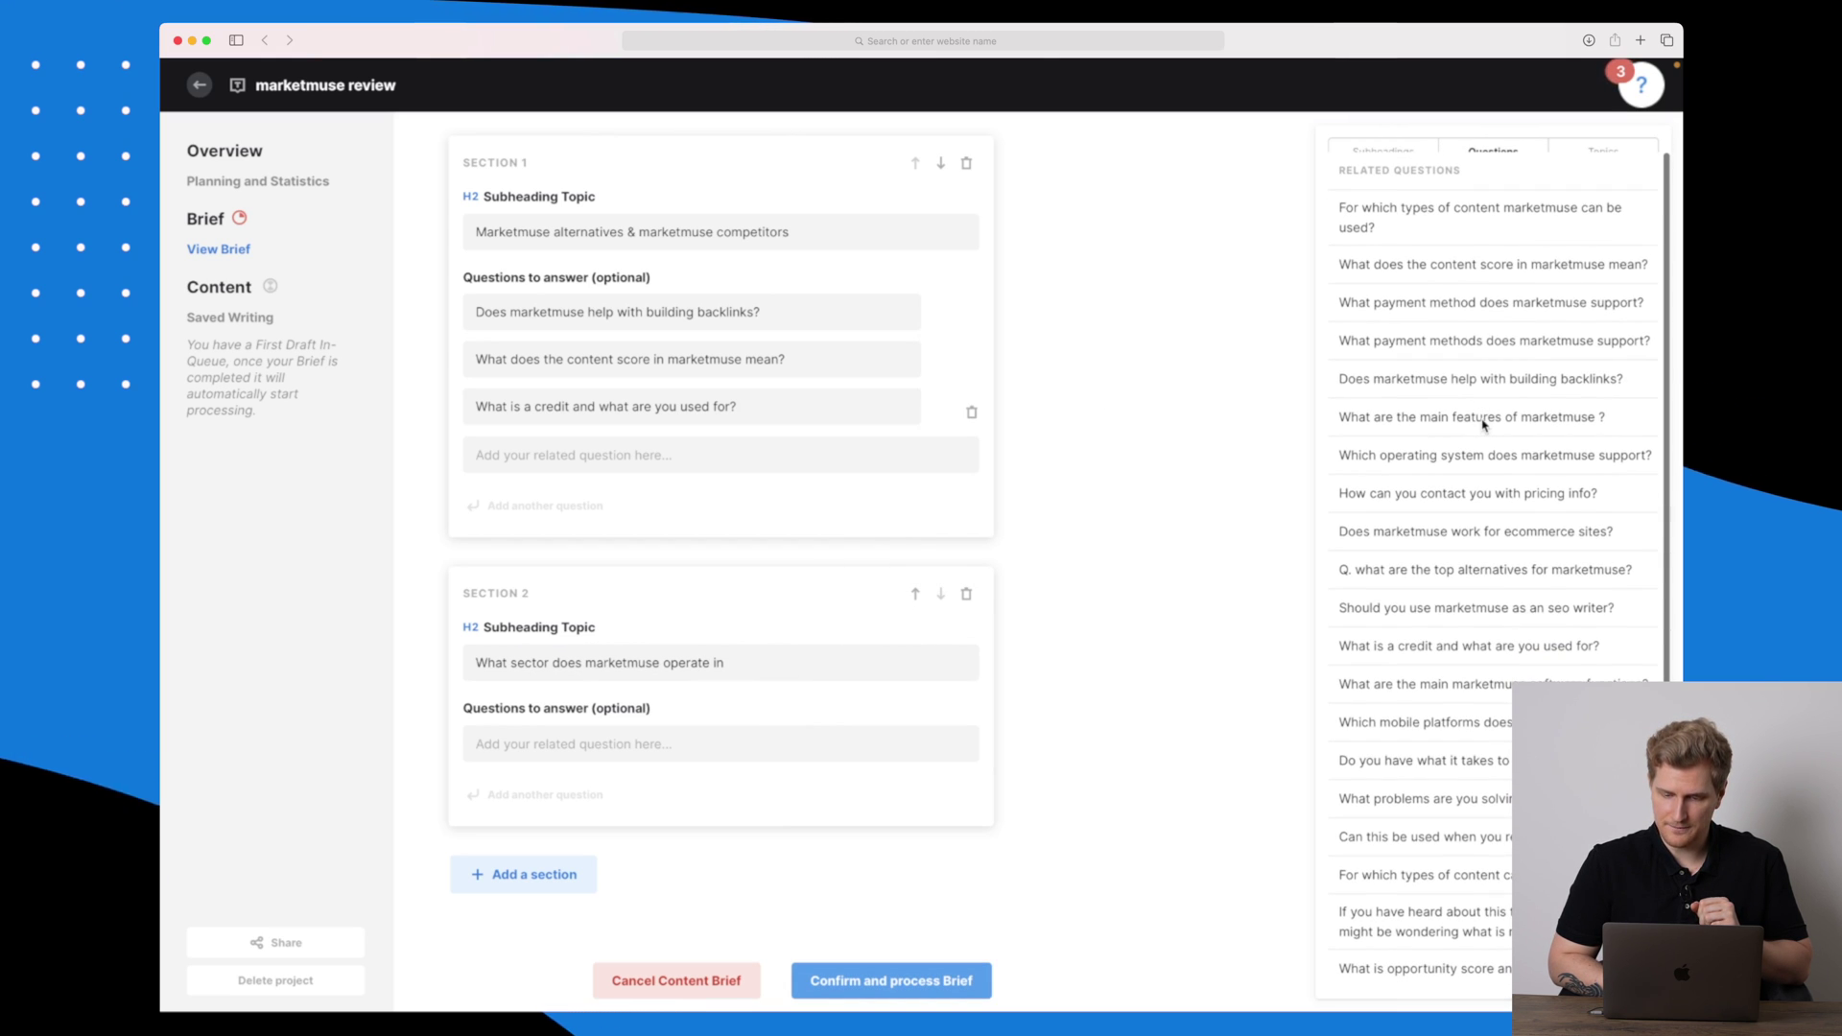
drag(1491, 423, 827, 752)
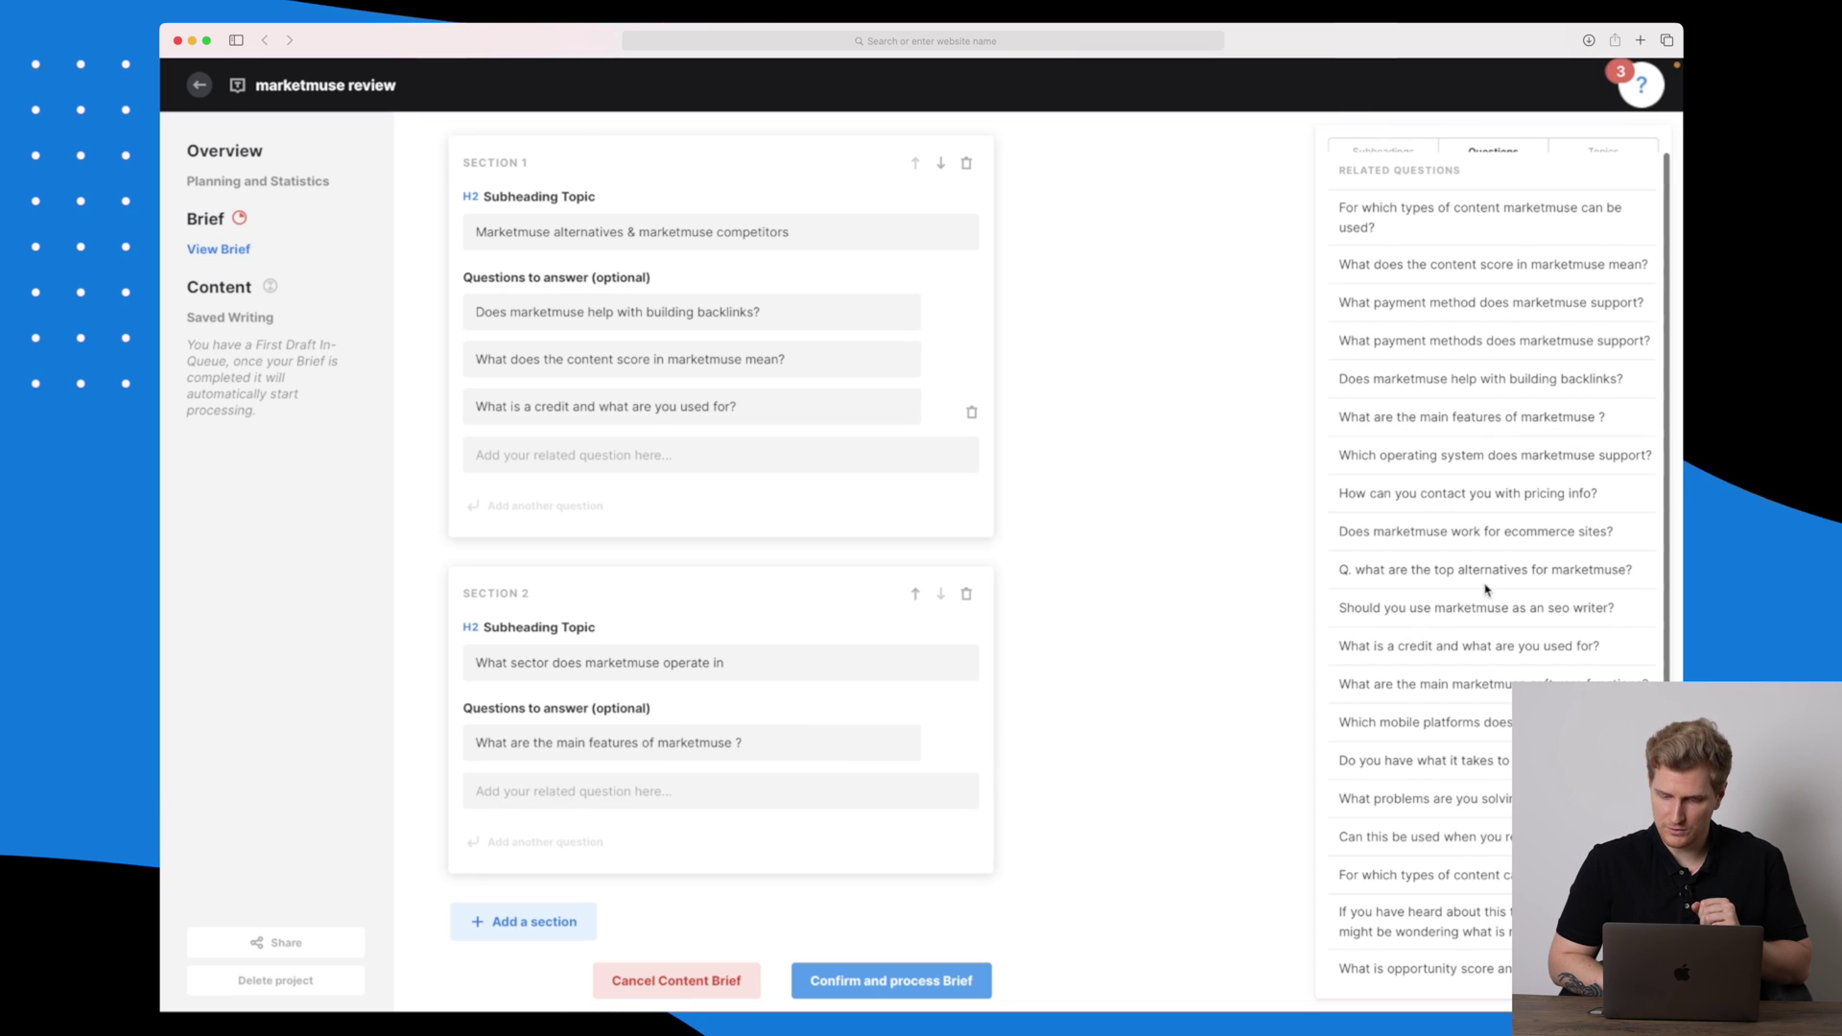
drag(1494, 575, 850, 449)
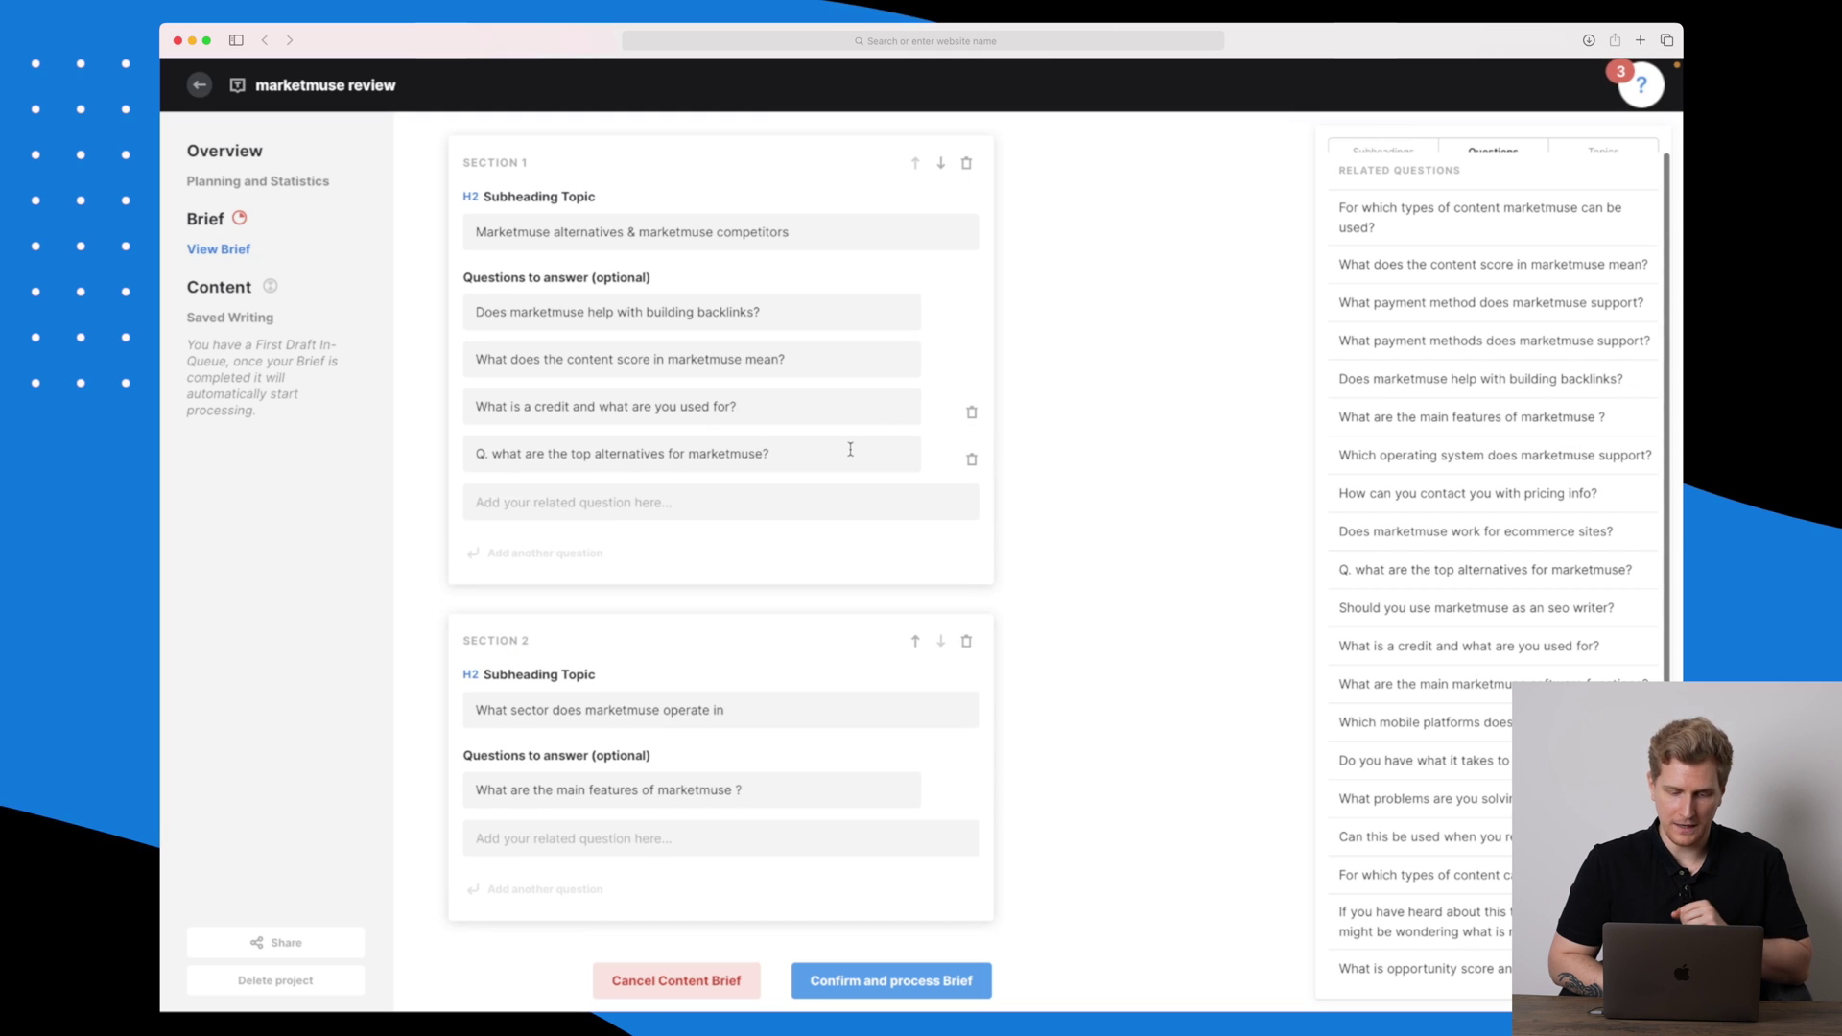
scroll(850, 451, down, 2)
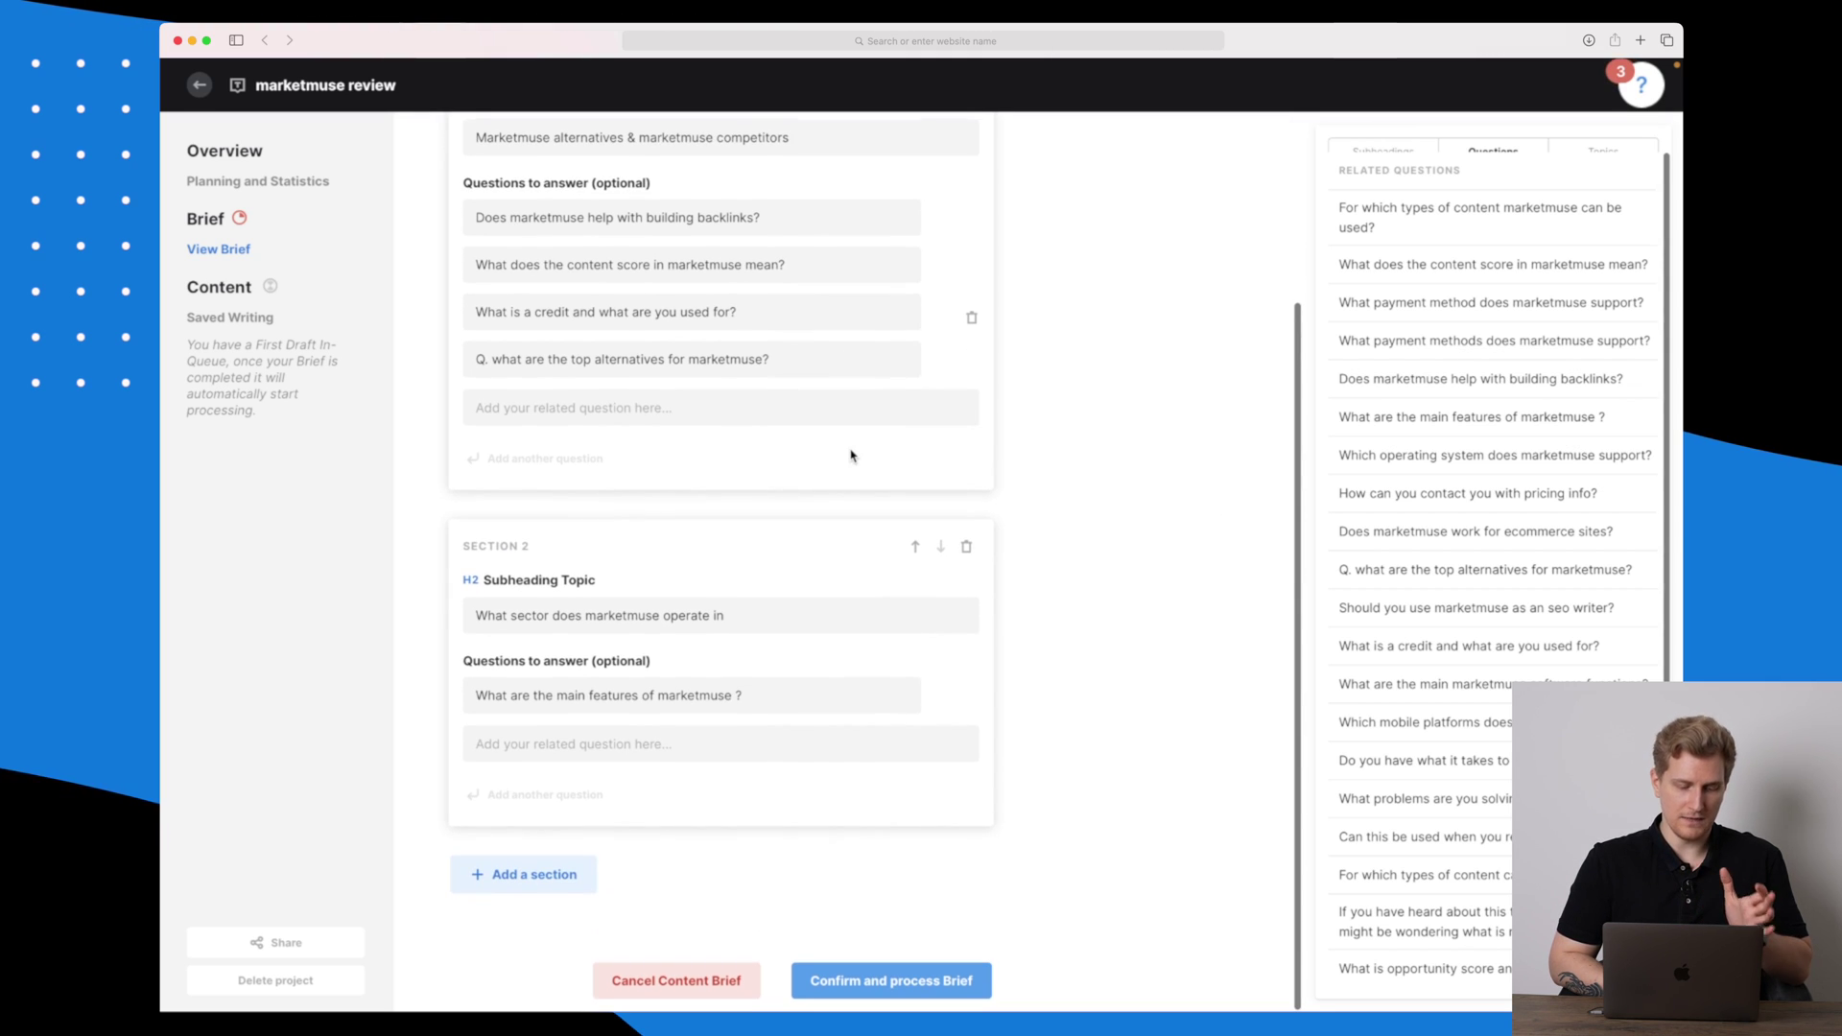
scroll(850, 455, up, 3)
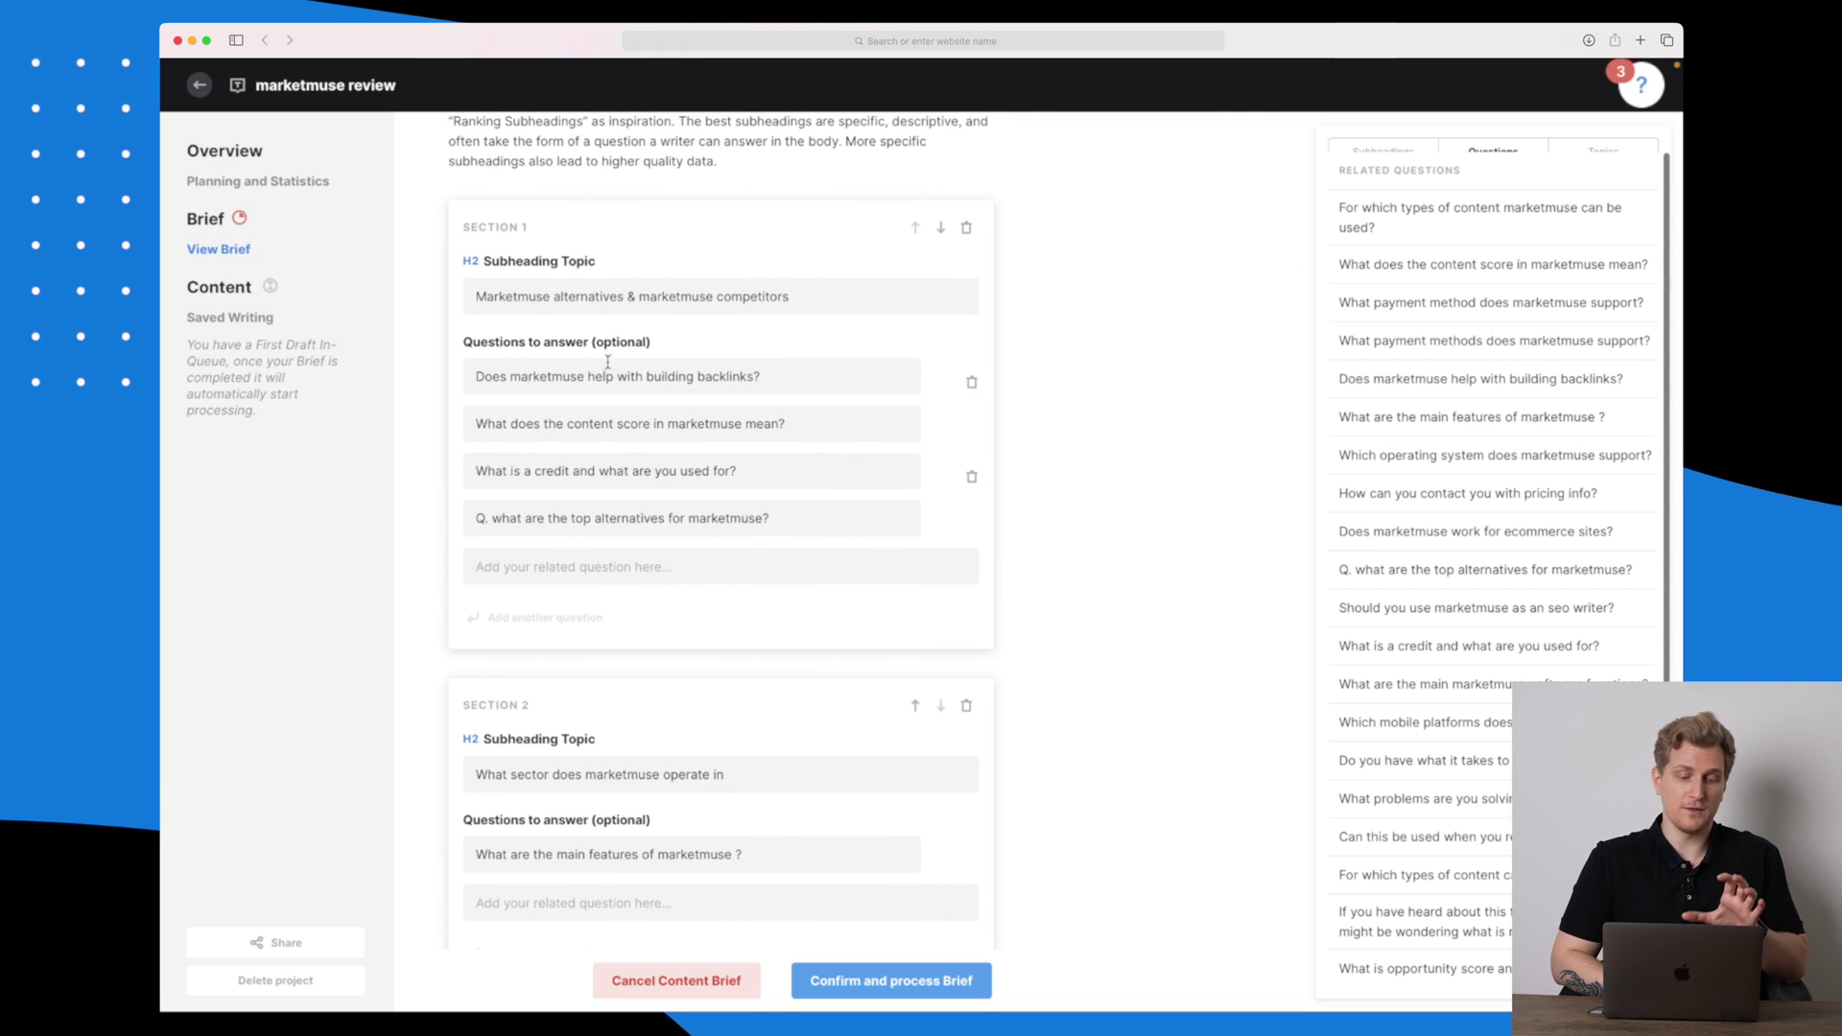
scroll(670, 496, down, 1)
scroll(669, 491, down, 1)
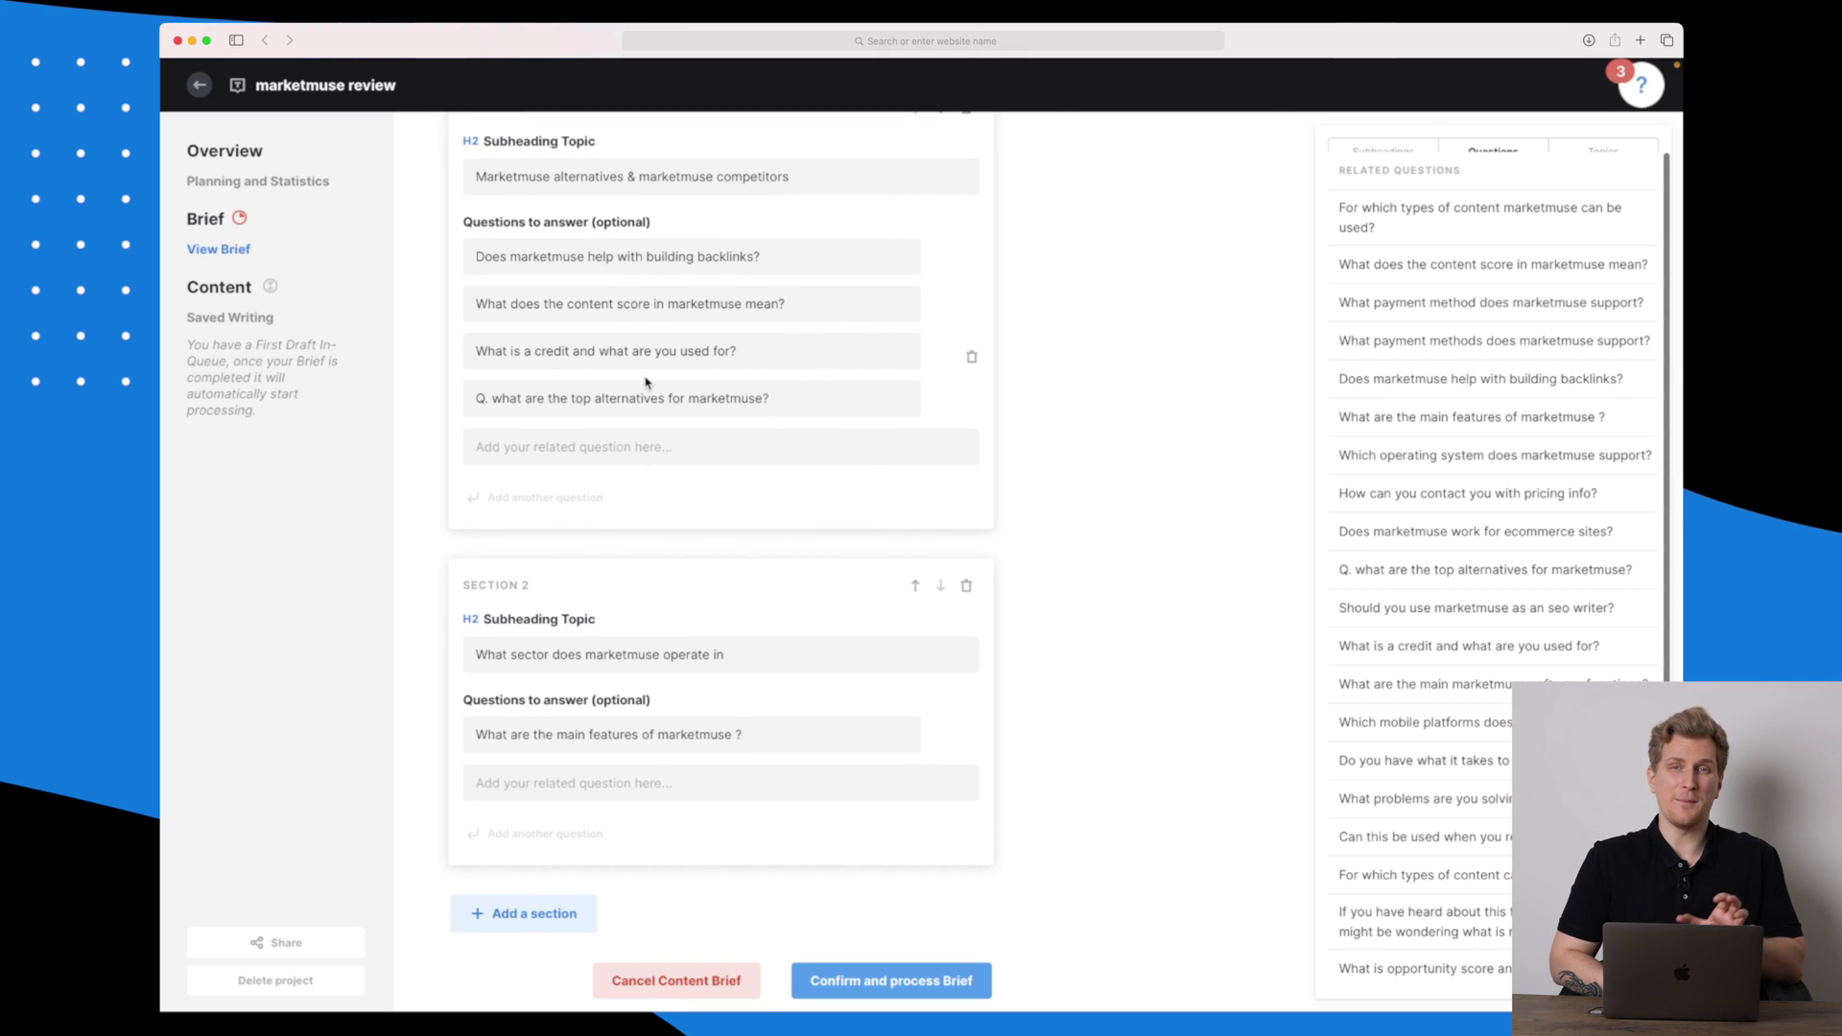
scroll(752, 579, down, 1)
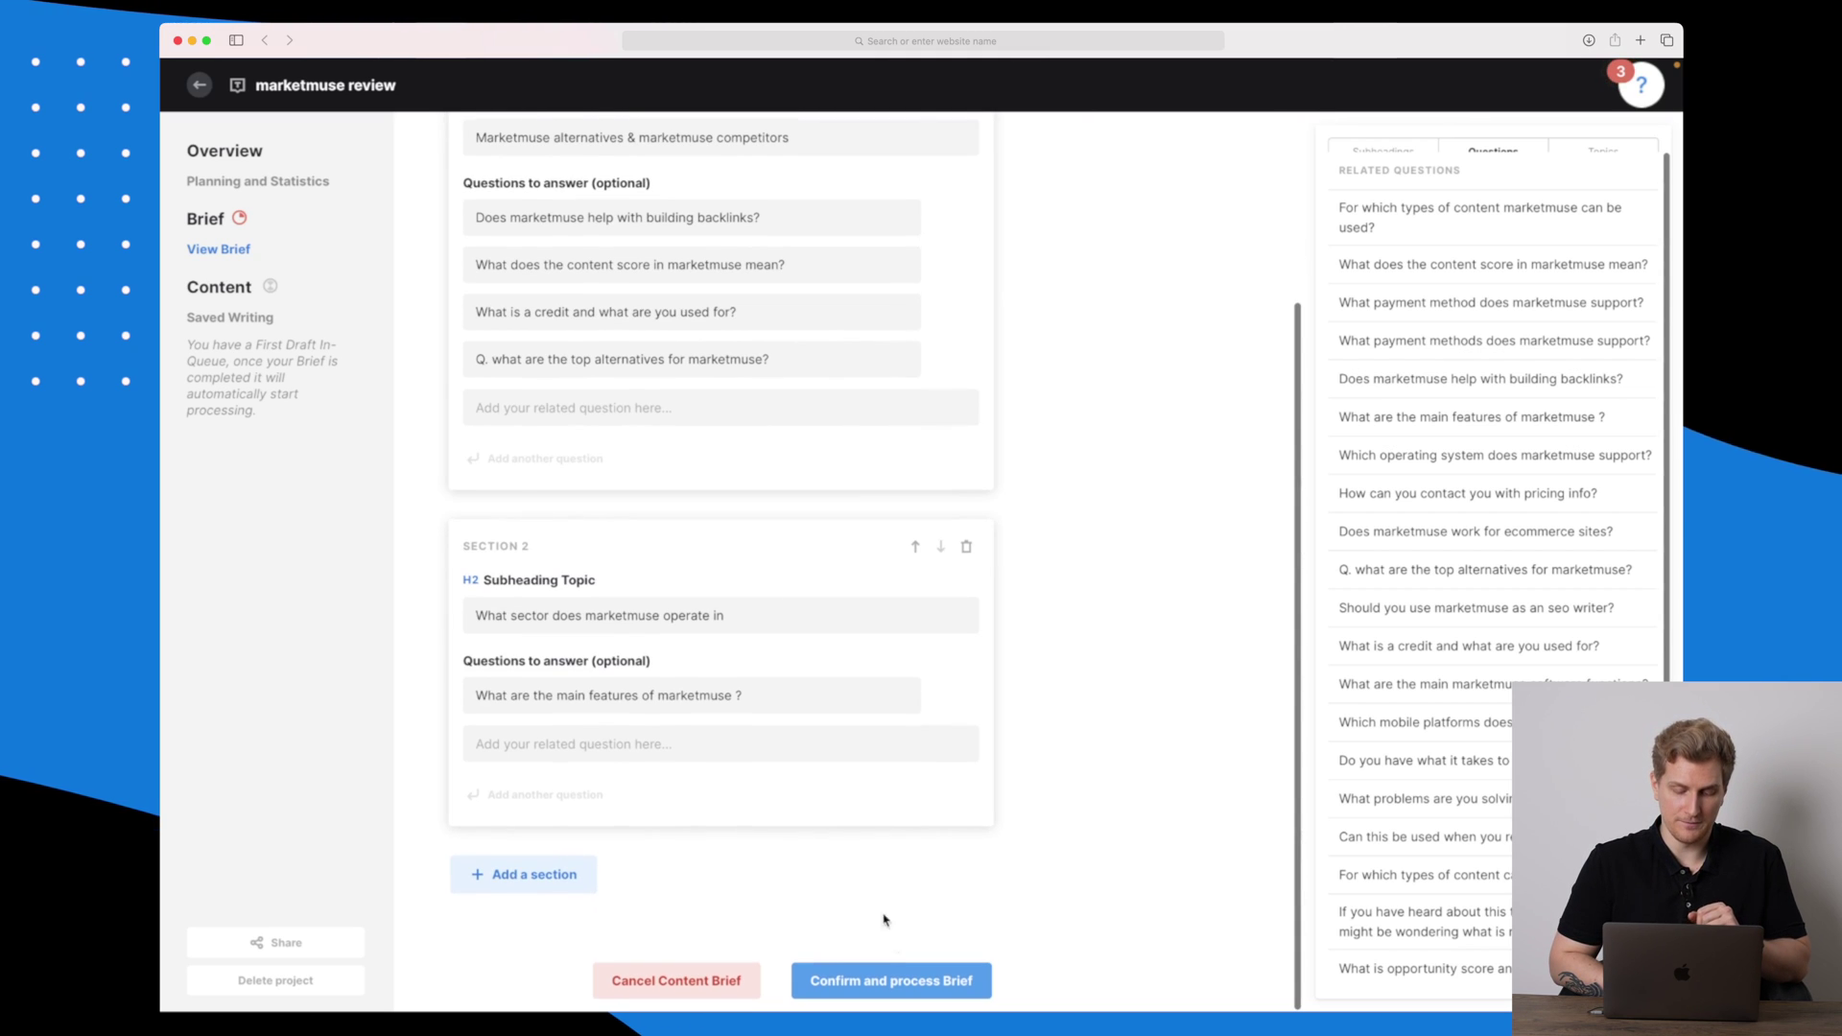
- Confirm and process the brief, then return to the projects list and open Research
click(892, 980)
click(1136, 603)
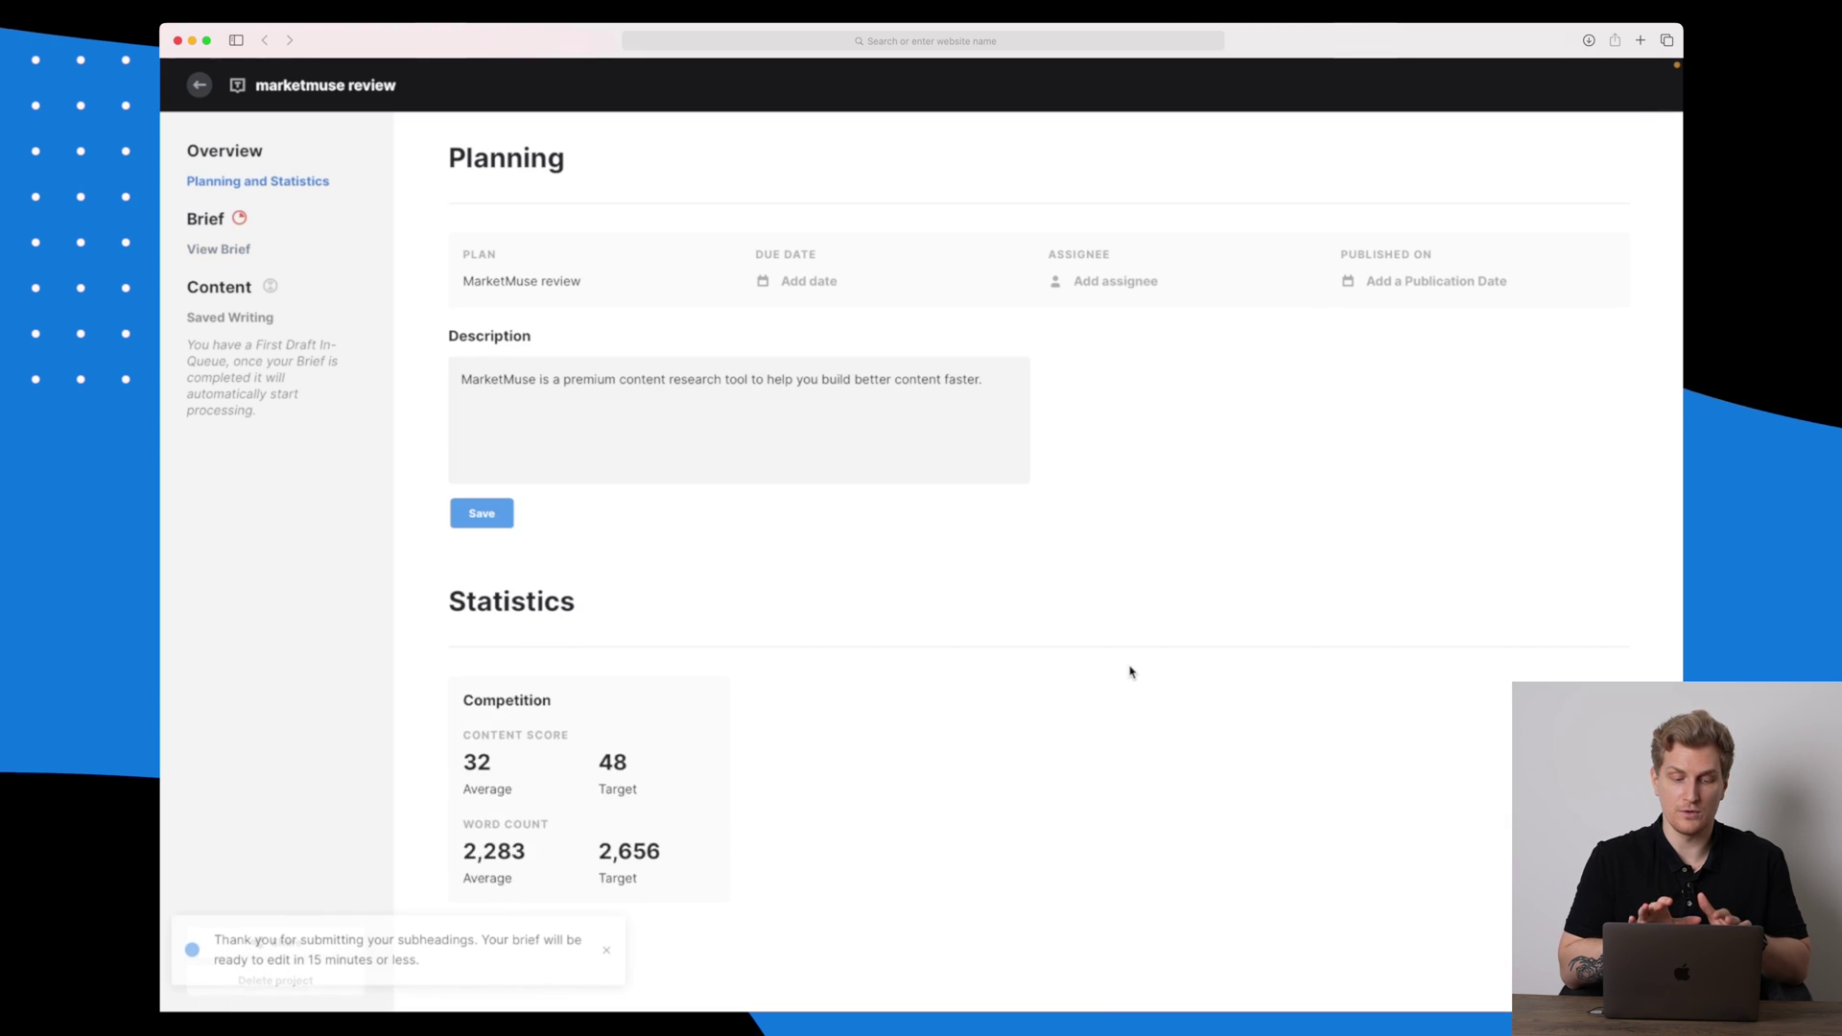
click(201, 88)
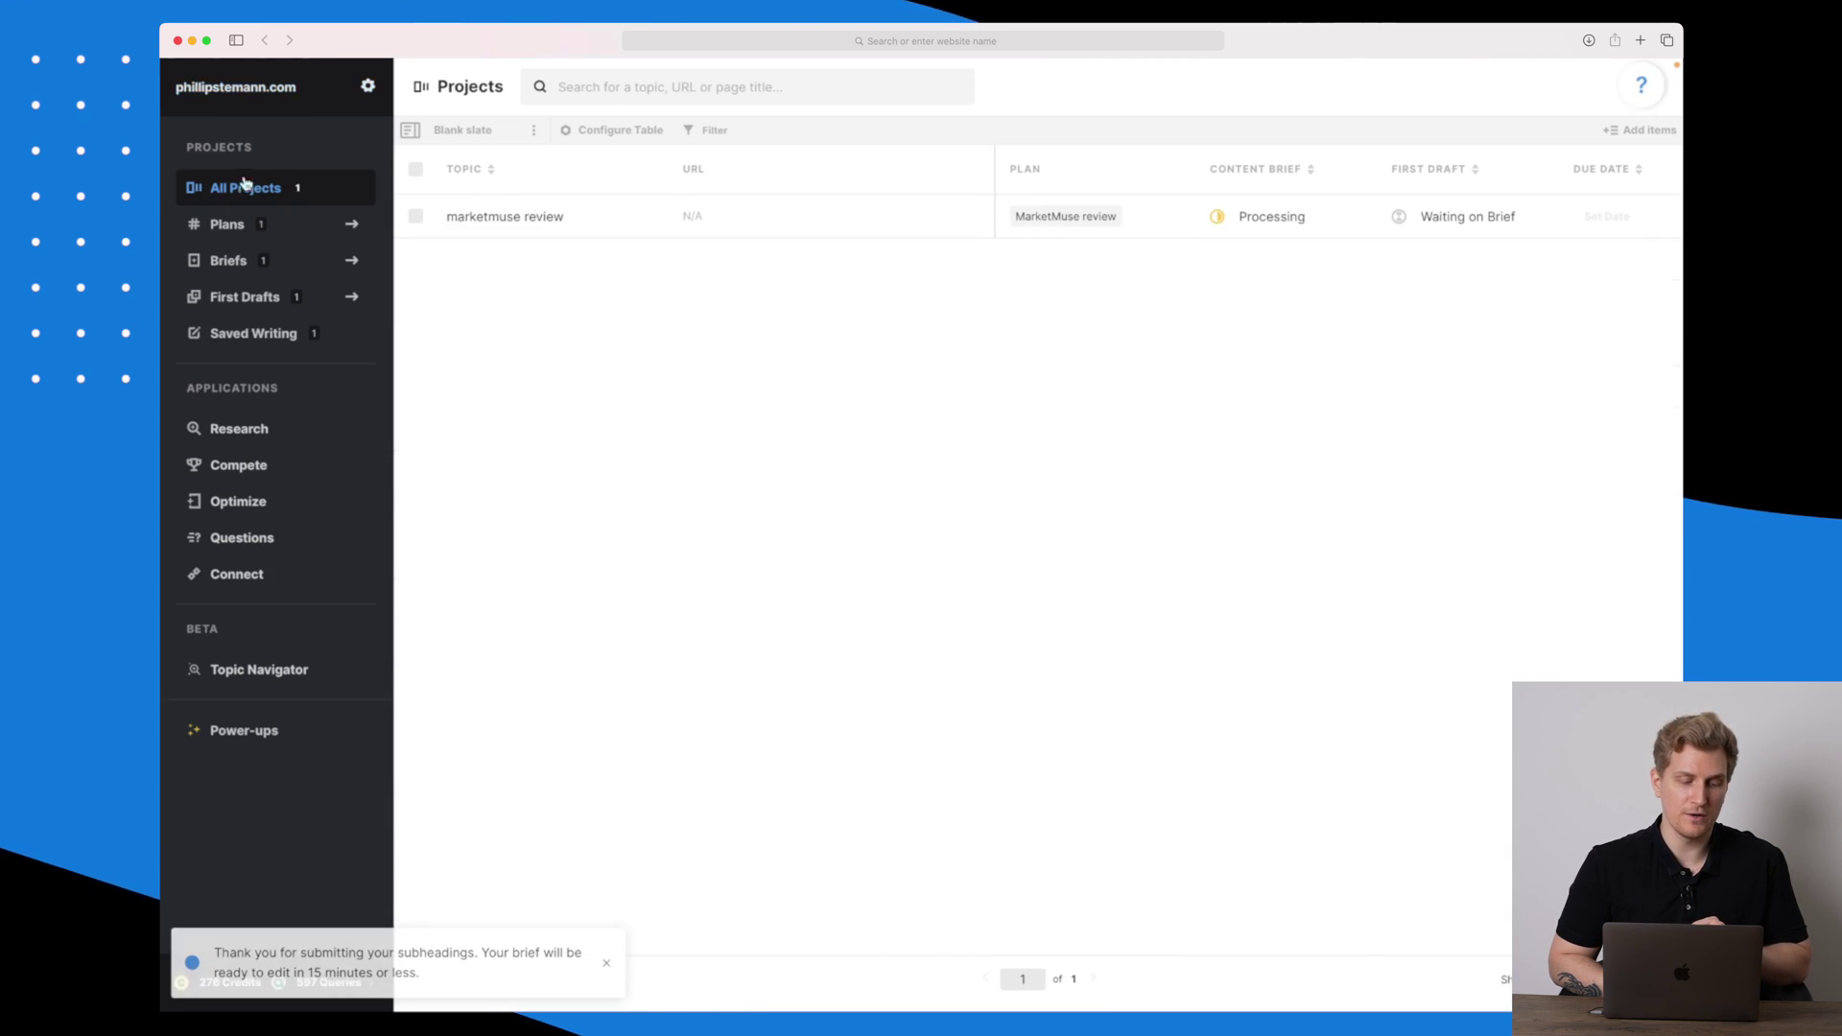
click(256, 431)
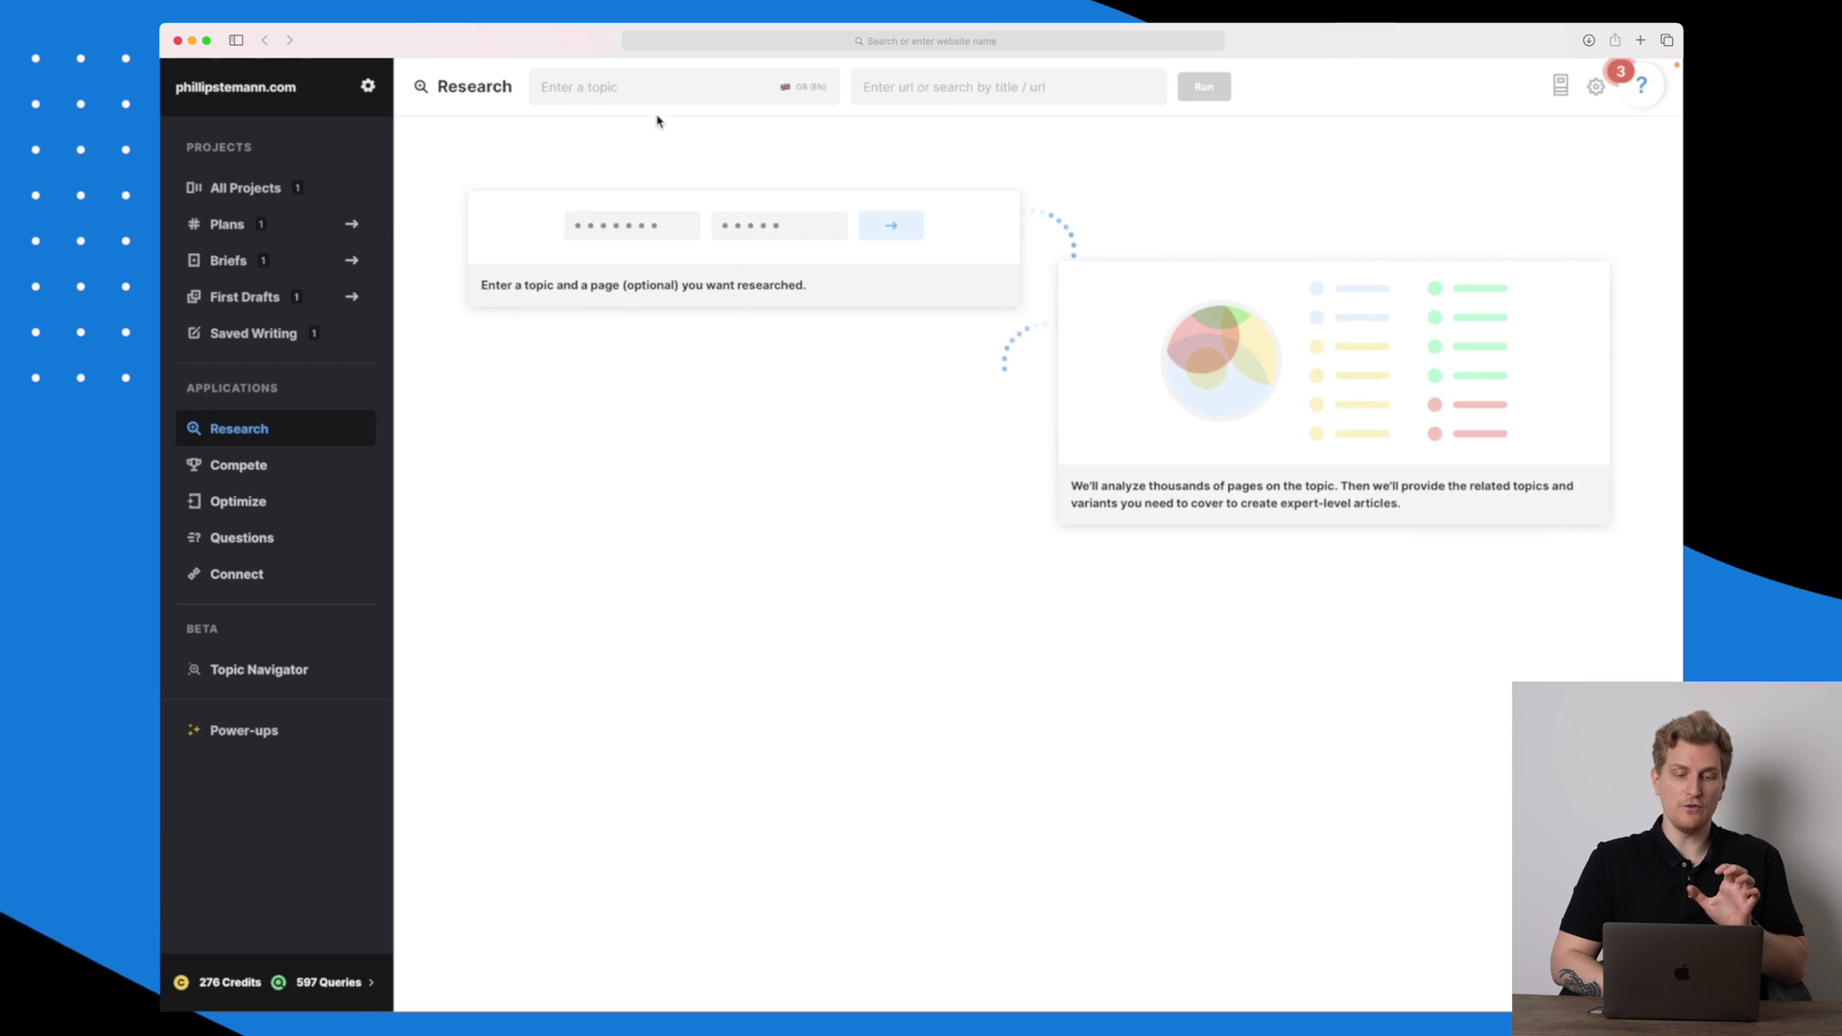
- Run Research on the topic 'wordpress image optimisation plugins'
click(640, 87)
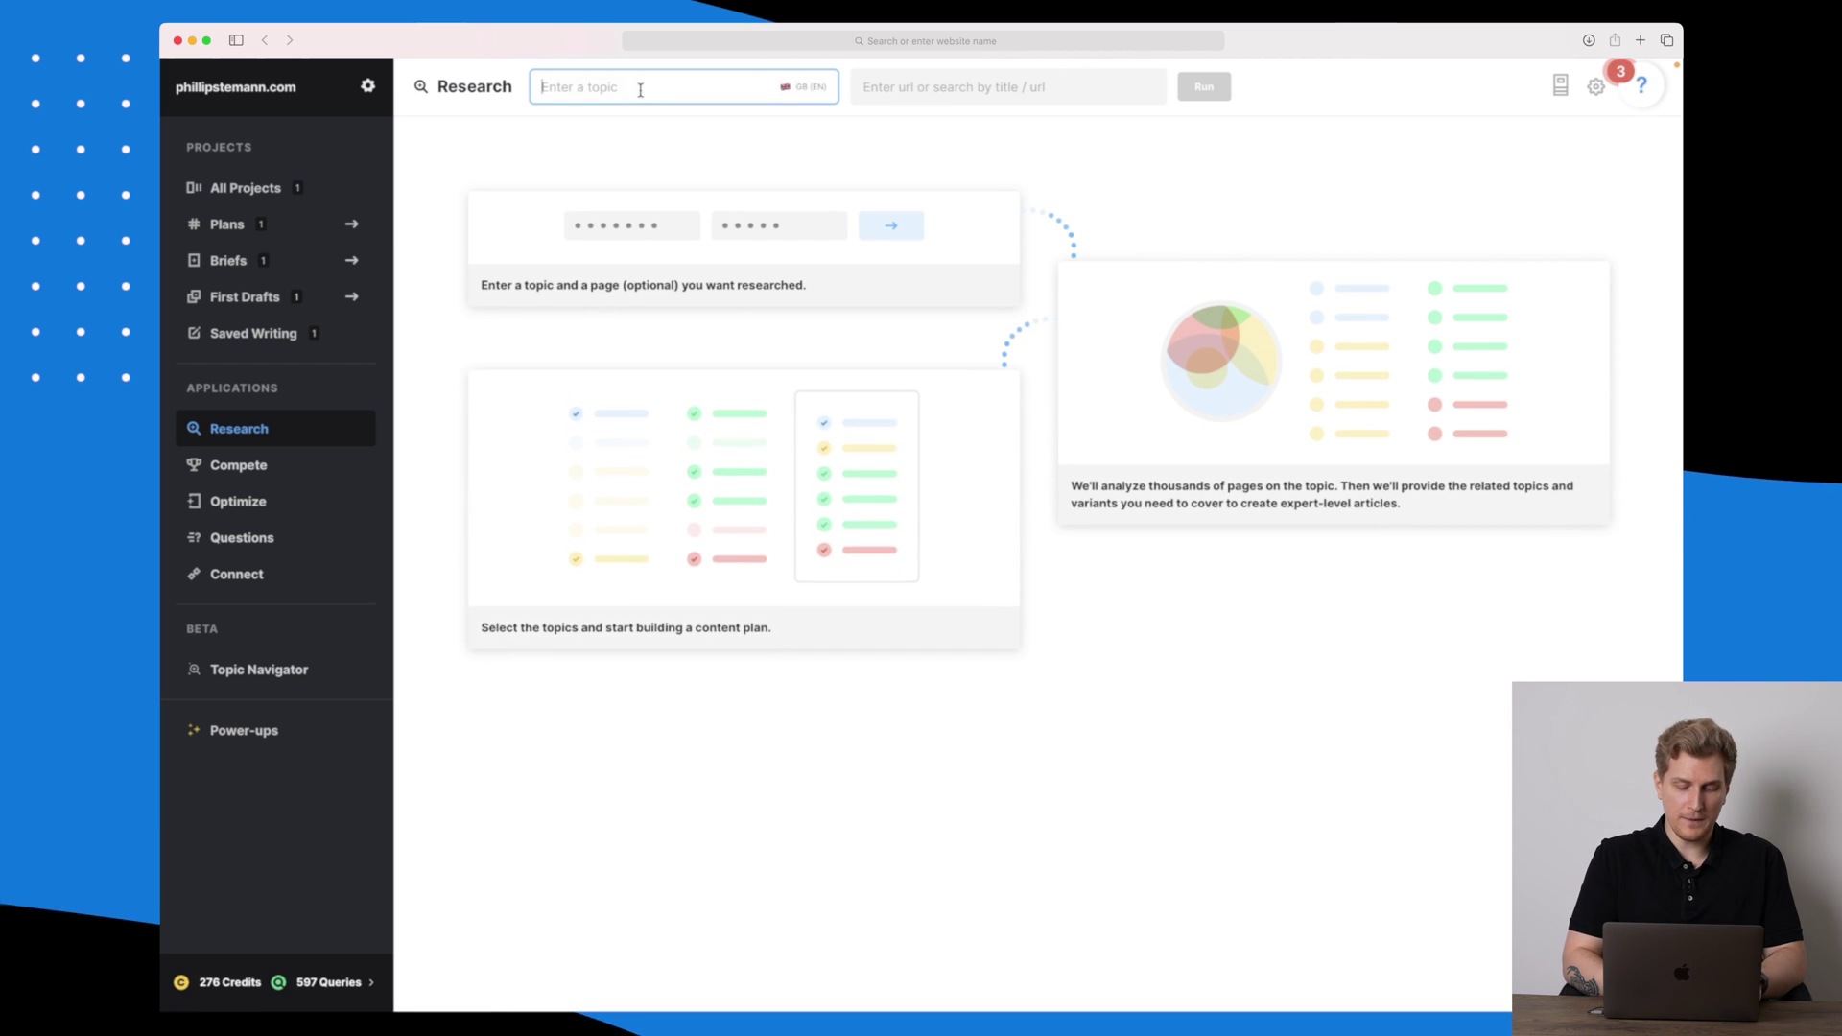
text(wordpress image op)
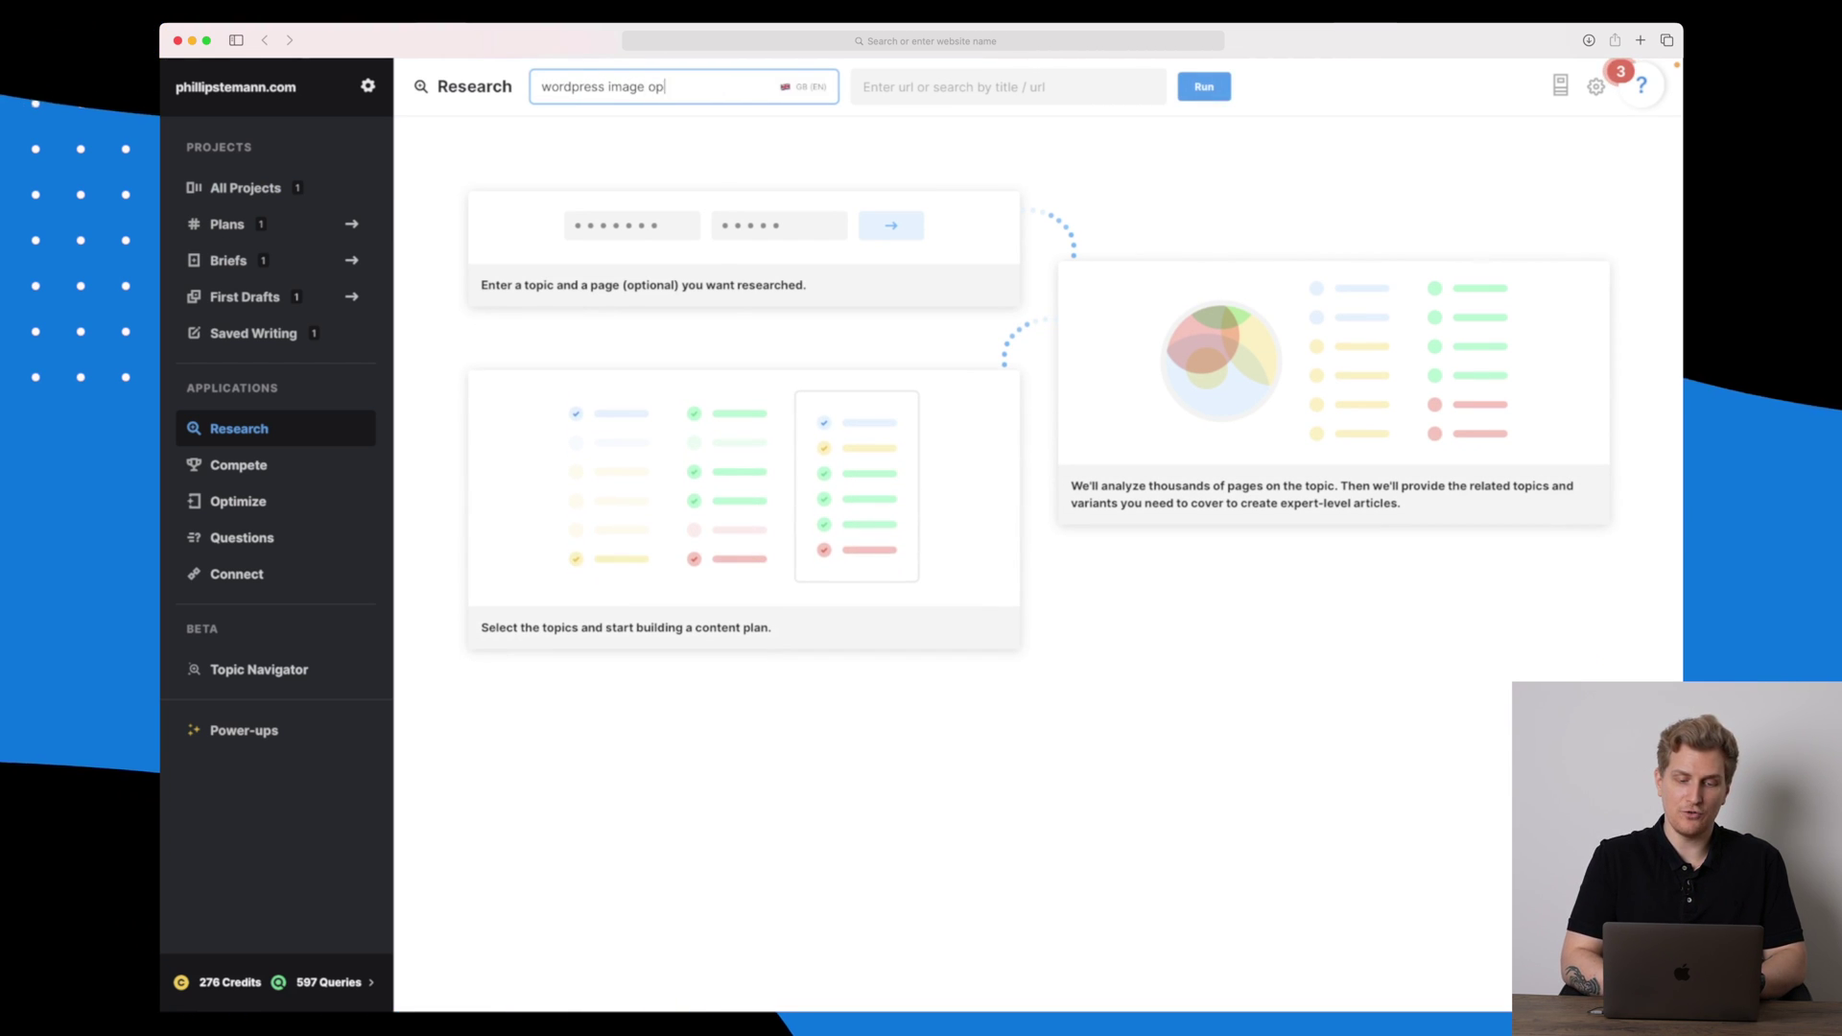
text(timisation plugins)
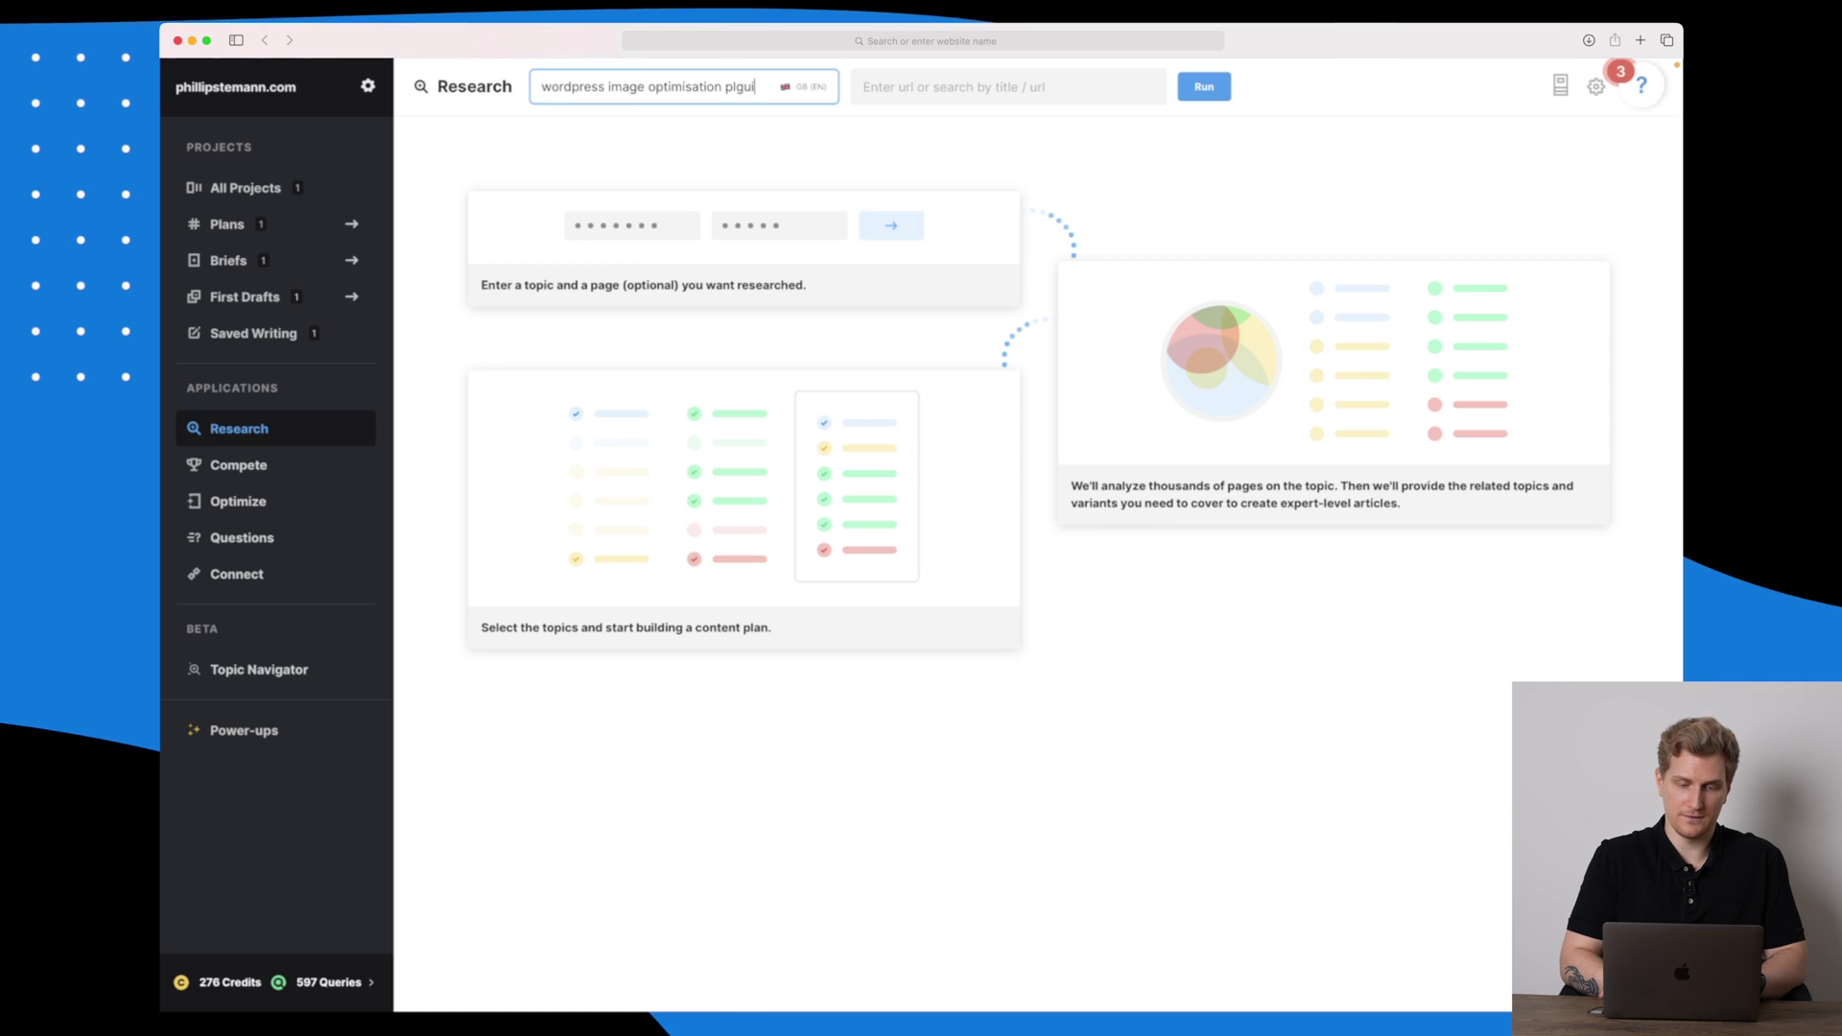
click(1200, 89)
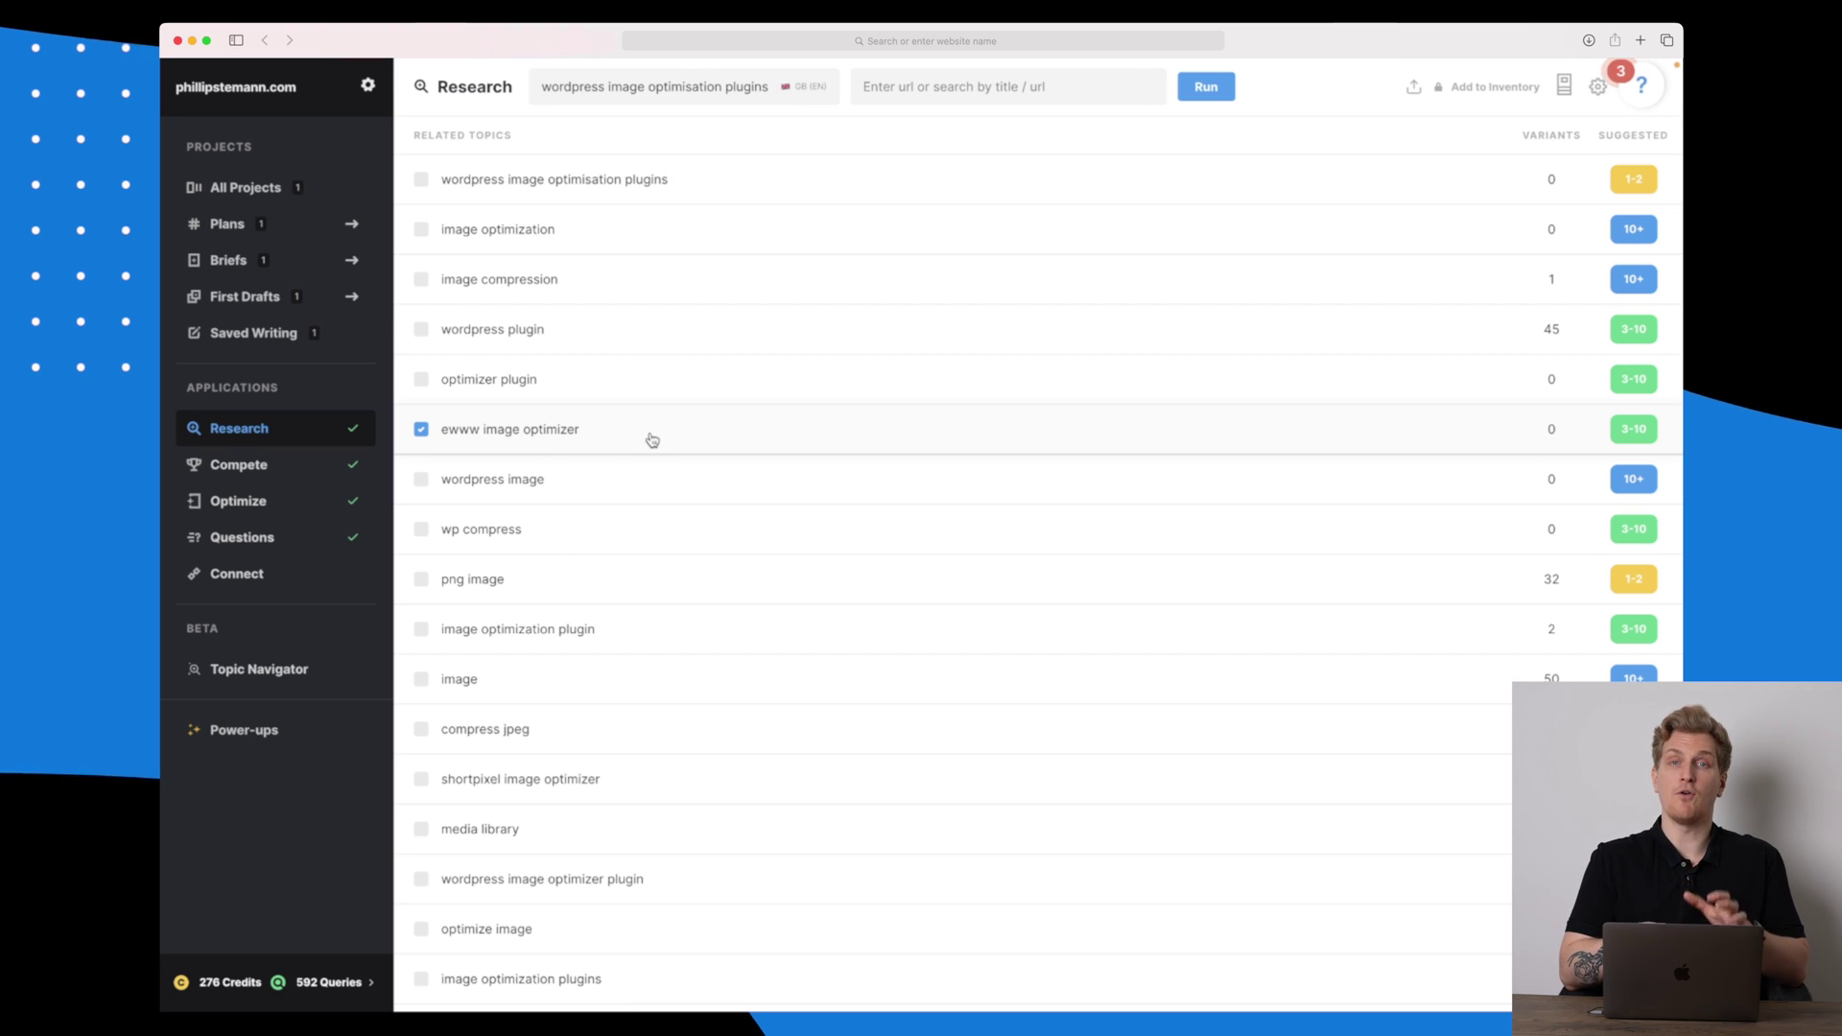
- Tick shortpixel image optimizer, optimize image, wordpress image optimizer plugin and wordpress image compression plugin
scroll(651, 439, down, 4)
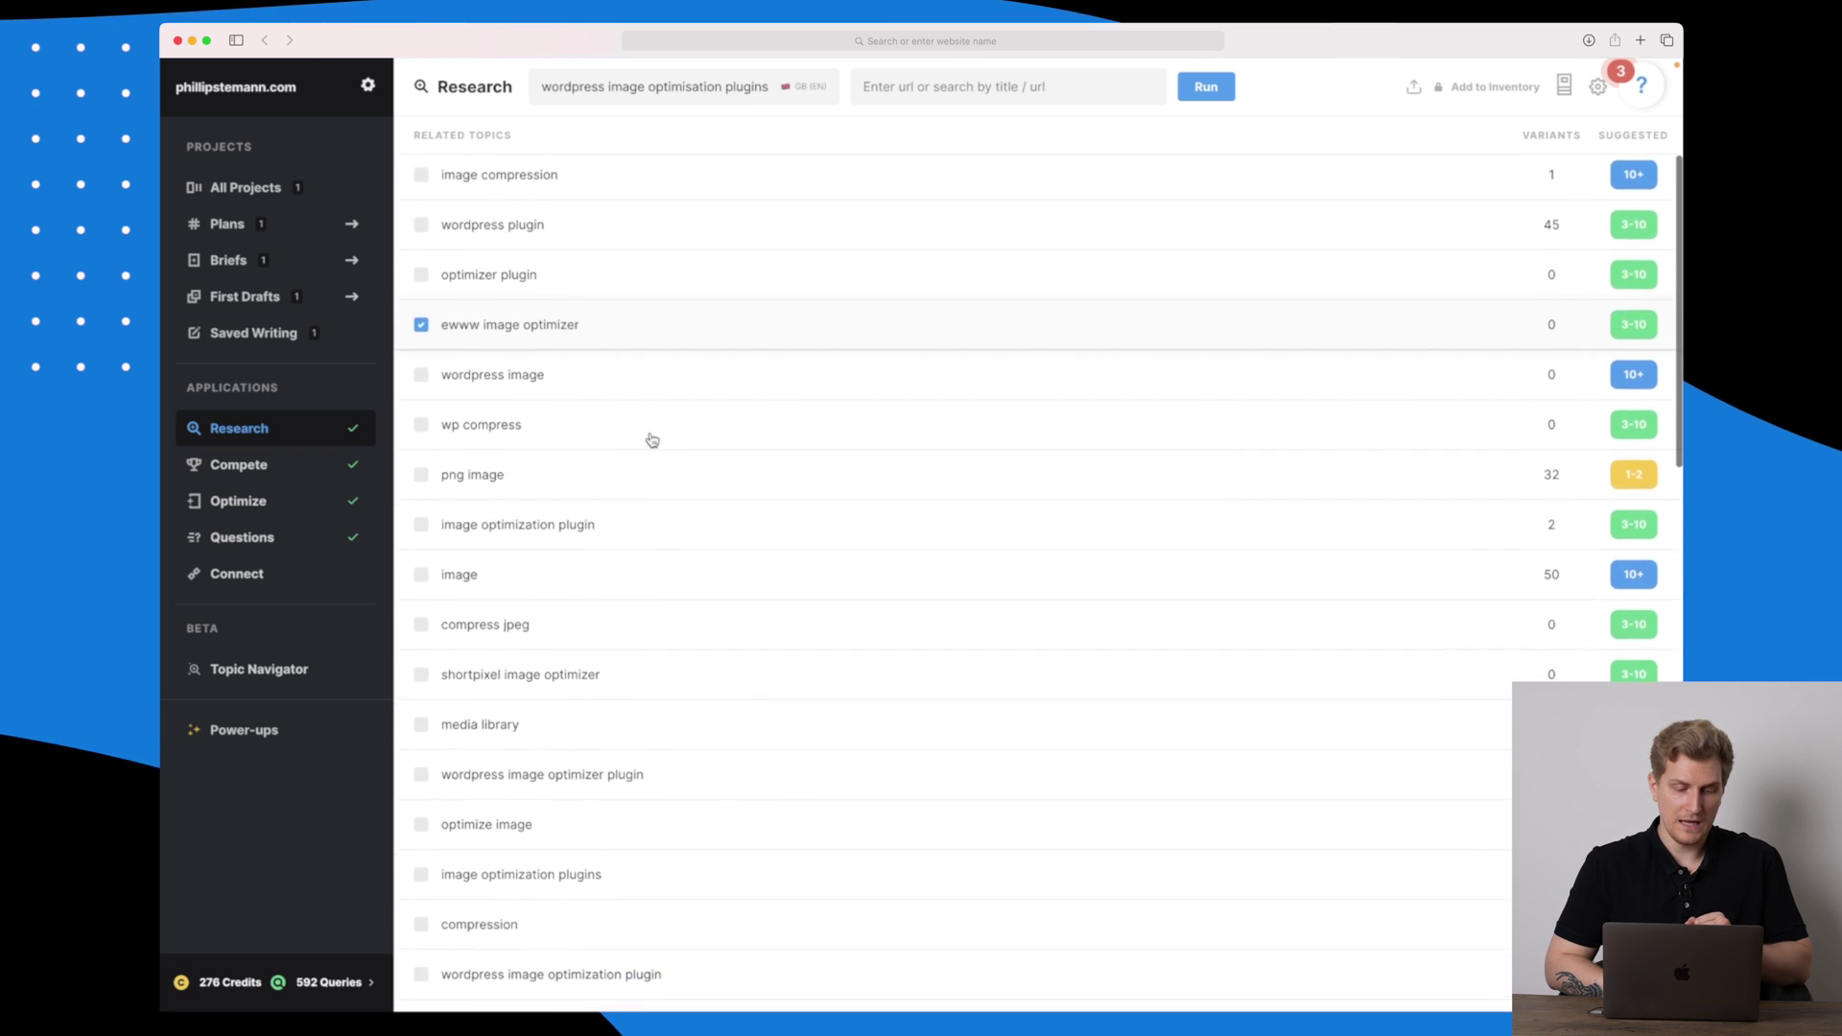
scroll(652, 440, down, 1)
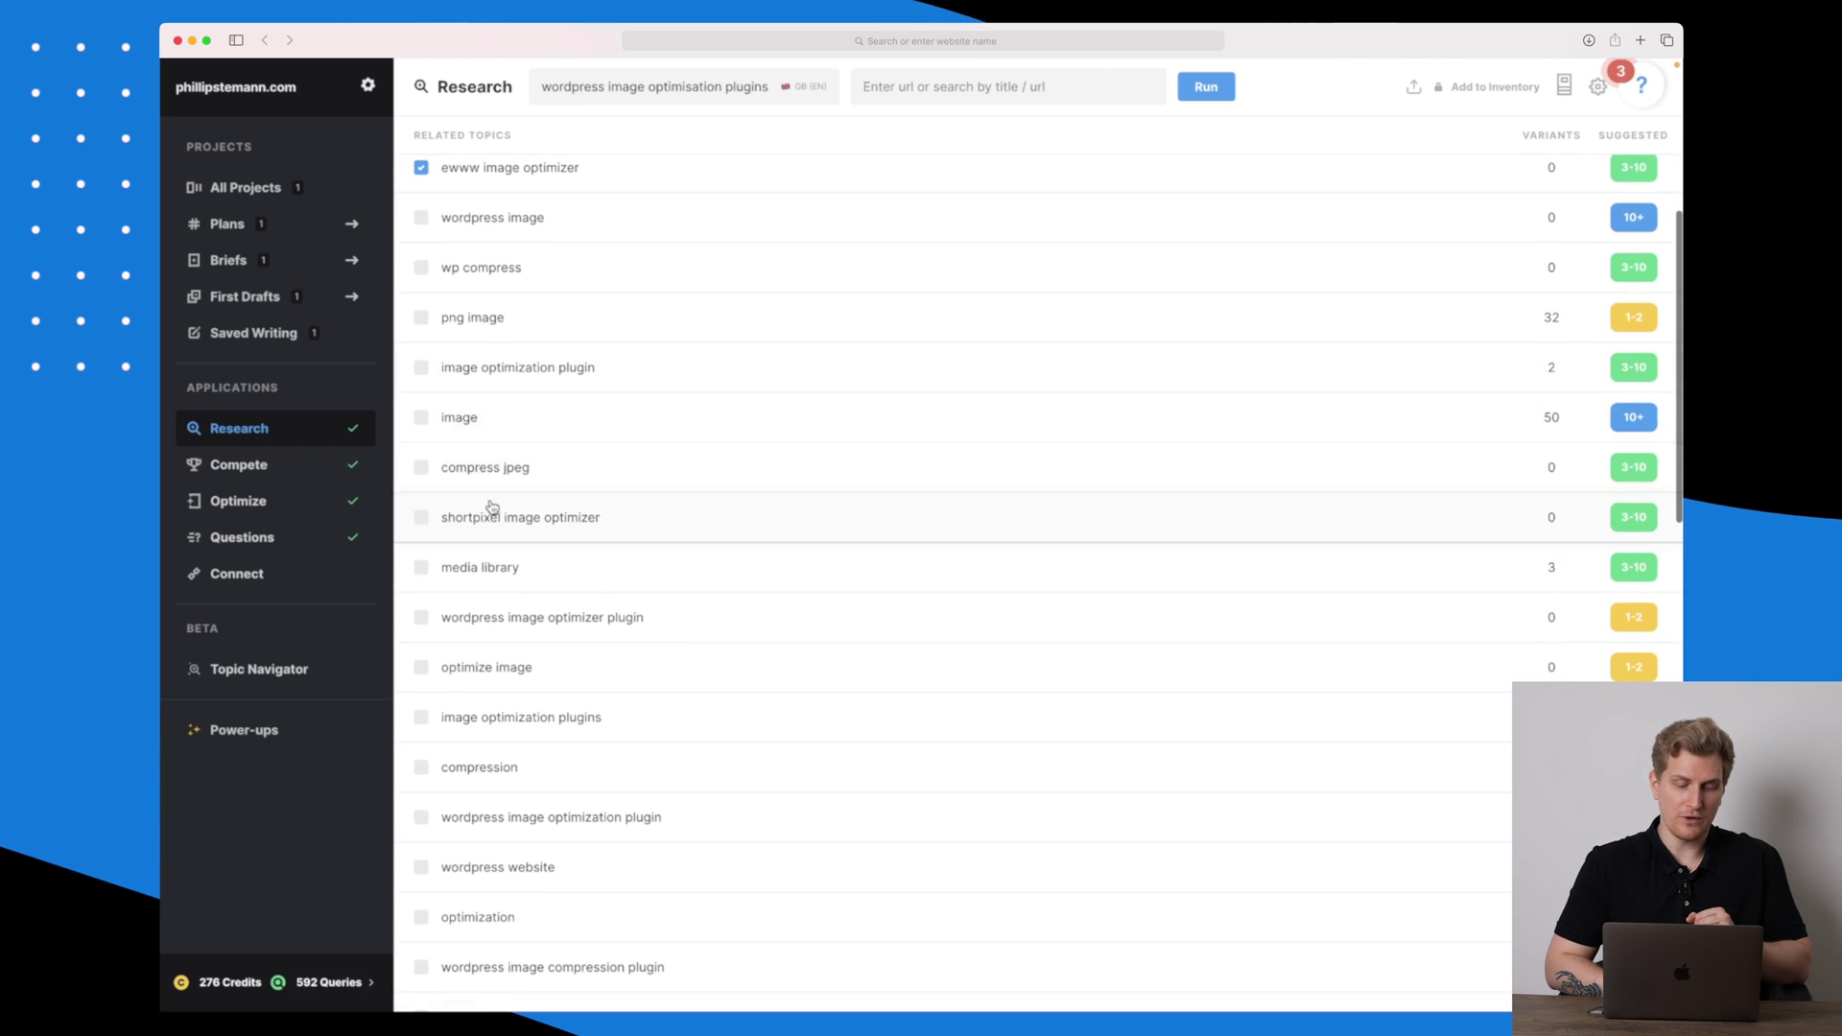
click(421, 518)
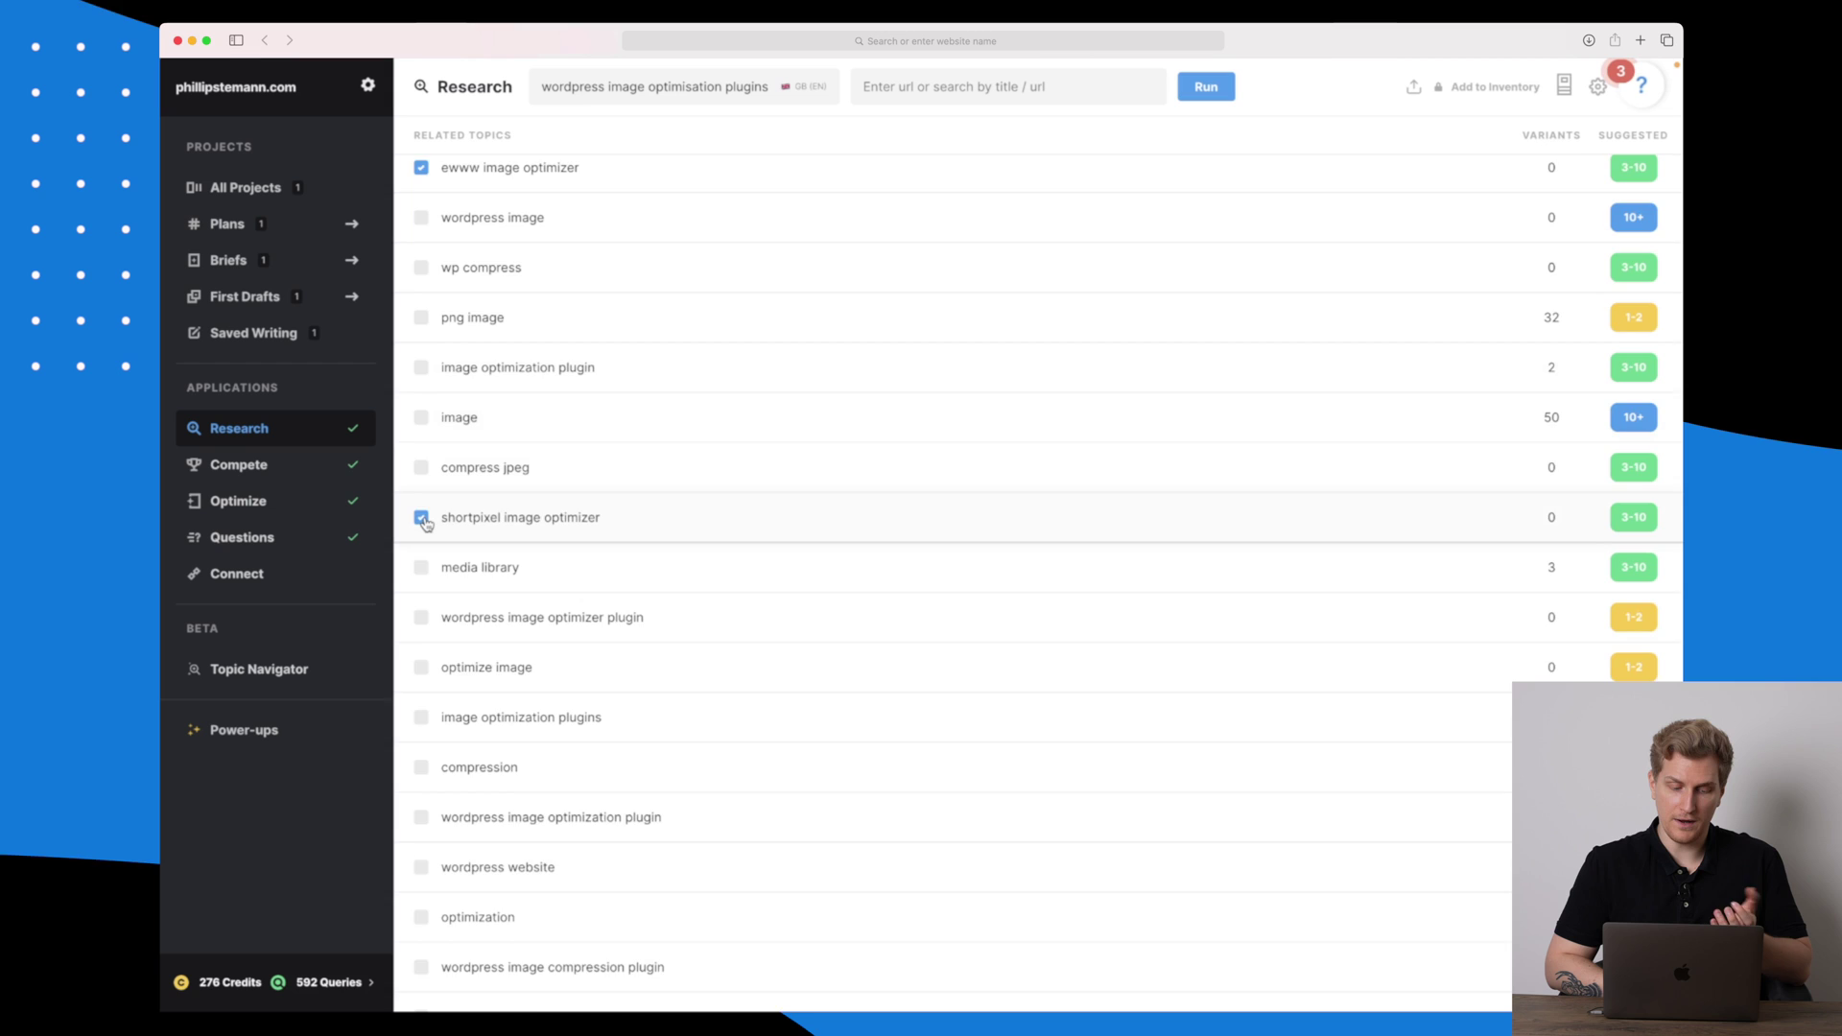
scroll(428, 523, down, 3)
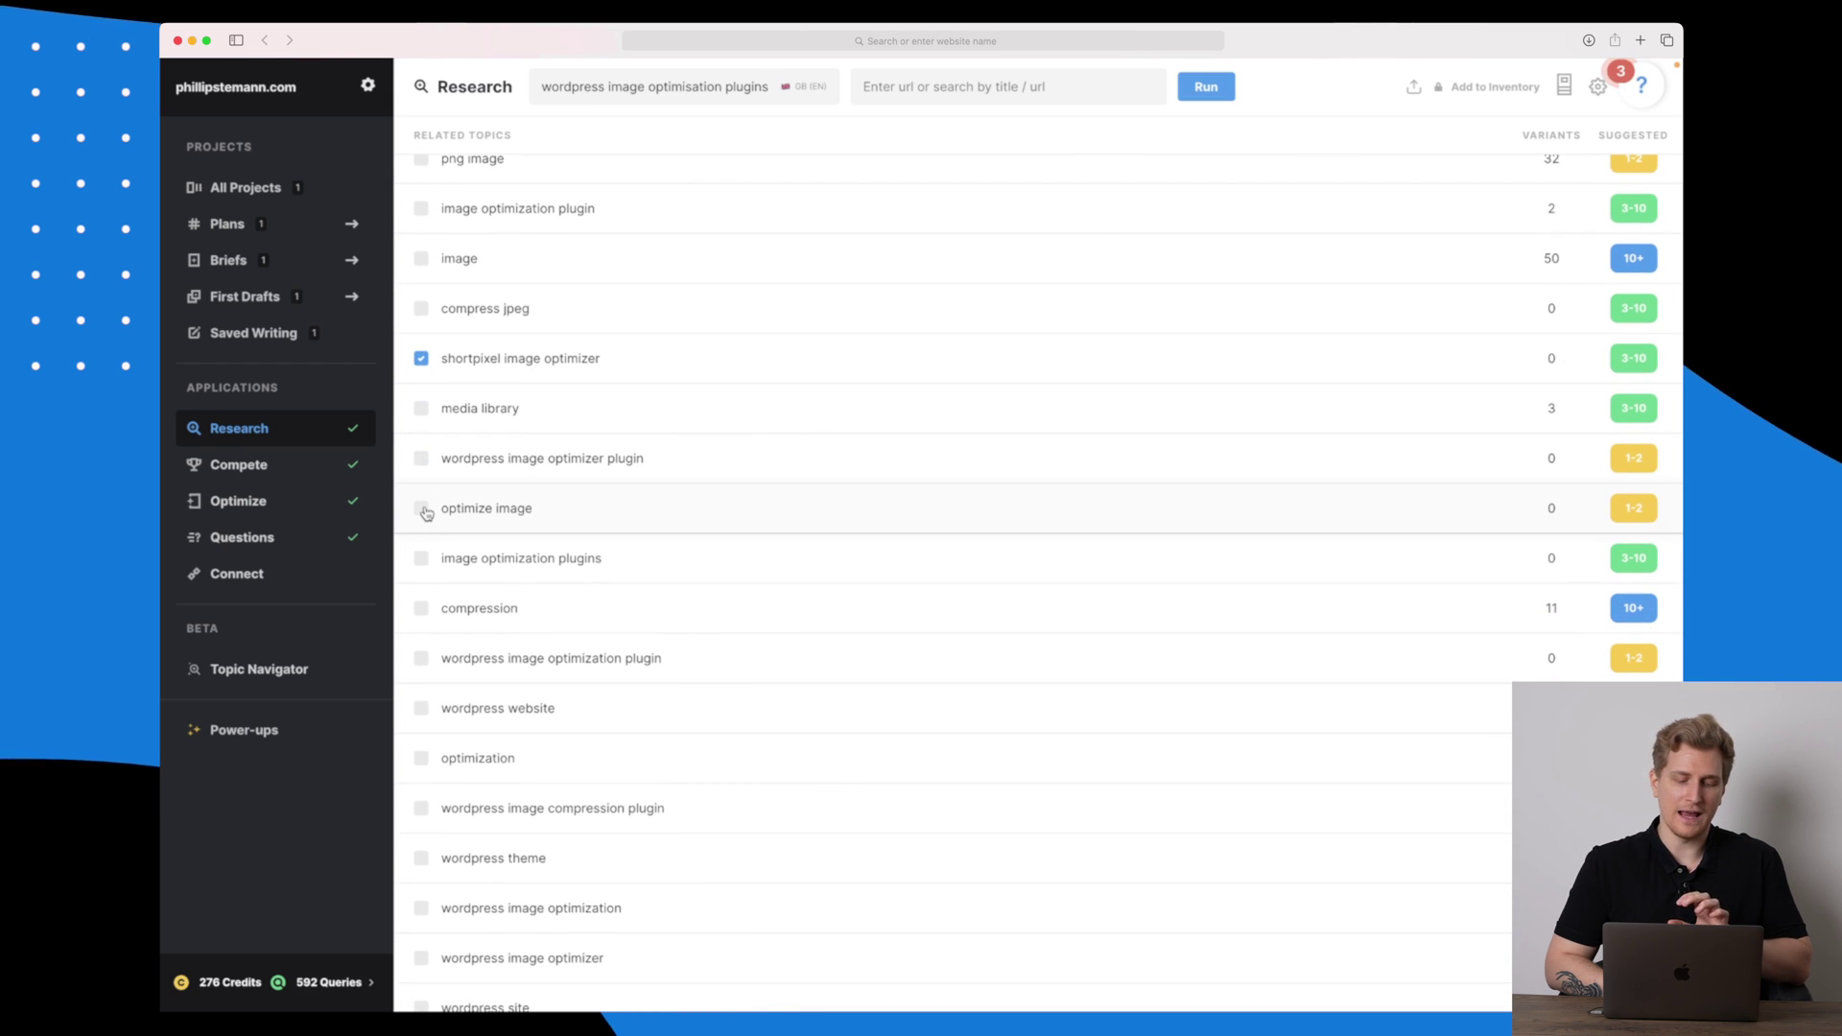
click(421, 507)
click(421, 460)
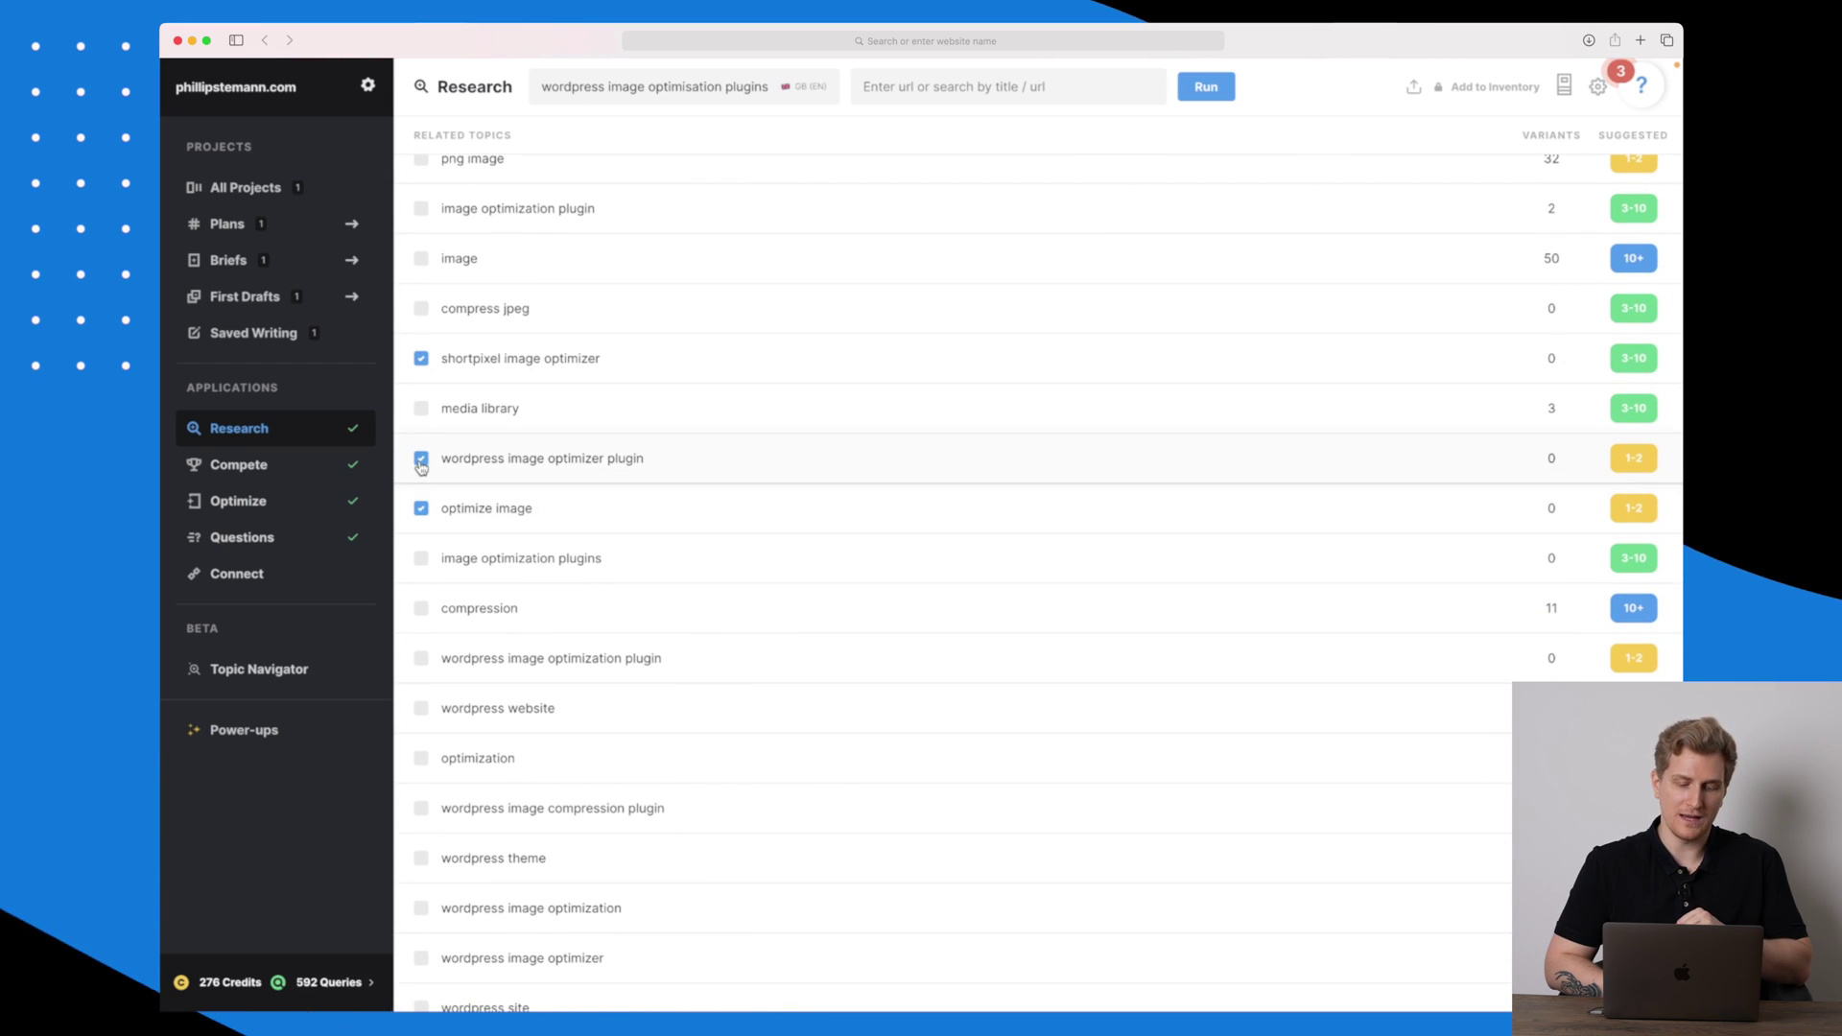
scroll(422, 467, down, 5)
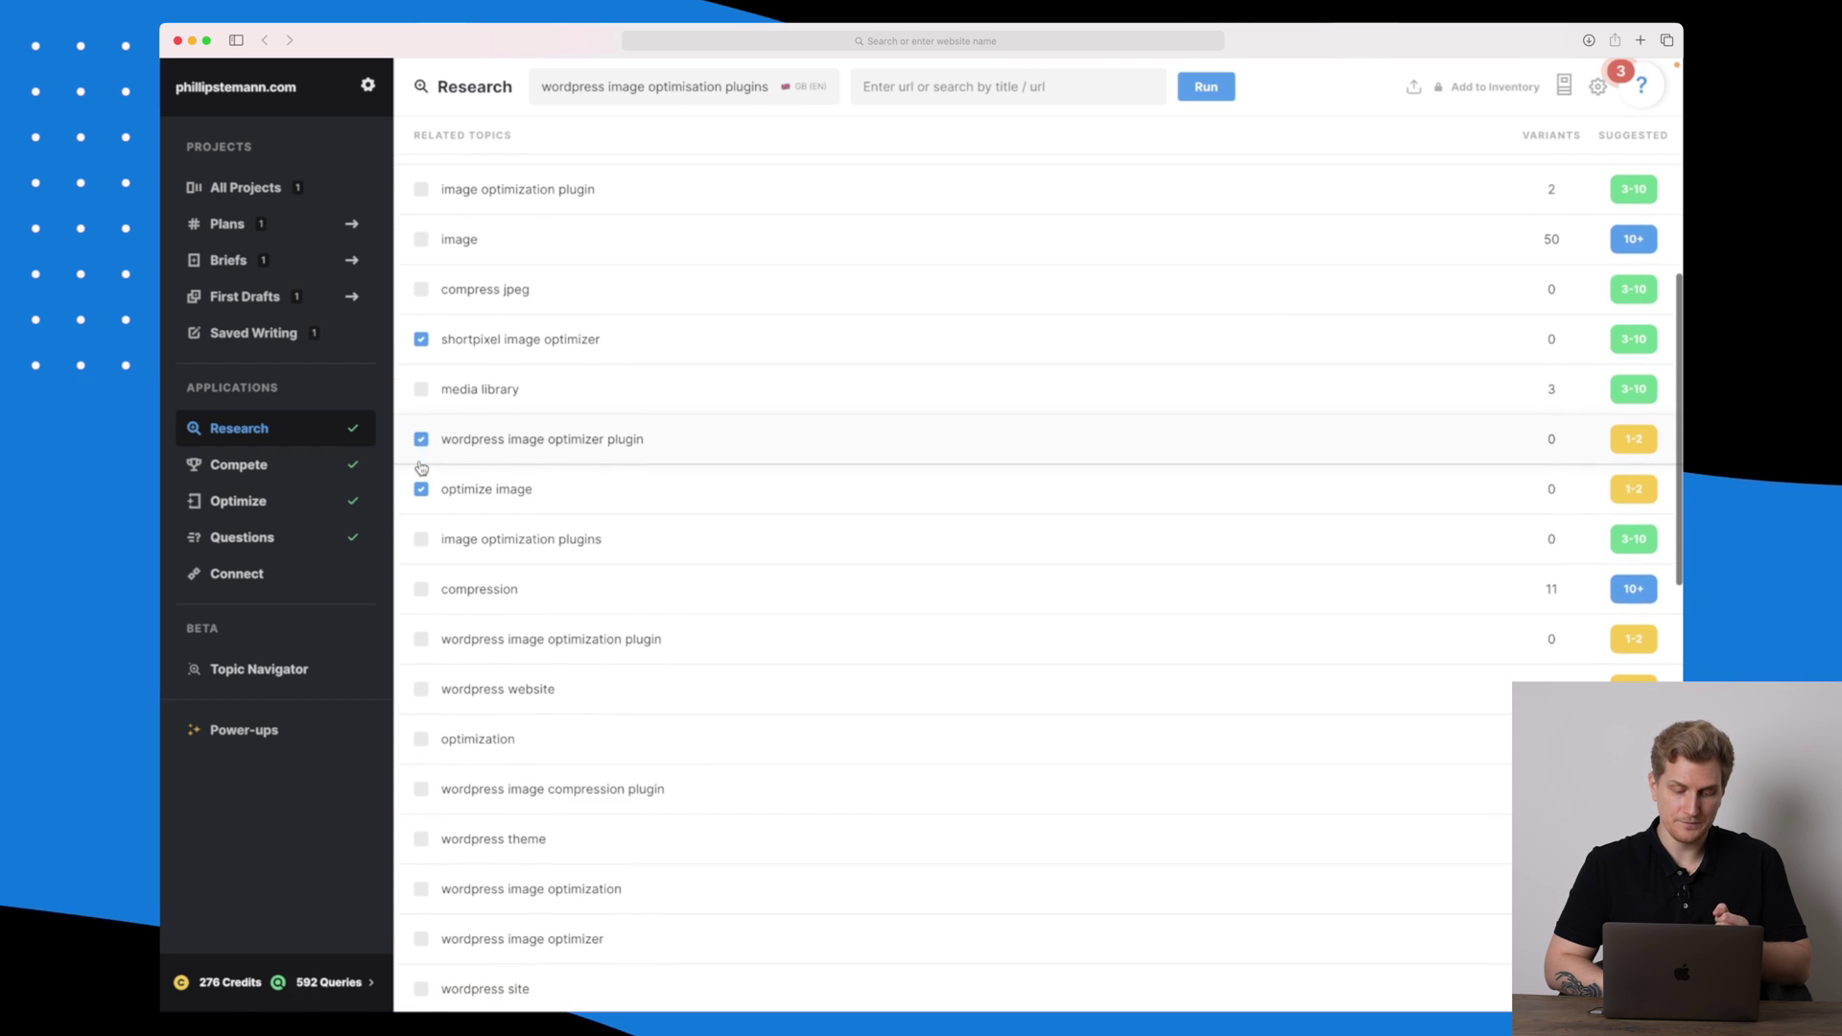
click(428, 571)
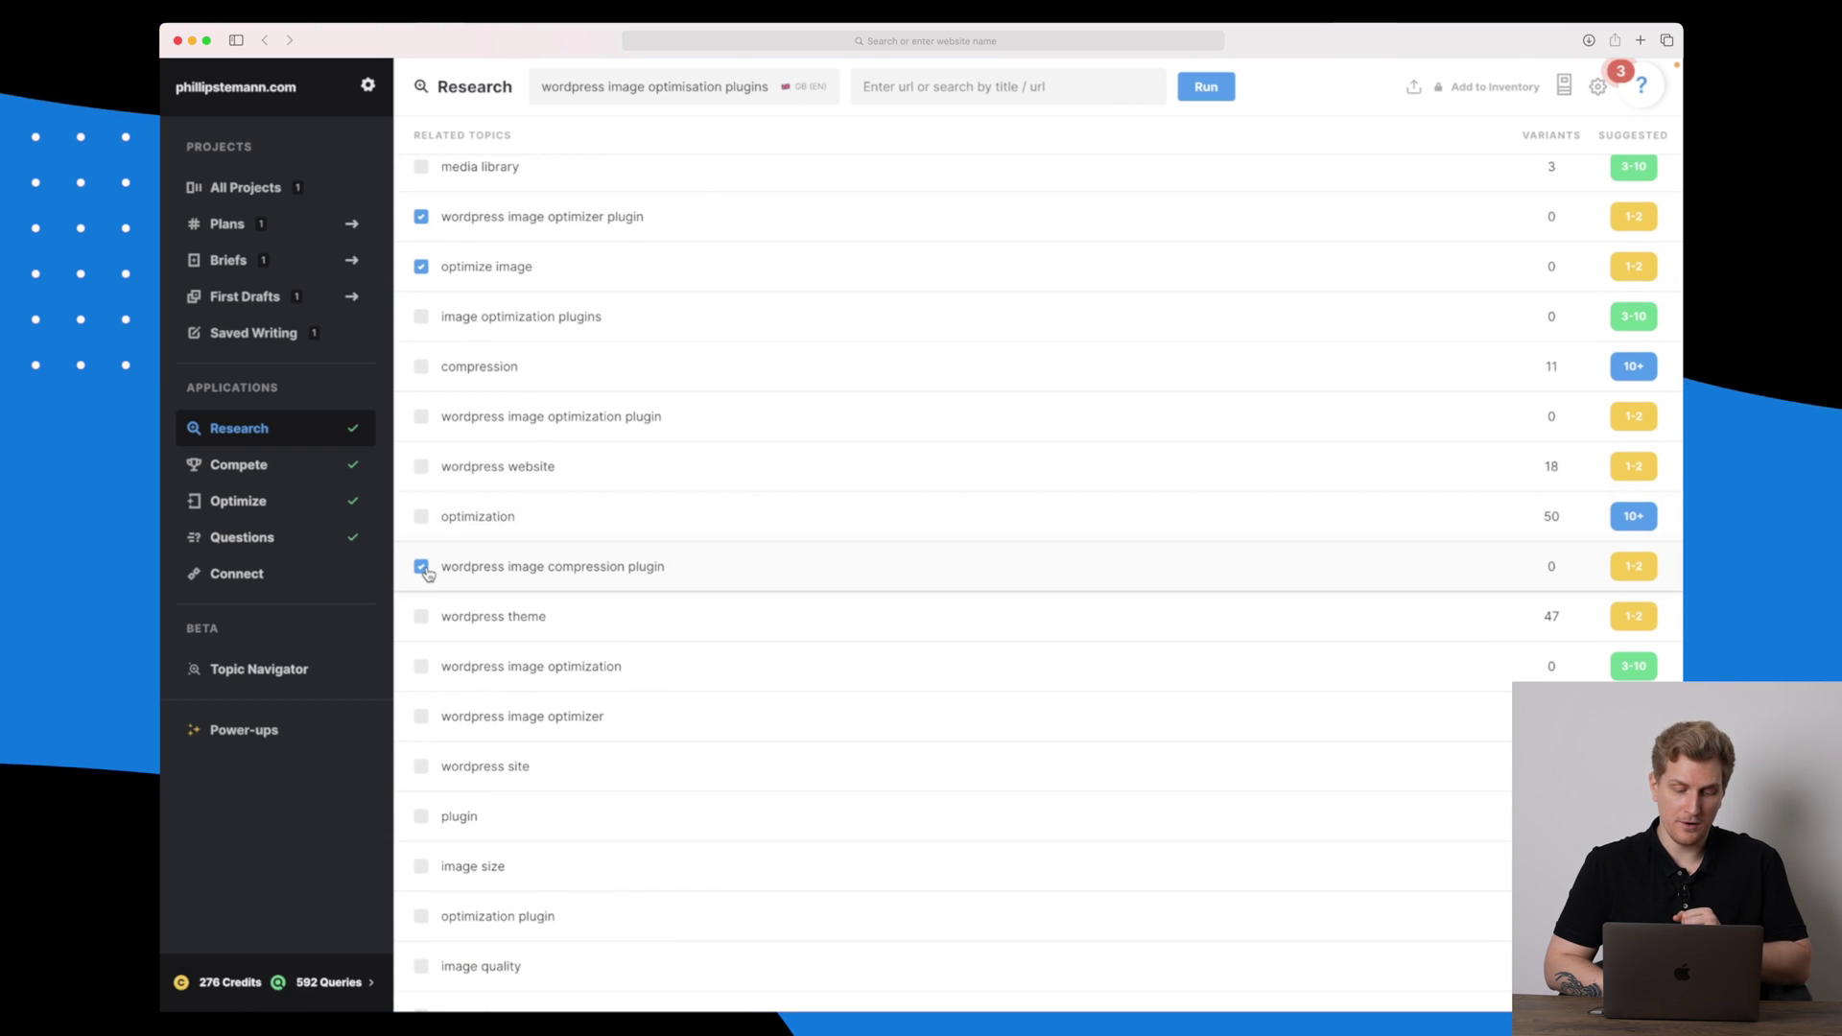
- Try adding the chosen topics to the inventory, then open the Compete heatmap
scroll(429, 574, down, 3)
scroll(428, 574, up, 13)
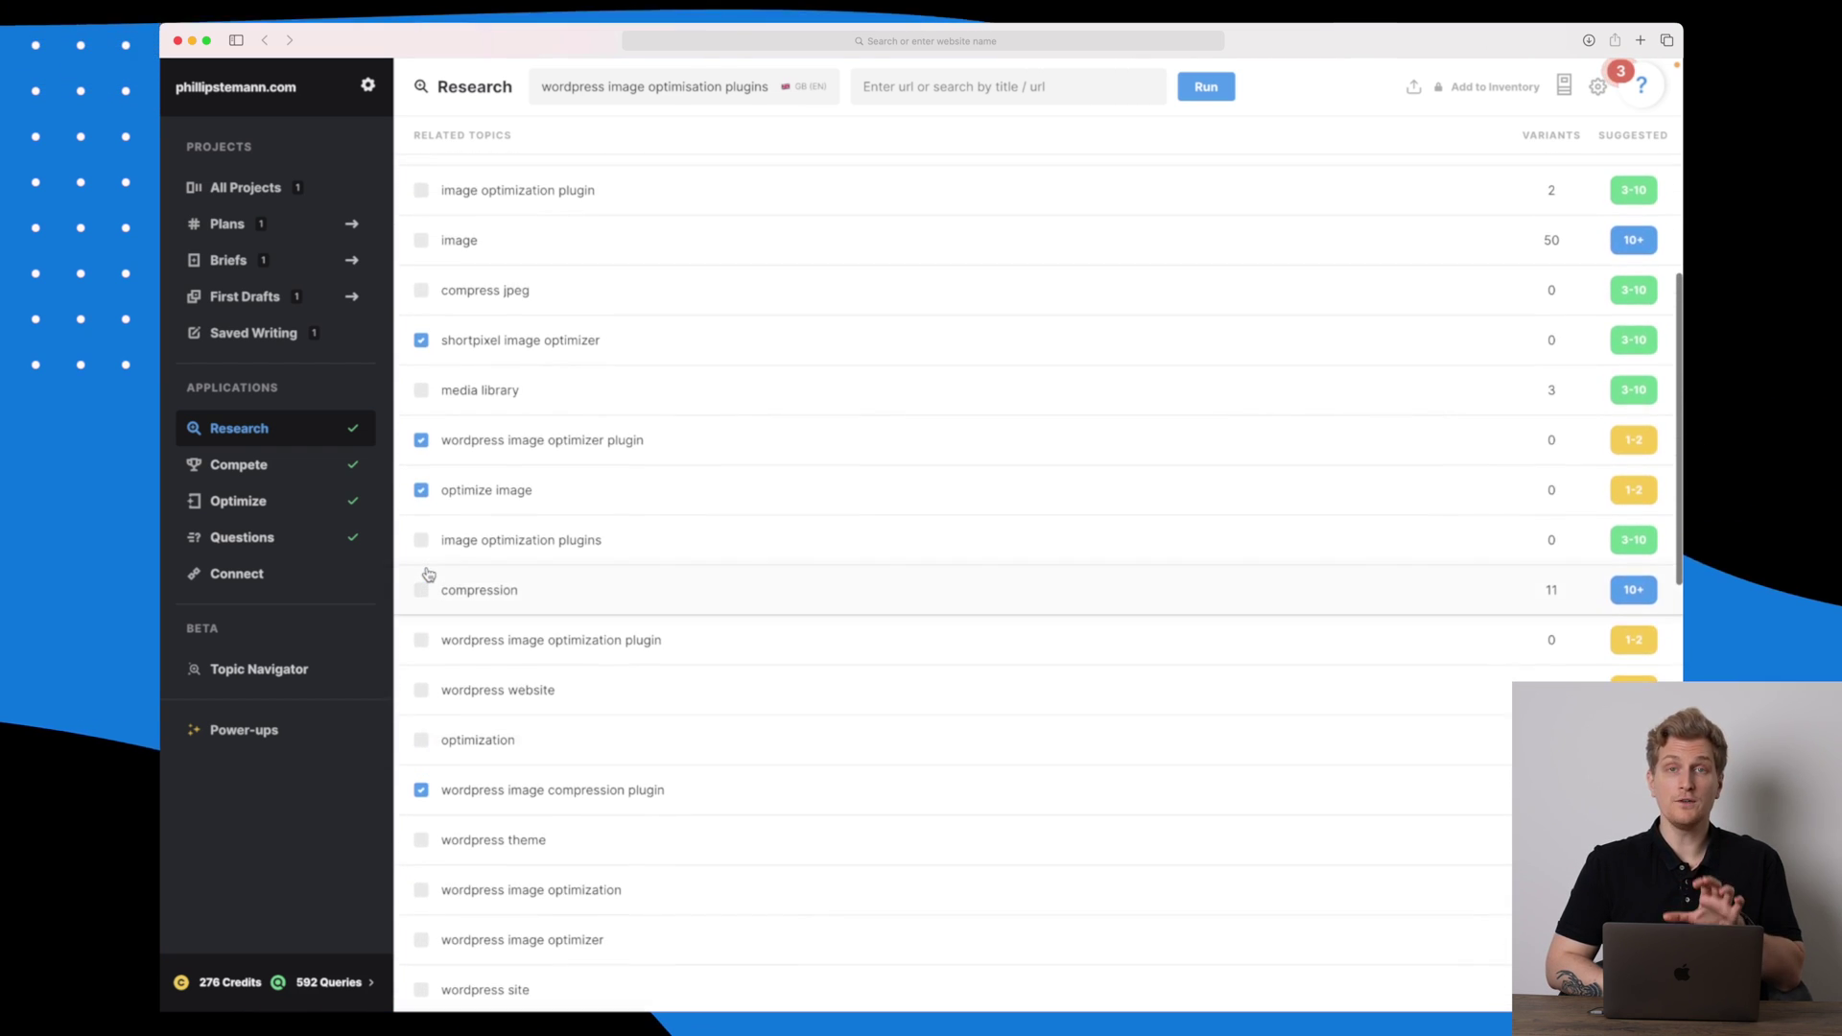
scroll(428, 574, up, 3)
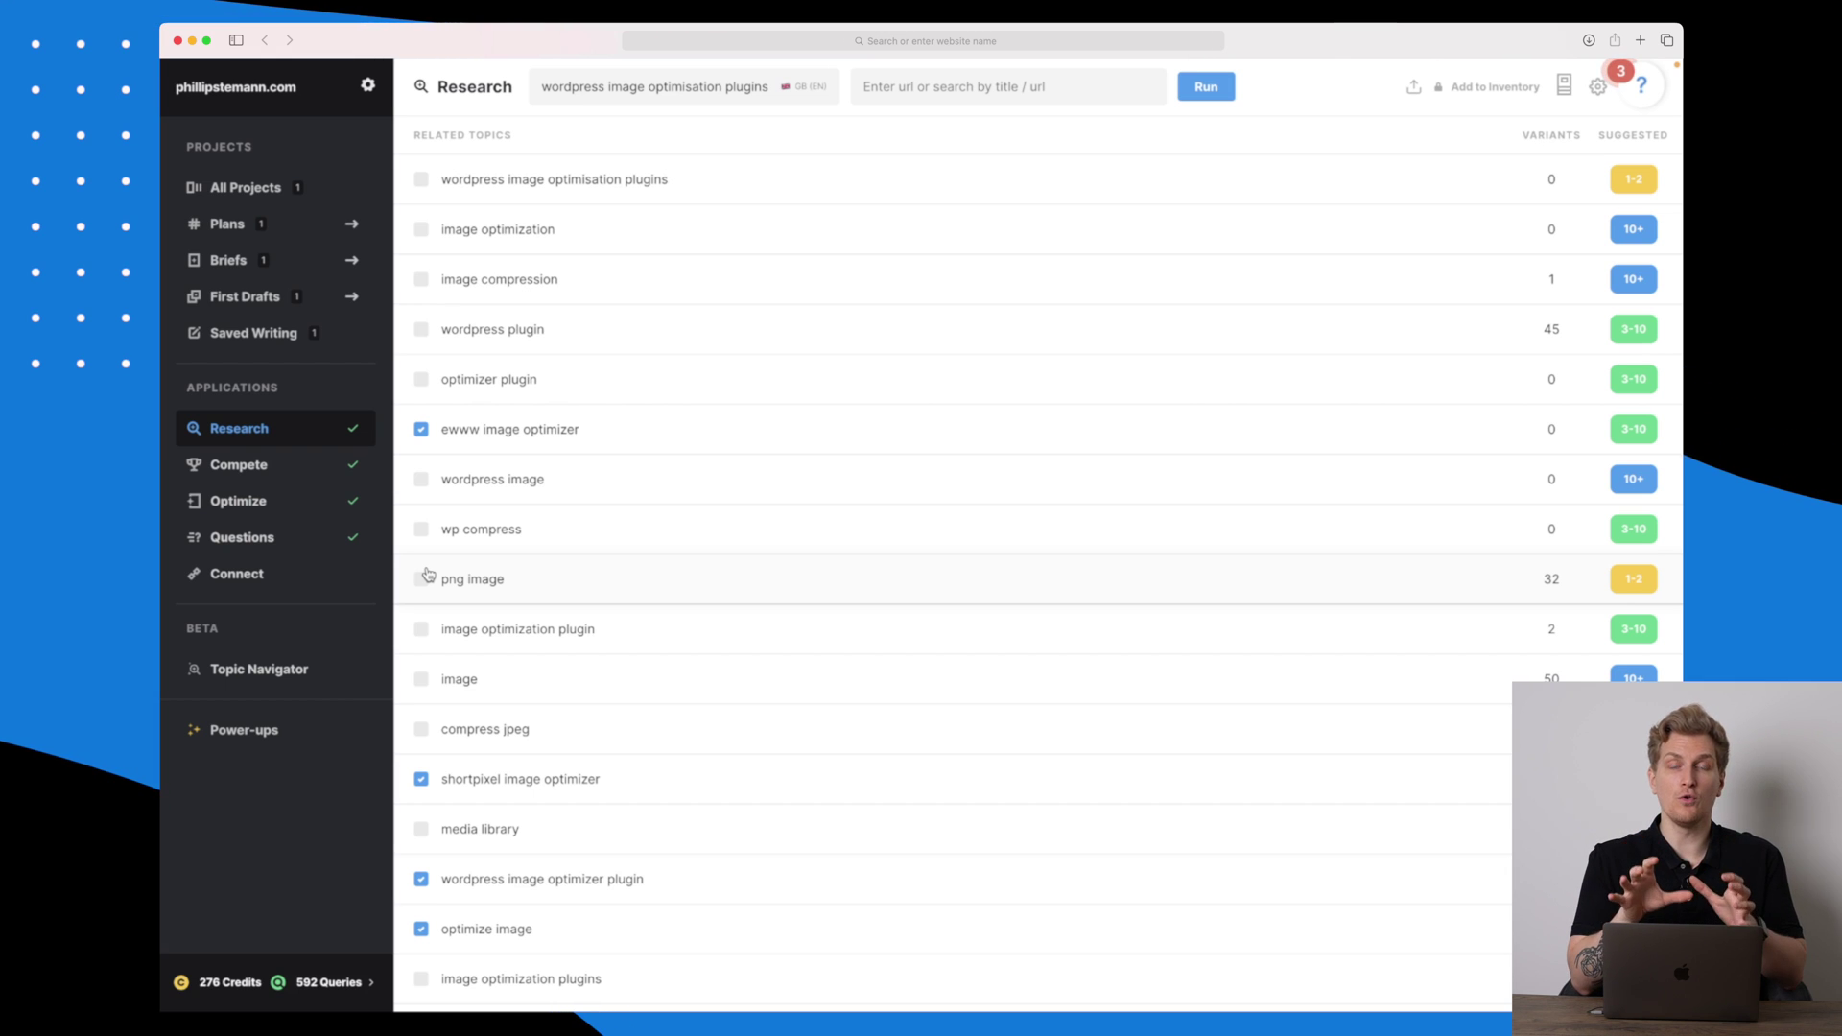
key(XF86AudioRaiseVolume)
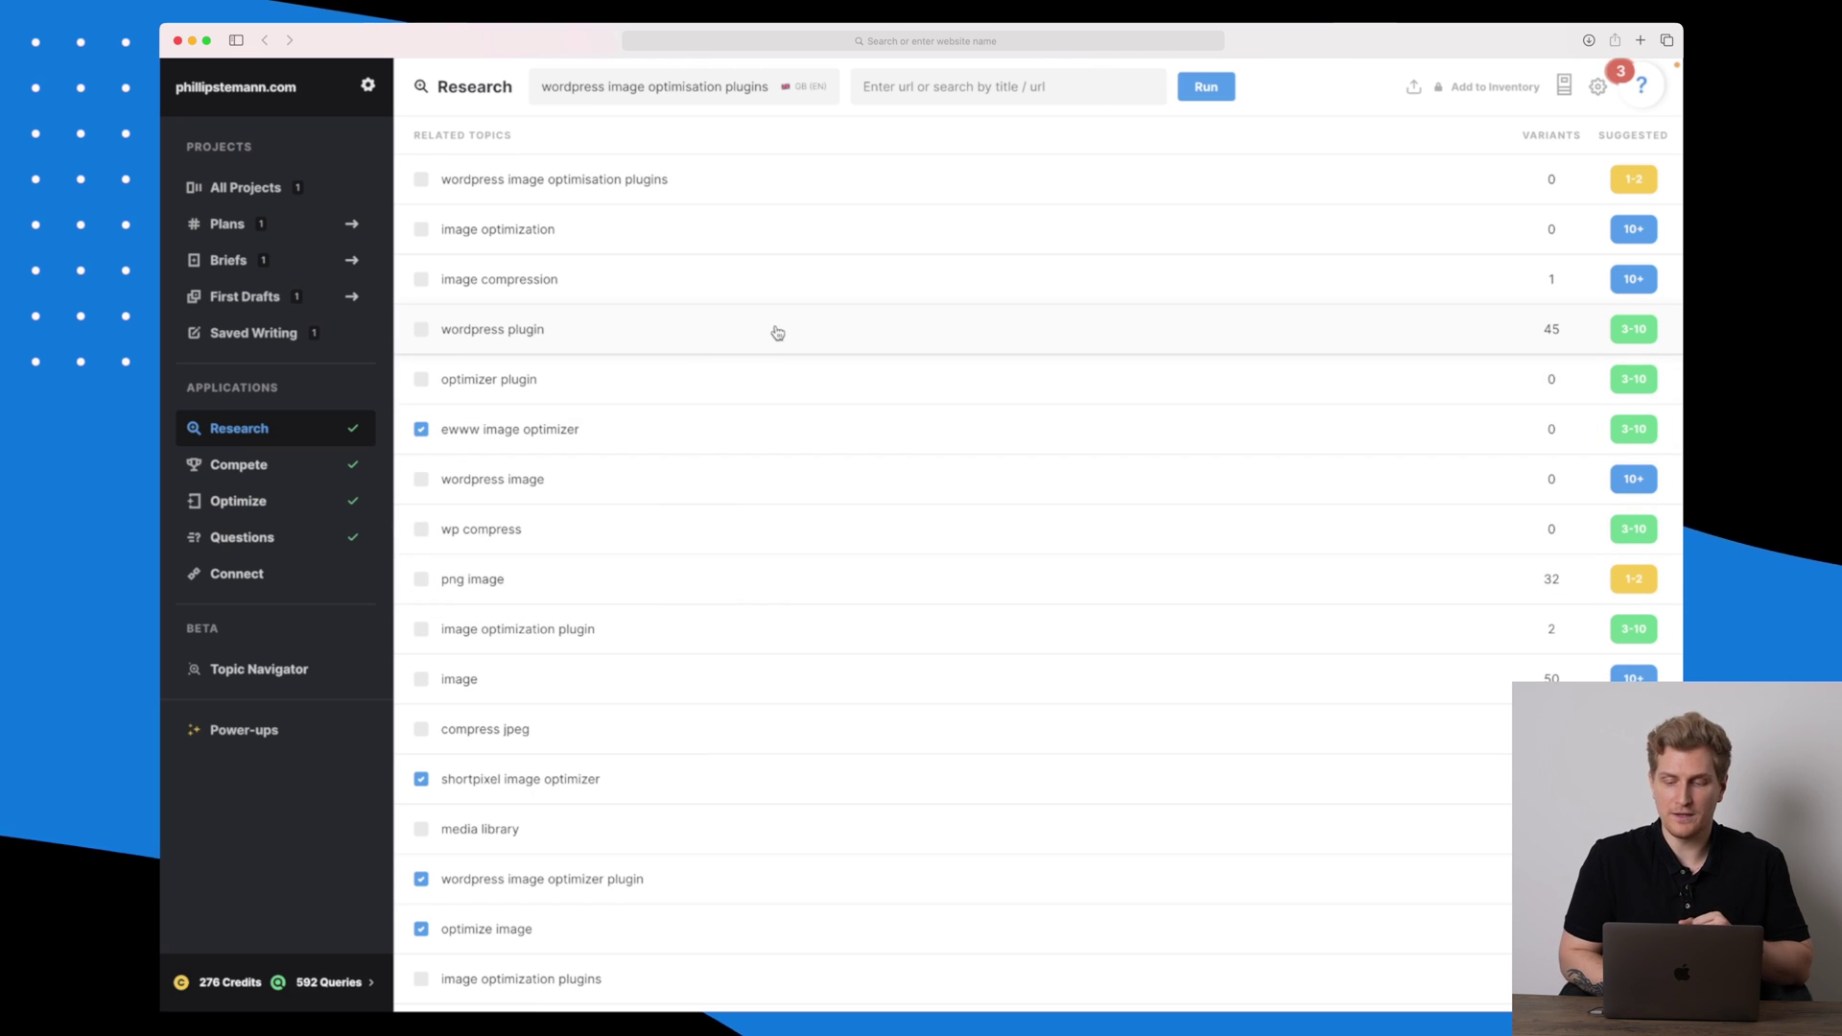
scroll(778, 333, down, 5)
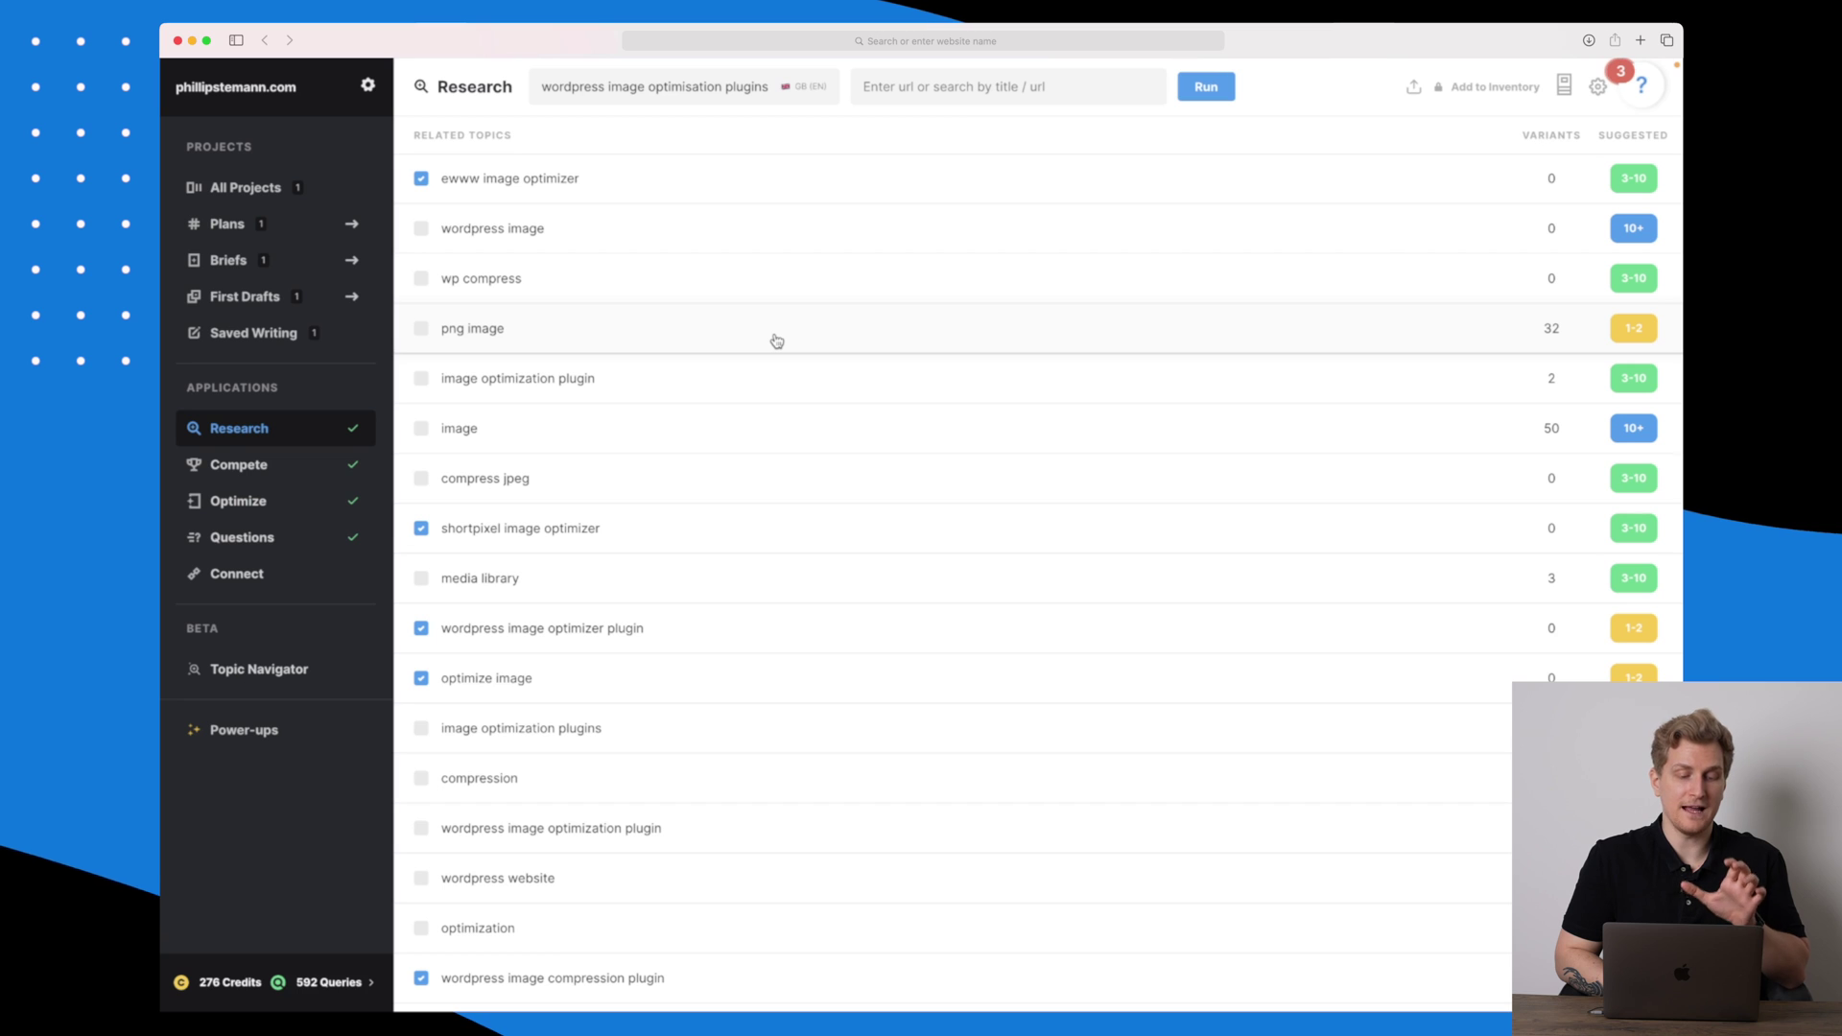
scroll(777, 341, down, 3)
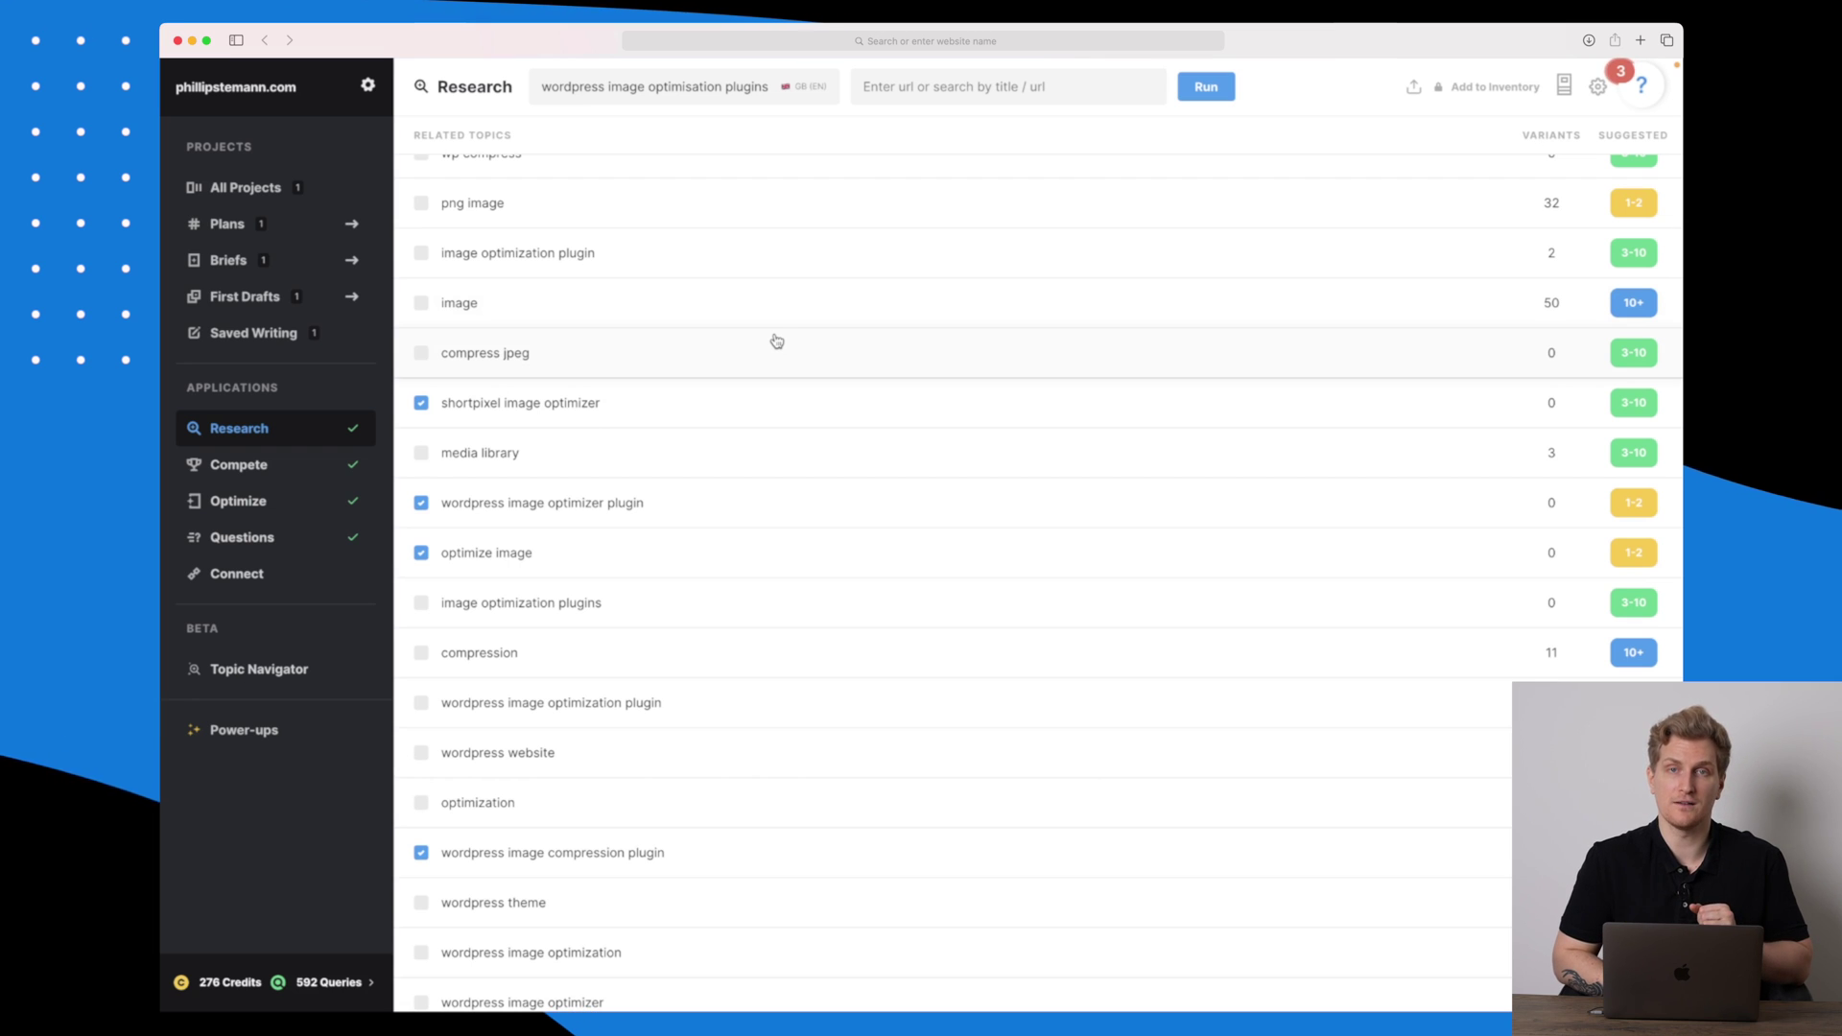
scroll(777, 342, up, 5)
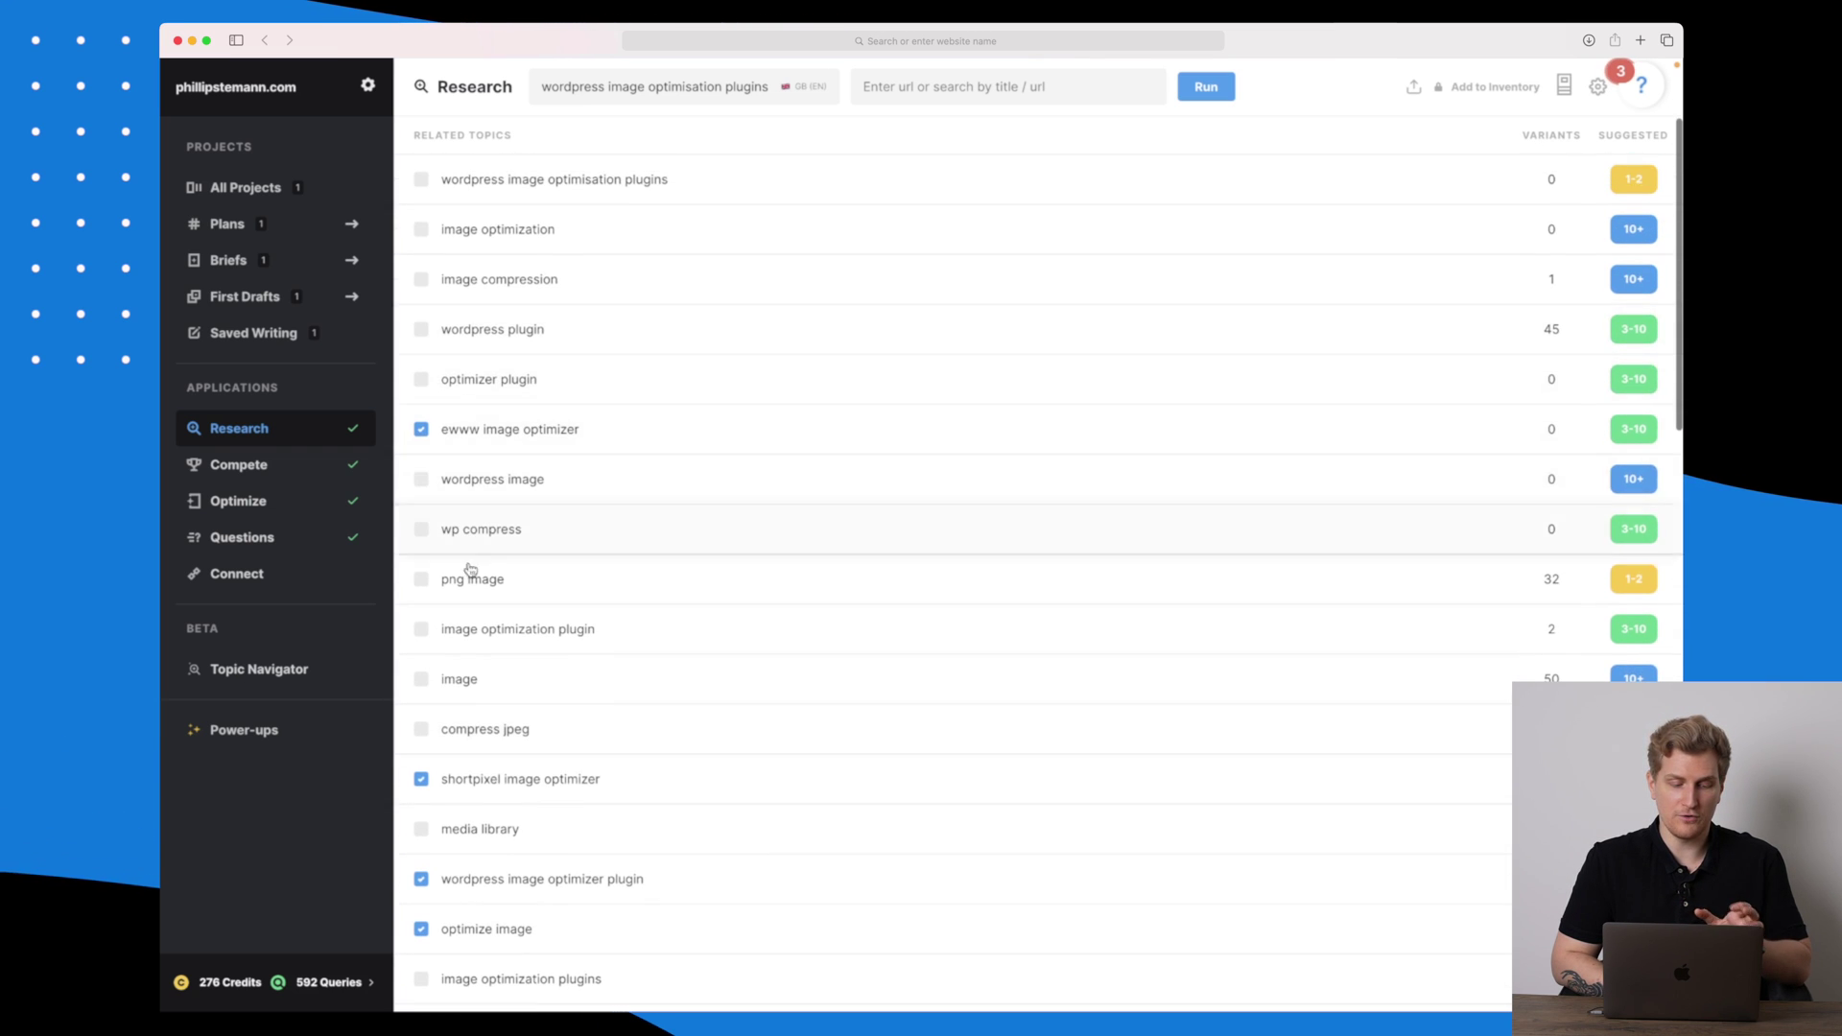
click(1500, 98)
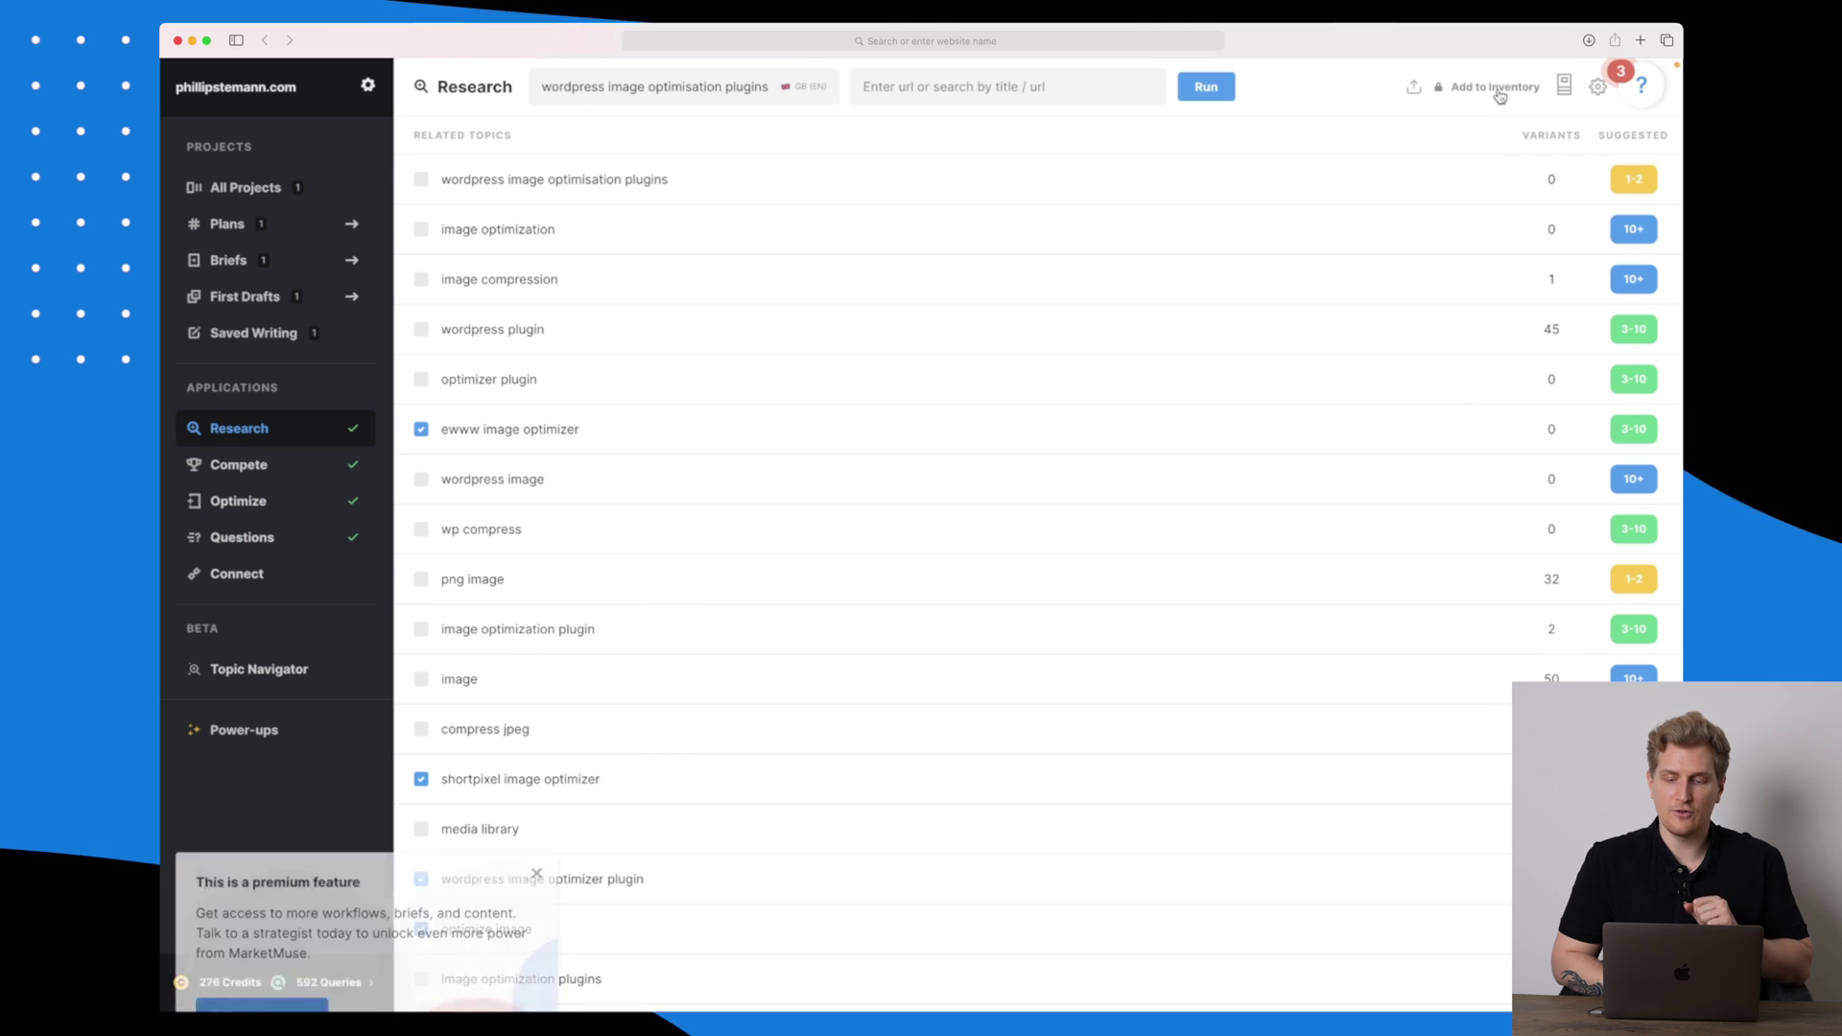
click(287, 462)
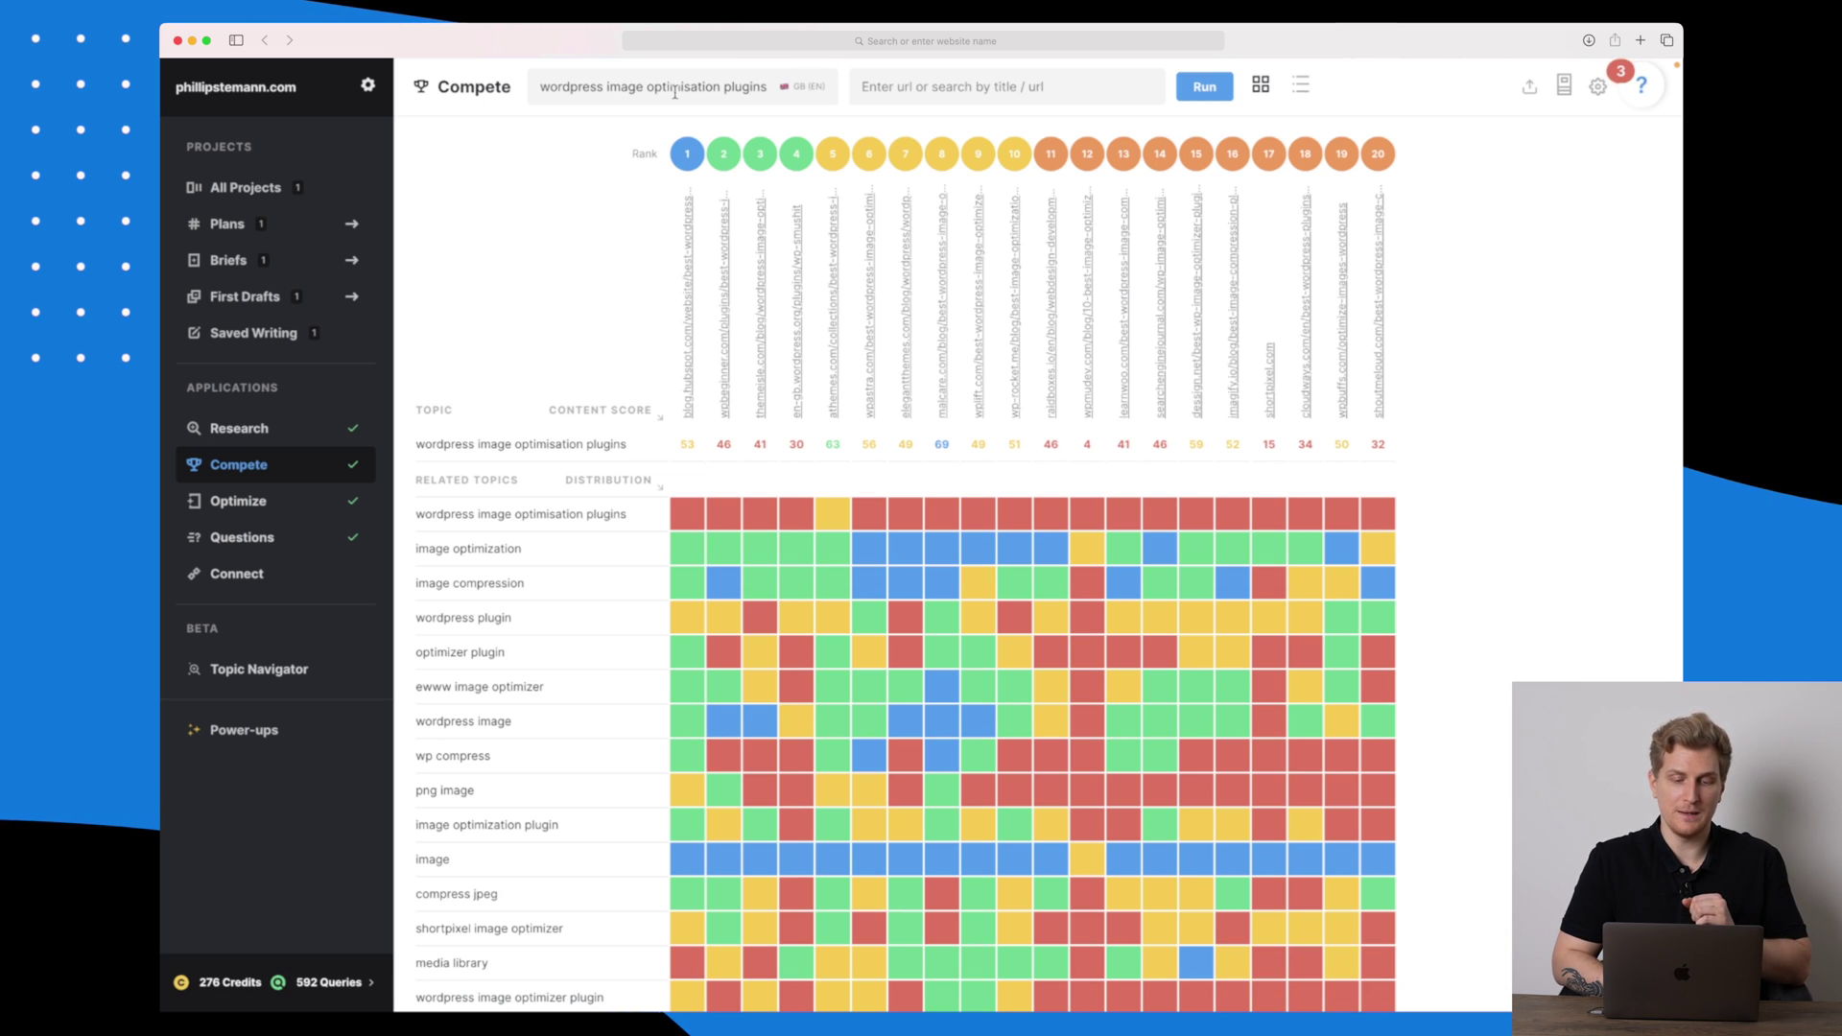
scroll(1532, 554, down, 2)
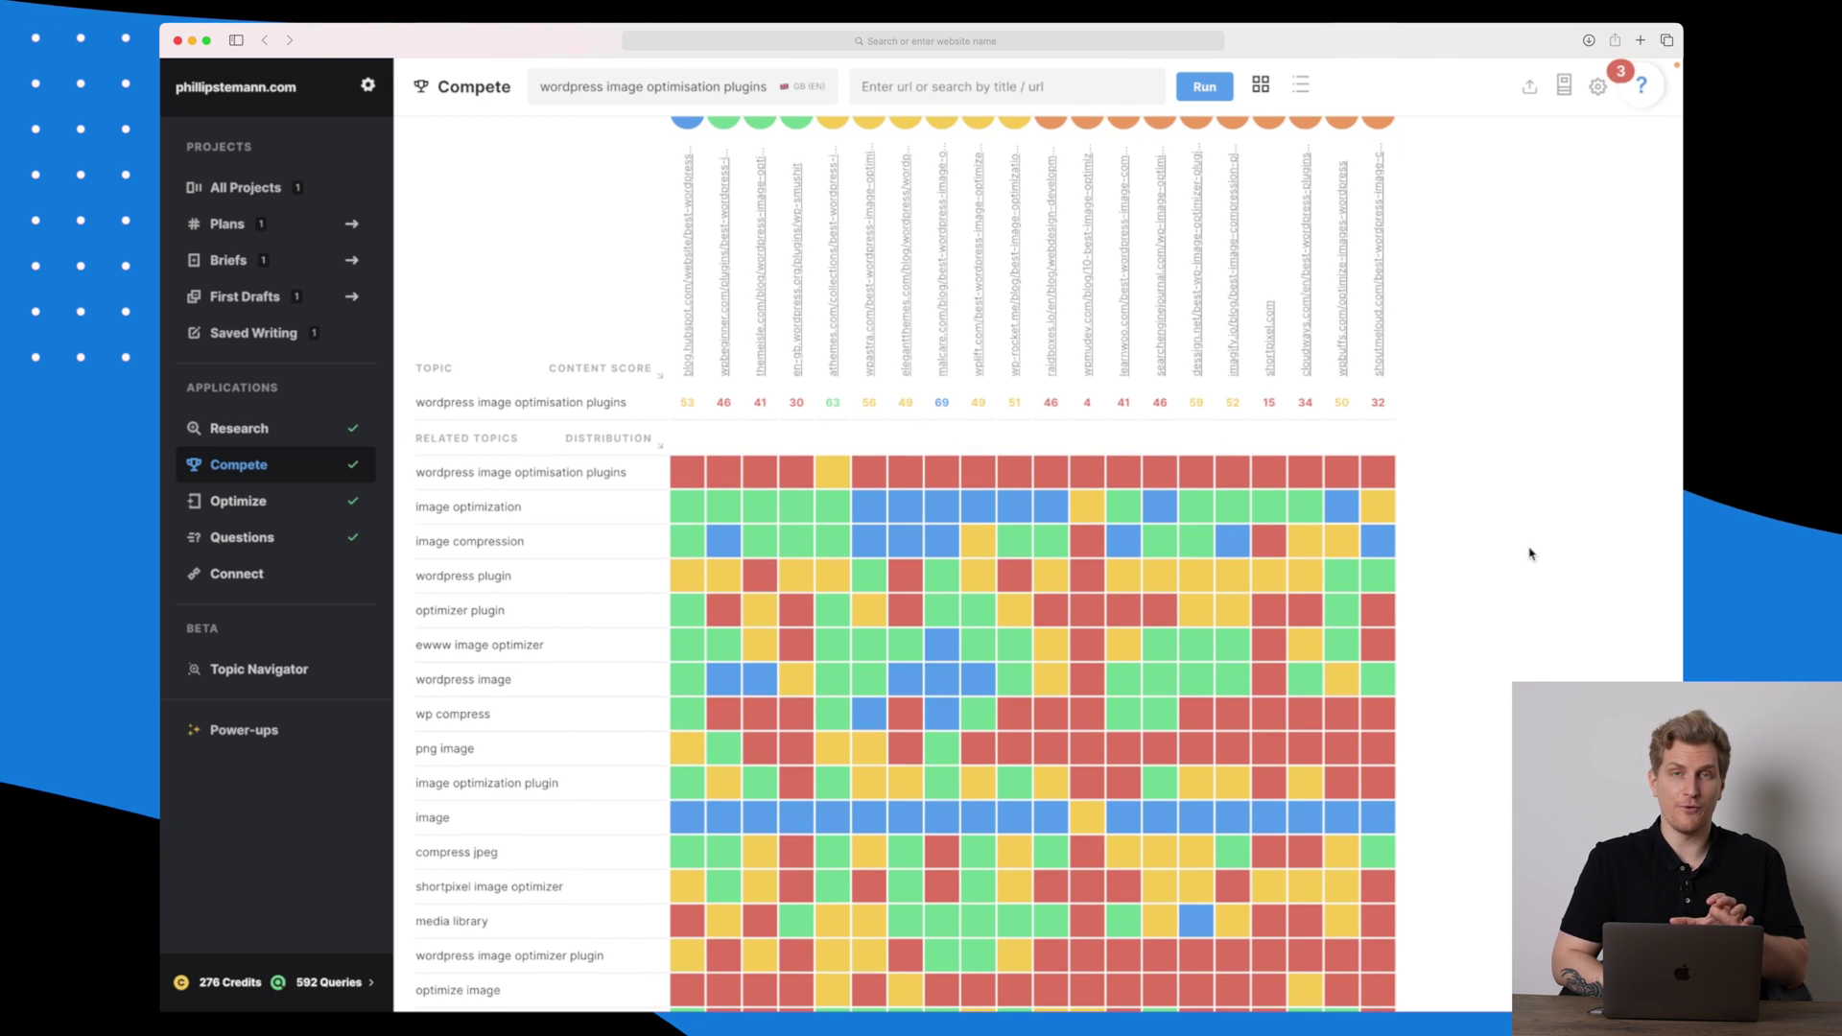
scroll(1531, 554, up, 1)
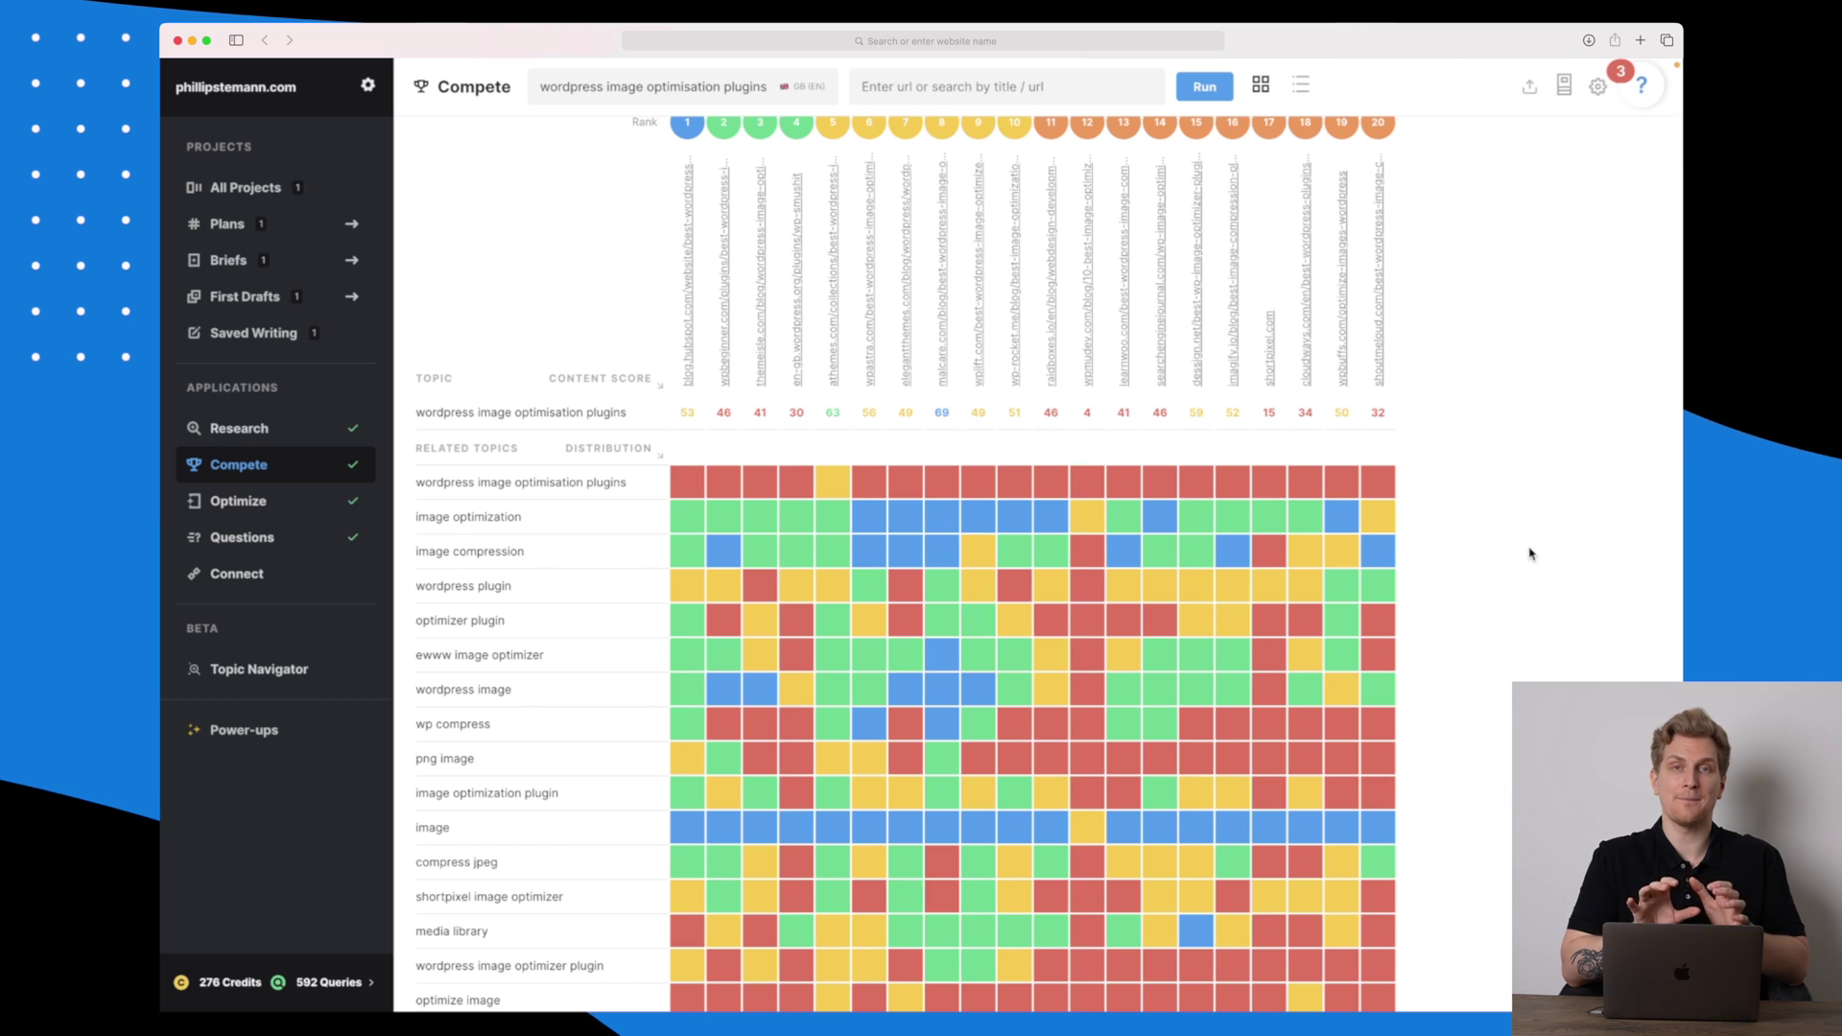
mouse_move(681, 488)
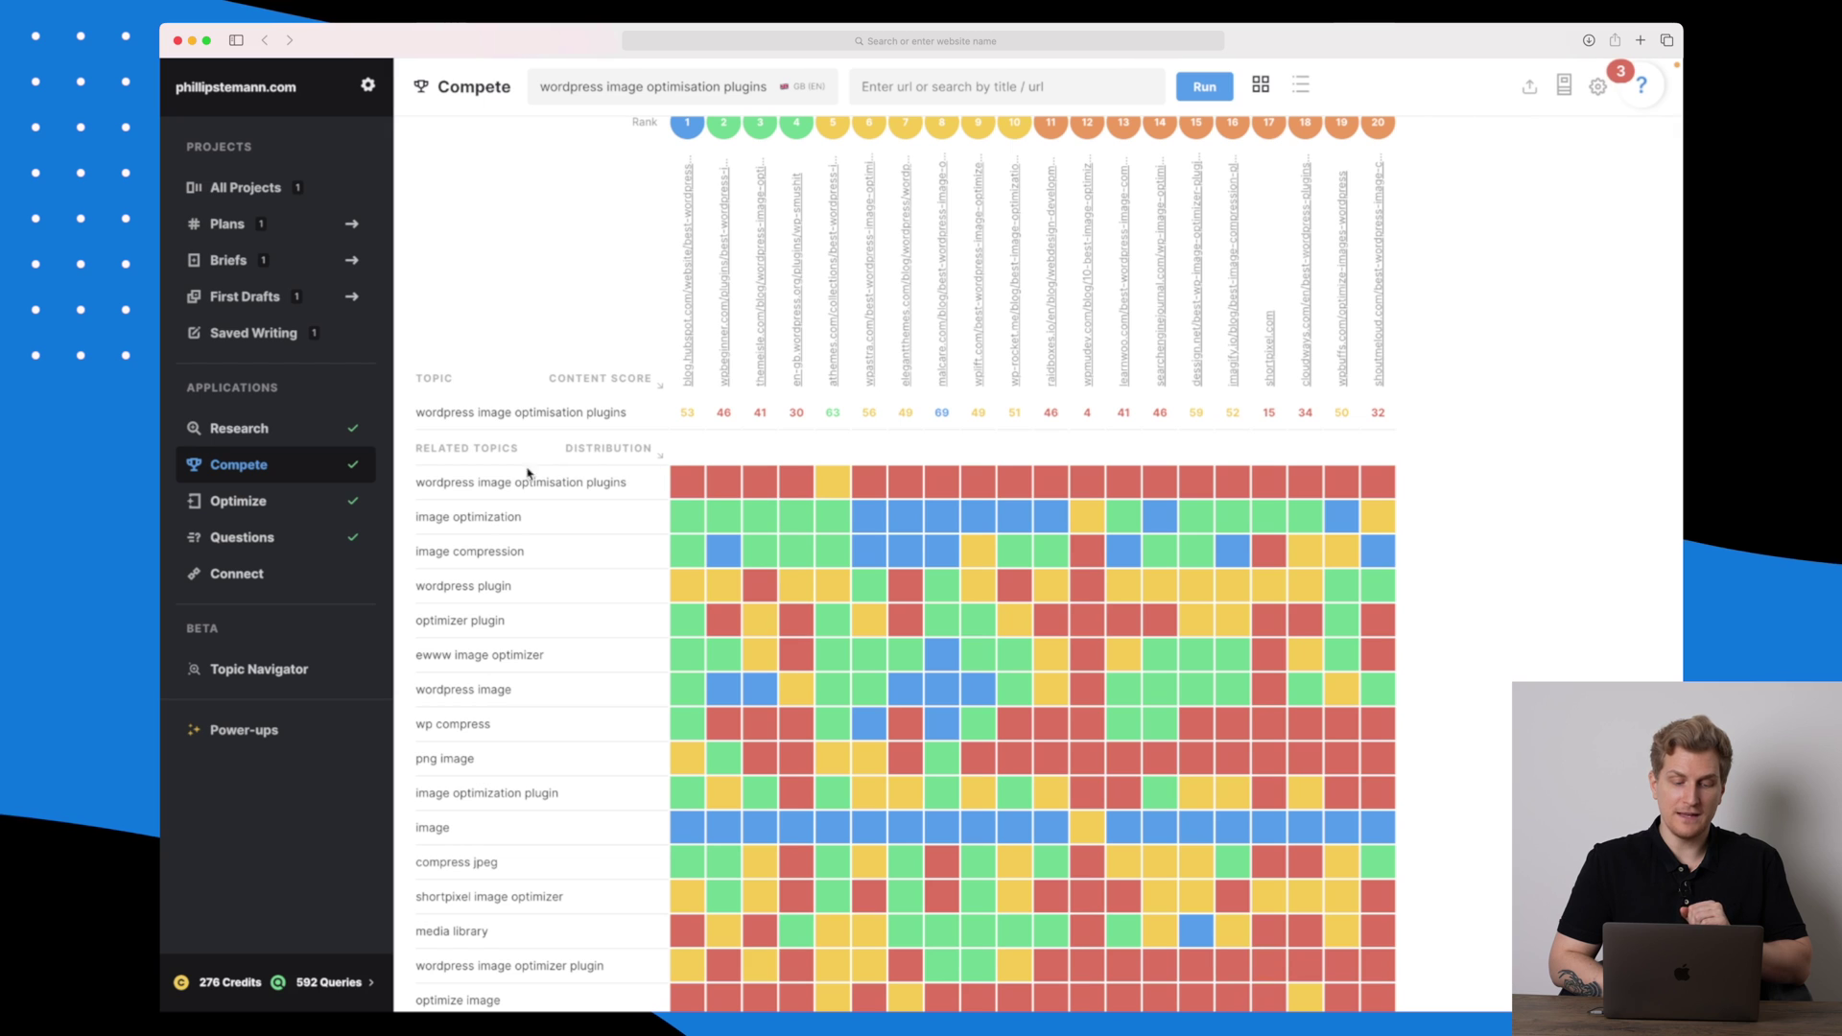
drag(416, 485, 631, 493)
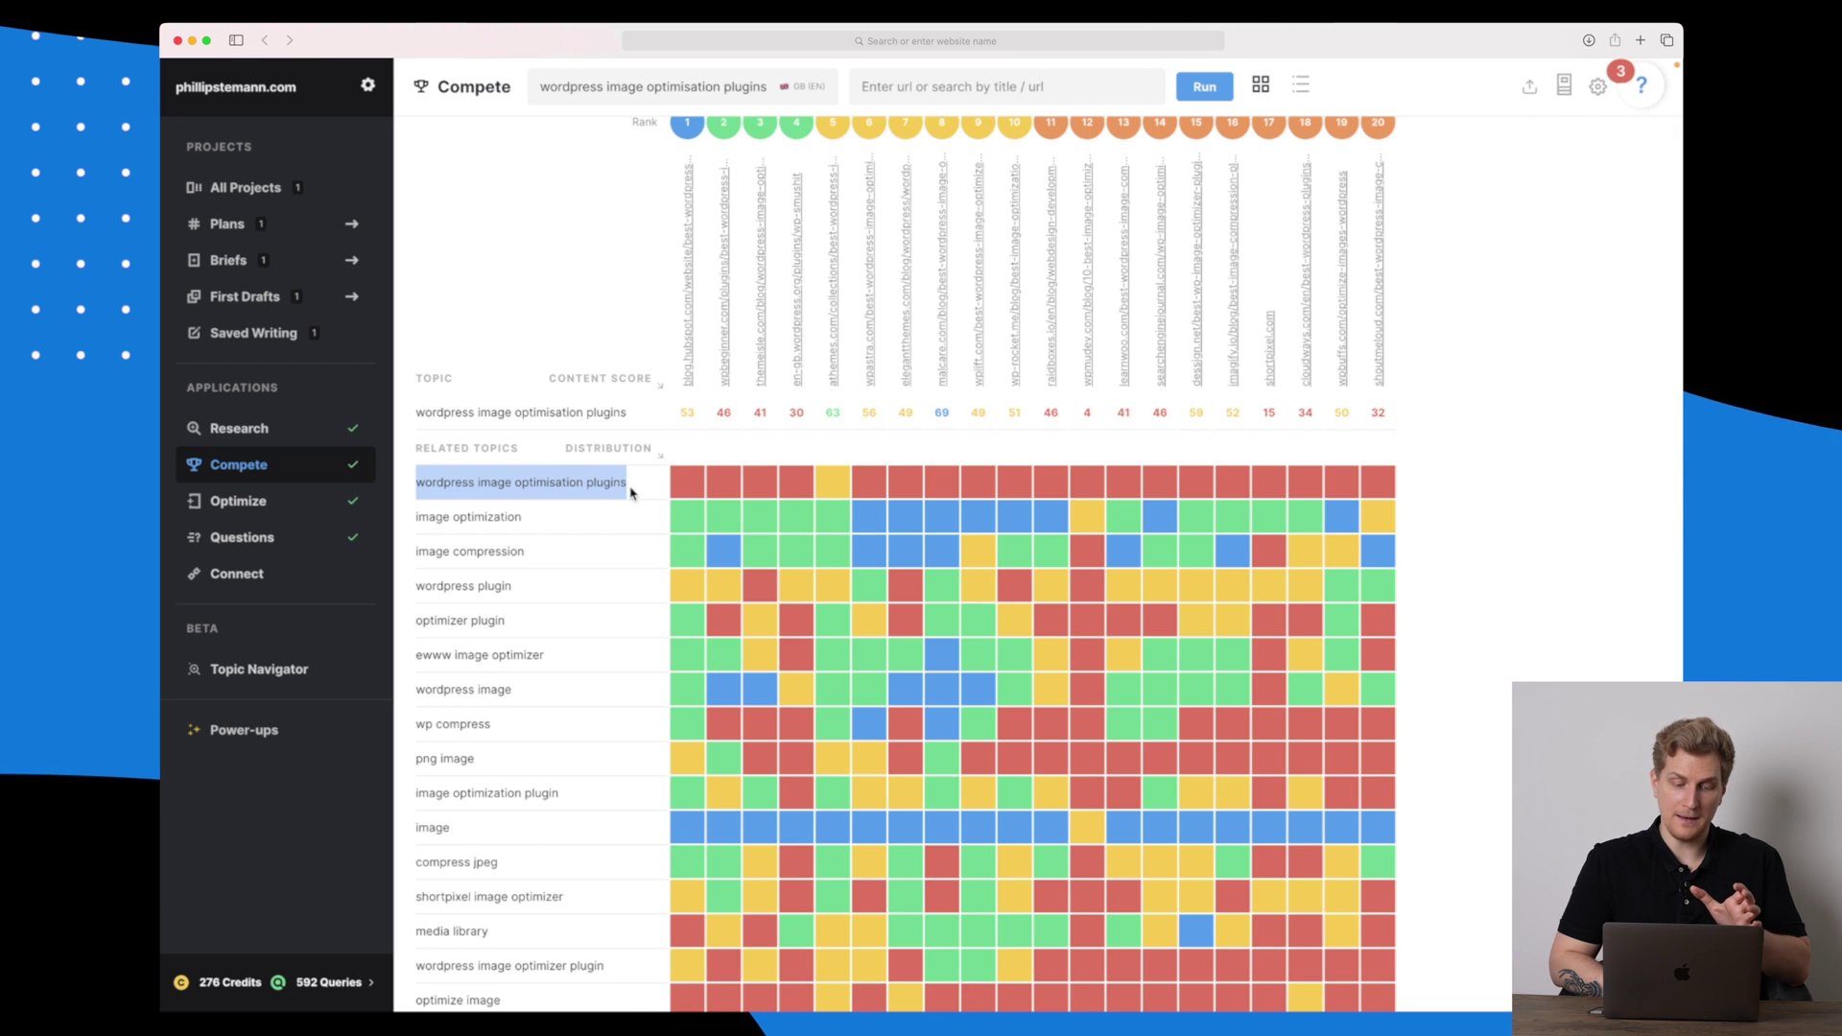
scroll(595, 485, down, 2)
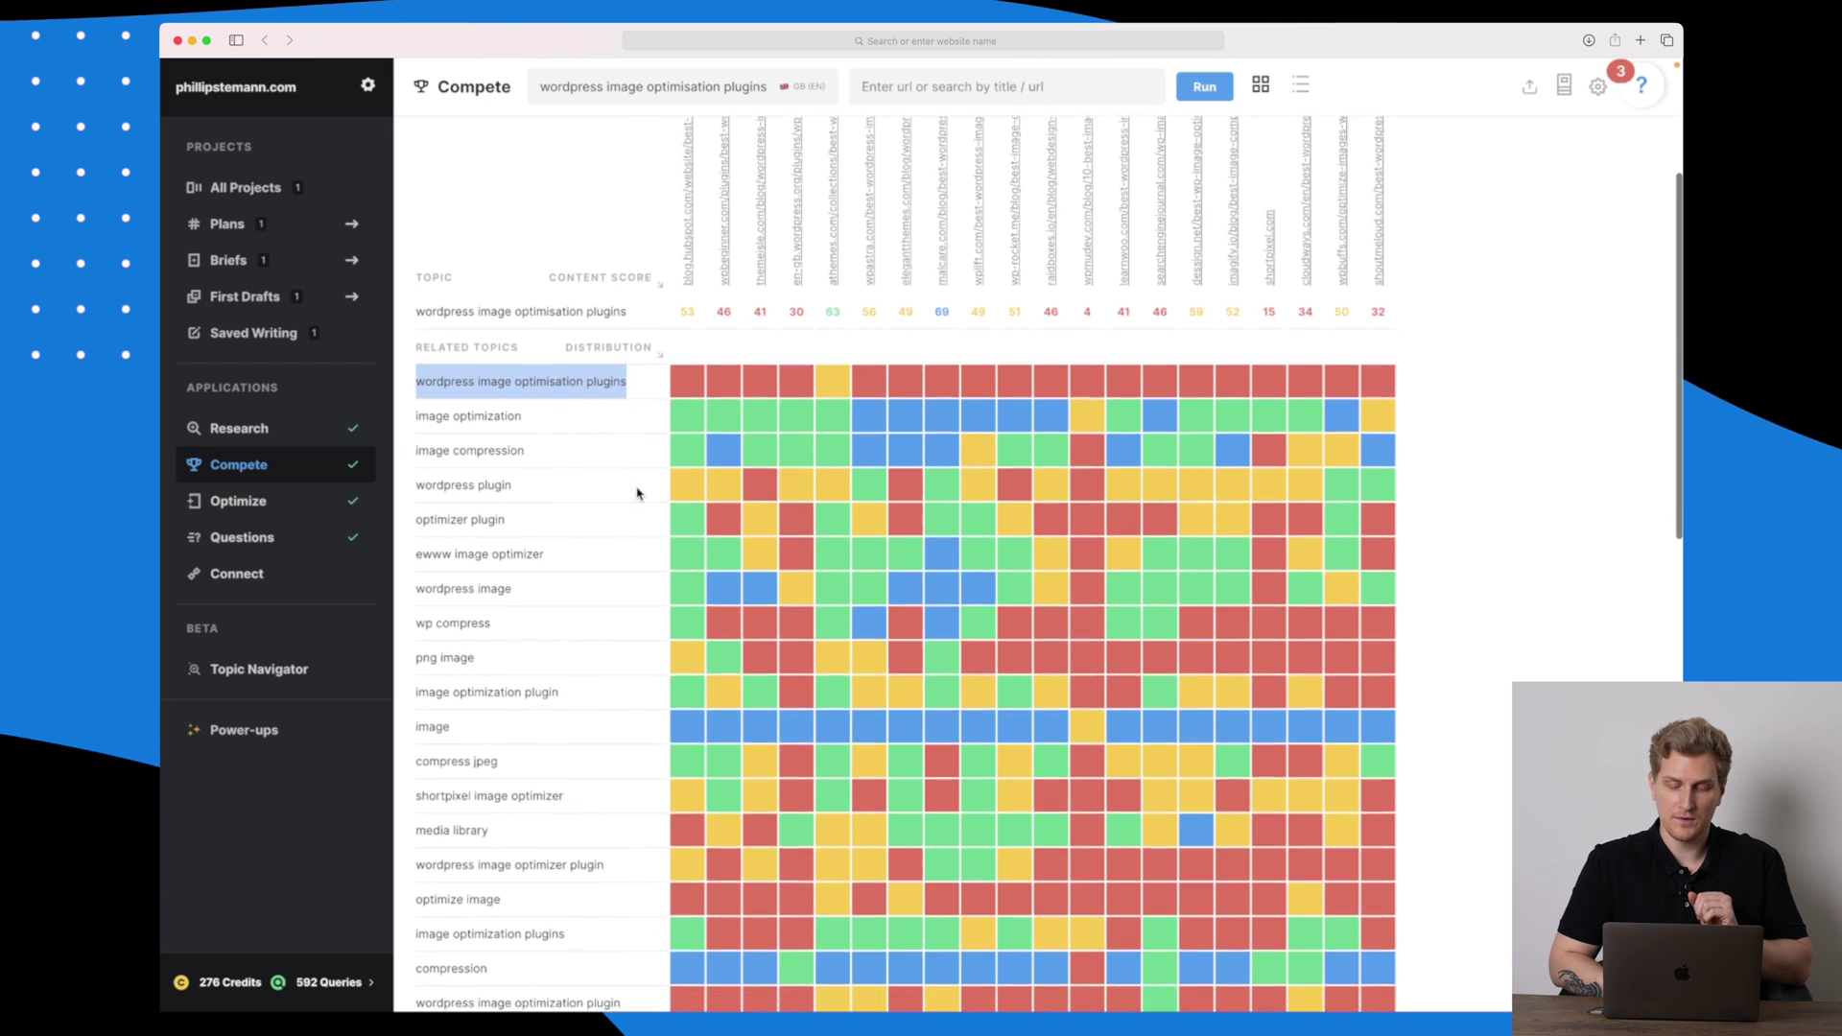
scroll(561, 474, down, 2)
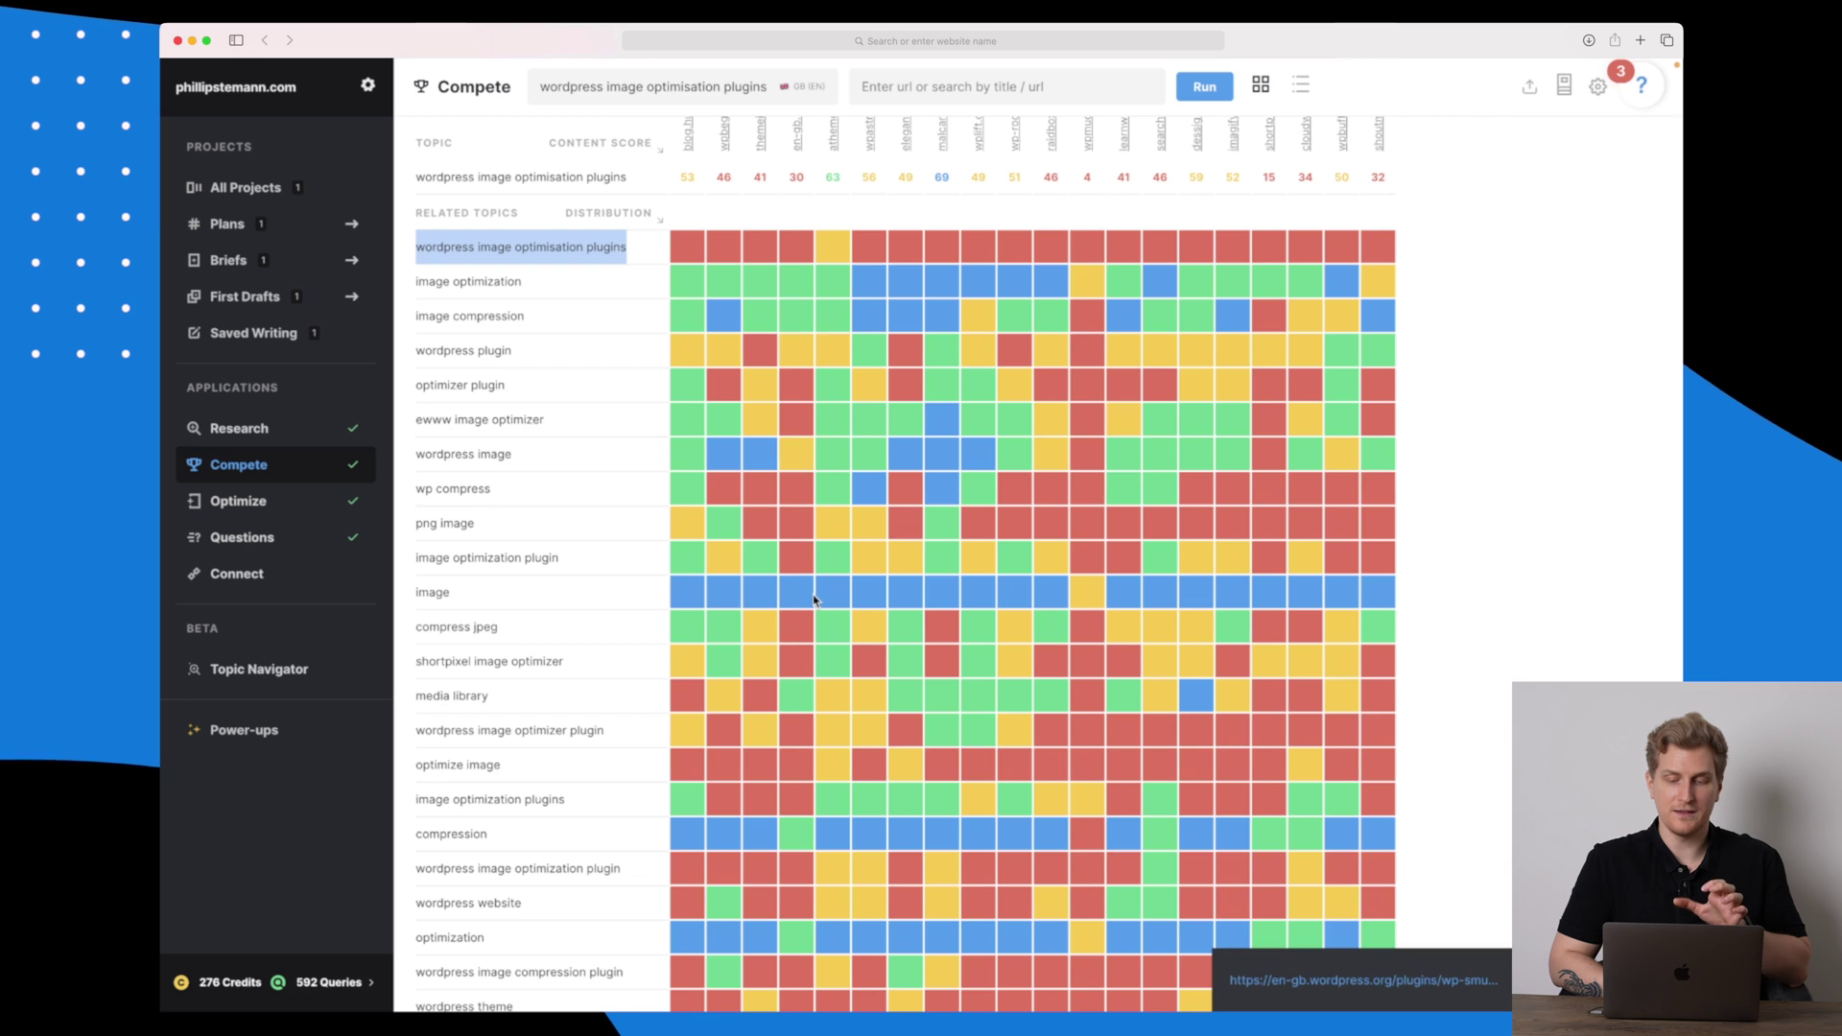
scroll(817, 600, up, 5)
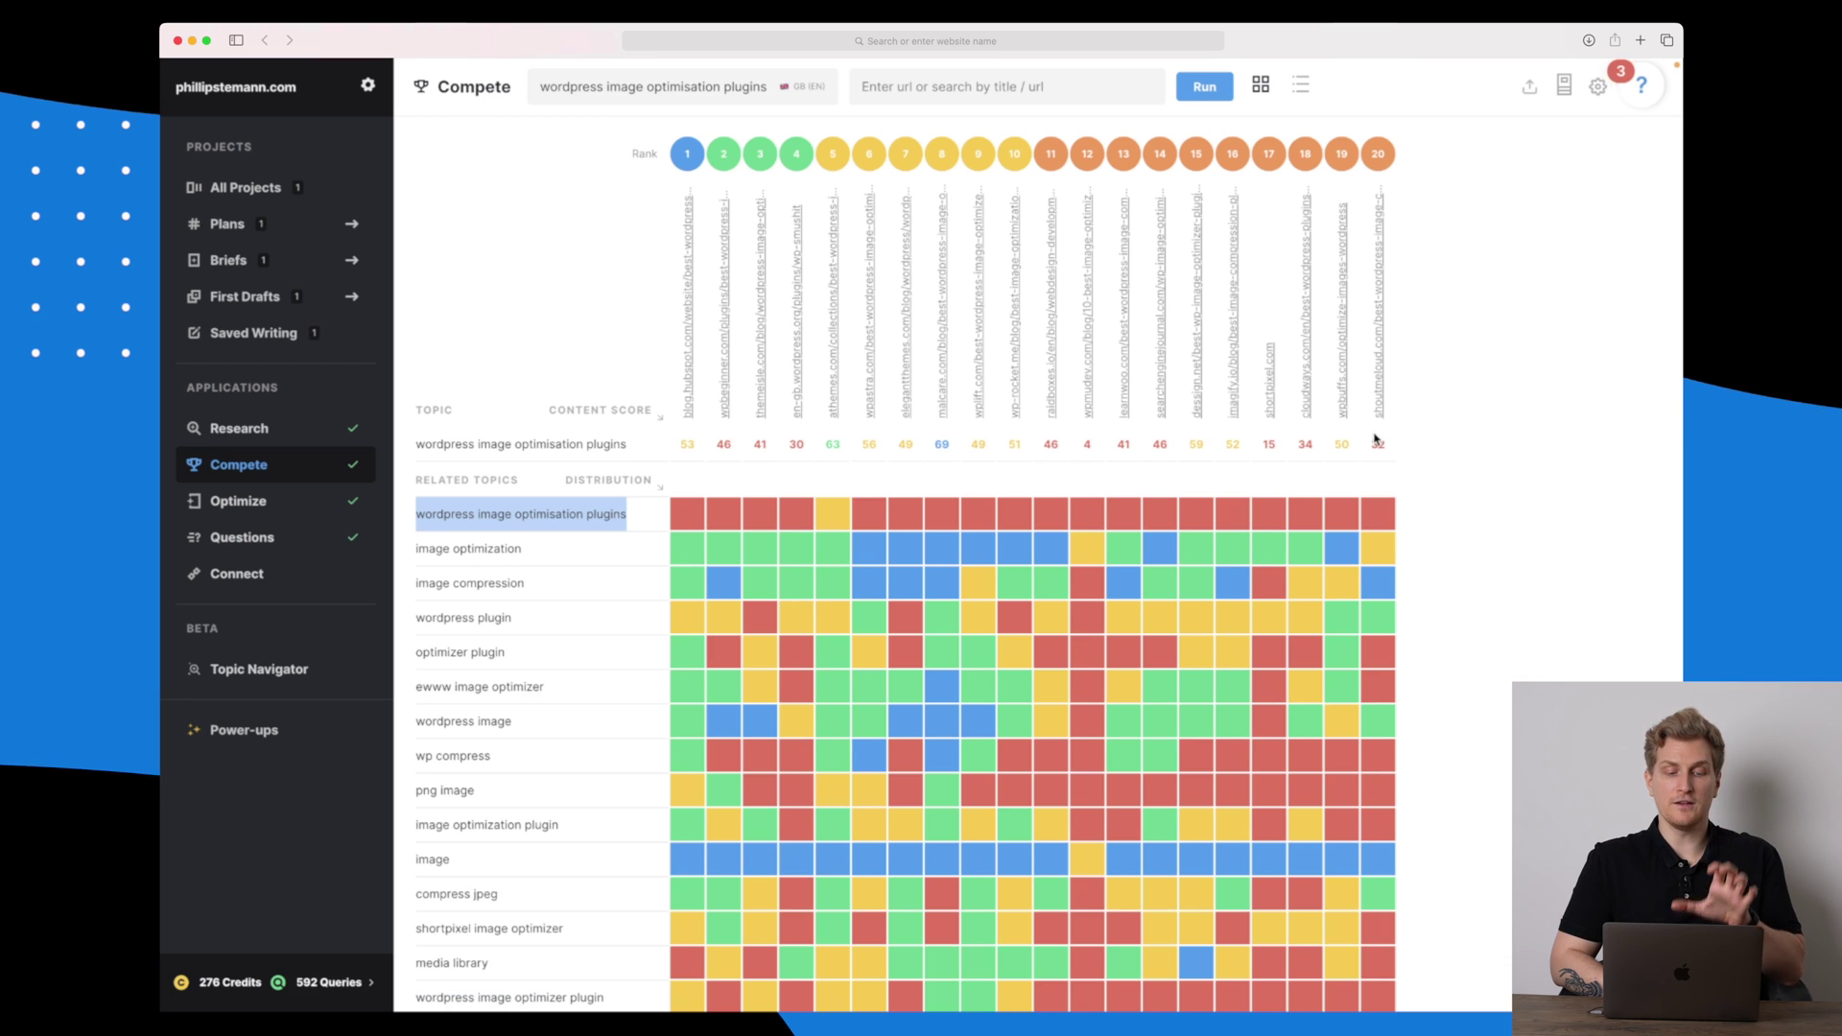
scroll(1375, 439, down, 9)
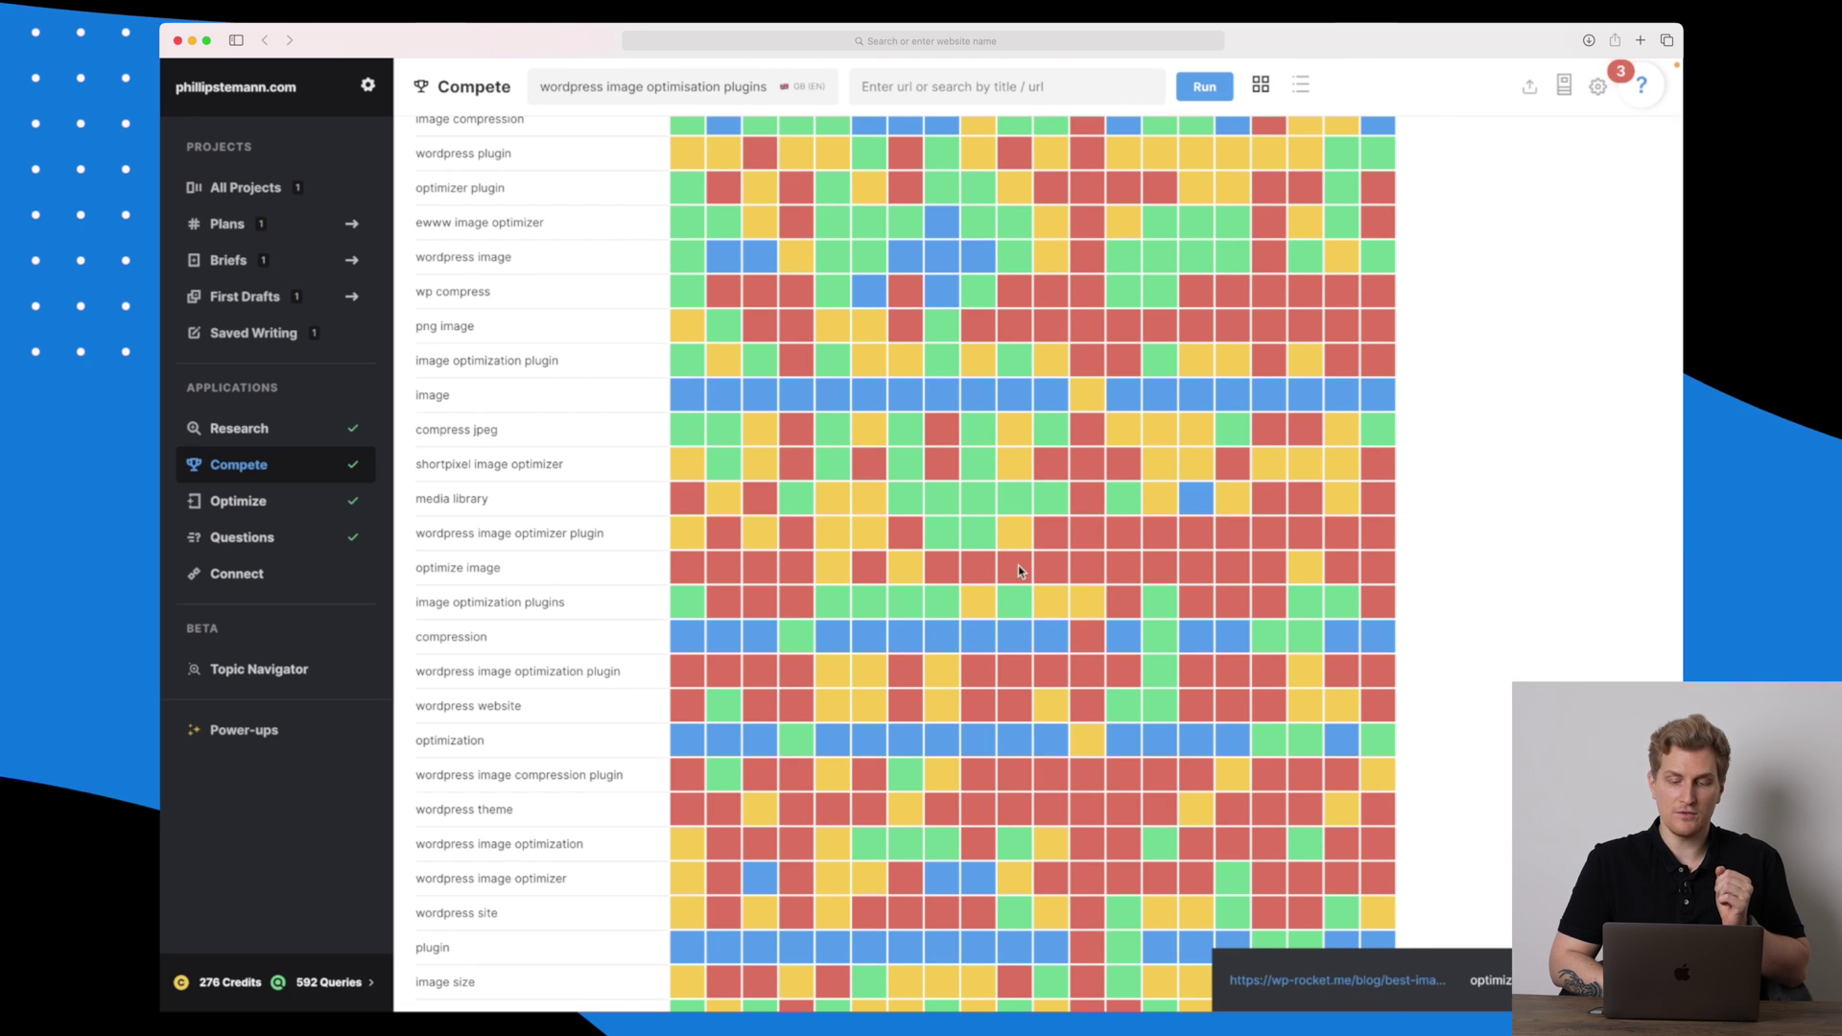
- Scroll through the Compete grid and back to the top, then return to Research
scroll(1019, 570, down, 2)
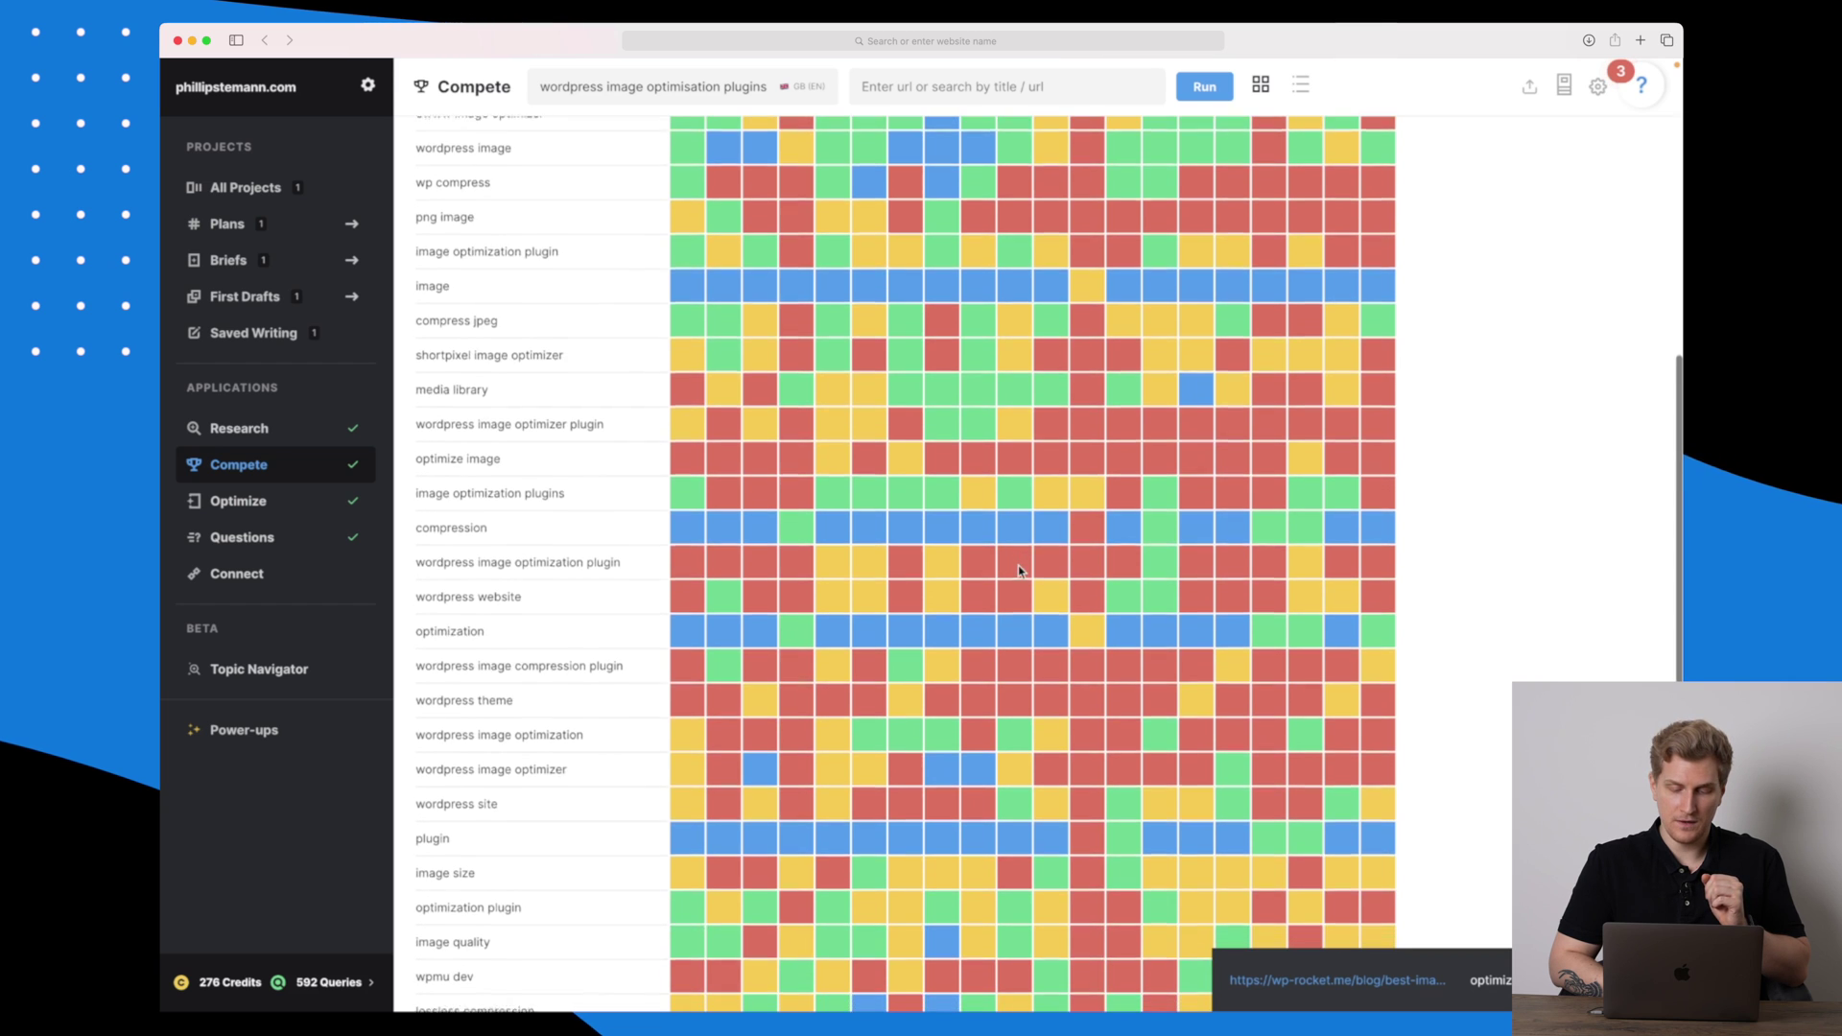
scroll(1019, 570, down, 8)
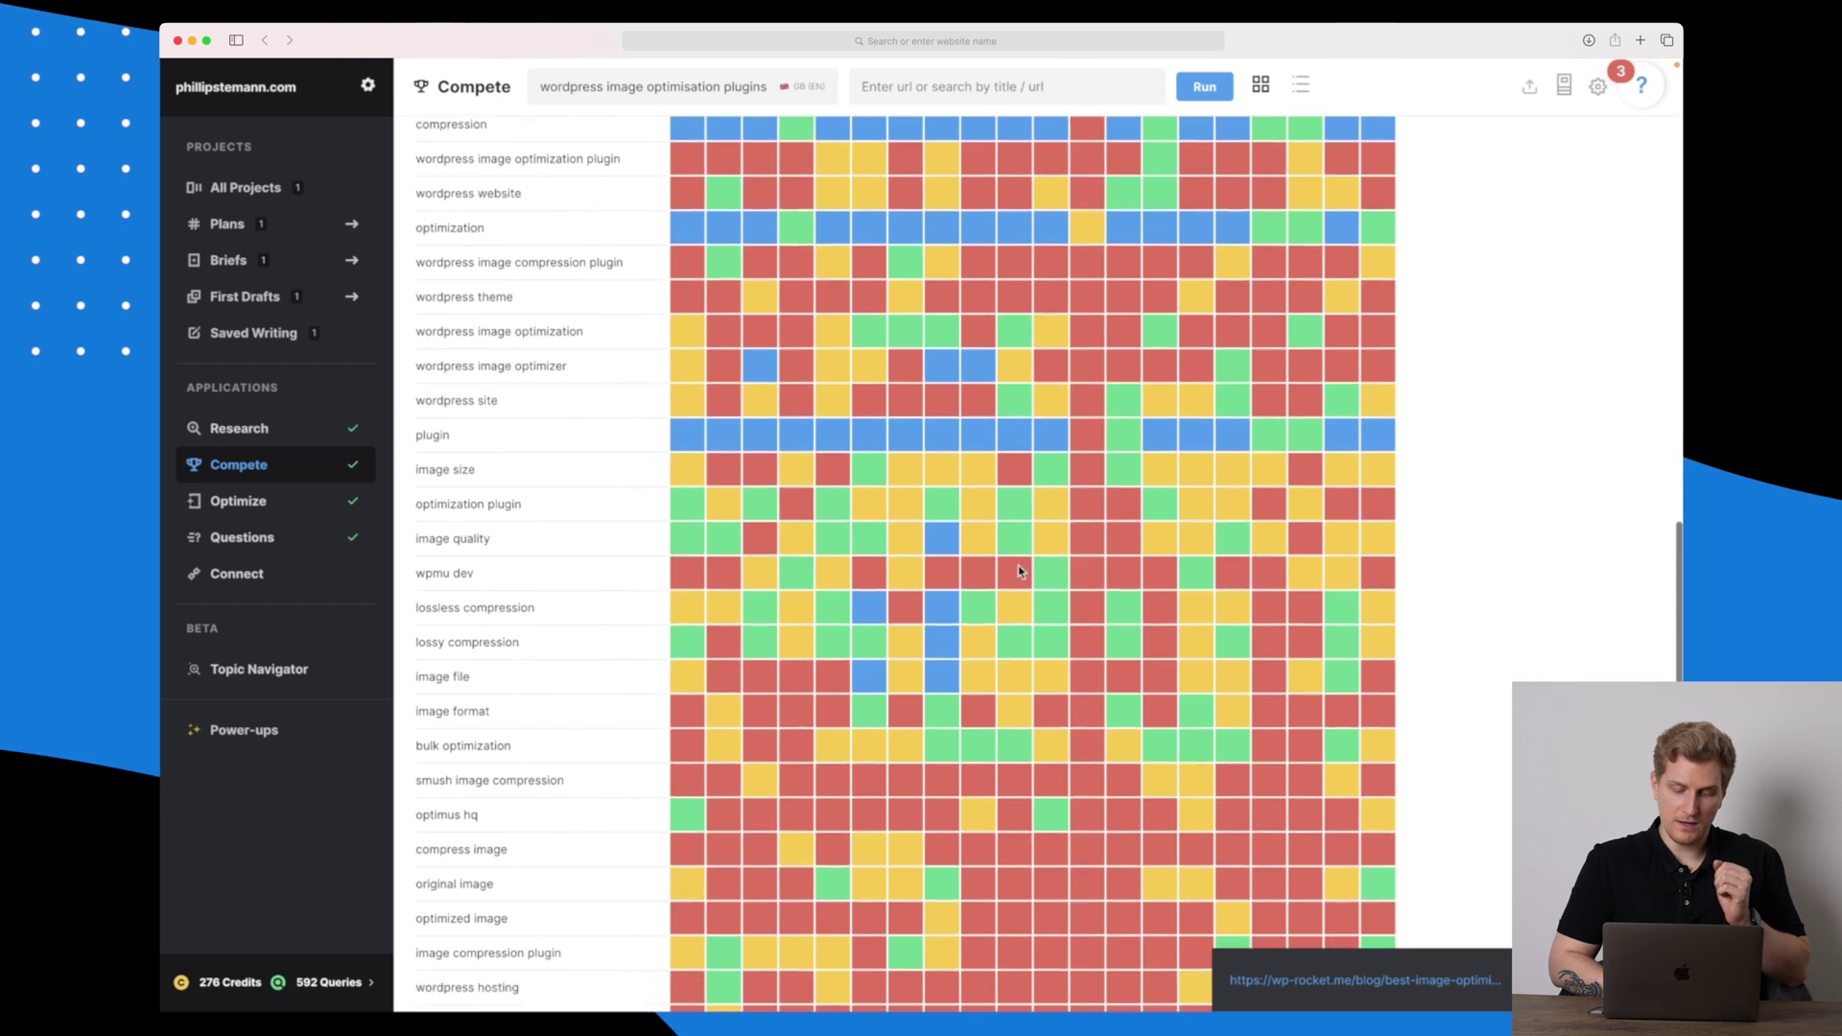
scroll(1019, 570, down, 5)
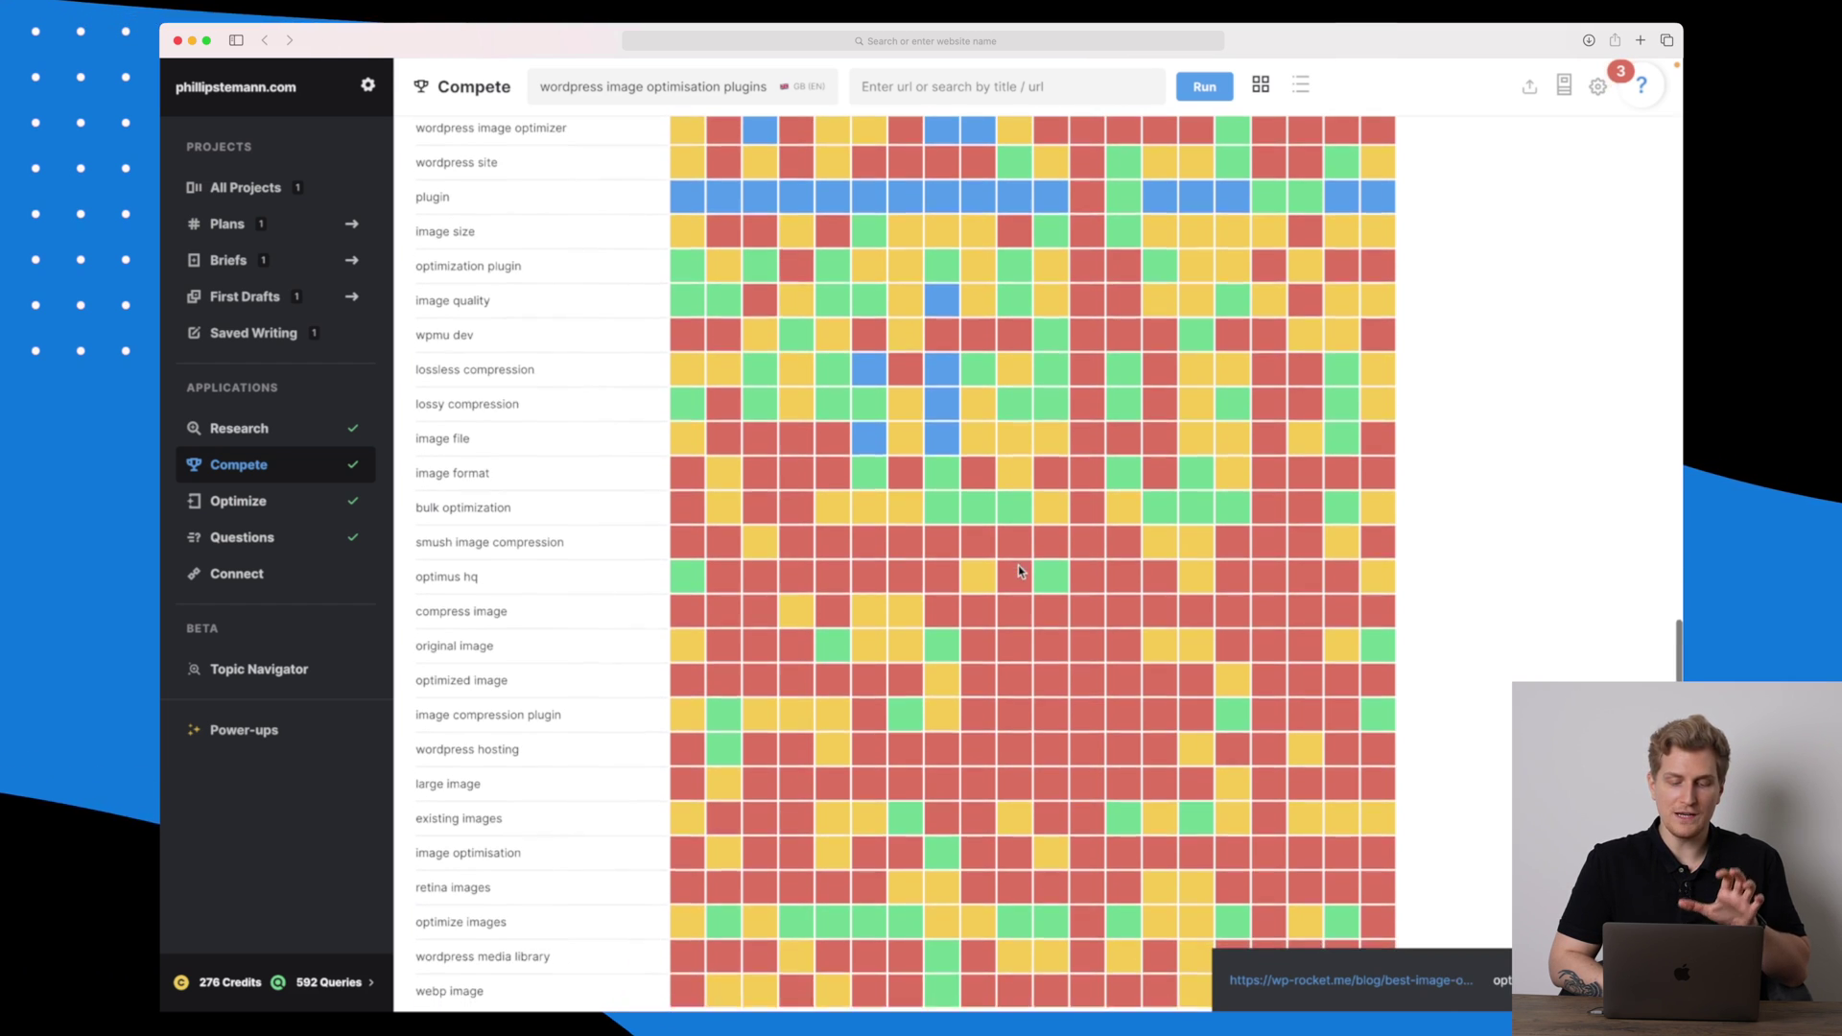
scroll(1019, 572, down, 1)
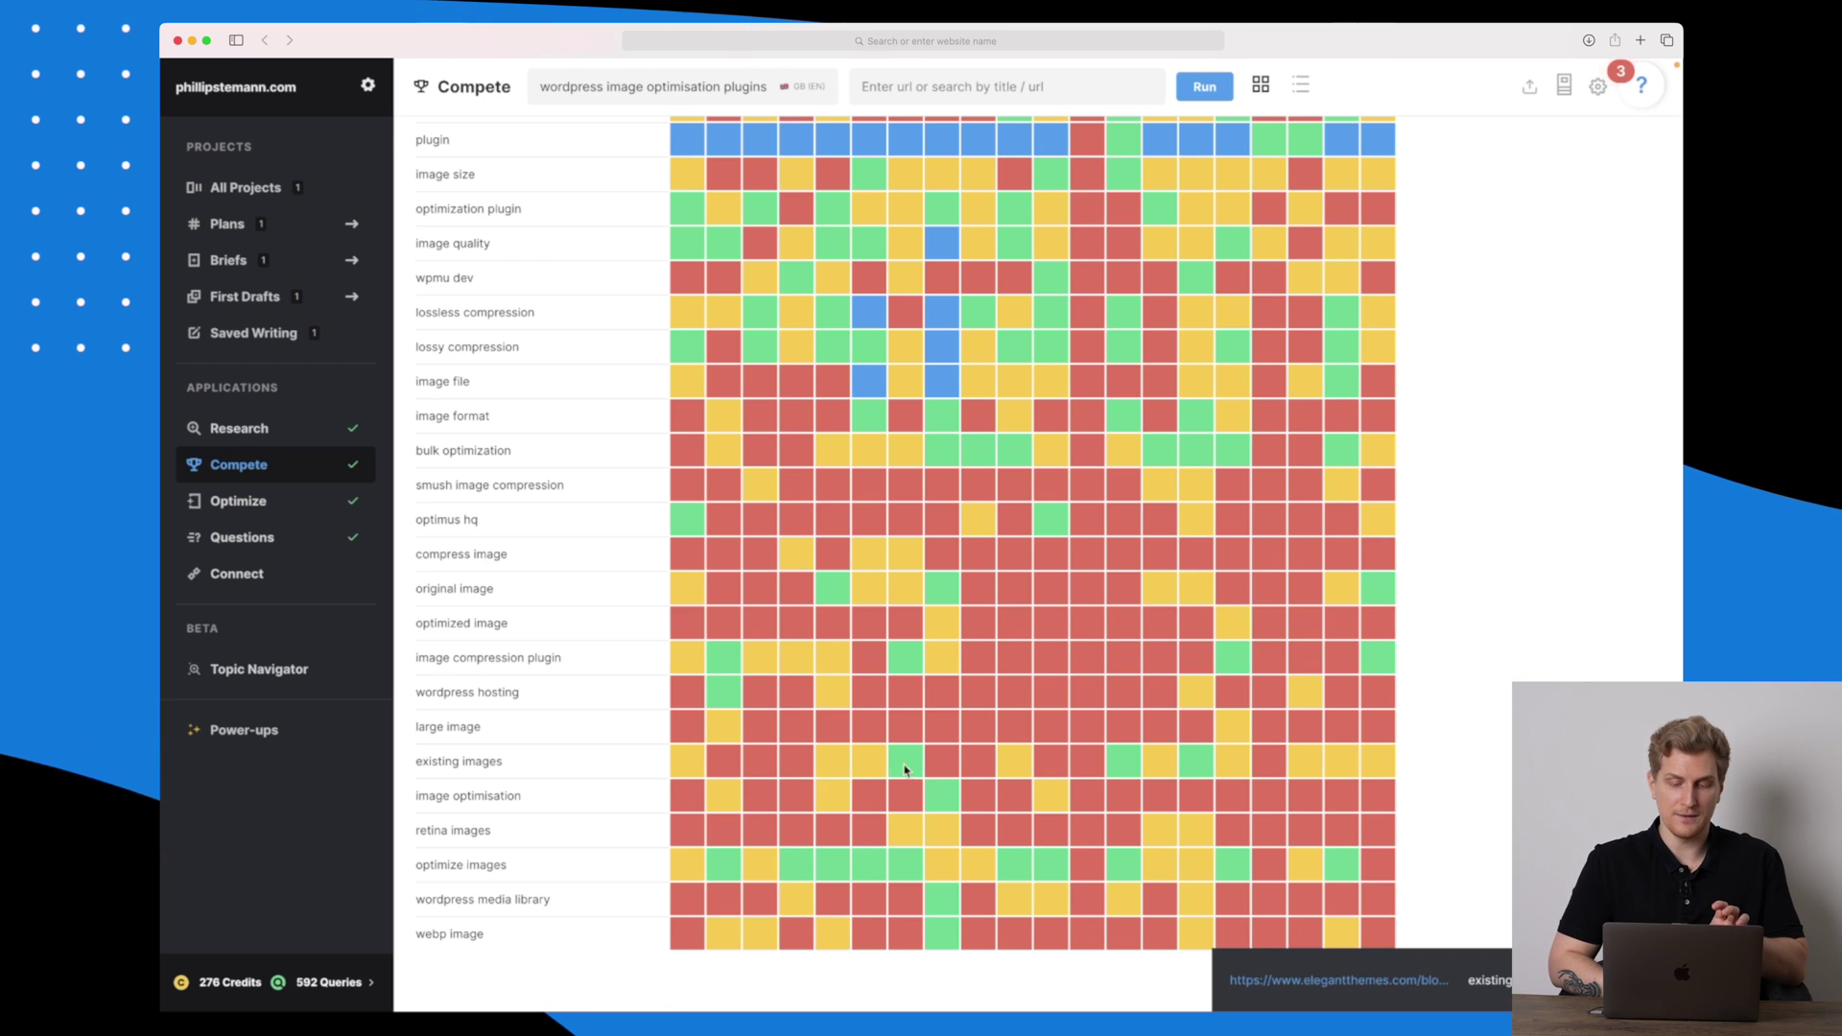
scroll(945, 730, up, 5)
scroll(943, 729, up, 1)
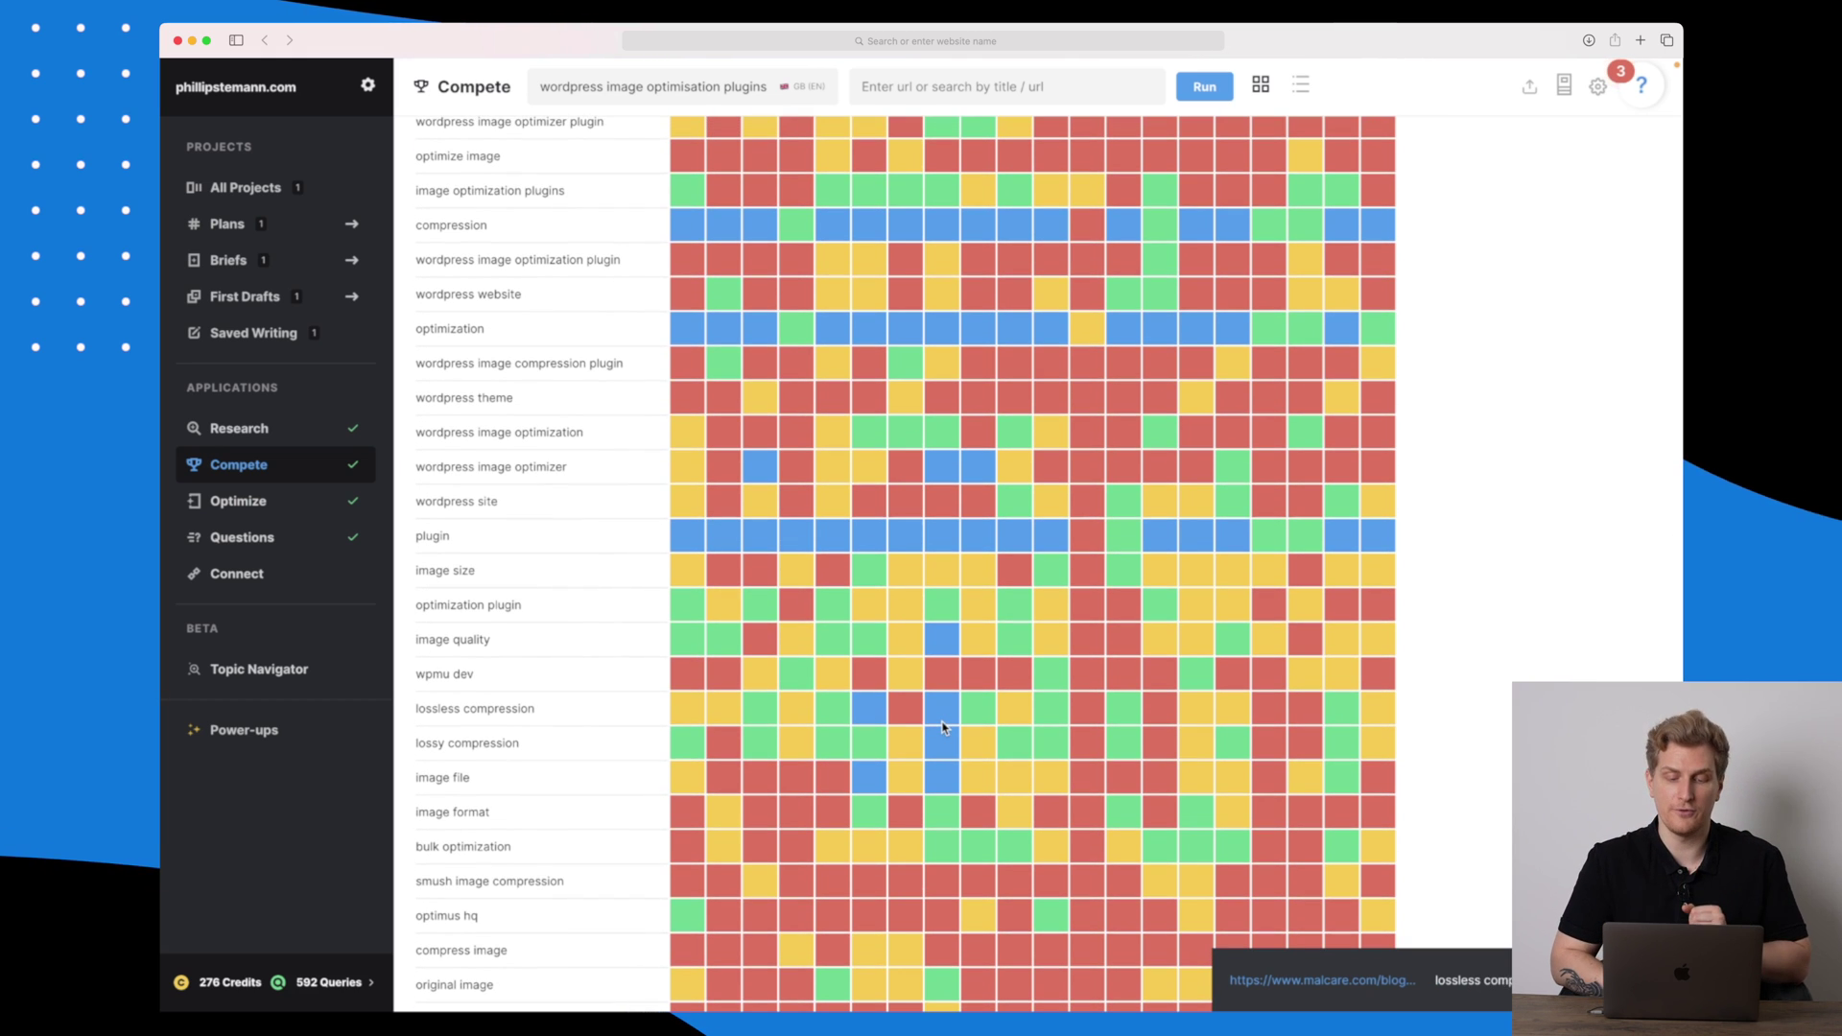
scroll(944, 729, up, 6)
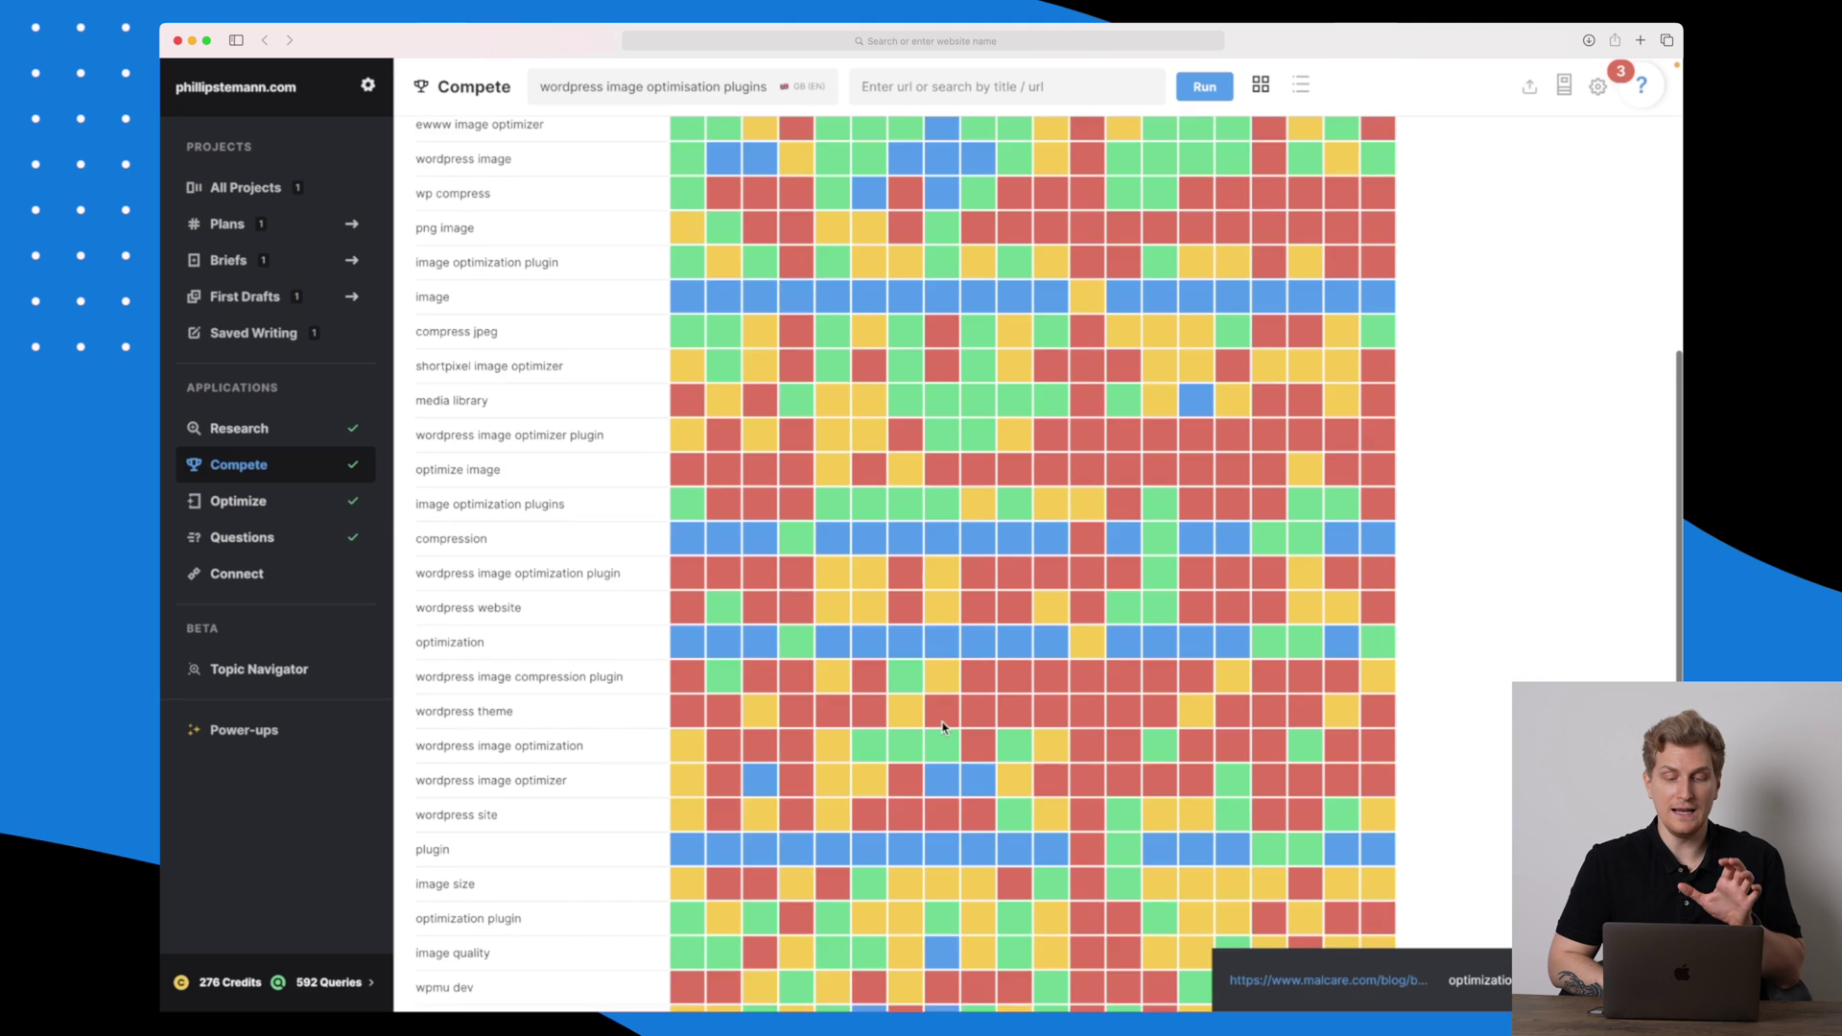
scroll(943, 729, up, 2)
scroll(480, 264, up, 5)
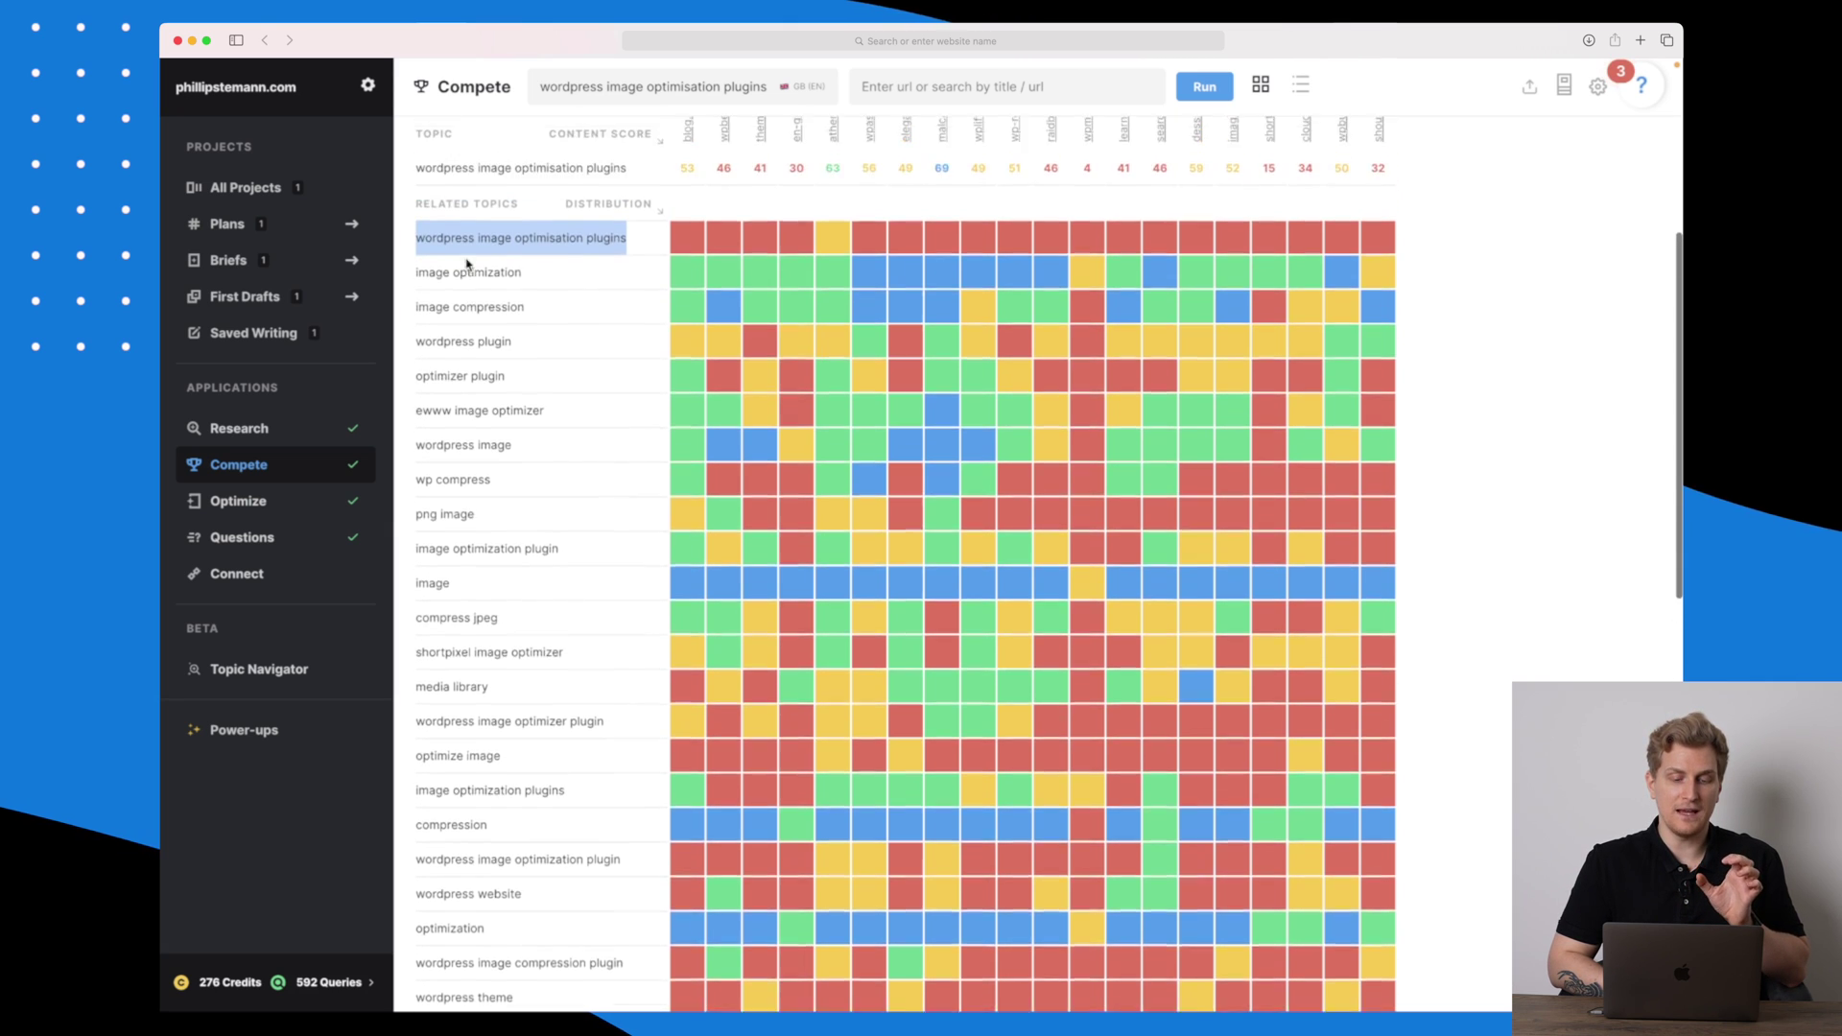
click(288, 428)
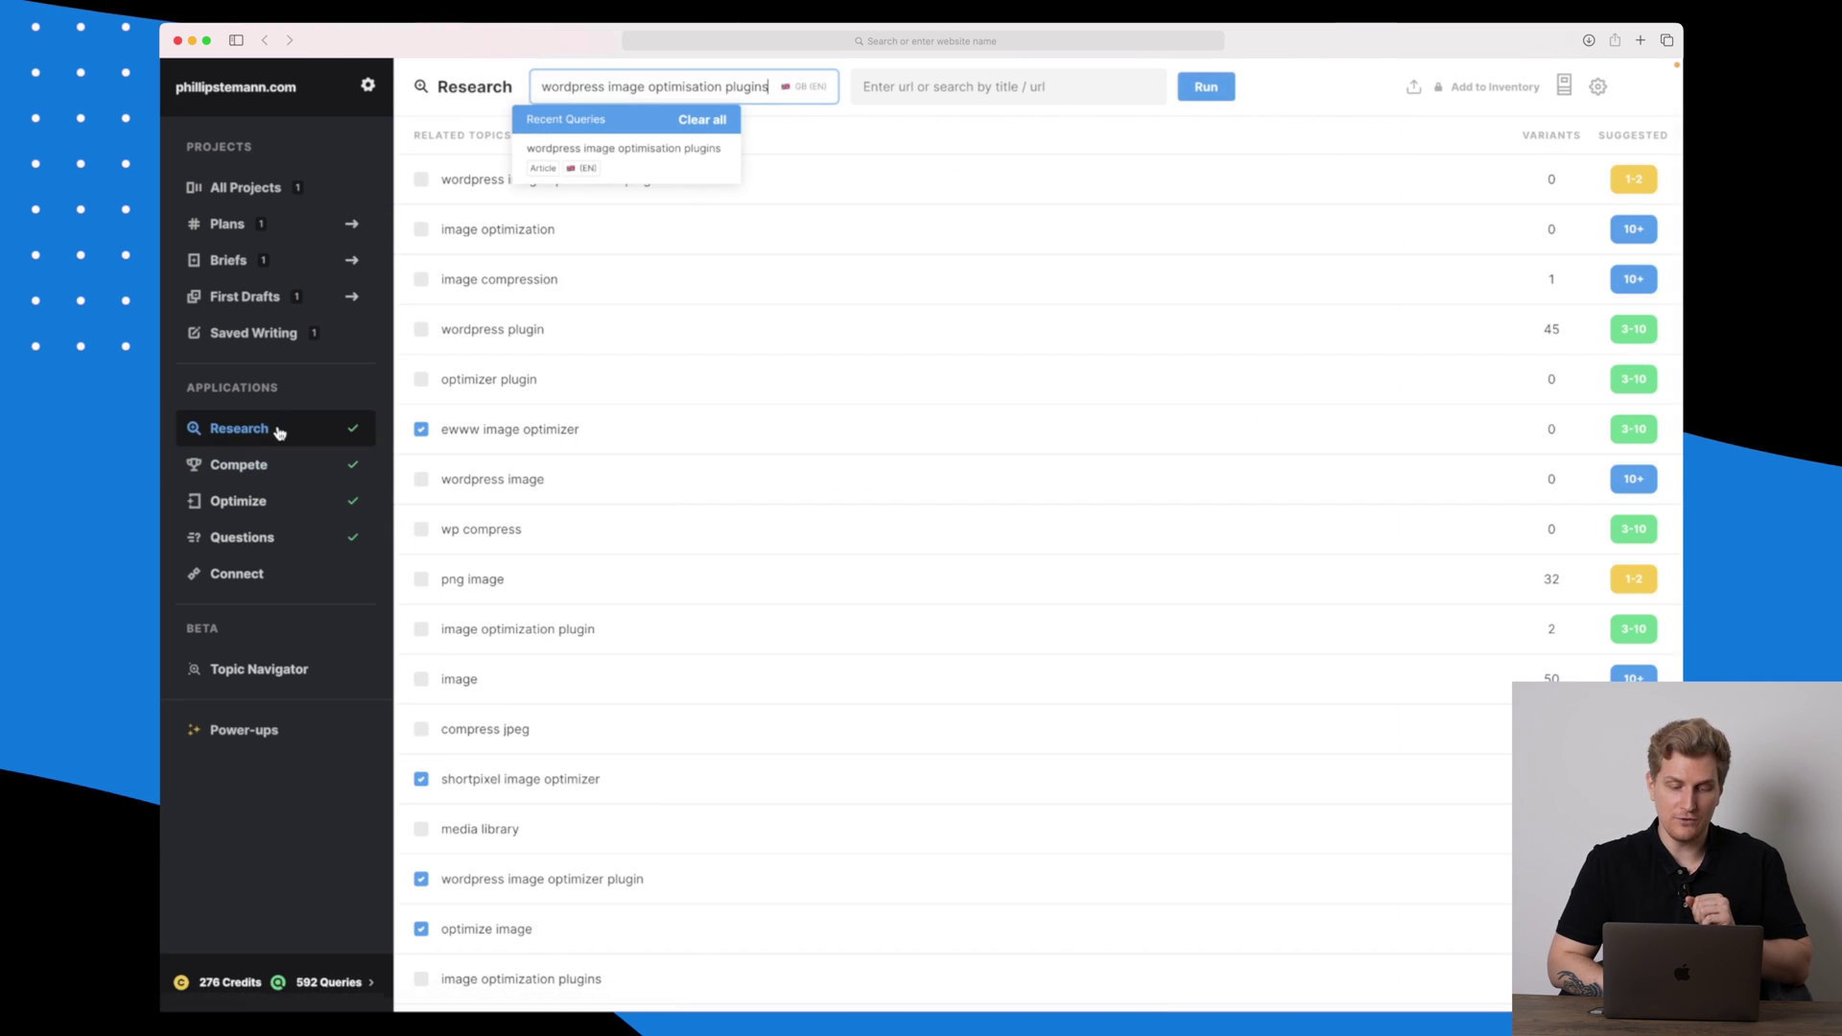
- Open Optimize, browse its Feed, Research and Compete panels, then settle on Research in the editor
click(269, 504)
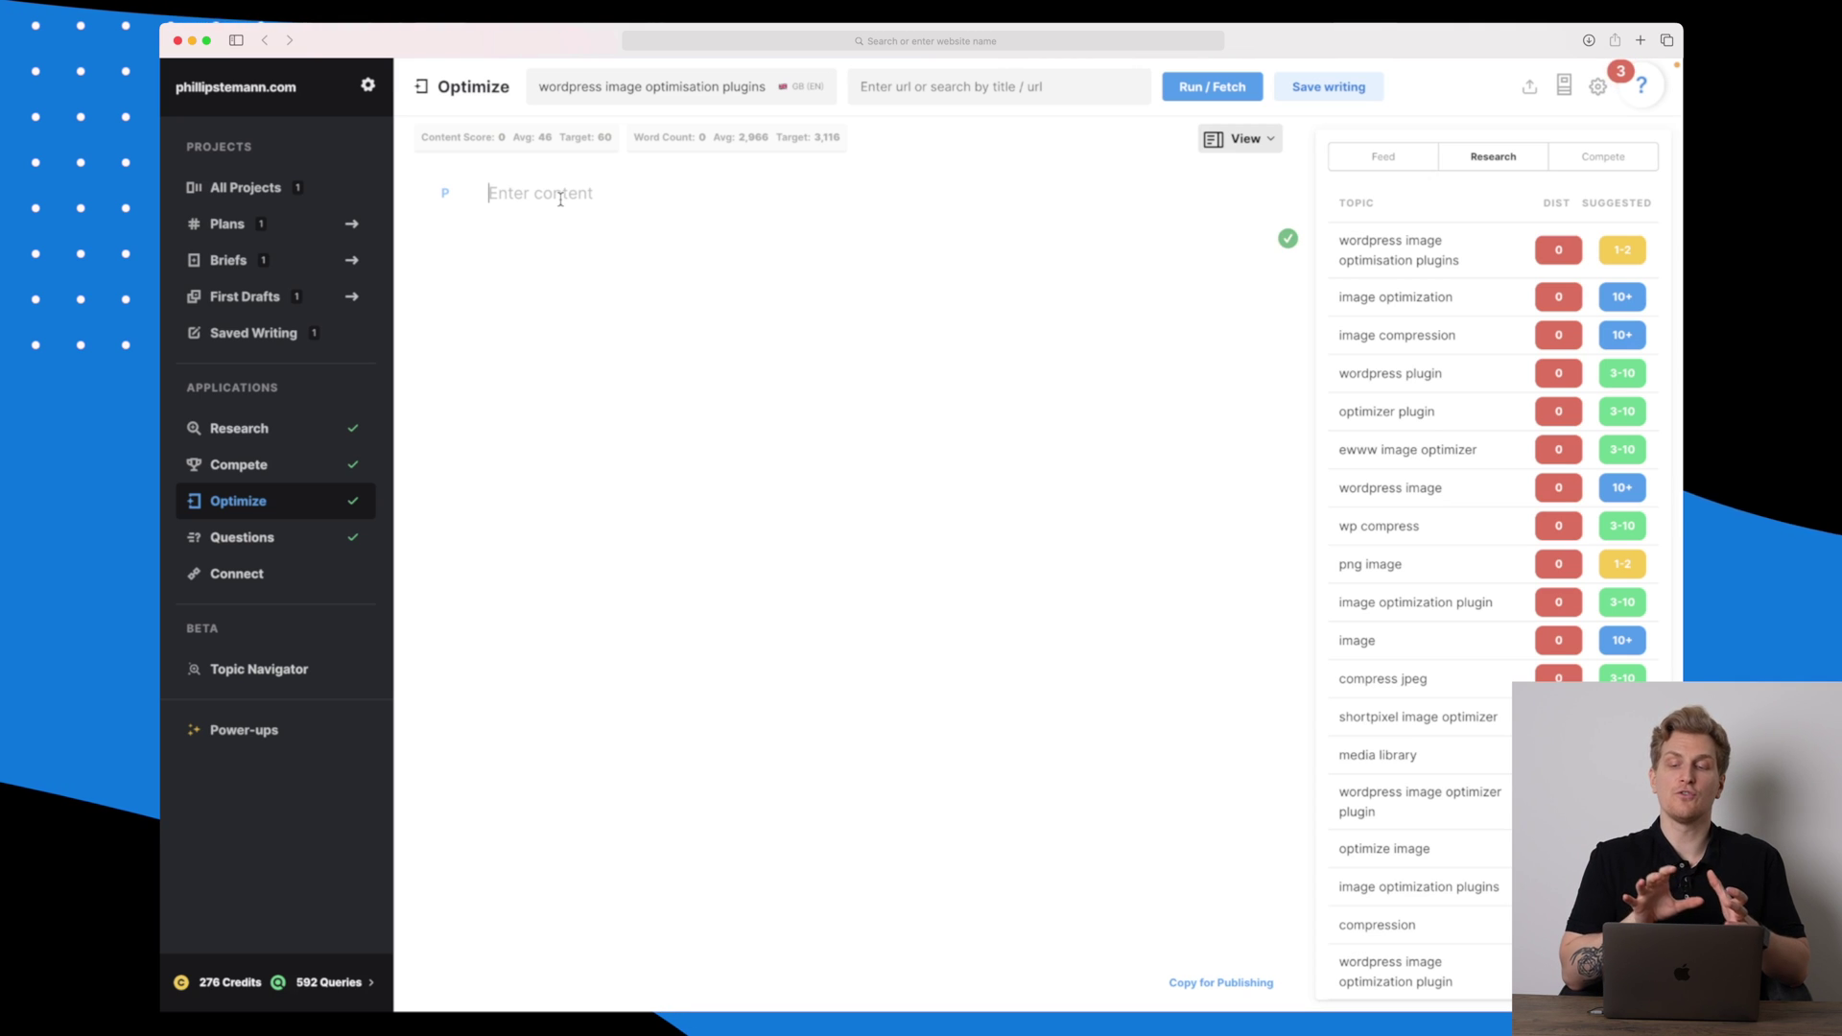
click(1388, 156)
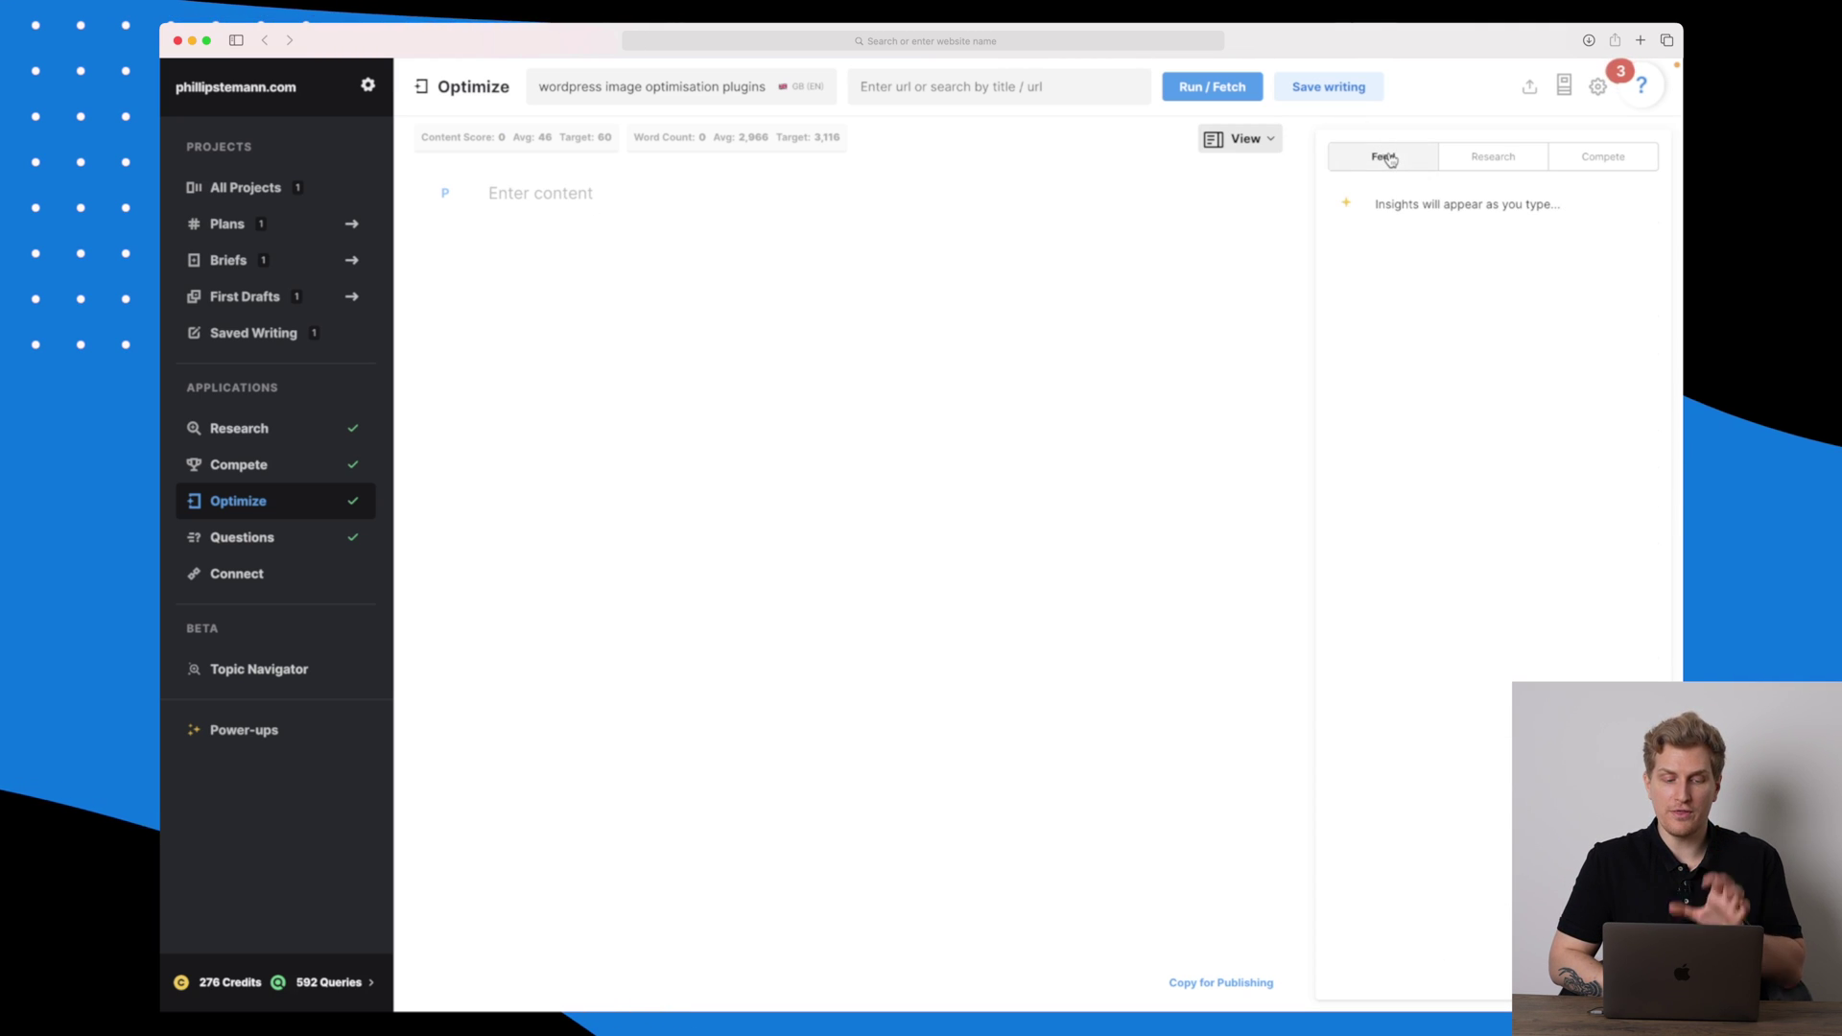
click(1508, 163)
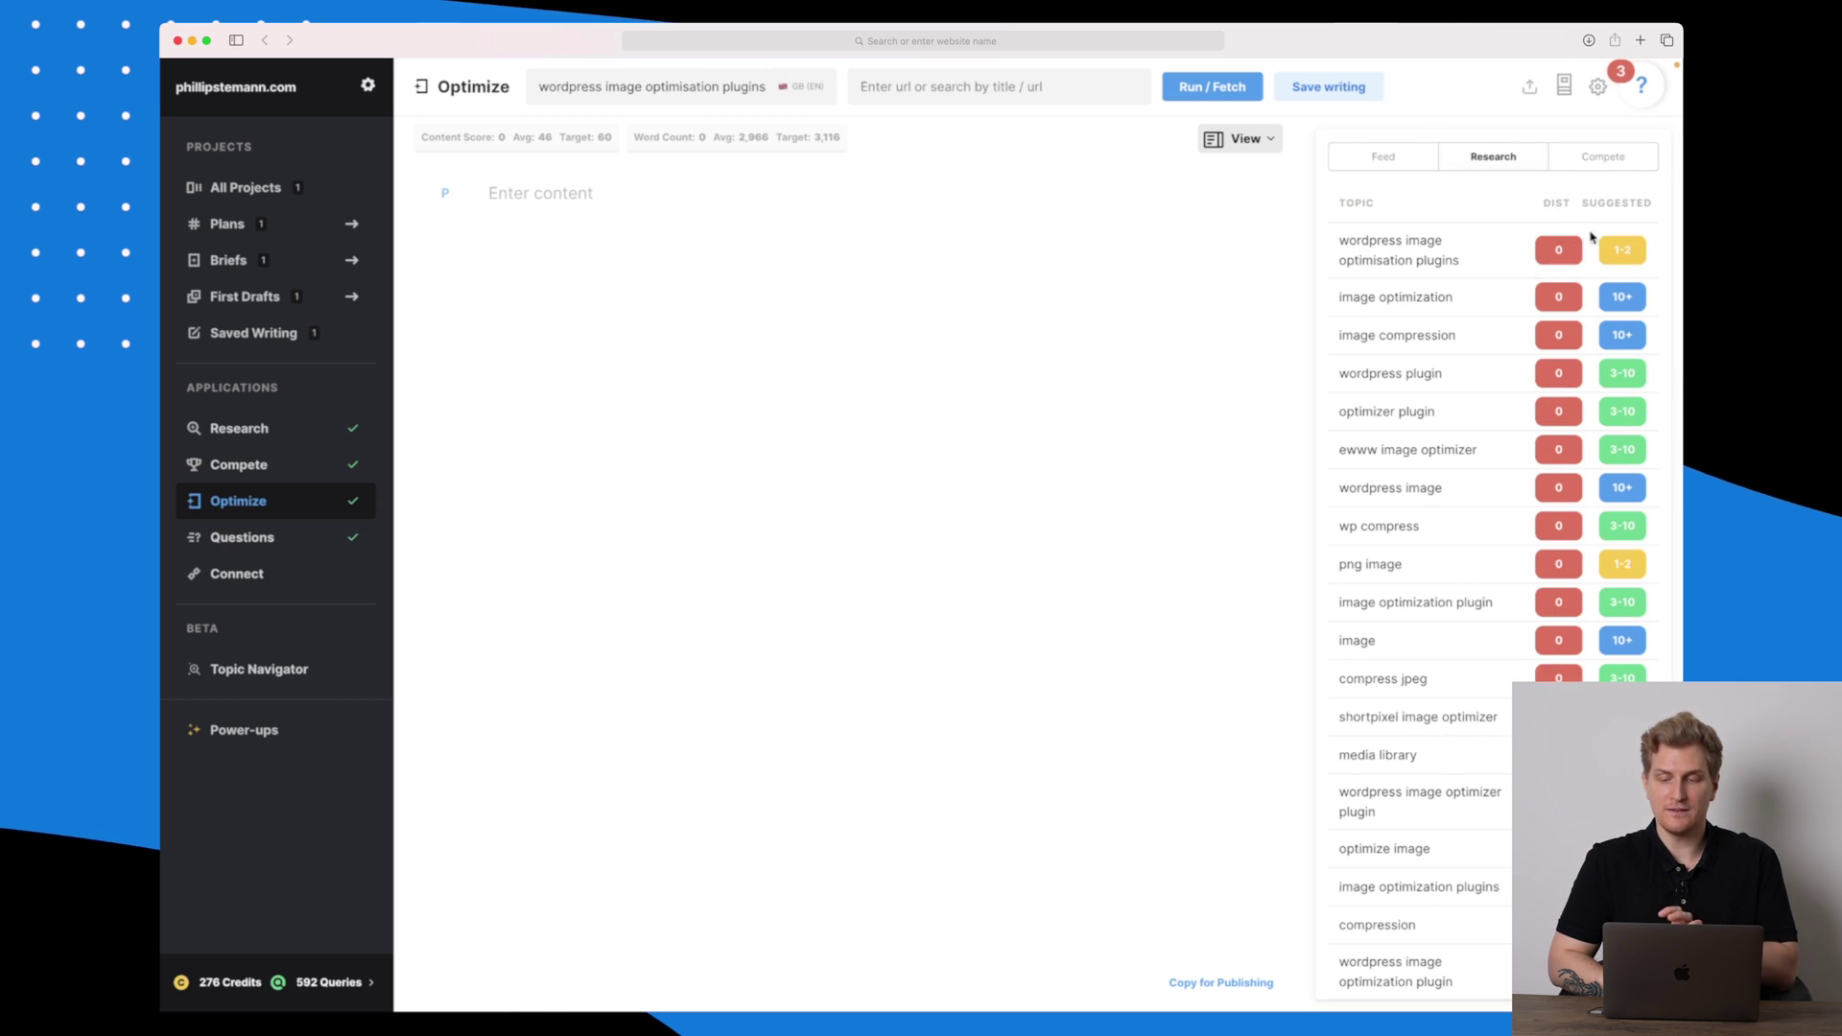
click(1620, 161)
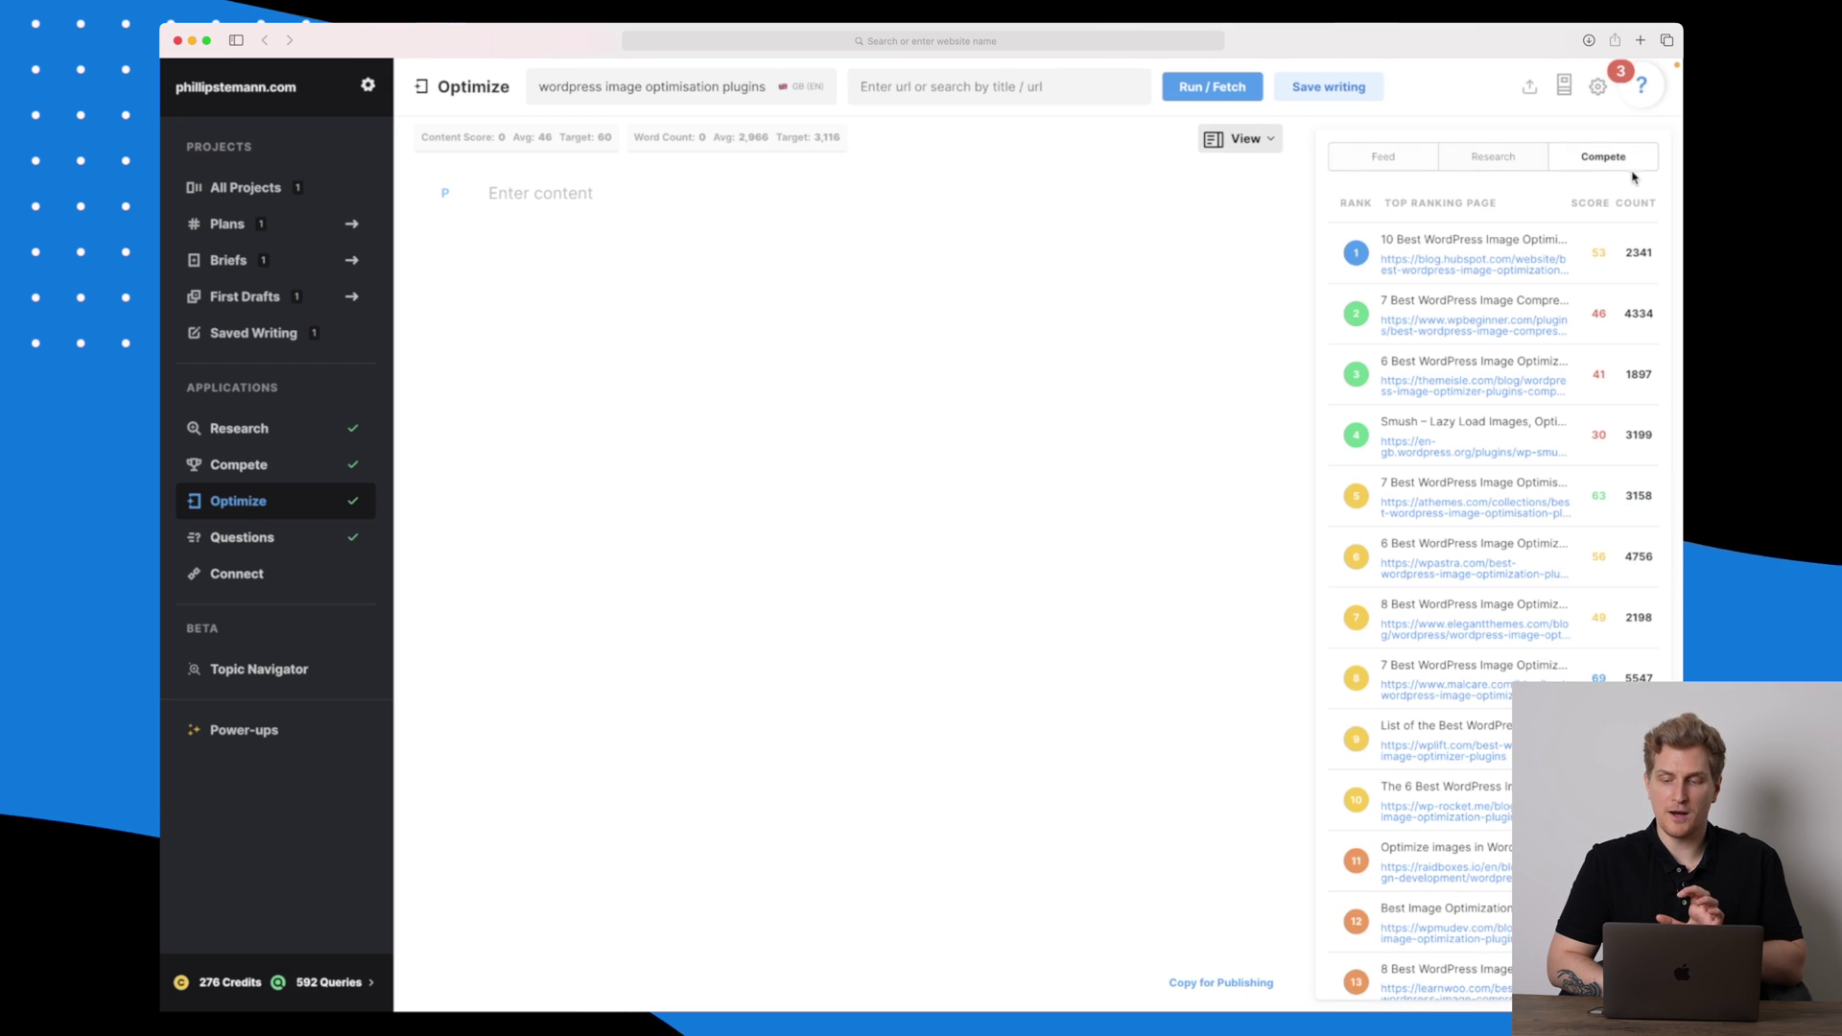
click(1508, 163)
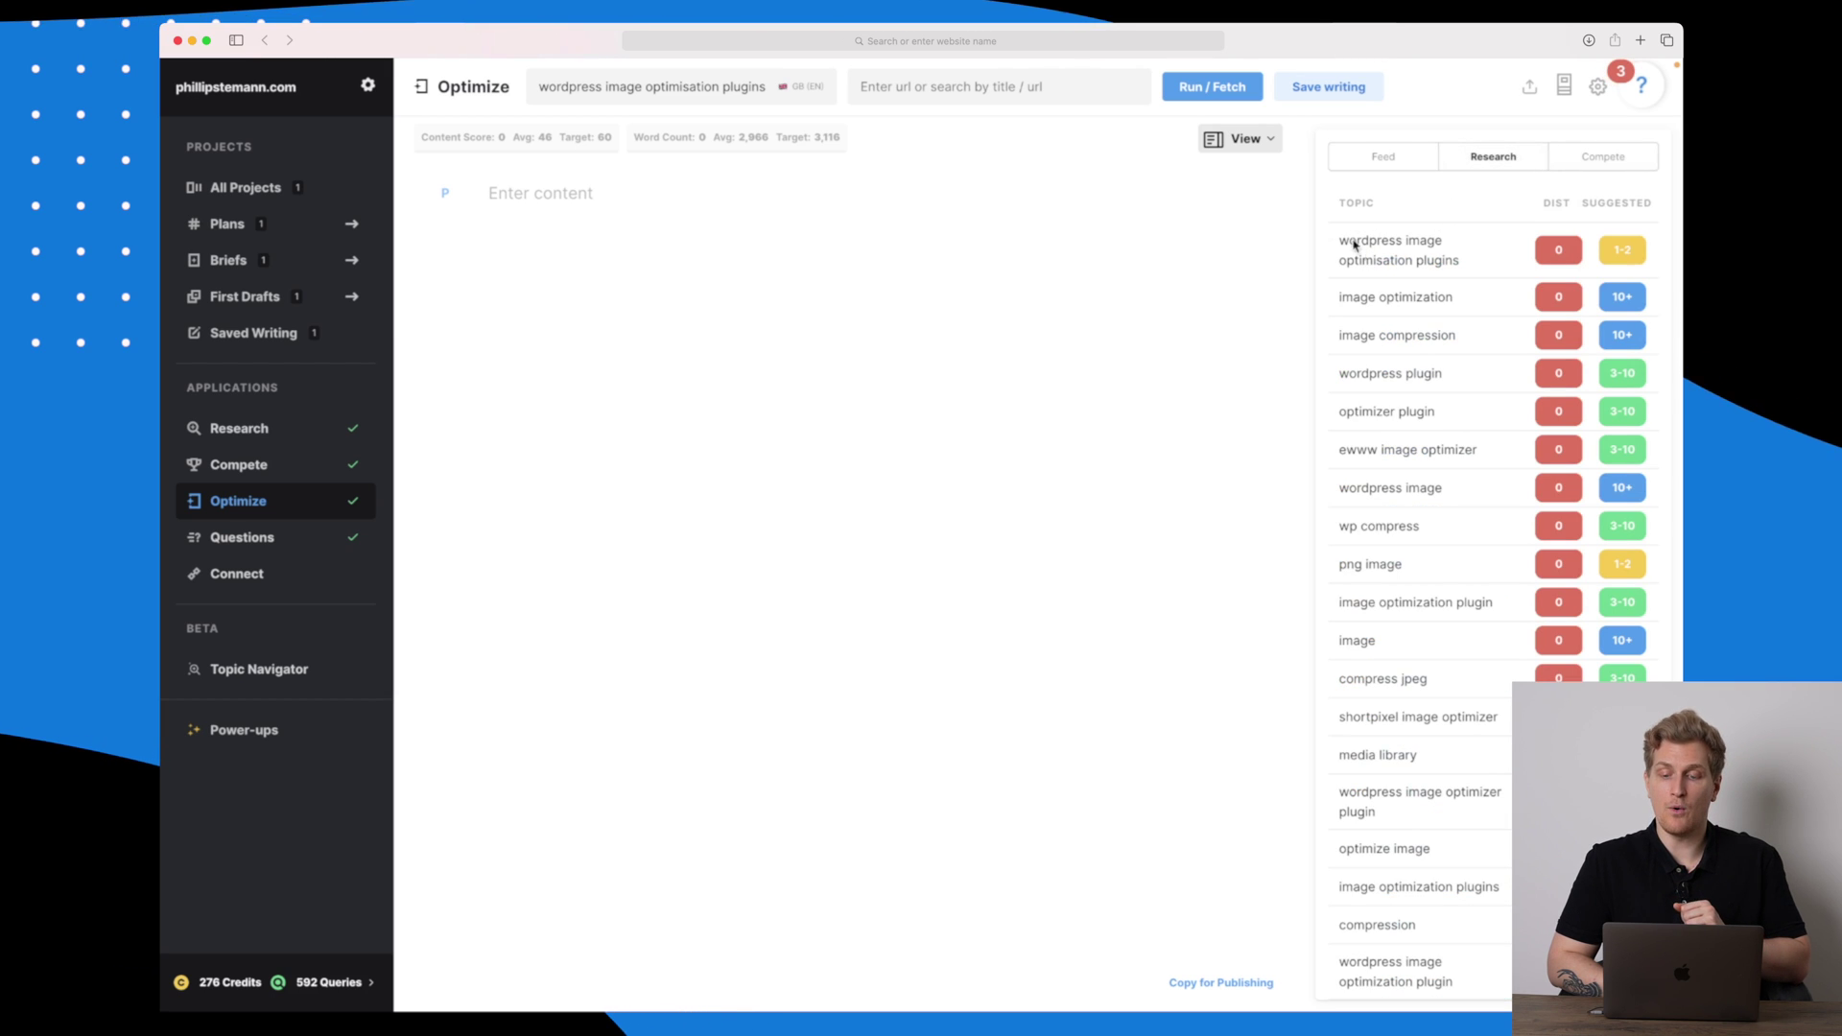
click(537, 205)
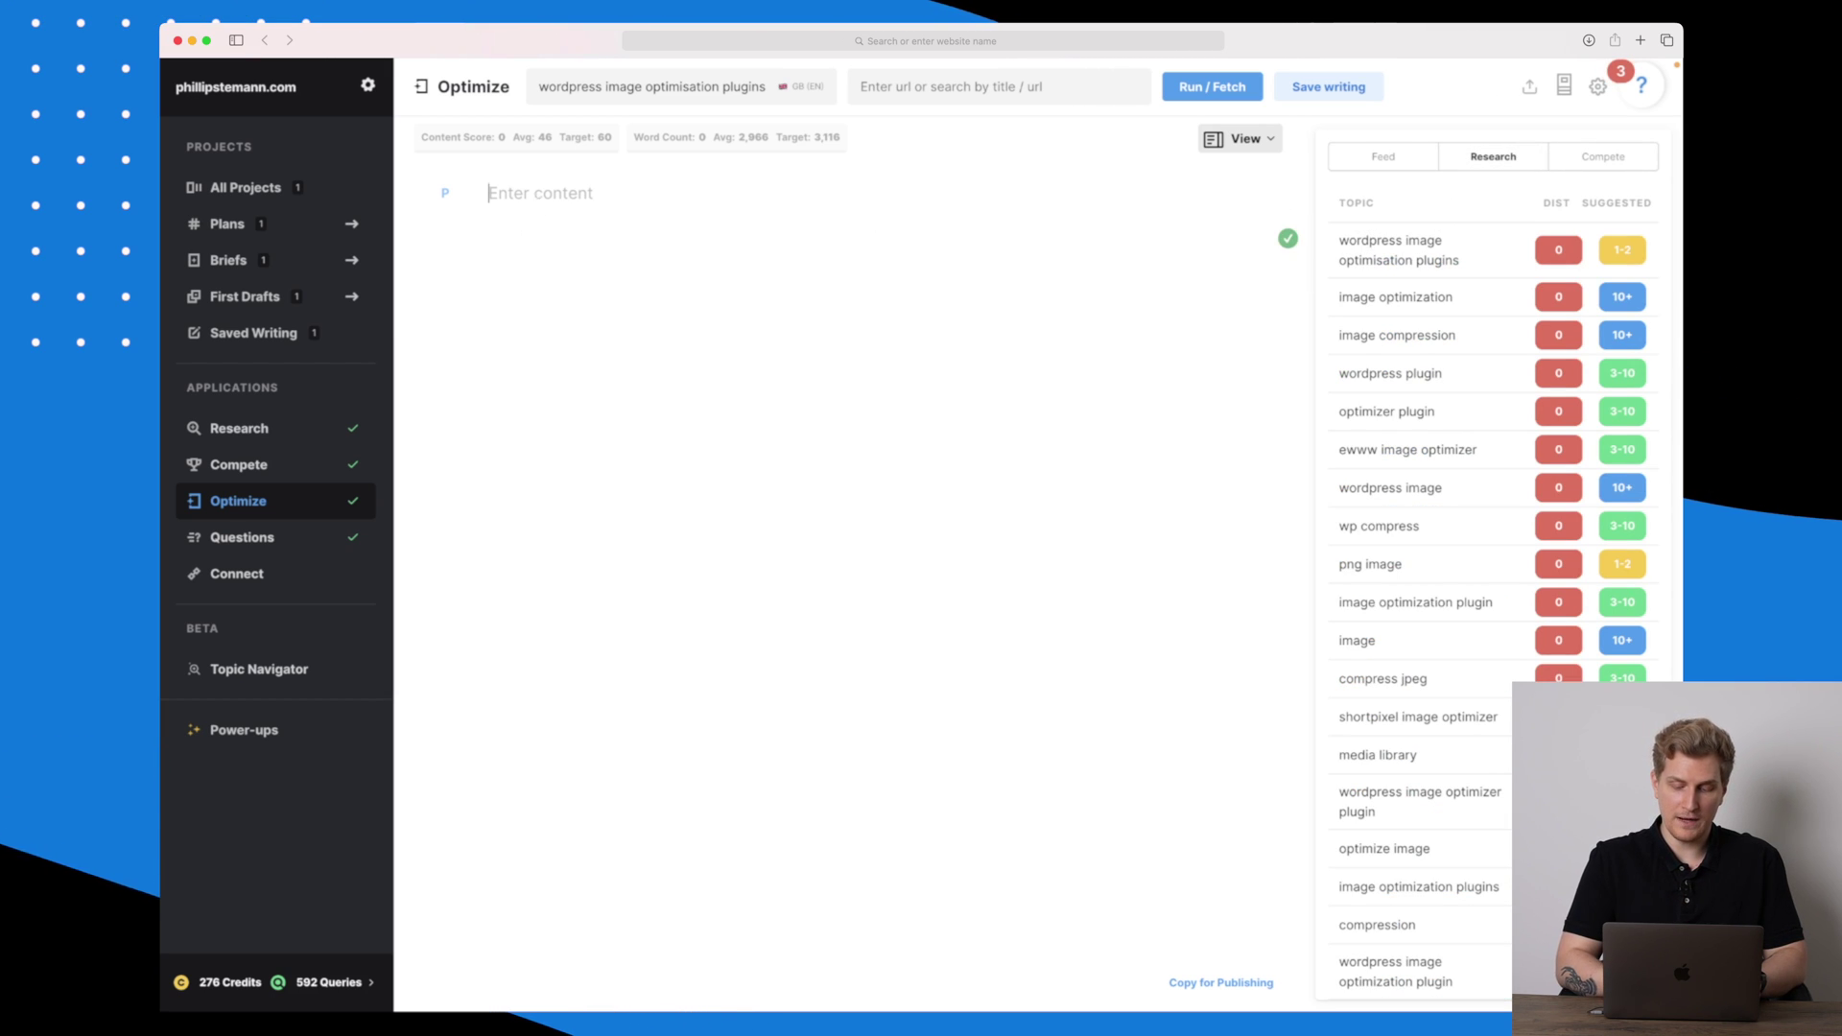
- Write 'Wordpress image optimisation plugin, png image.' and start a new line with 'Wp Compress'
text(Wordpress im)
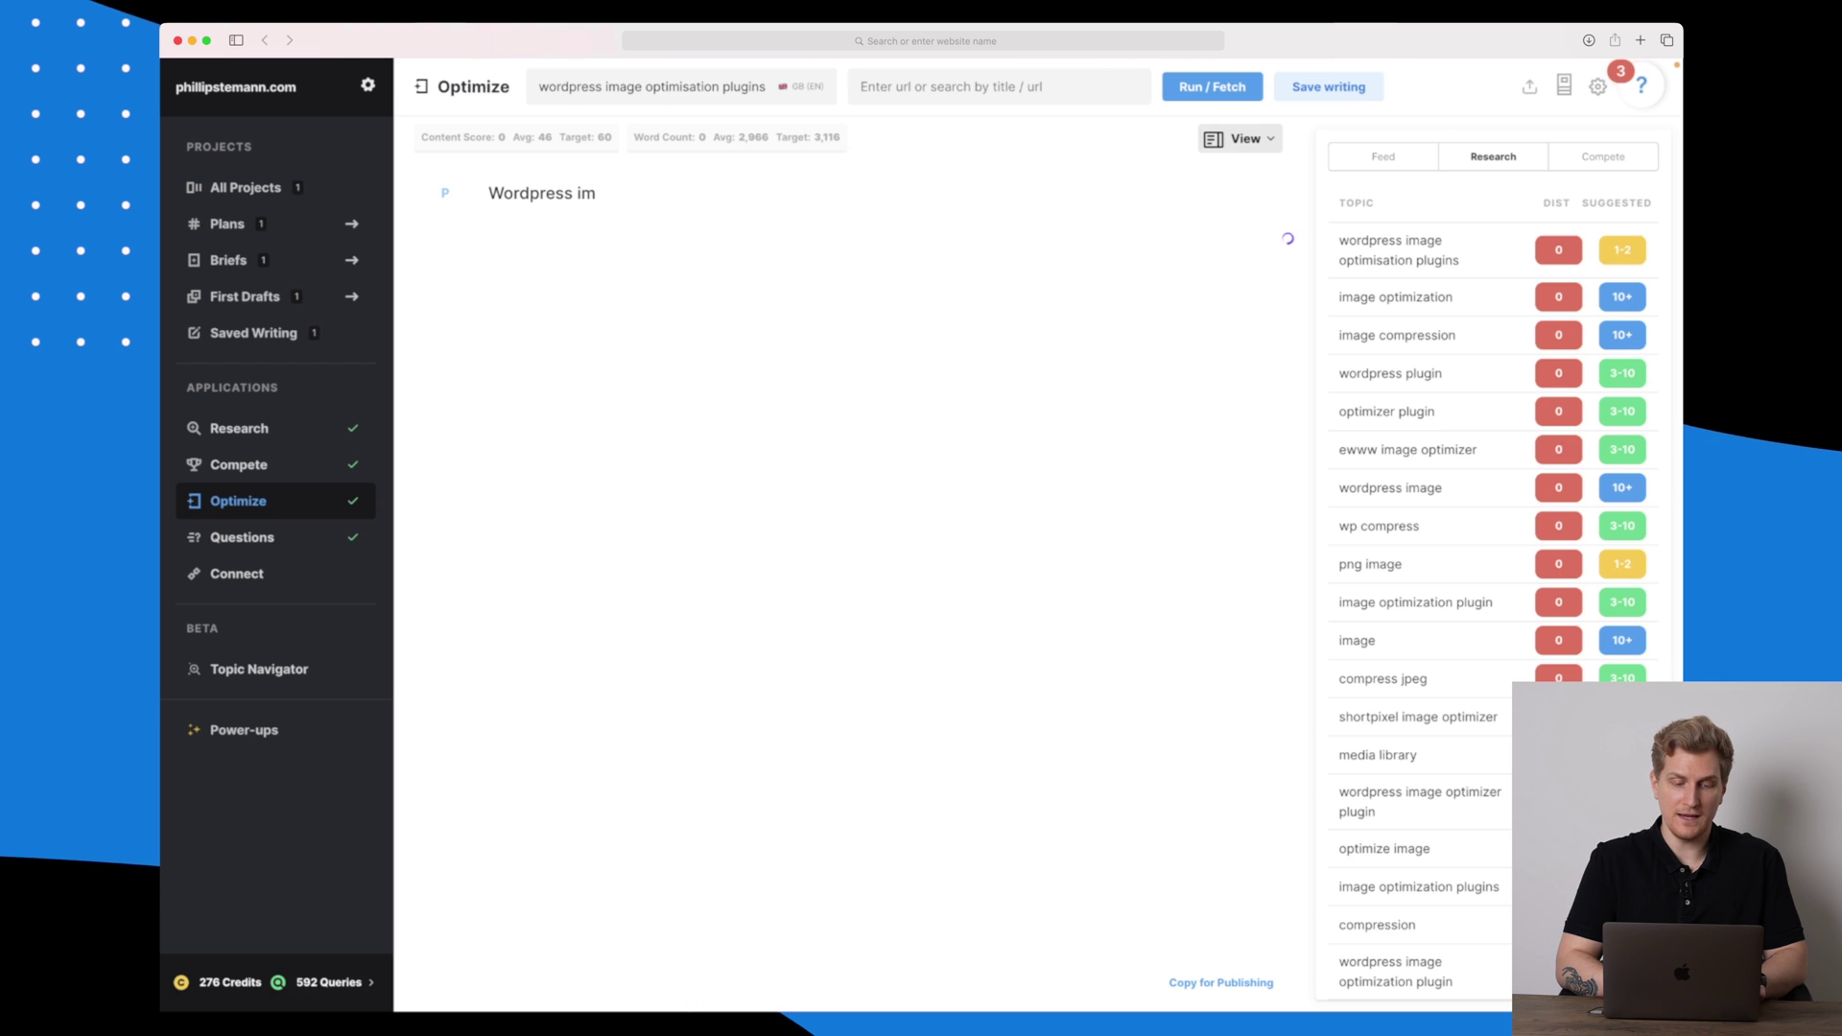
text(age optimisation plugin)
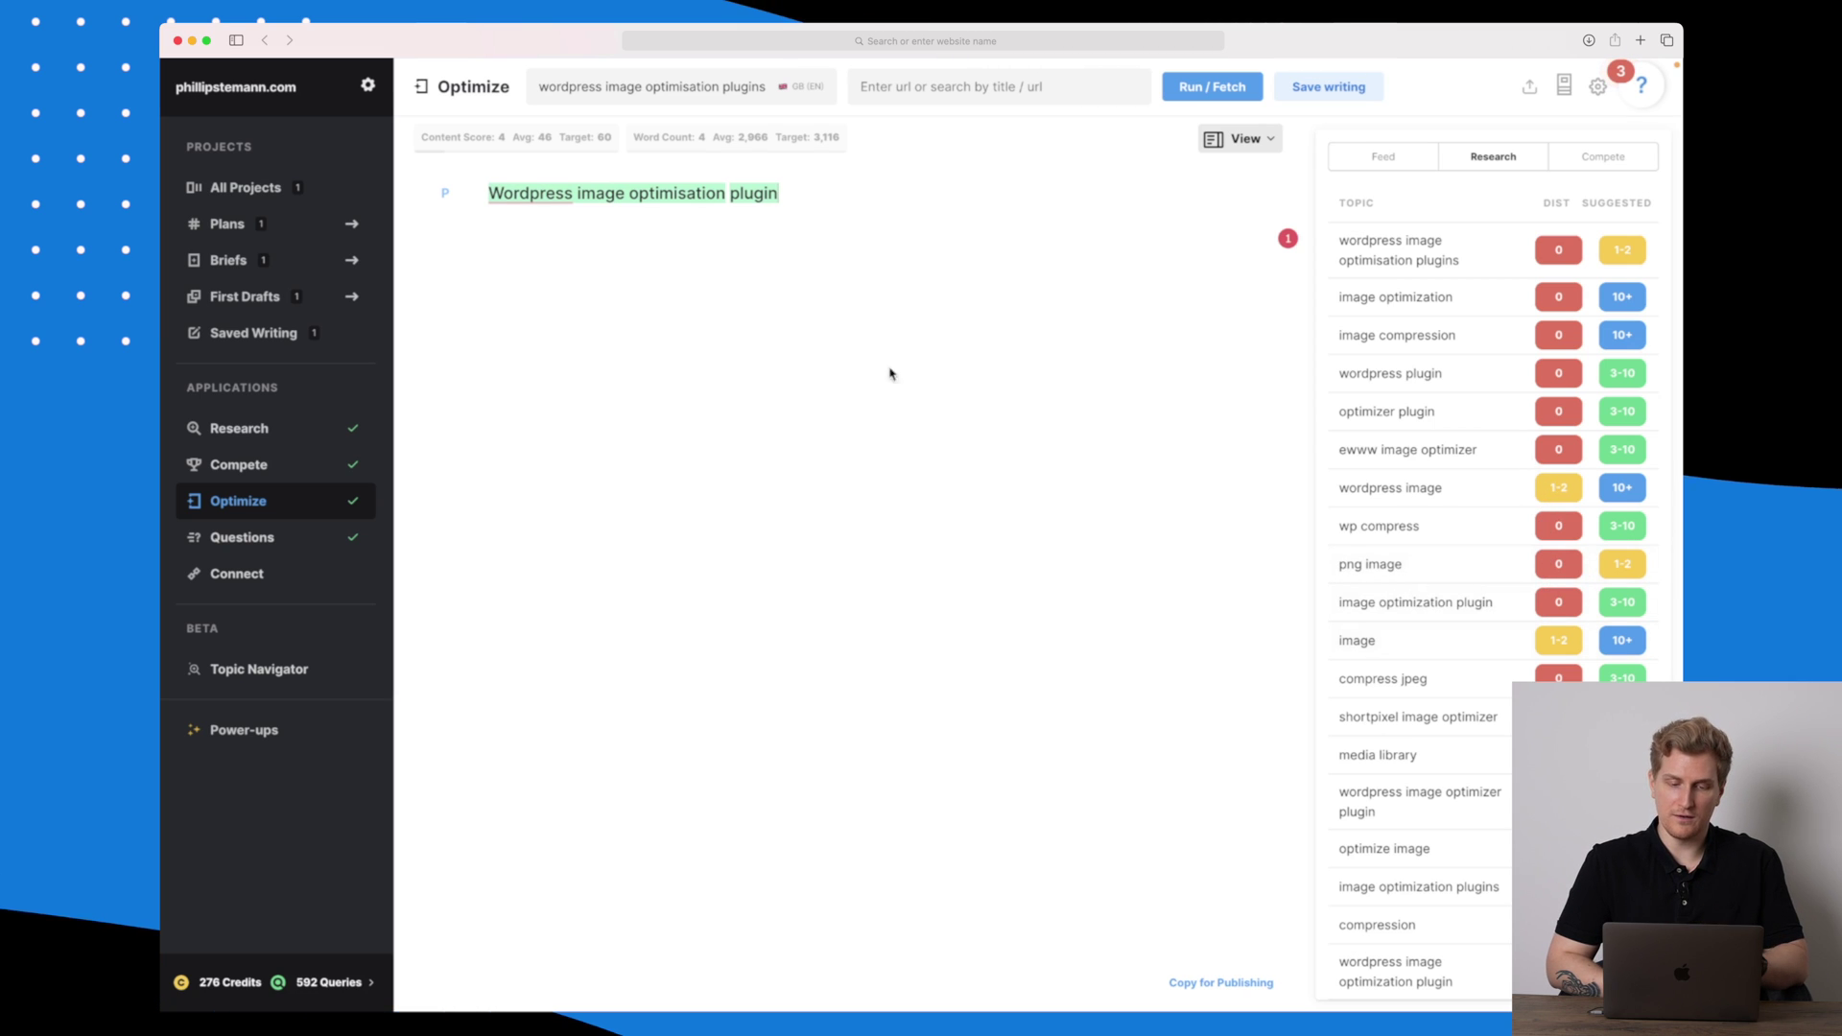
click(864, 203)
text(, png image)
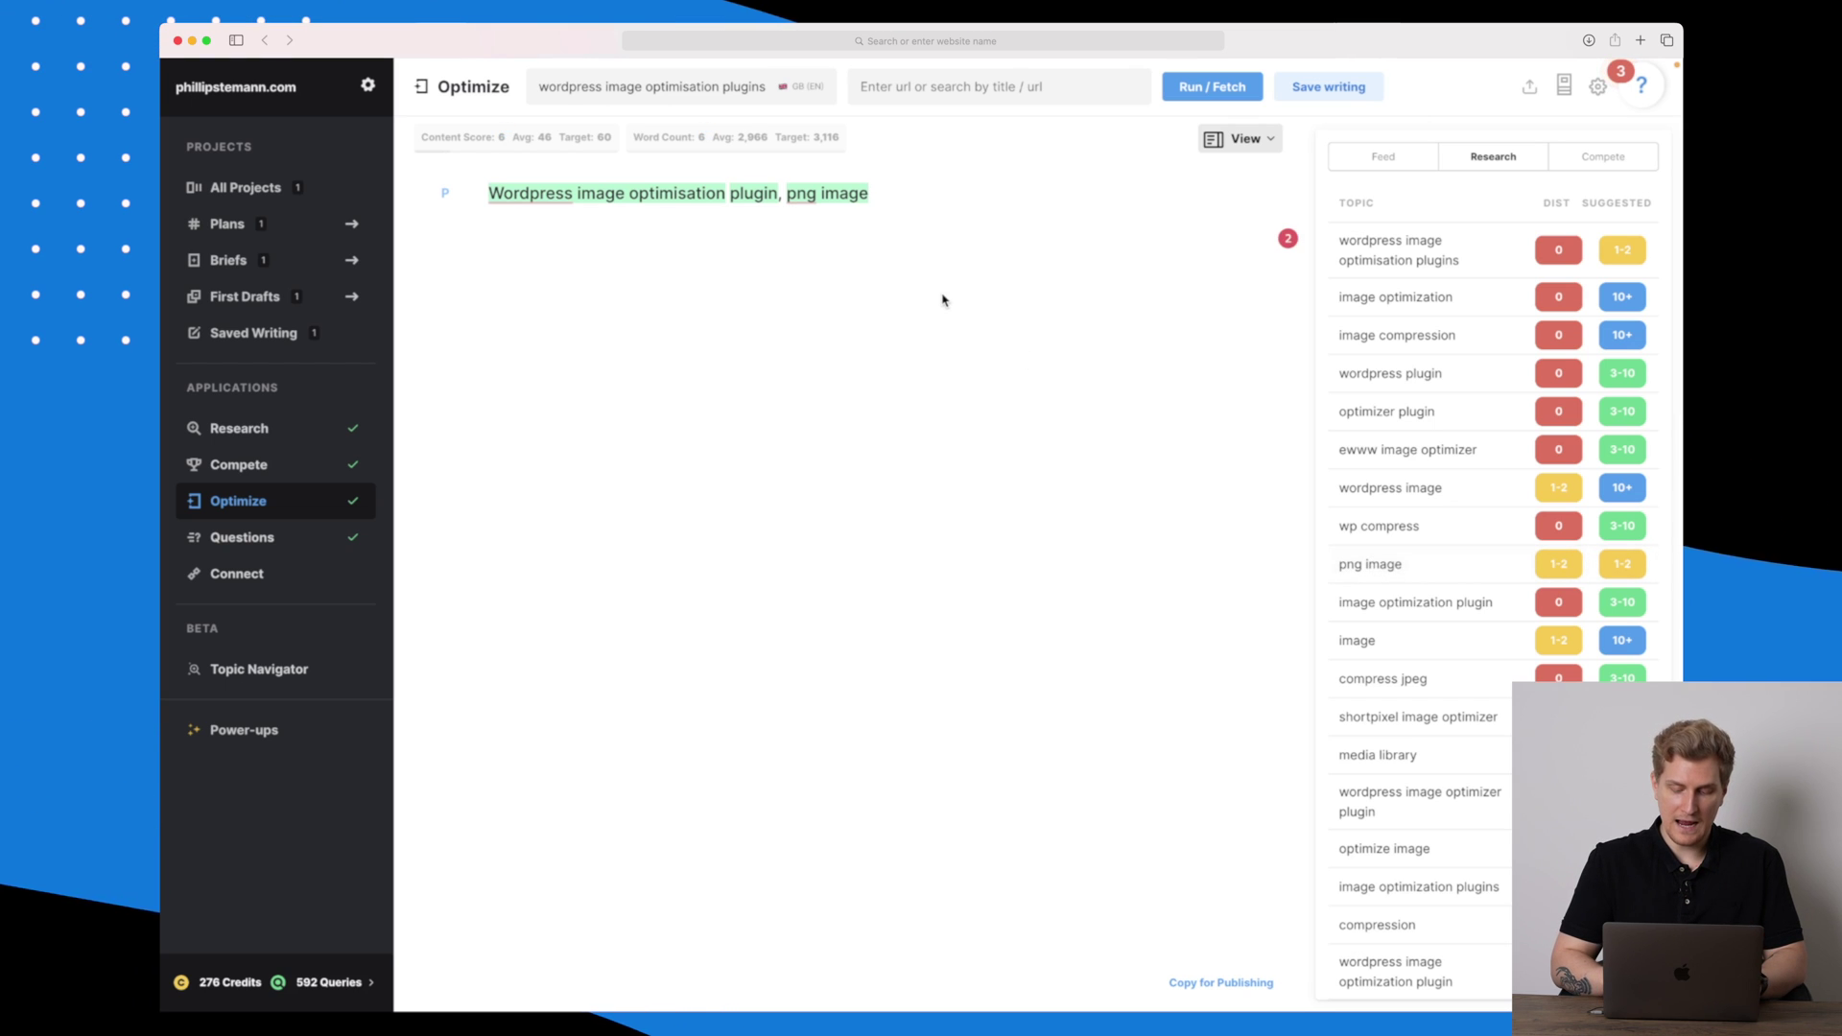
text(.)
key(Return)
text(Wp Compre)
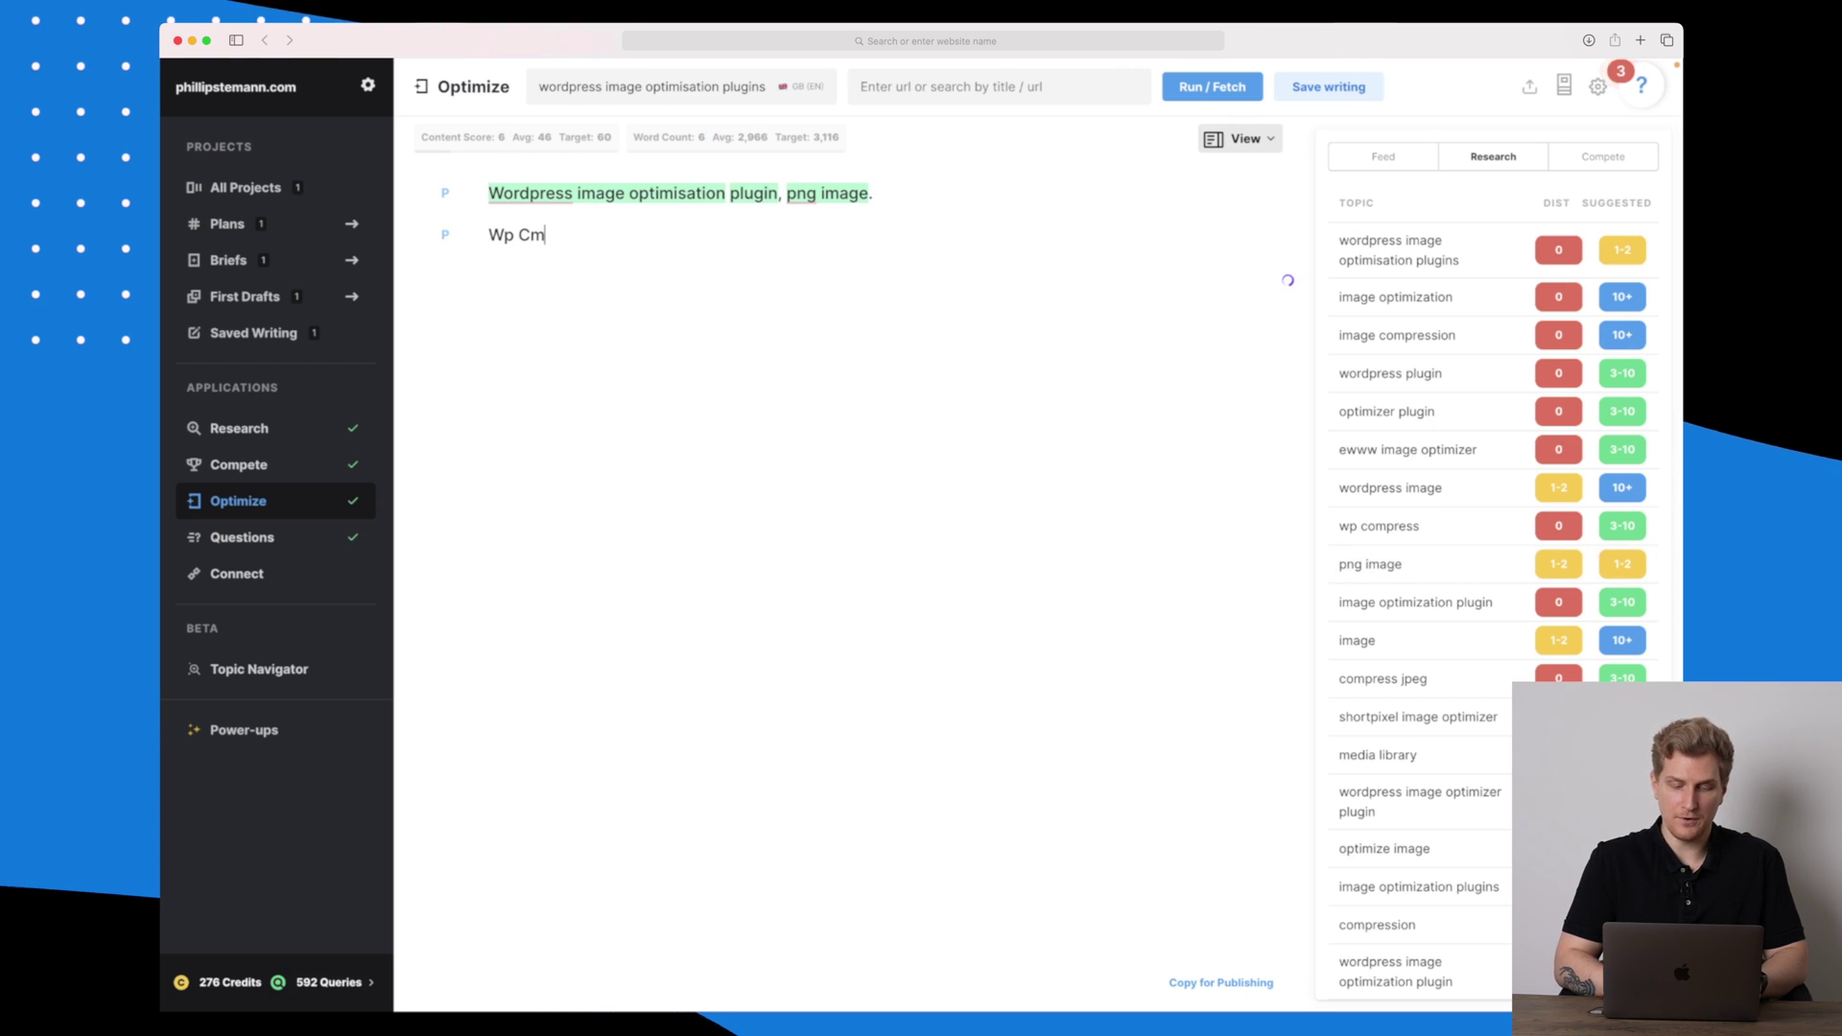
text(ss)
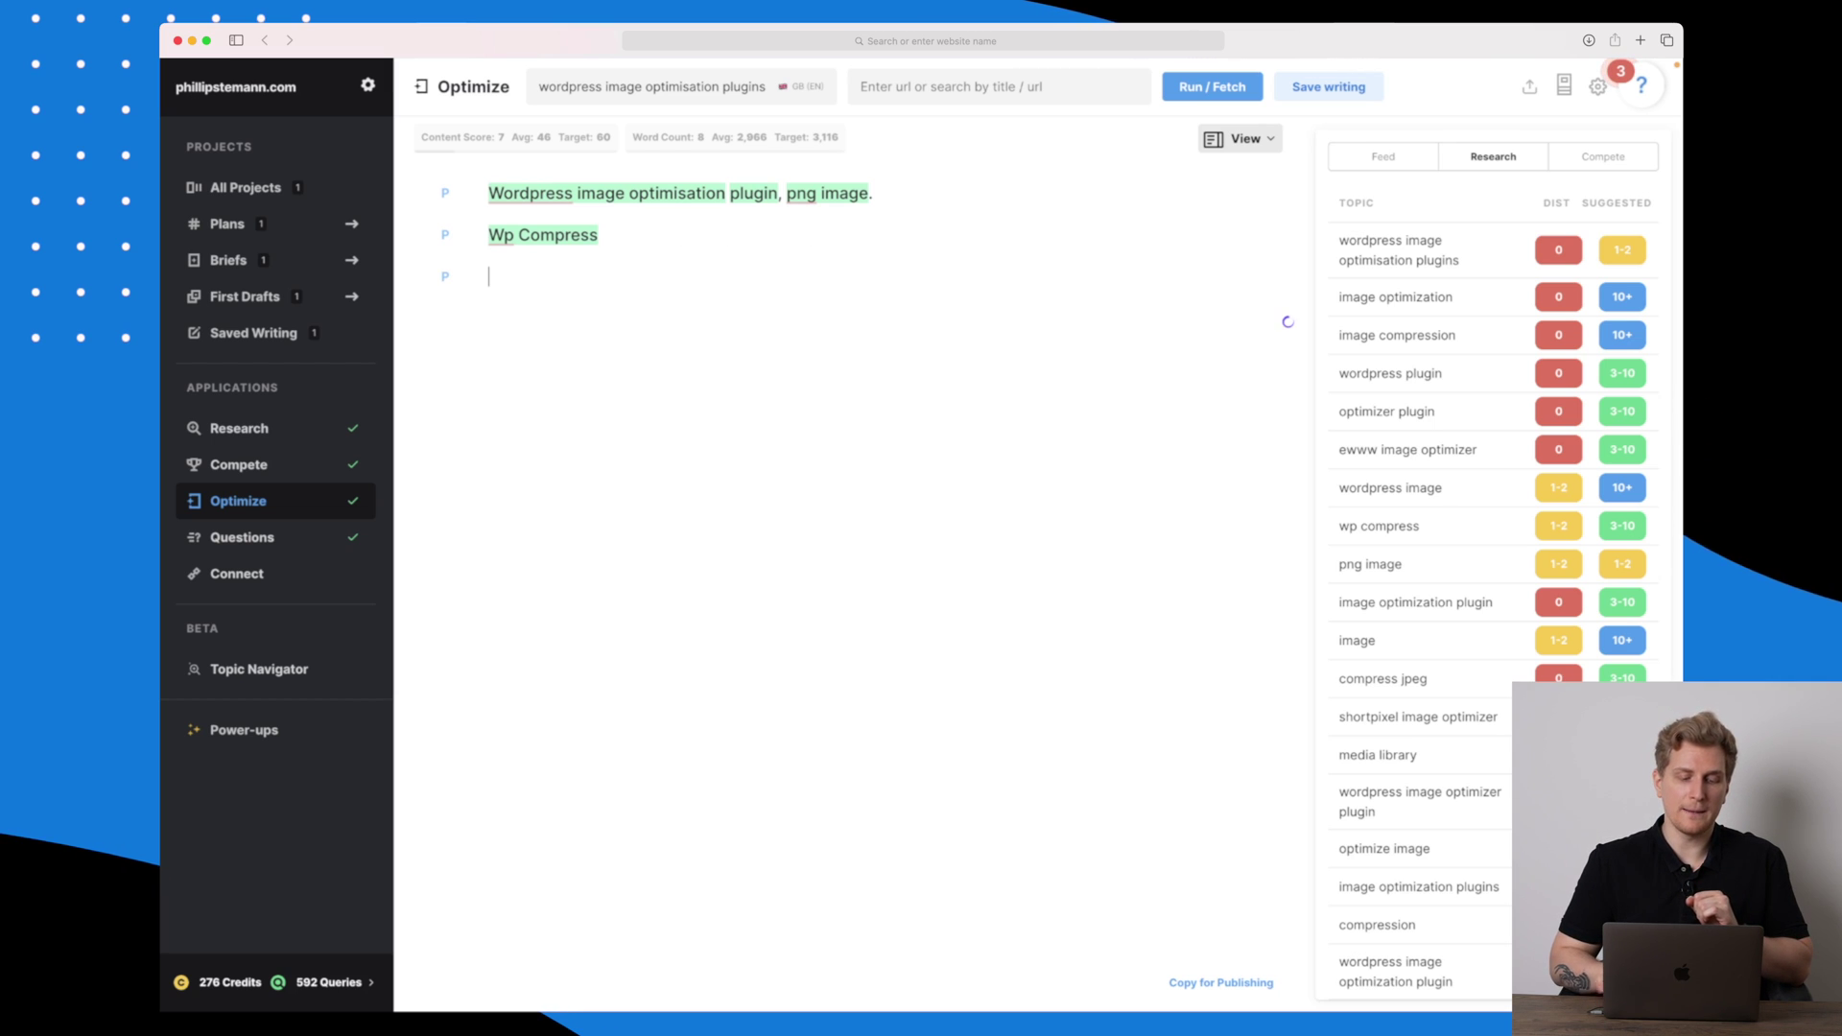
- Enable the Static Control Bar and add the H4 heading 'Wp Compress: Is this the best plugin?'
click(1248, 140)
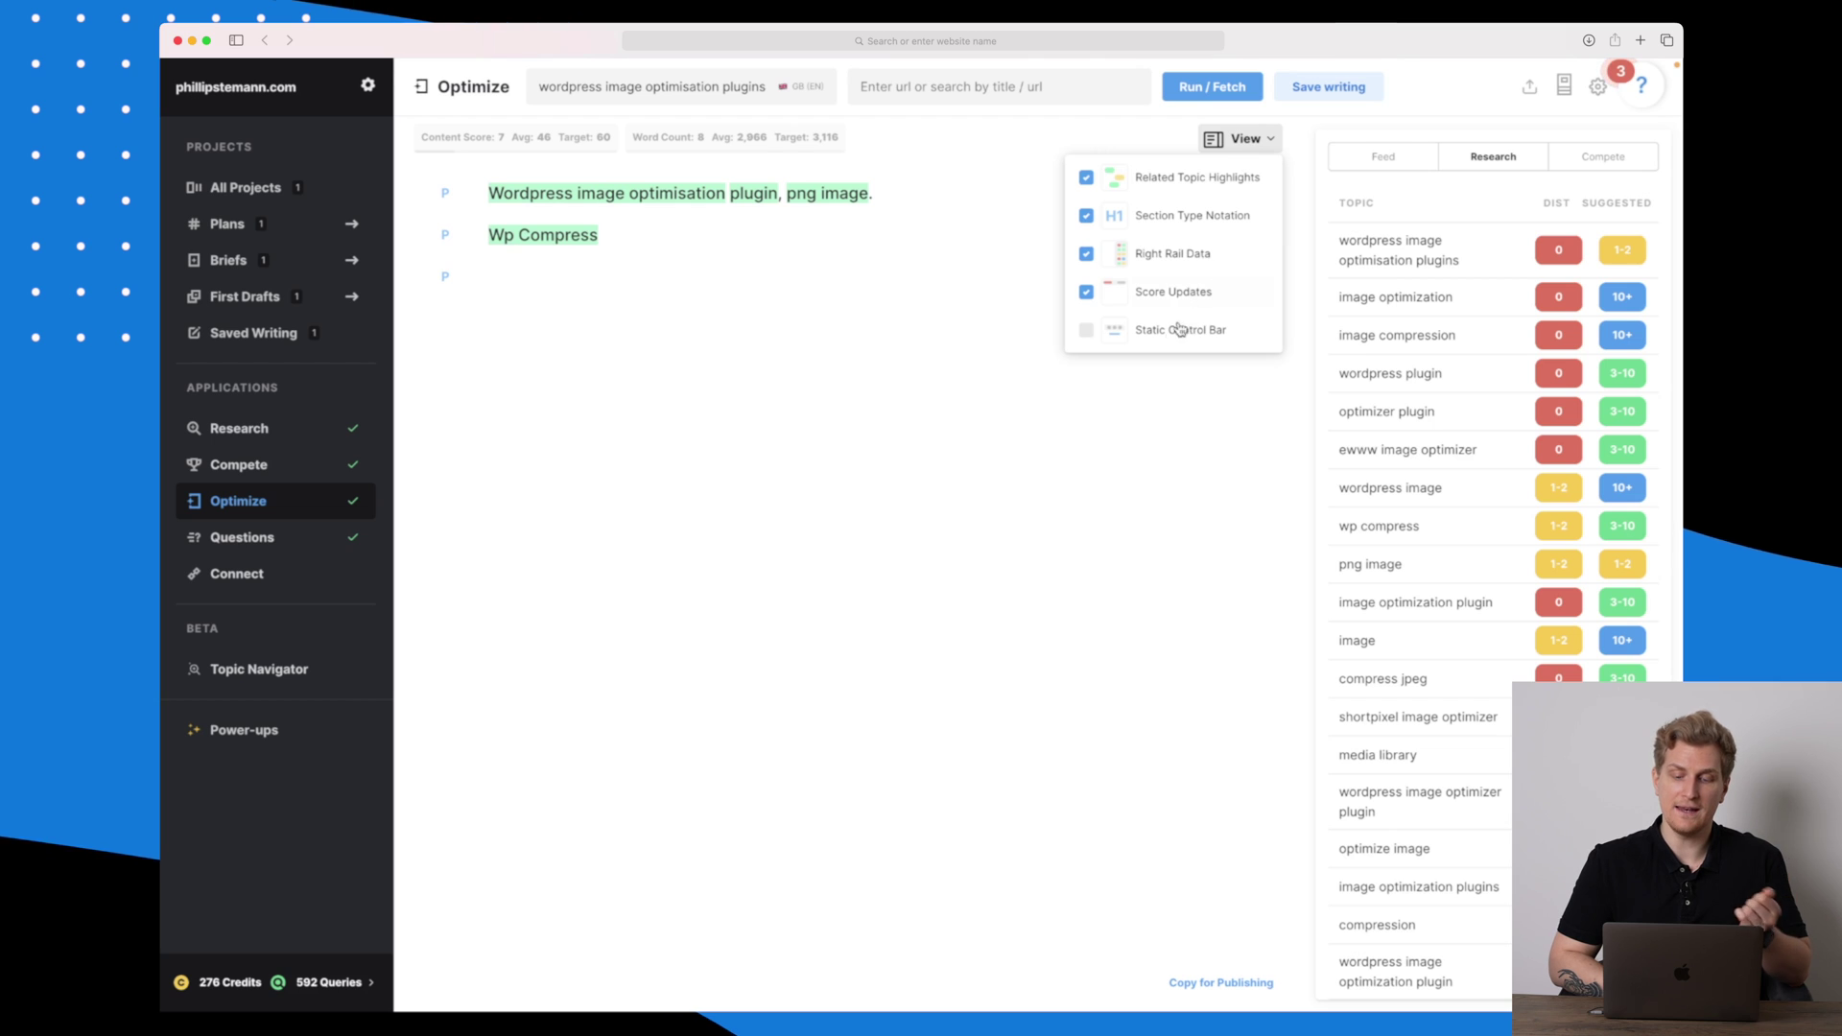
click(1086, 336)
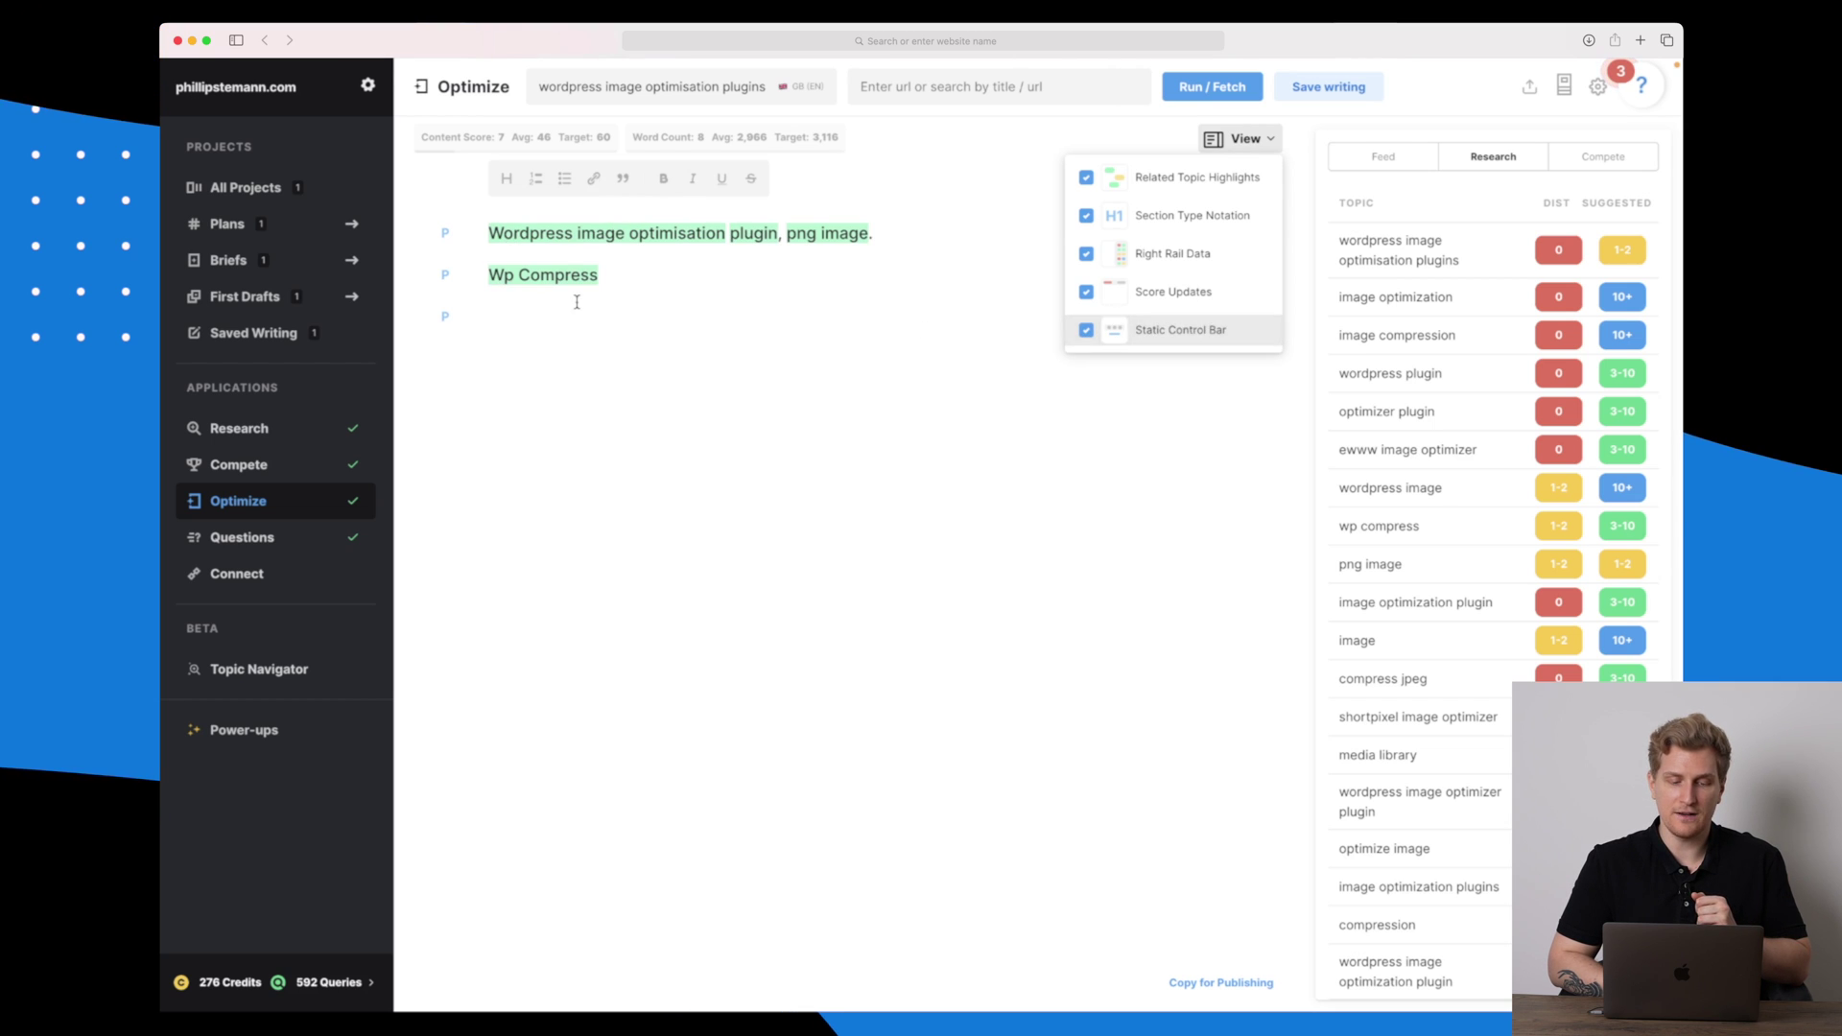
click(489, 316)
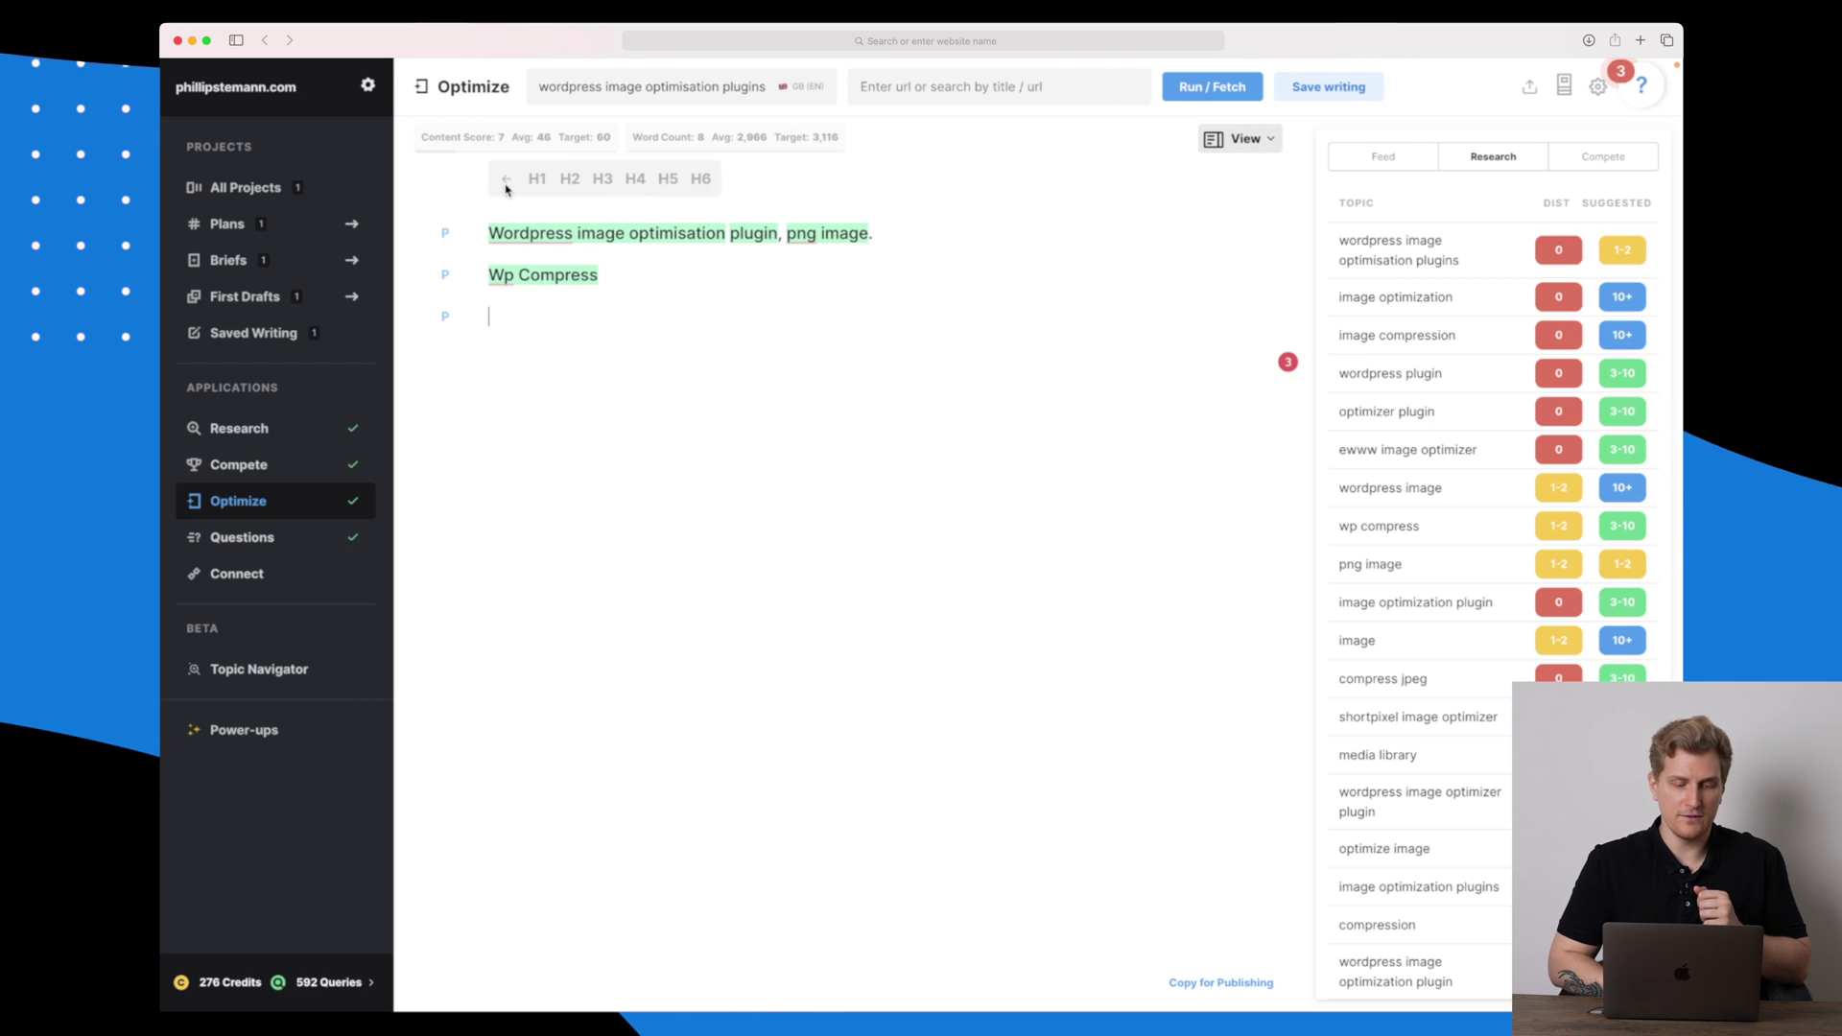
click(507, 178)
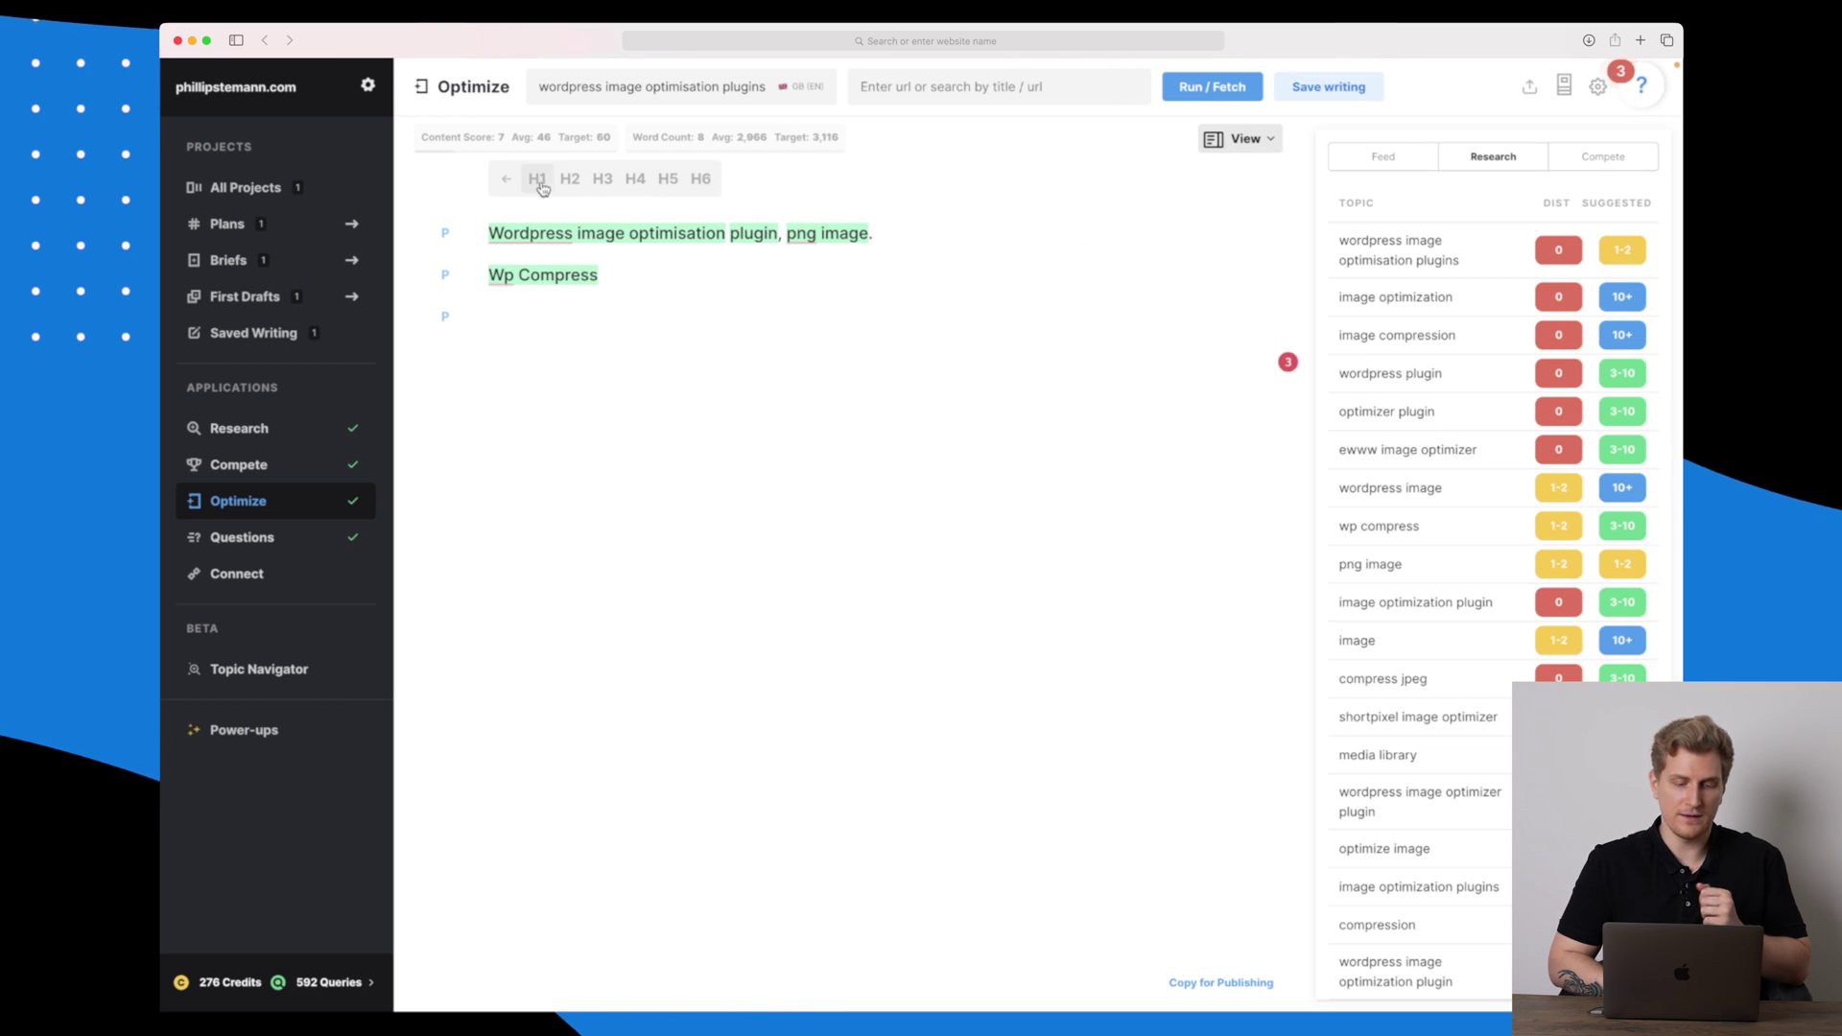
click(634, 178)
text(Compress)
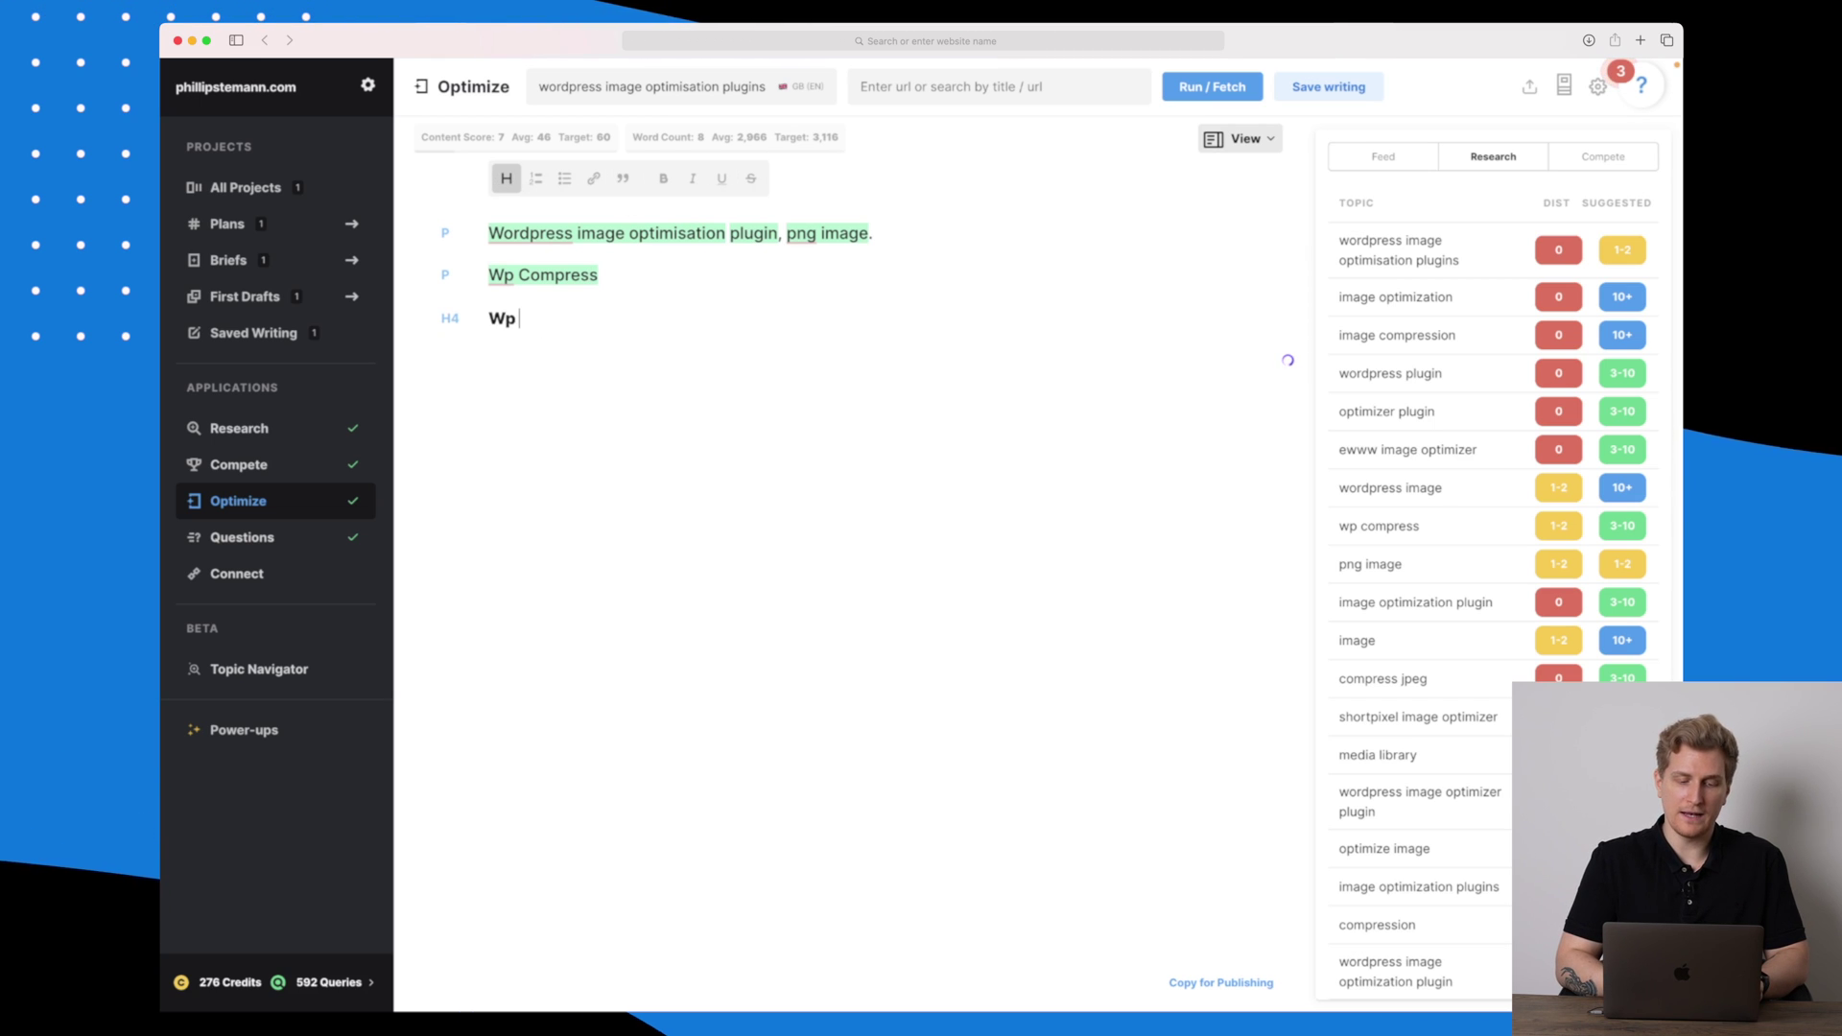
text(: Is)
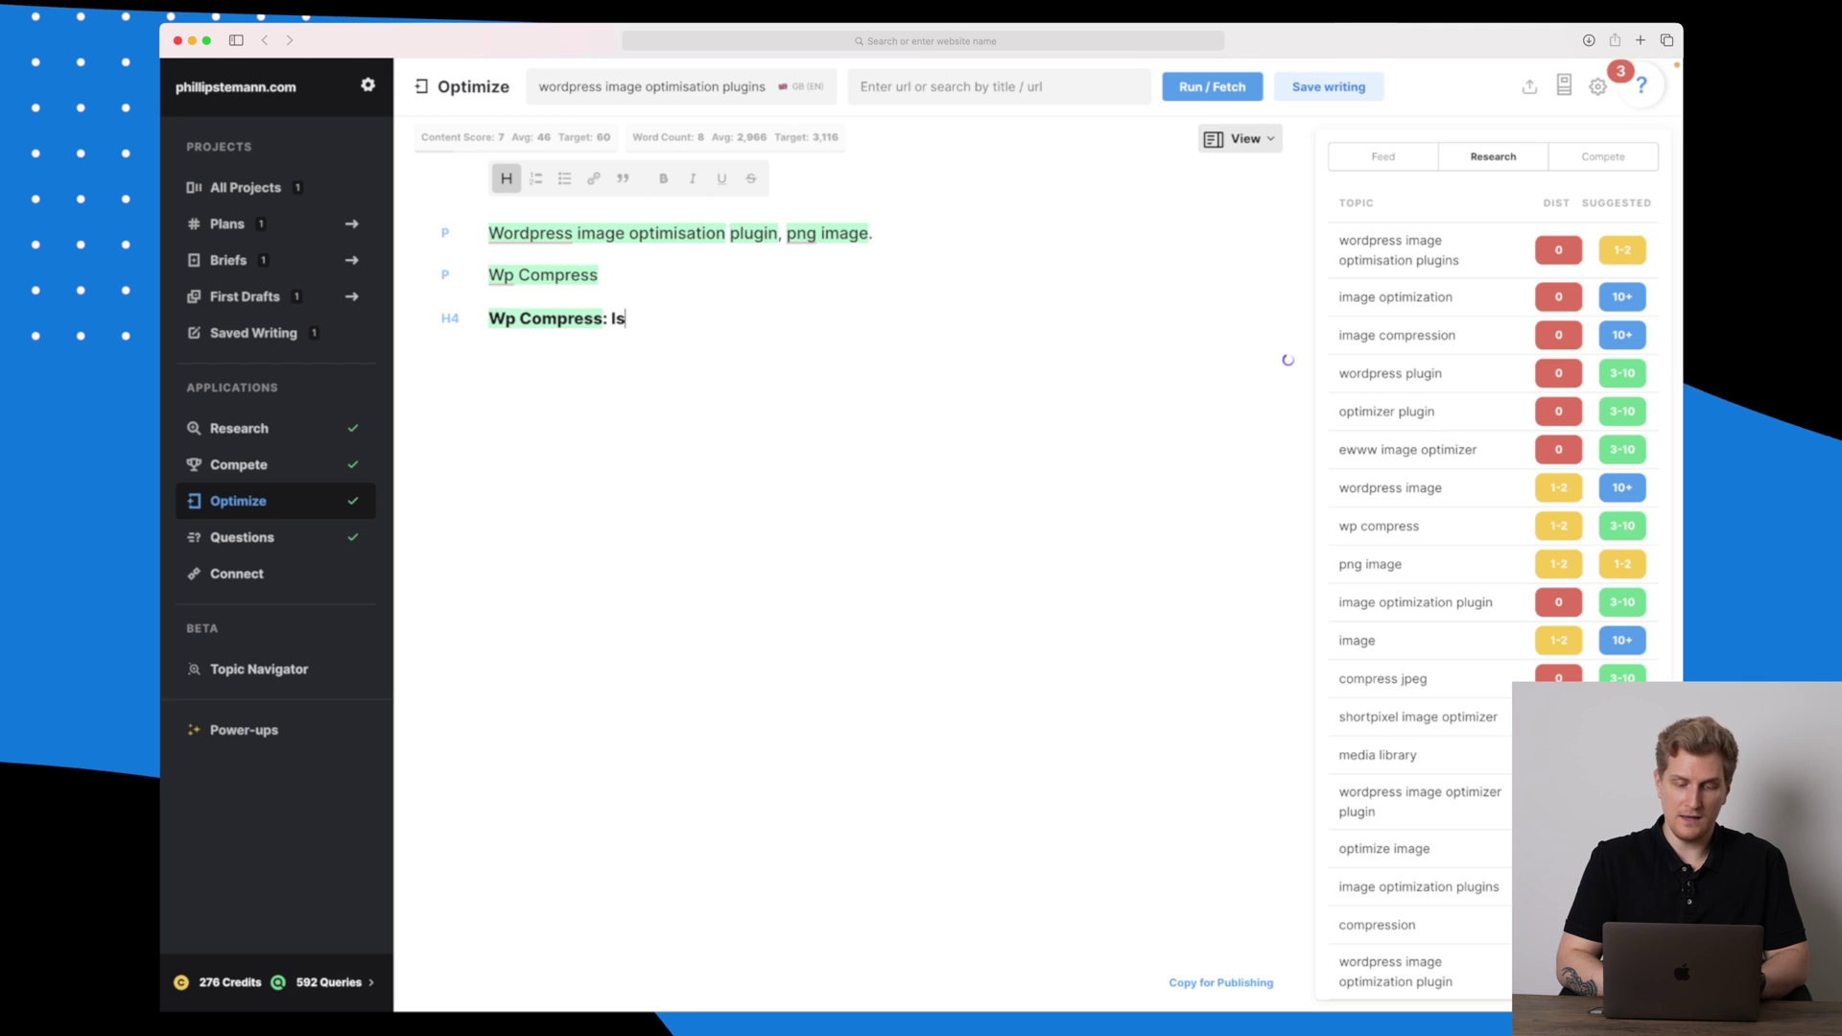
text( this the best plugin)
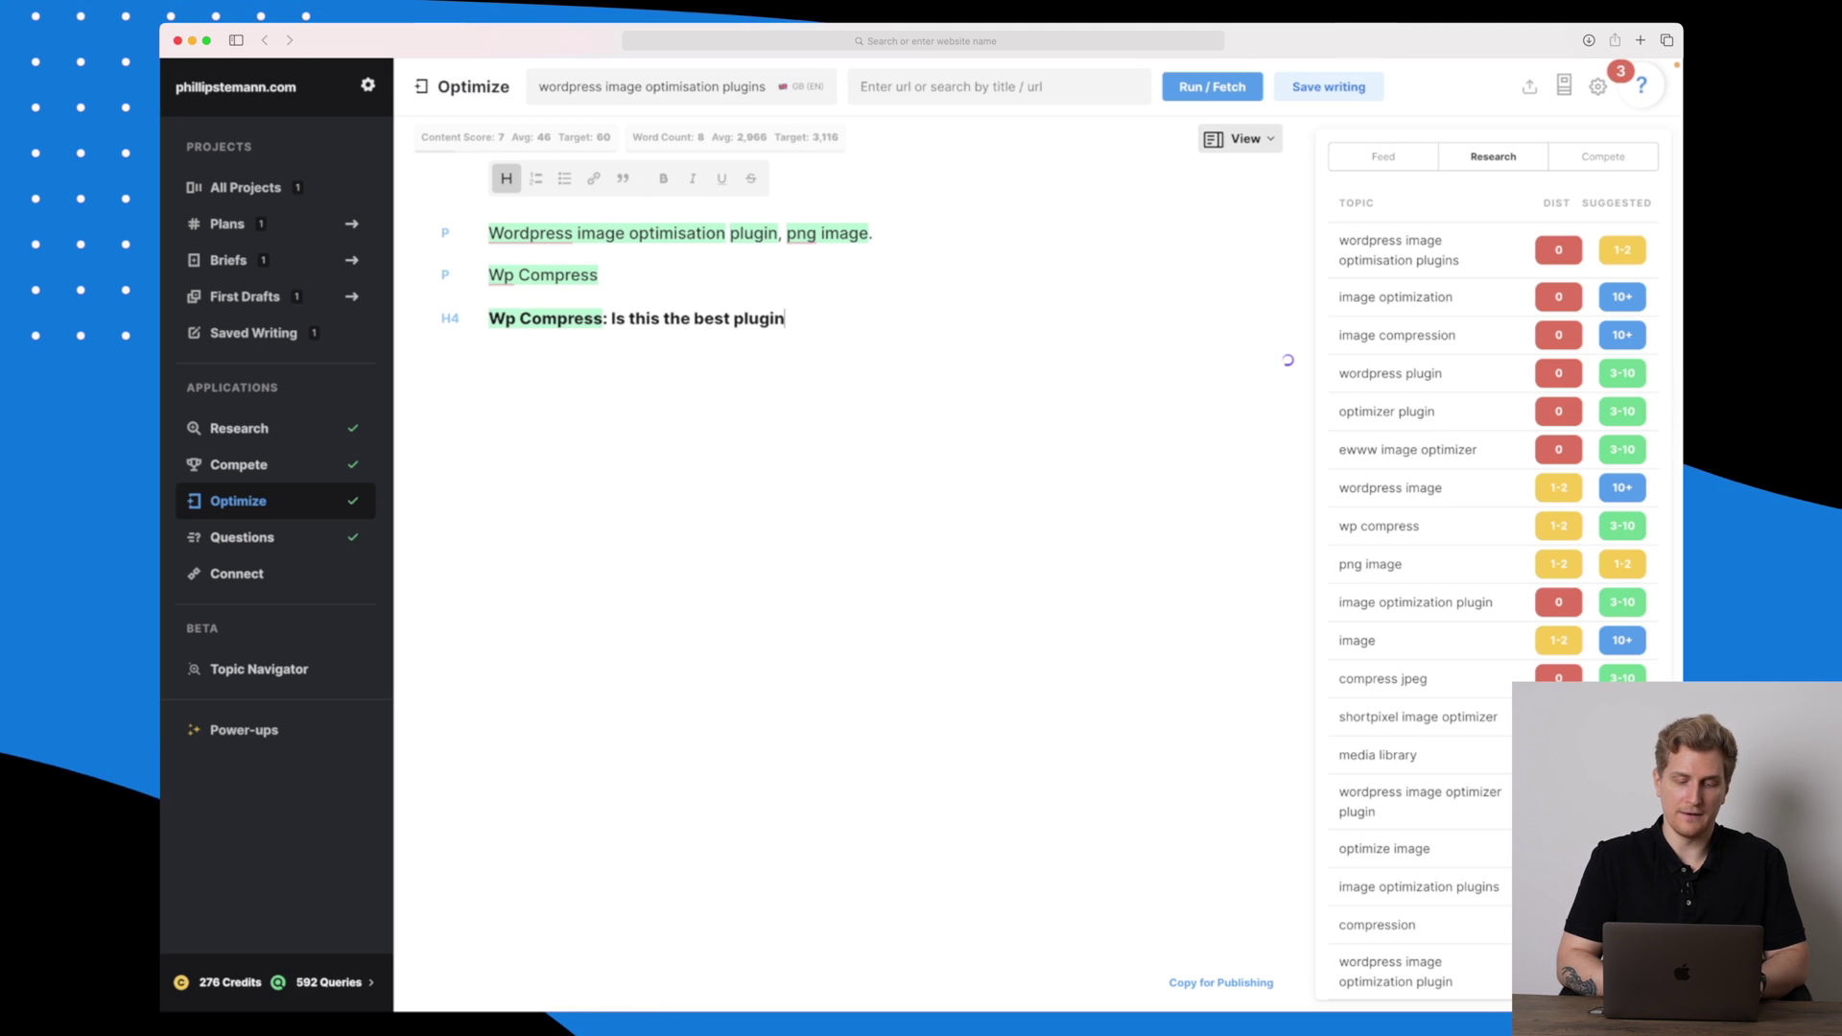
text(?)
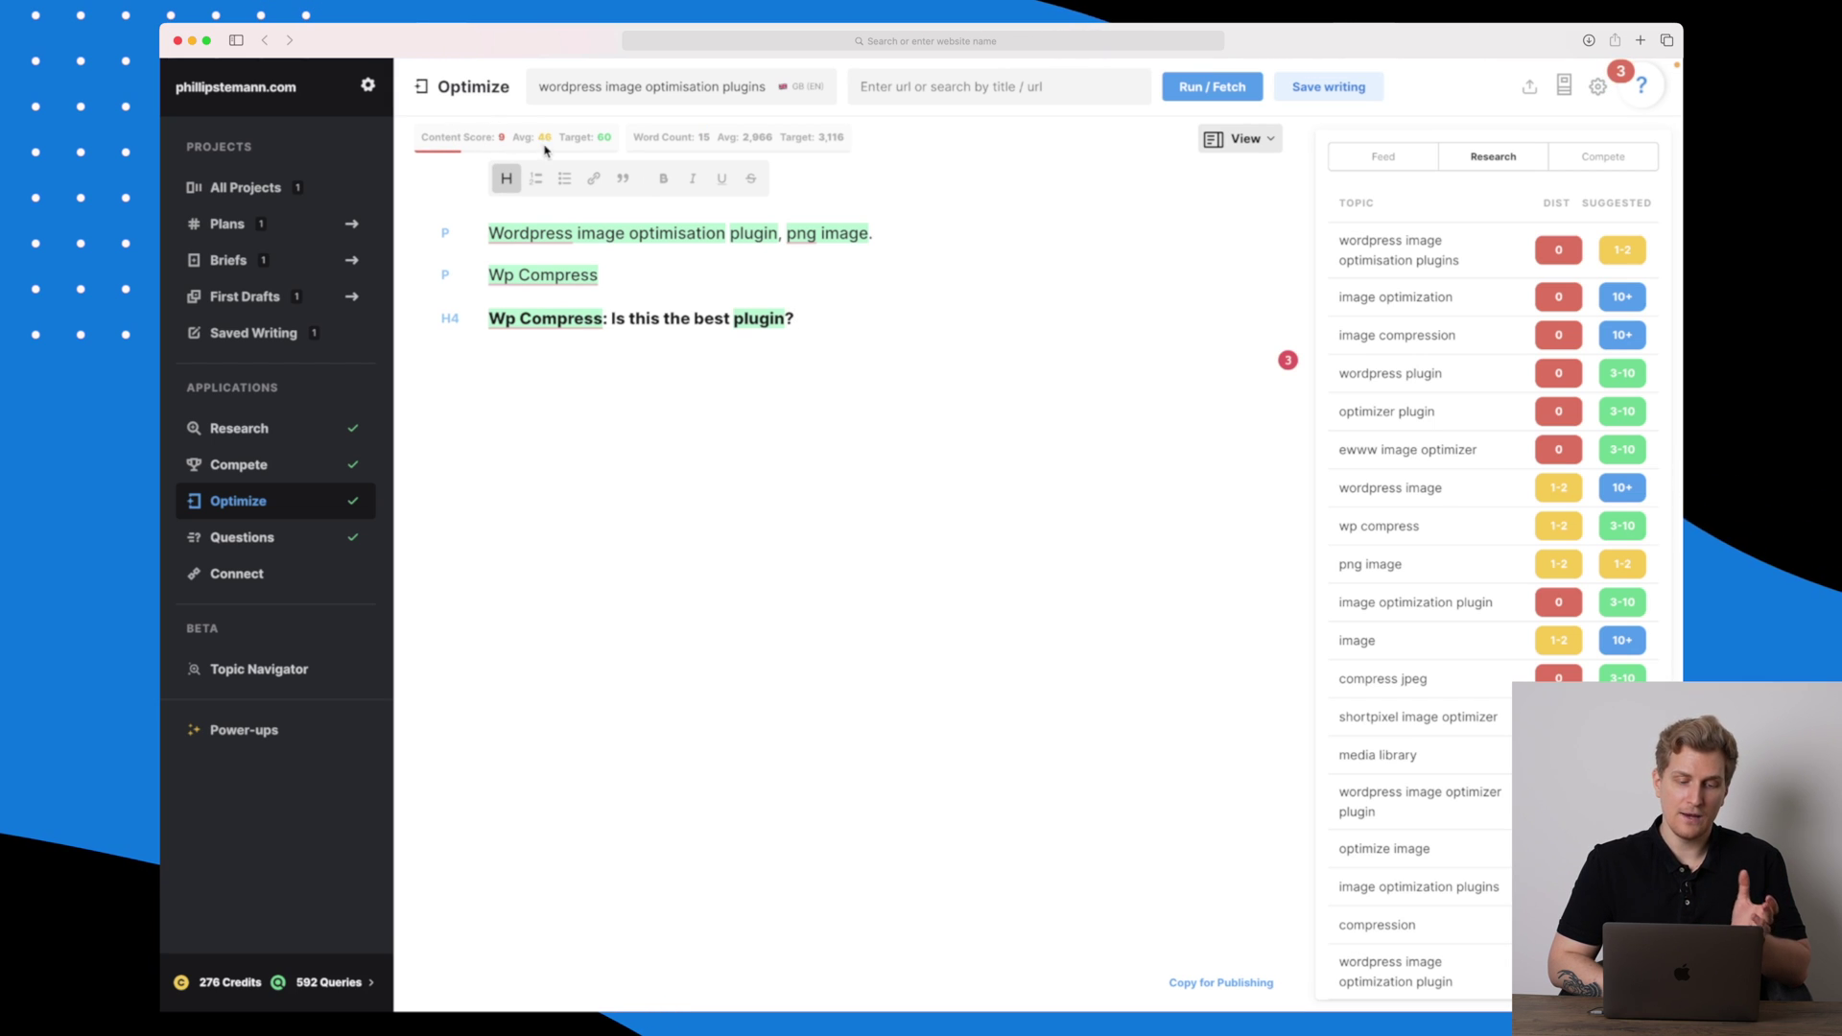
double_click(601, 137)
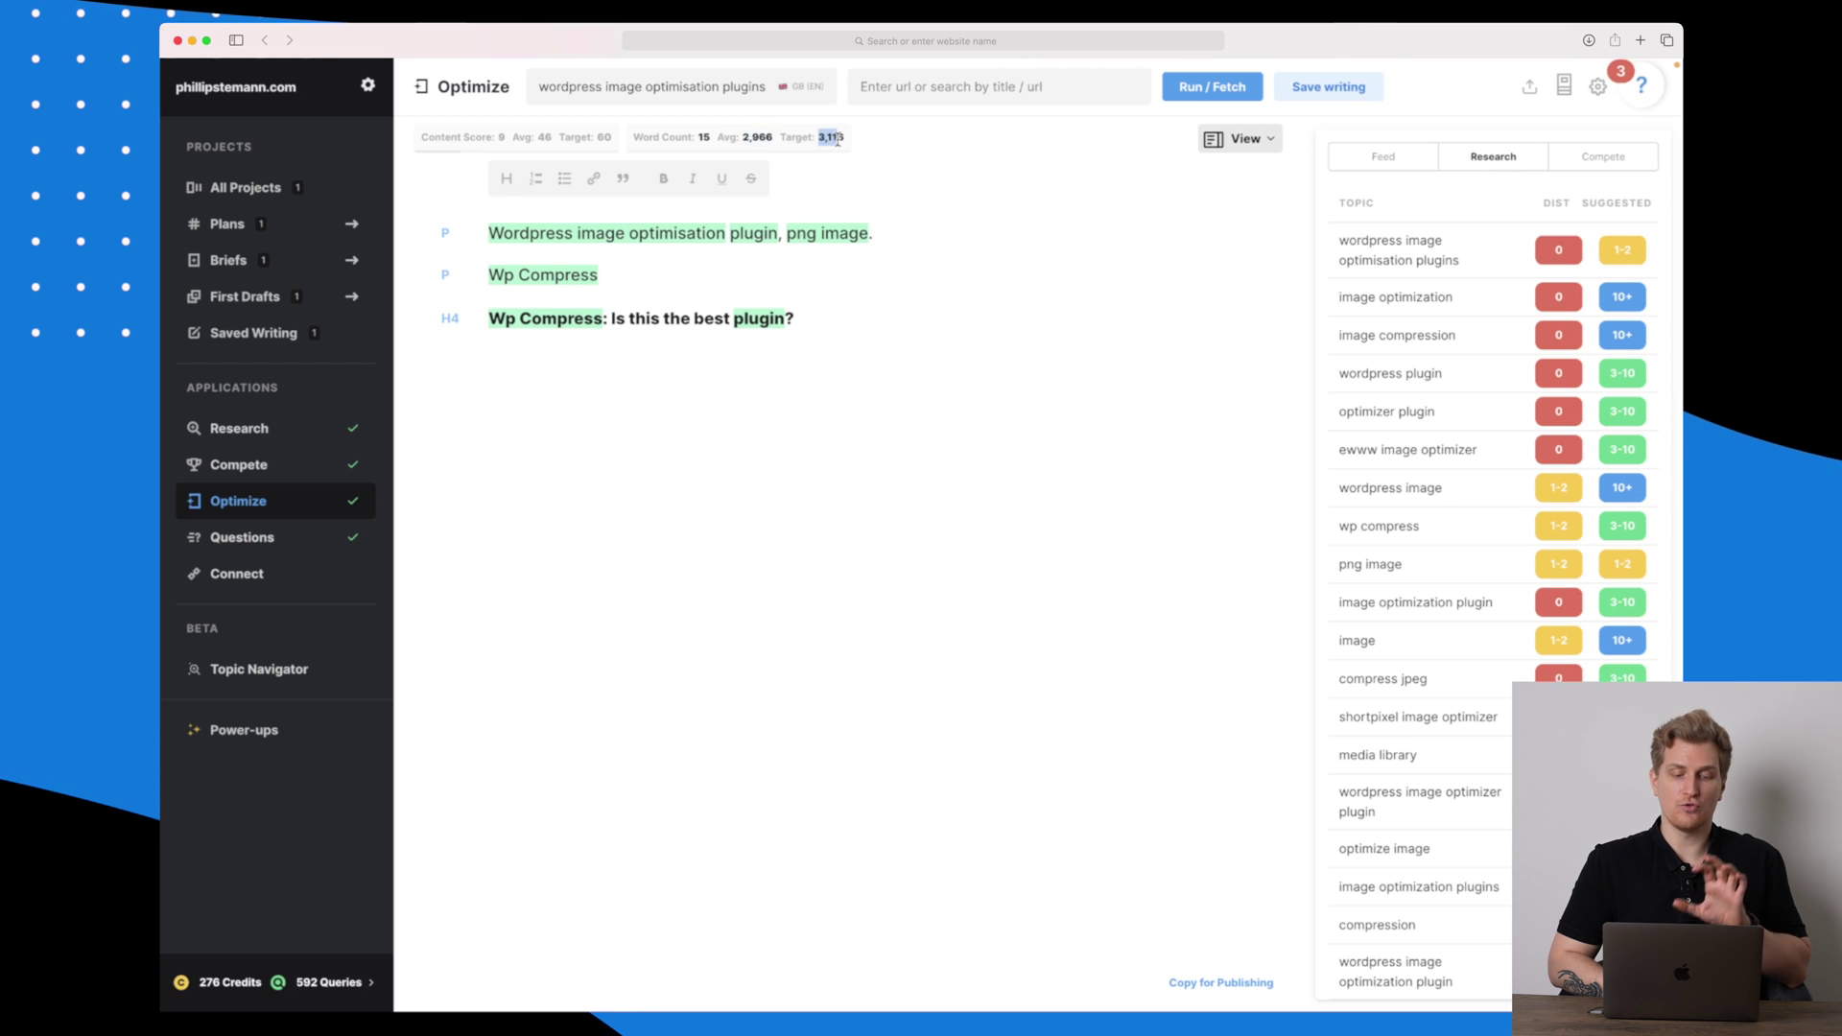
scroll(1447, 460, down, 8)
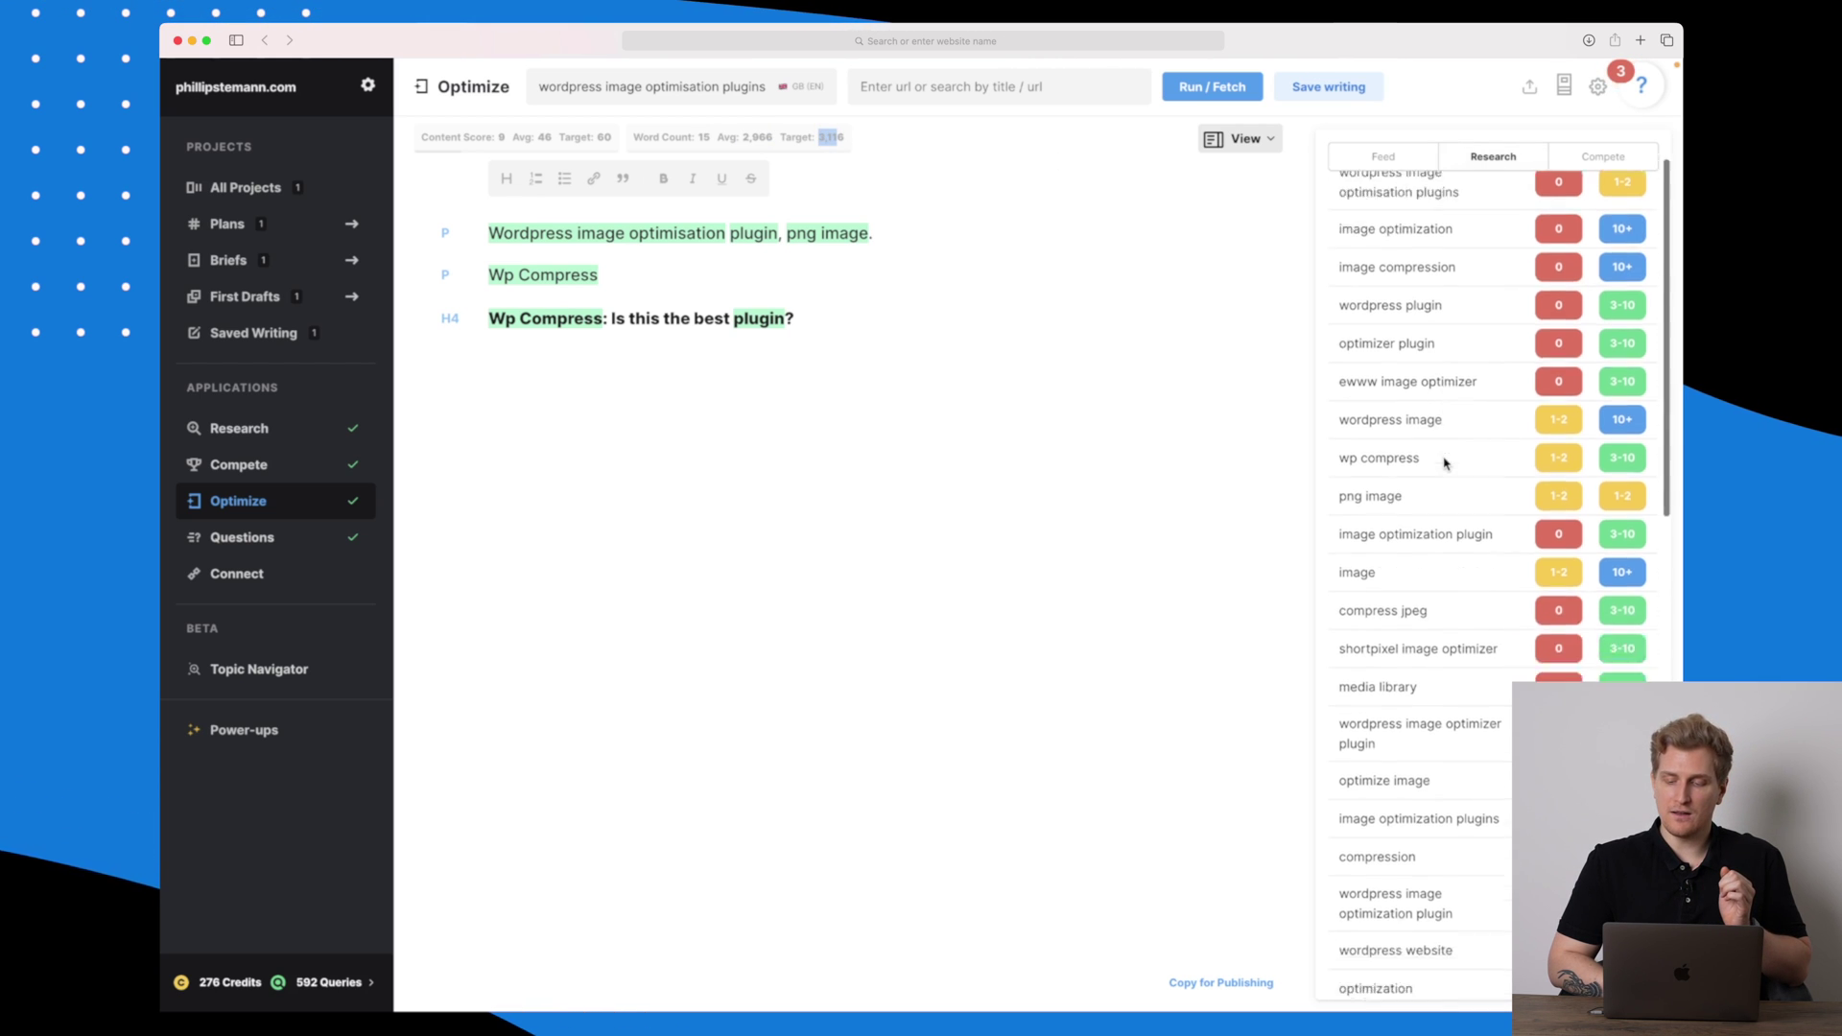
scroll(1447, 462, down, 5)
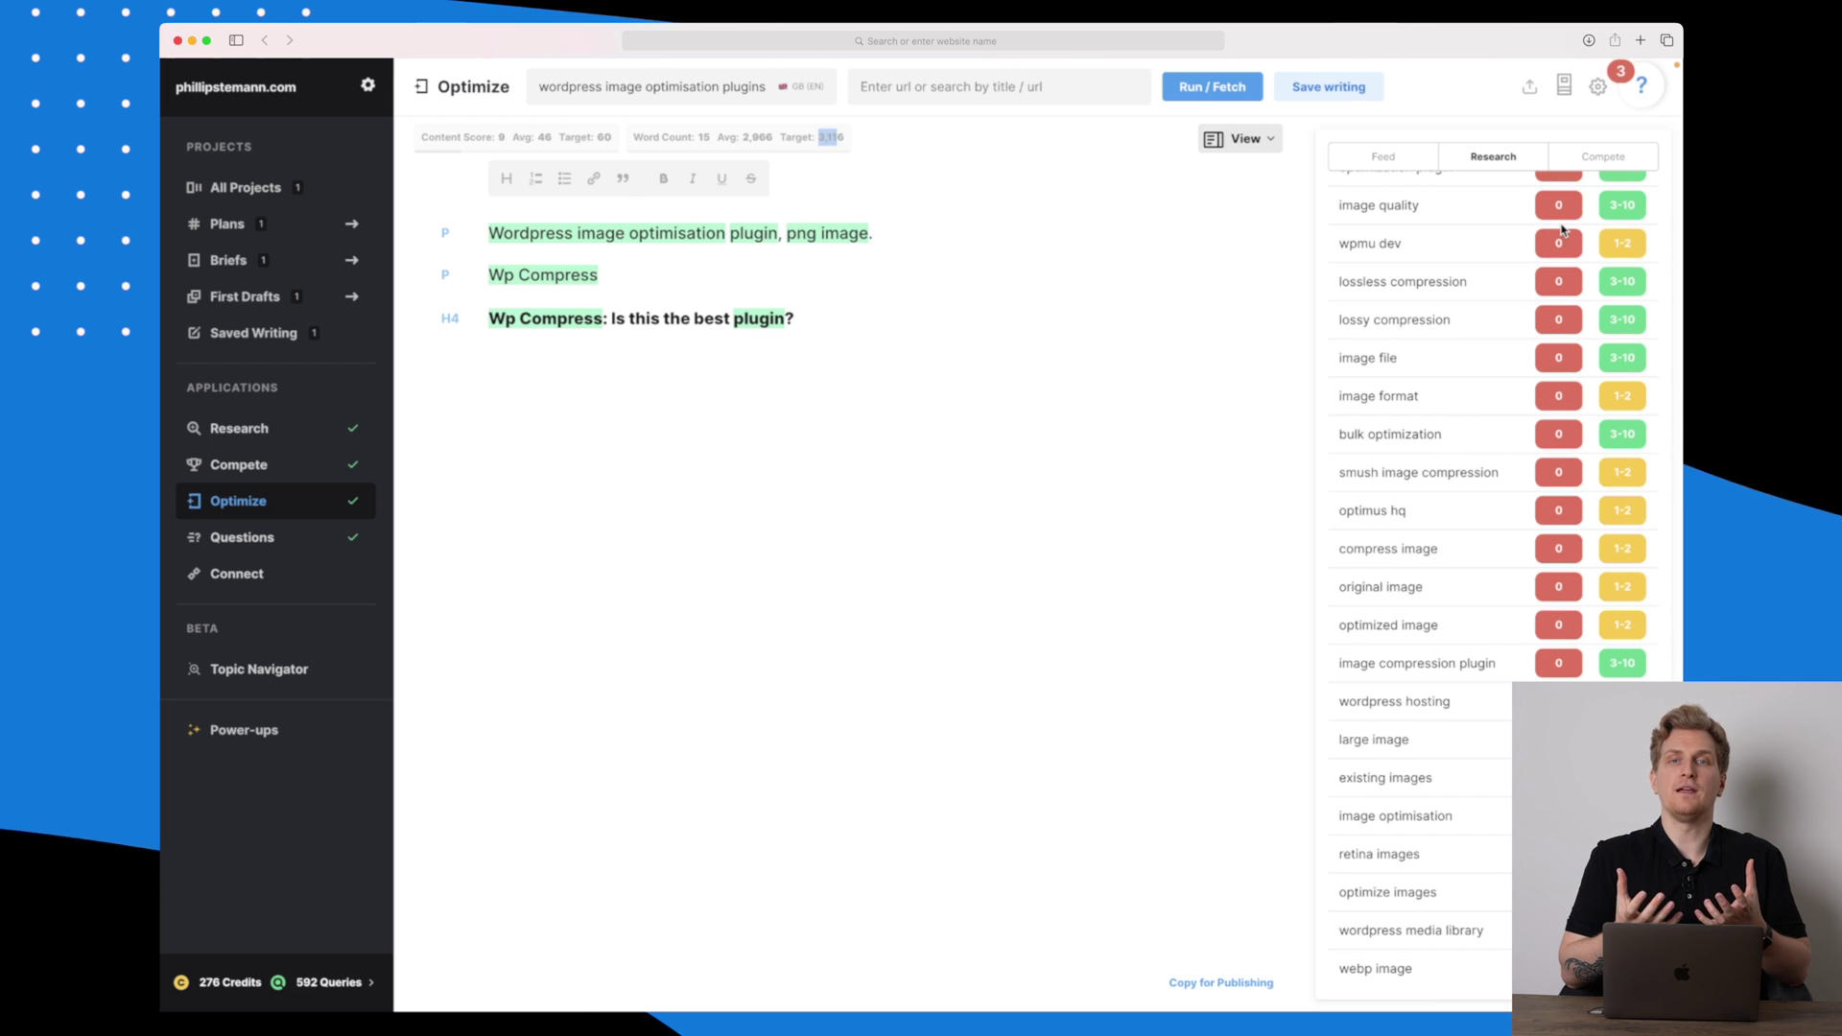
scroll(1474, 371, up, 1)
scroll(1474, 370, up, 5)
click(1604, 156)
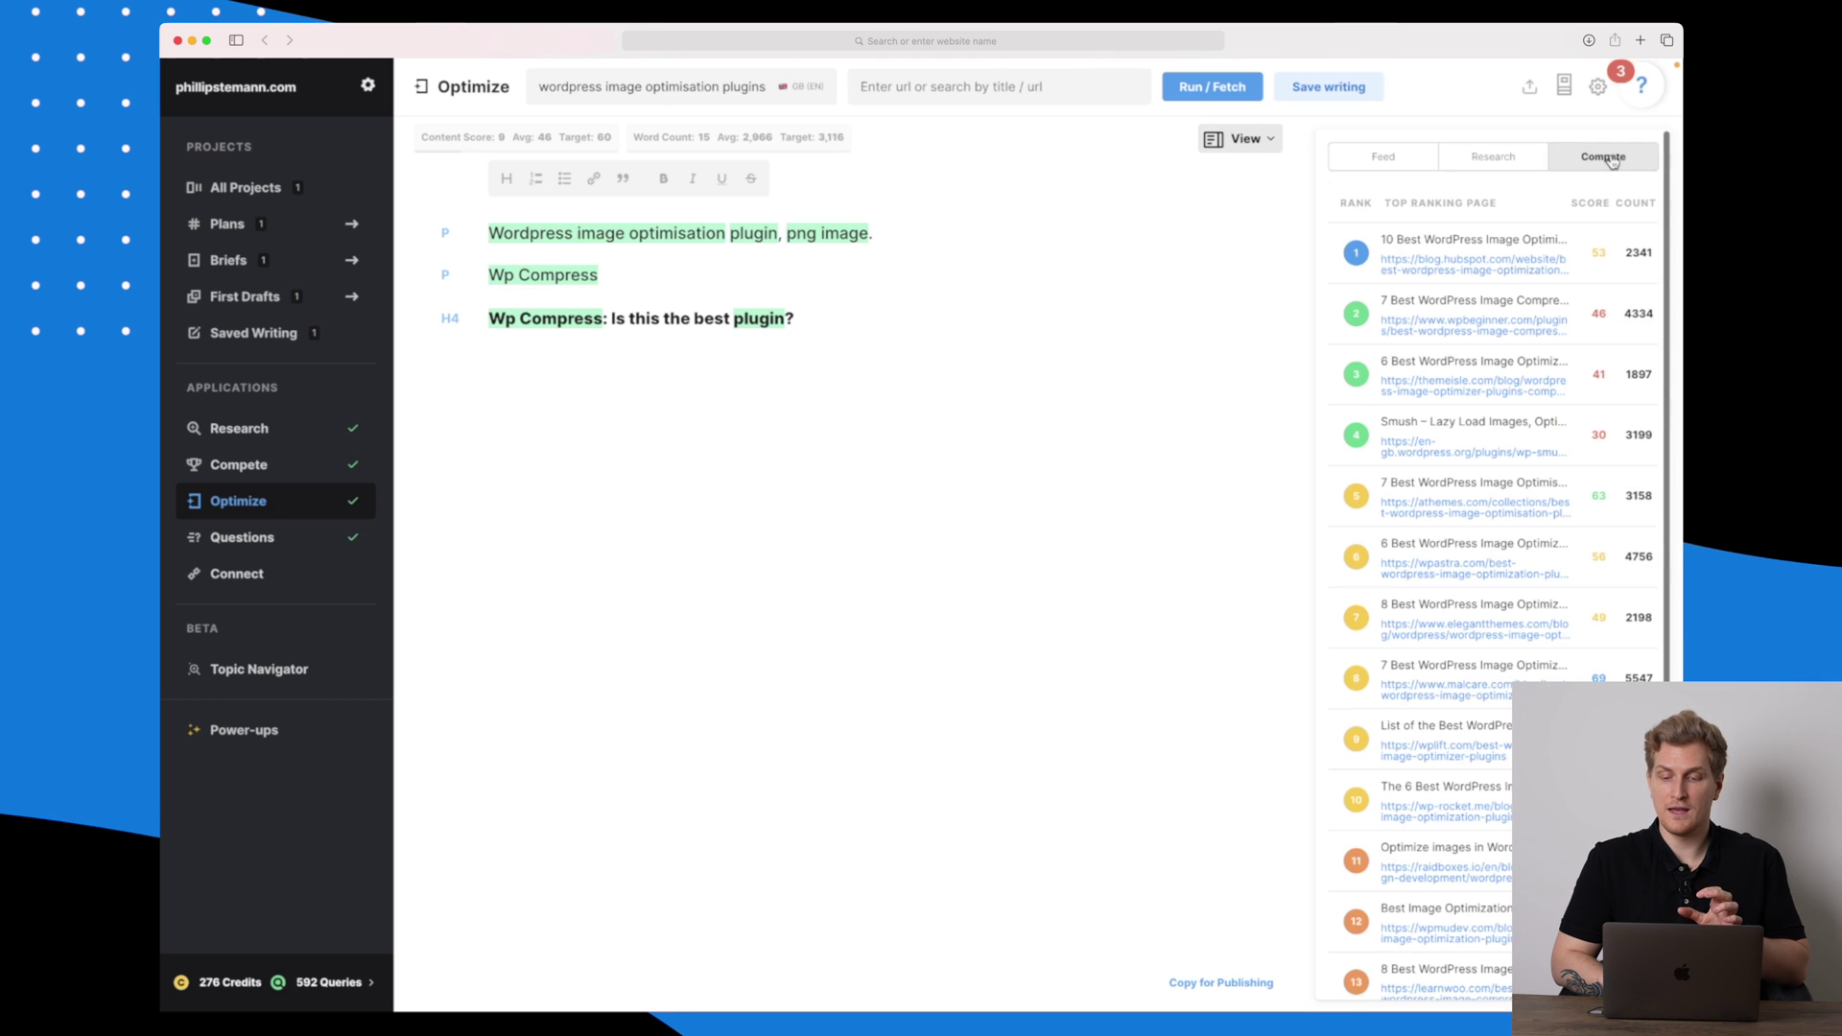
scroll(1473, 295, down, 5)
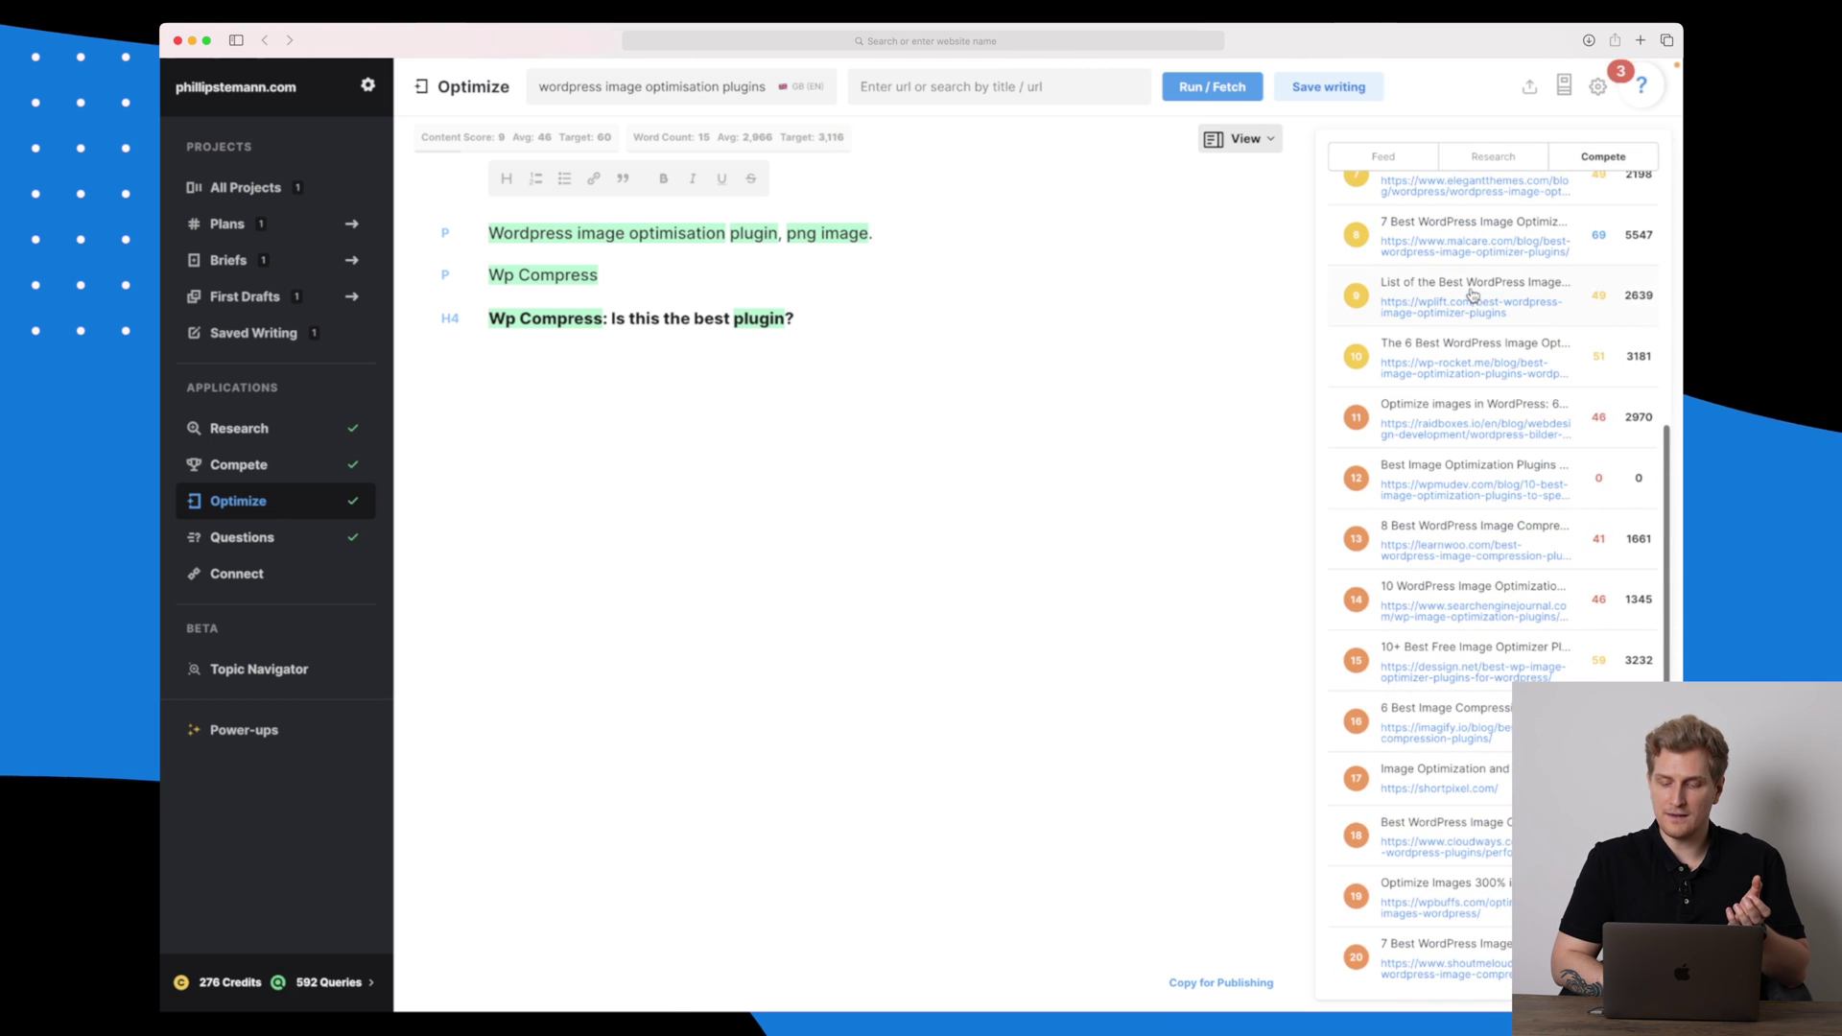
scroll(1473, 295, up, 5)
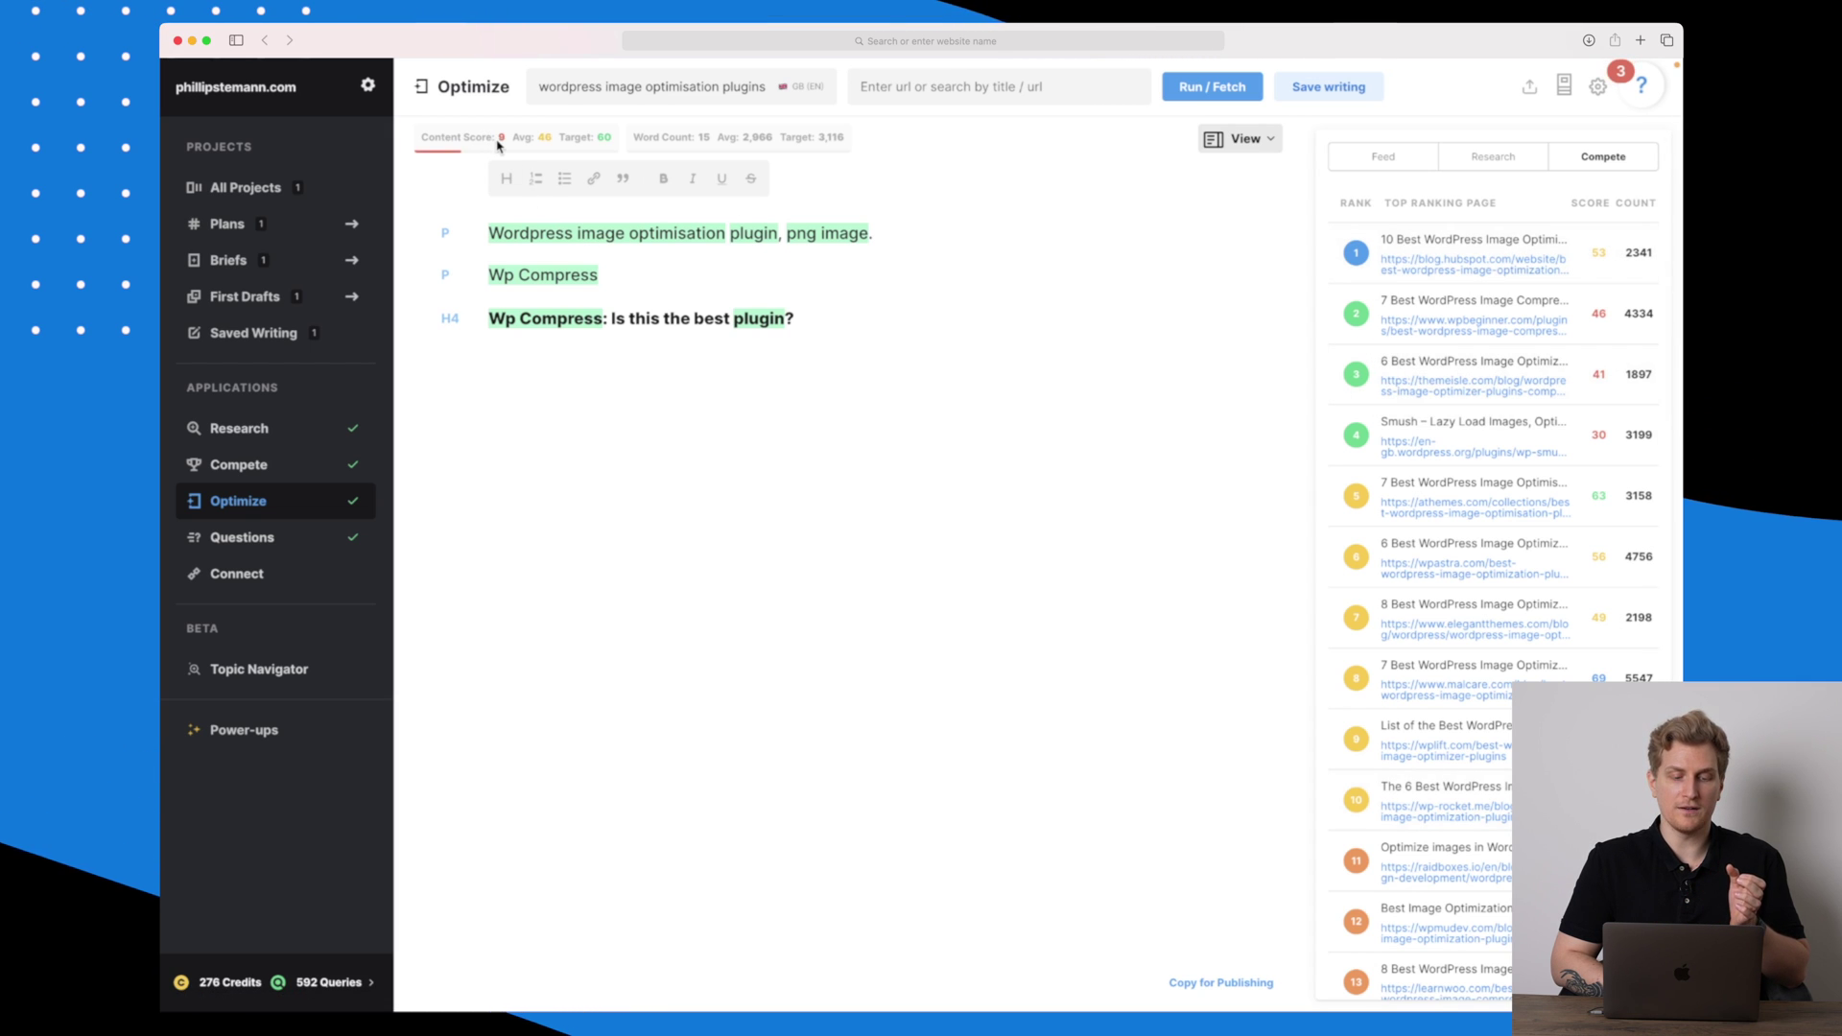
scroll(1509, 543, down, 4)
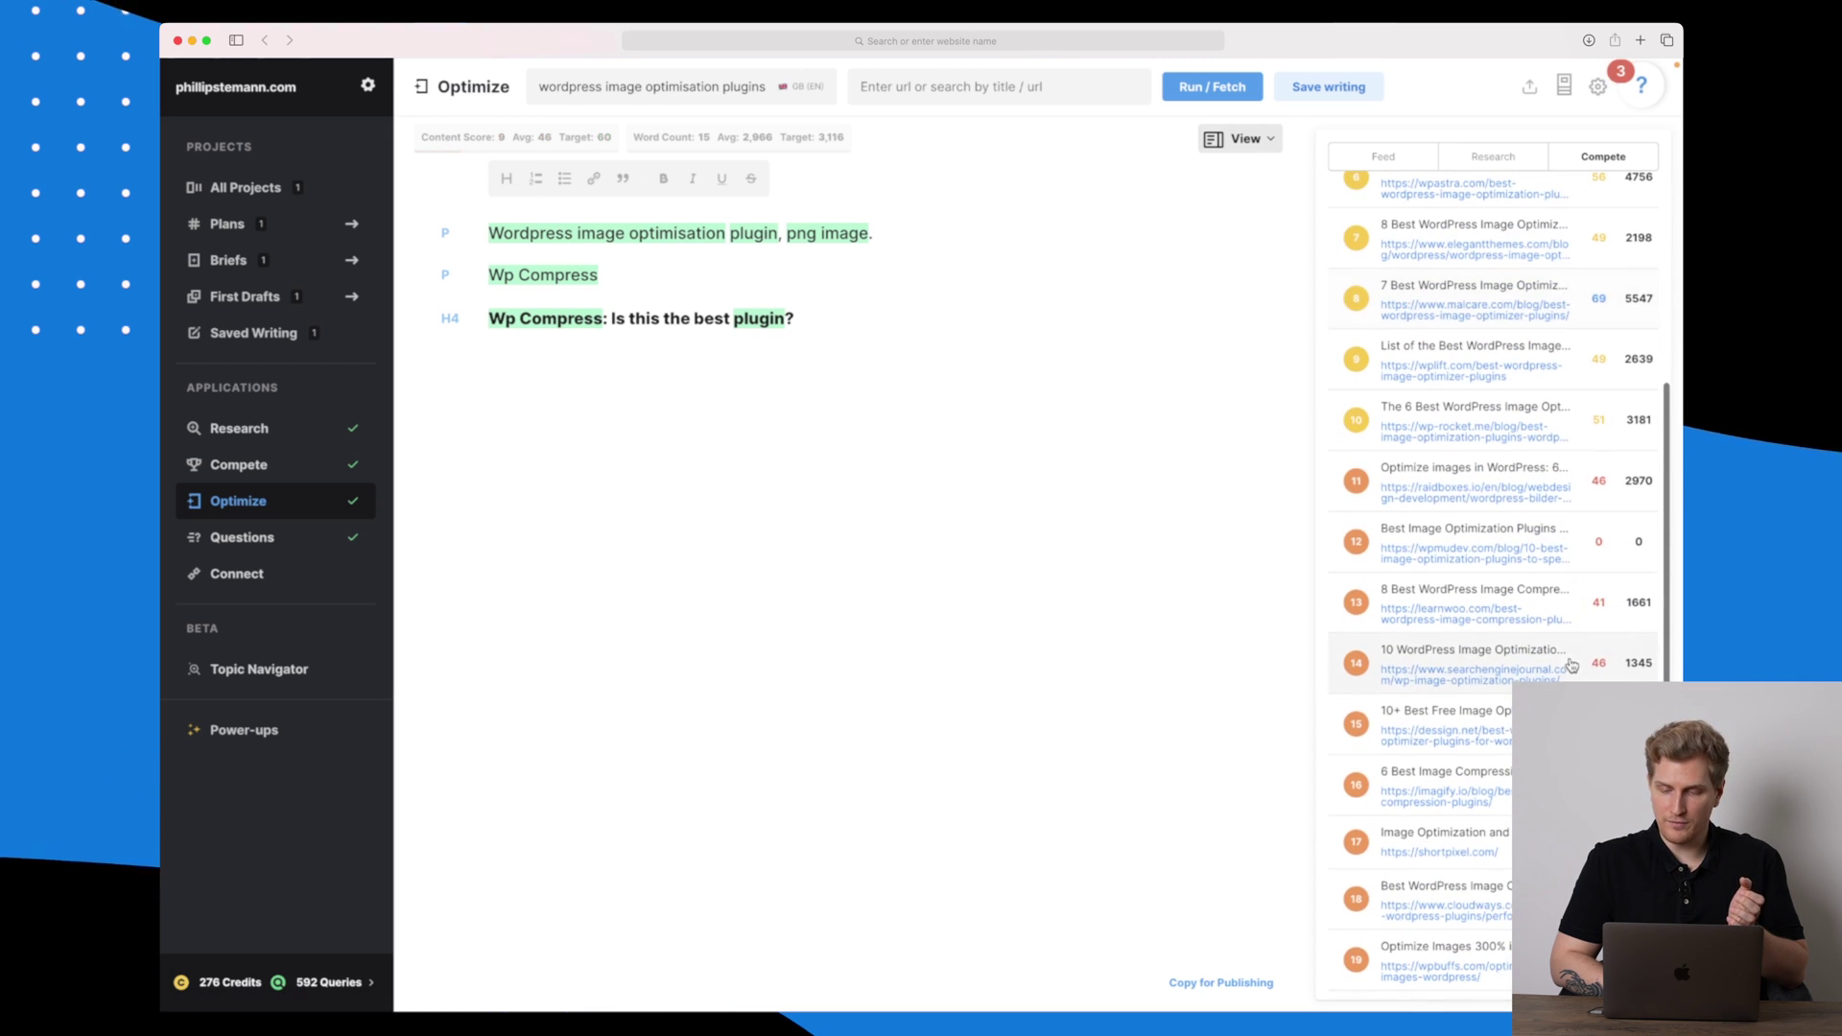
scroll(1507, 534, down, 1)
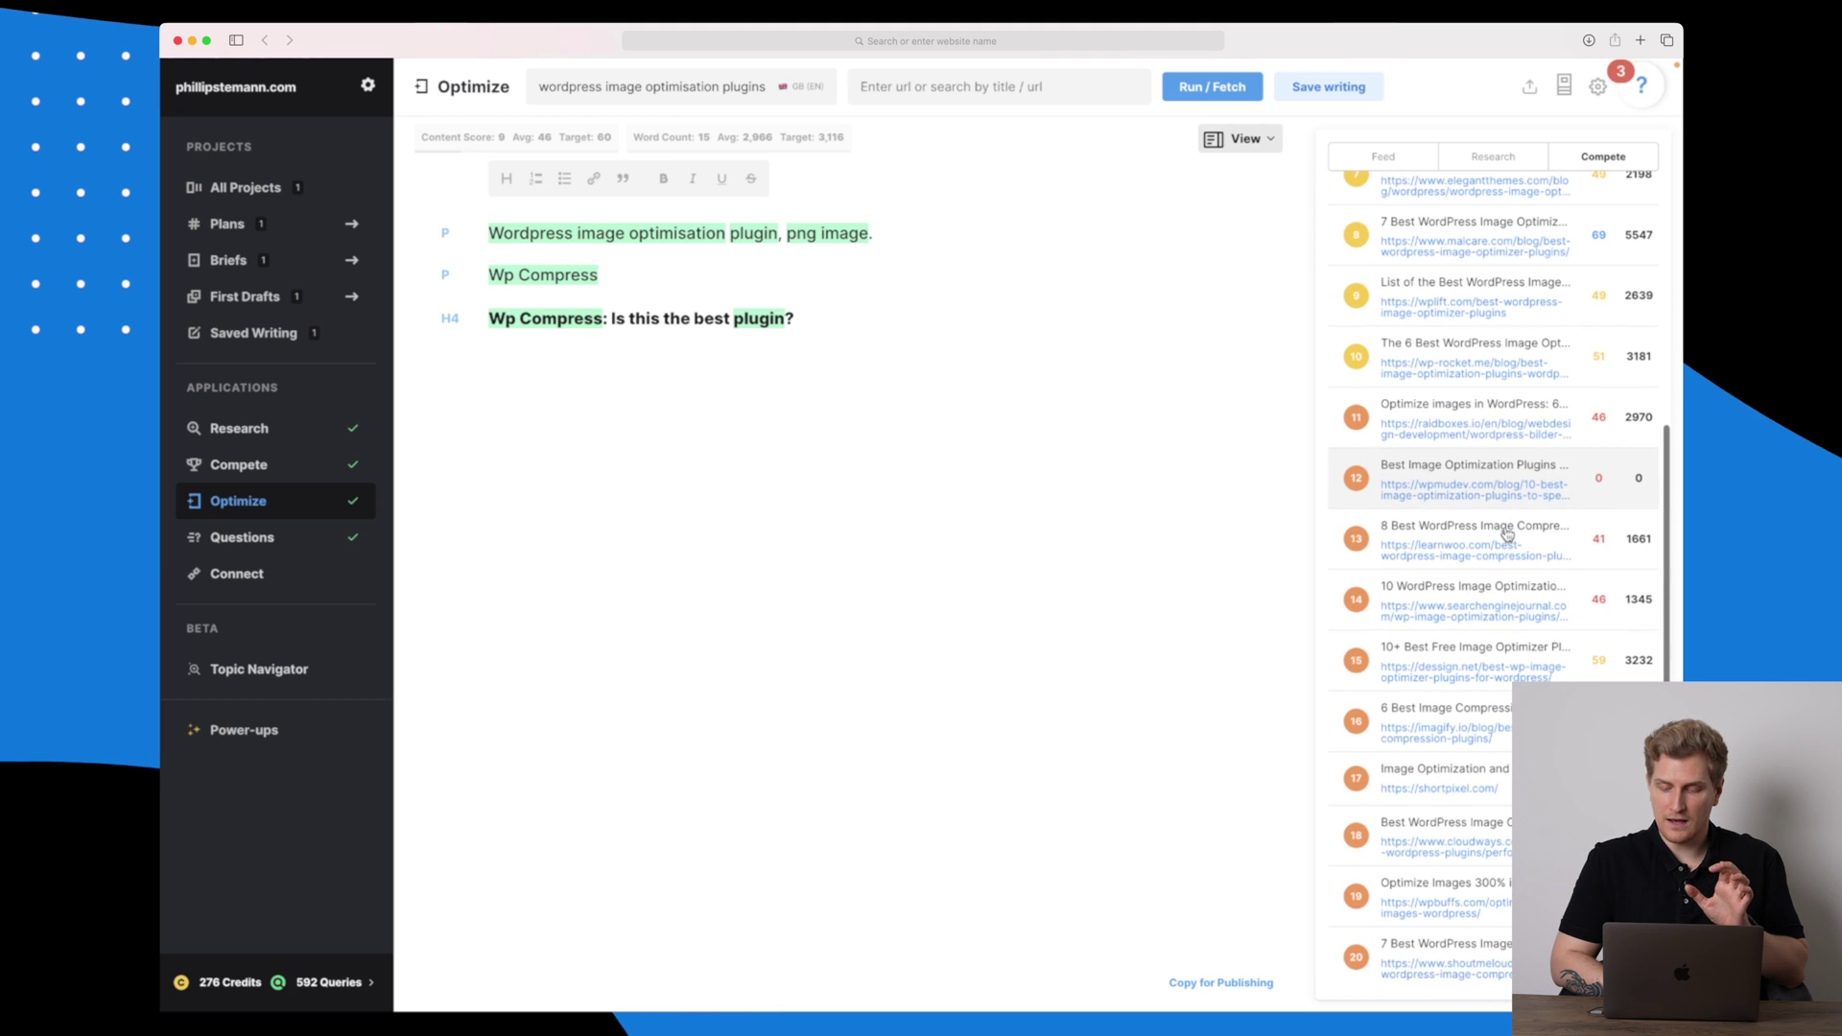
scroll(1507, 533, up, 5)
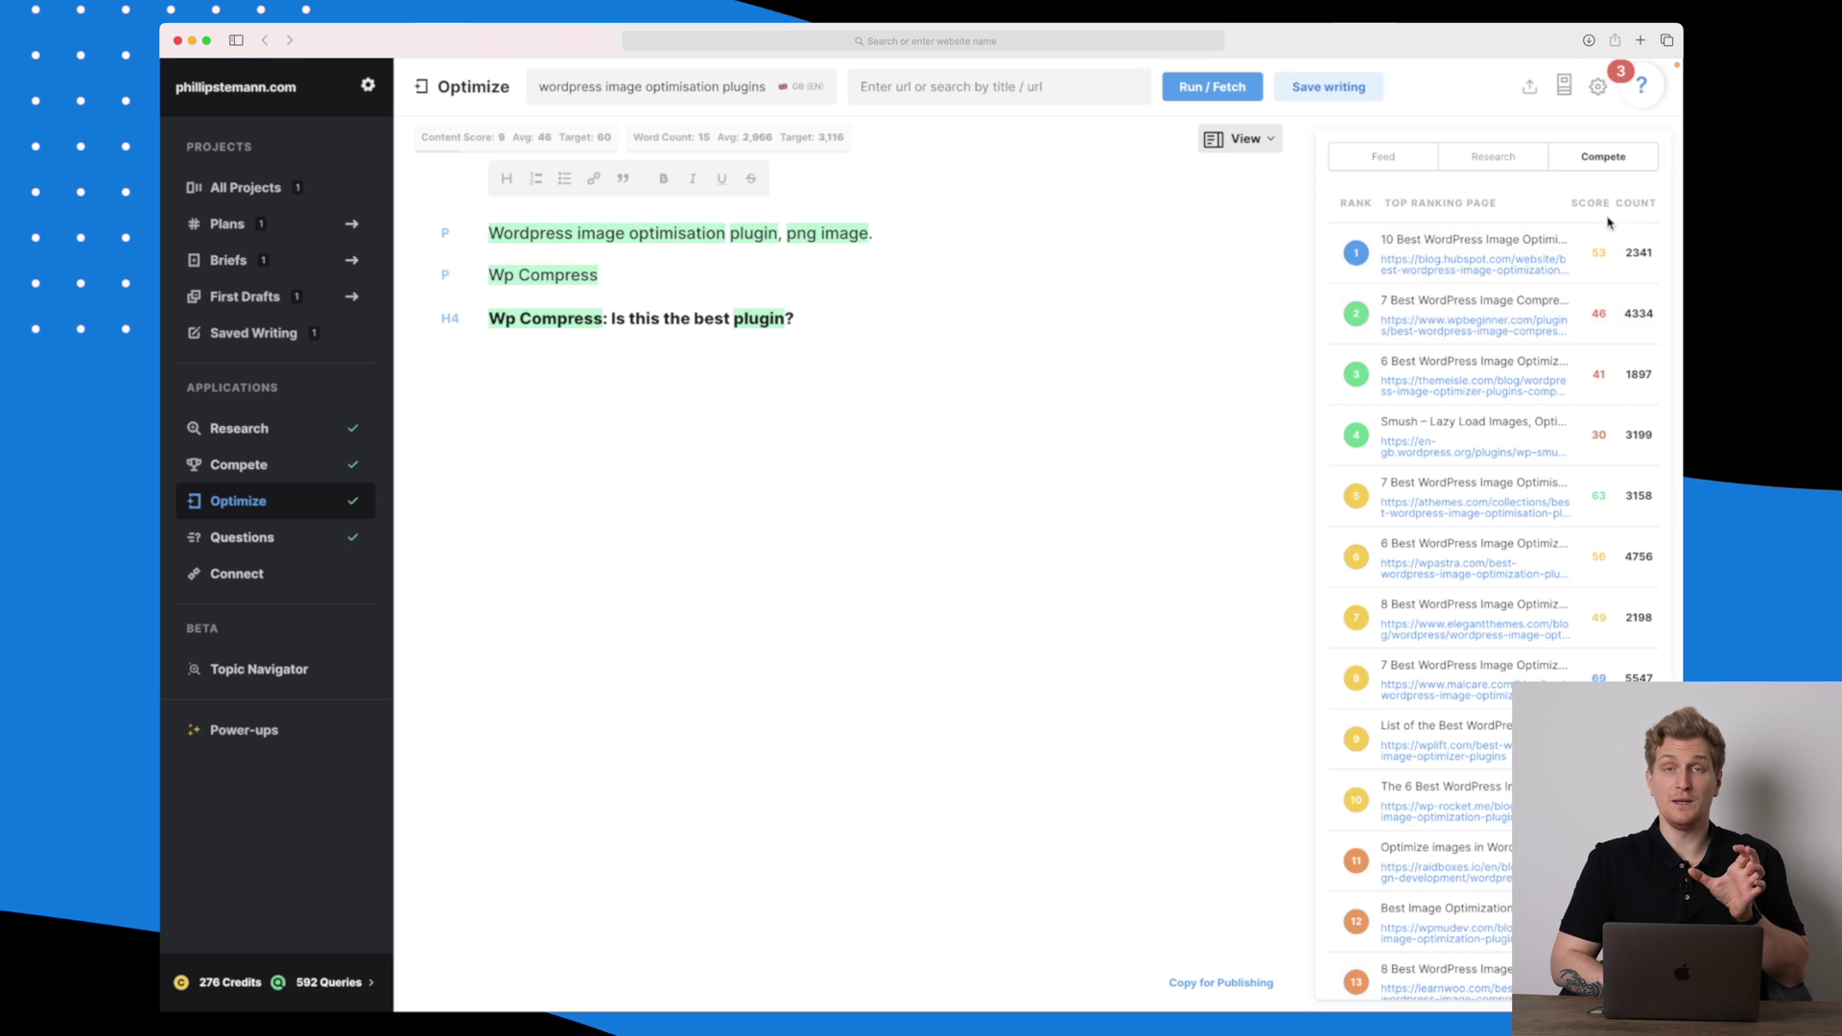
- Switch the Optimize side panel to the Feed keyword-usage suggestions and look them over
click(1382, 160)
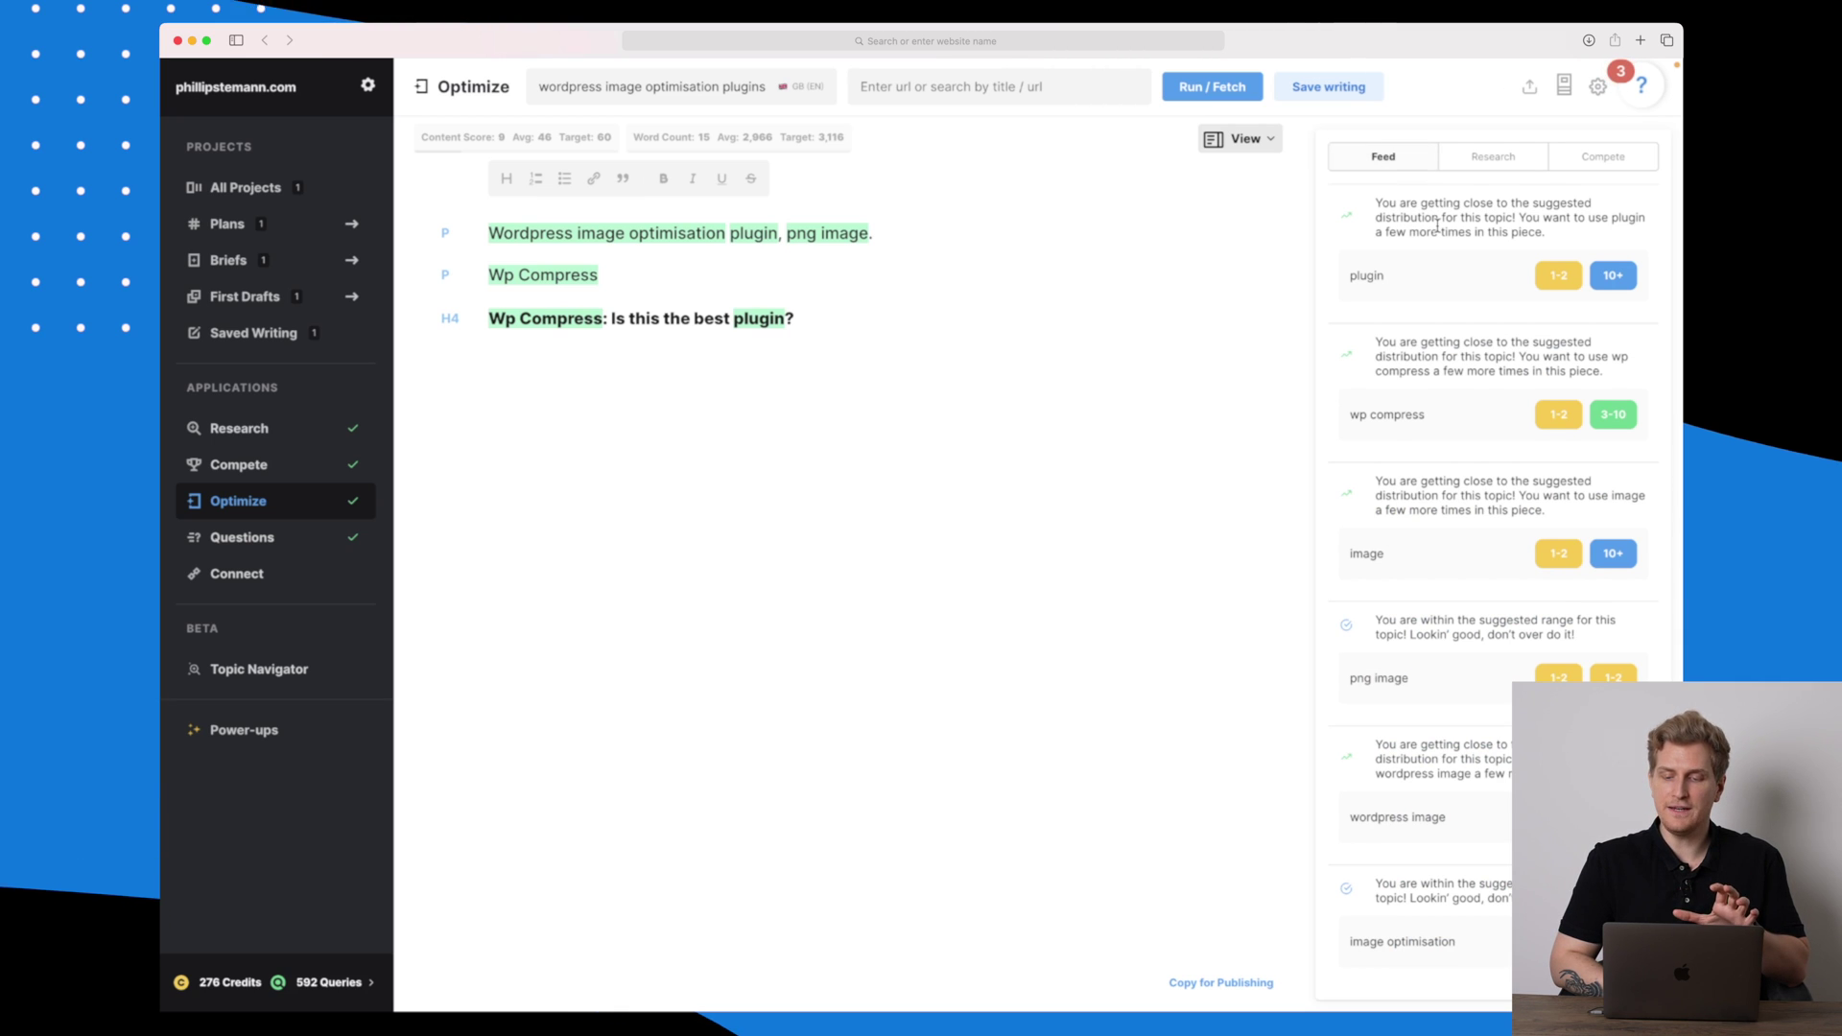
scroll(1438, 225, down, 1)
scroll(1438, 225, up, 1)
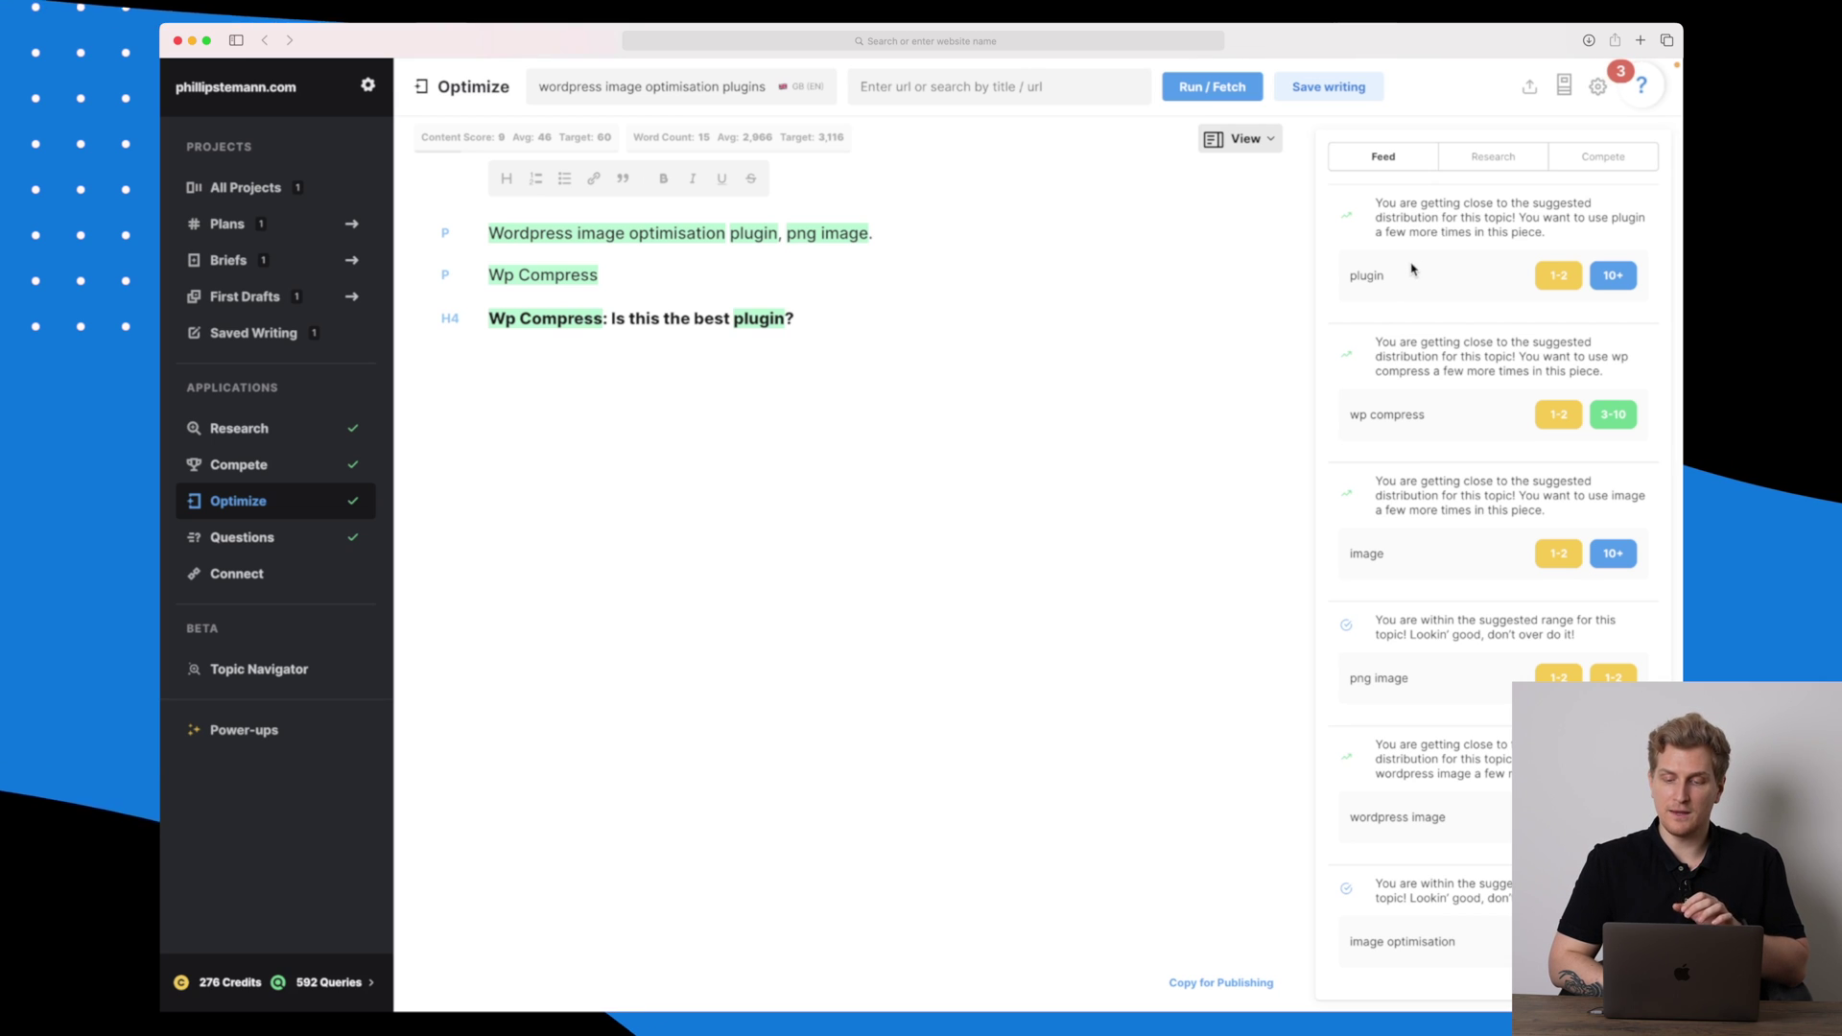
- Select 'plugin' and 'image' in the suggestion cards, then save the draft to the inventory
double_click(1355, 275)
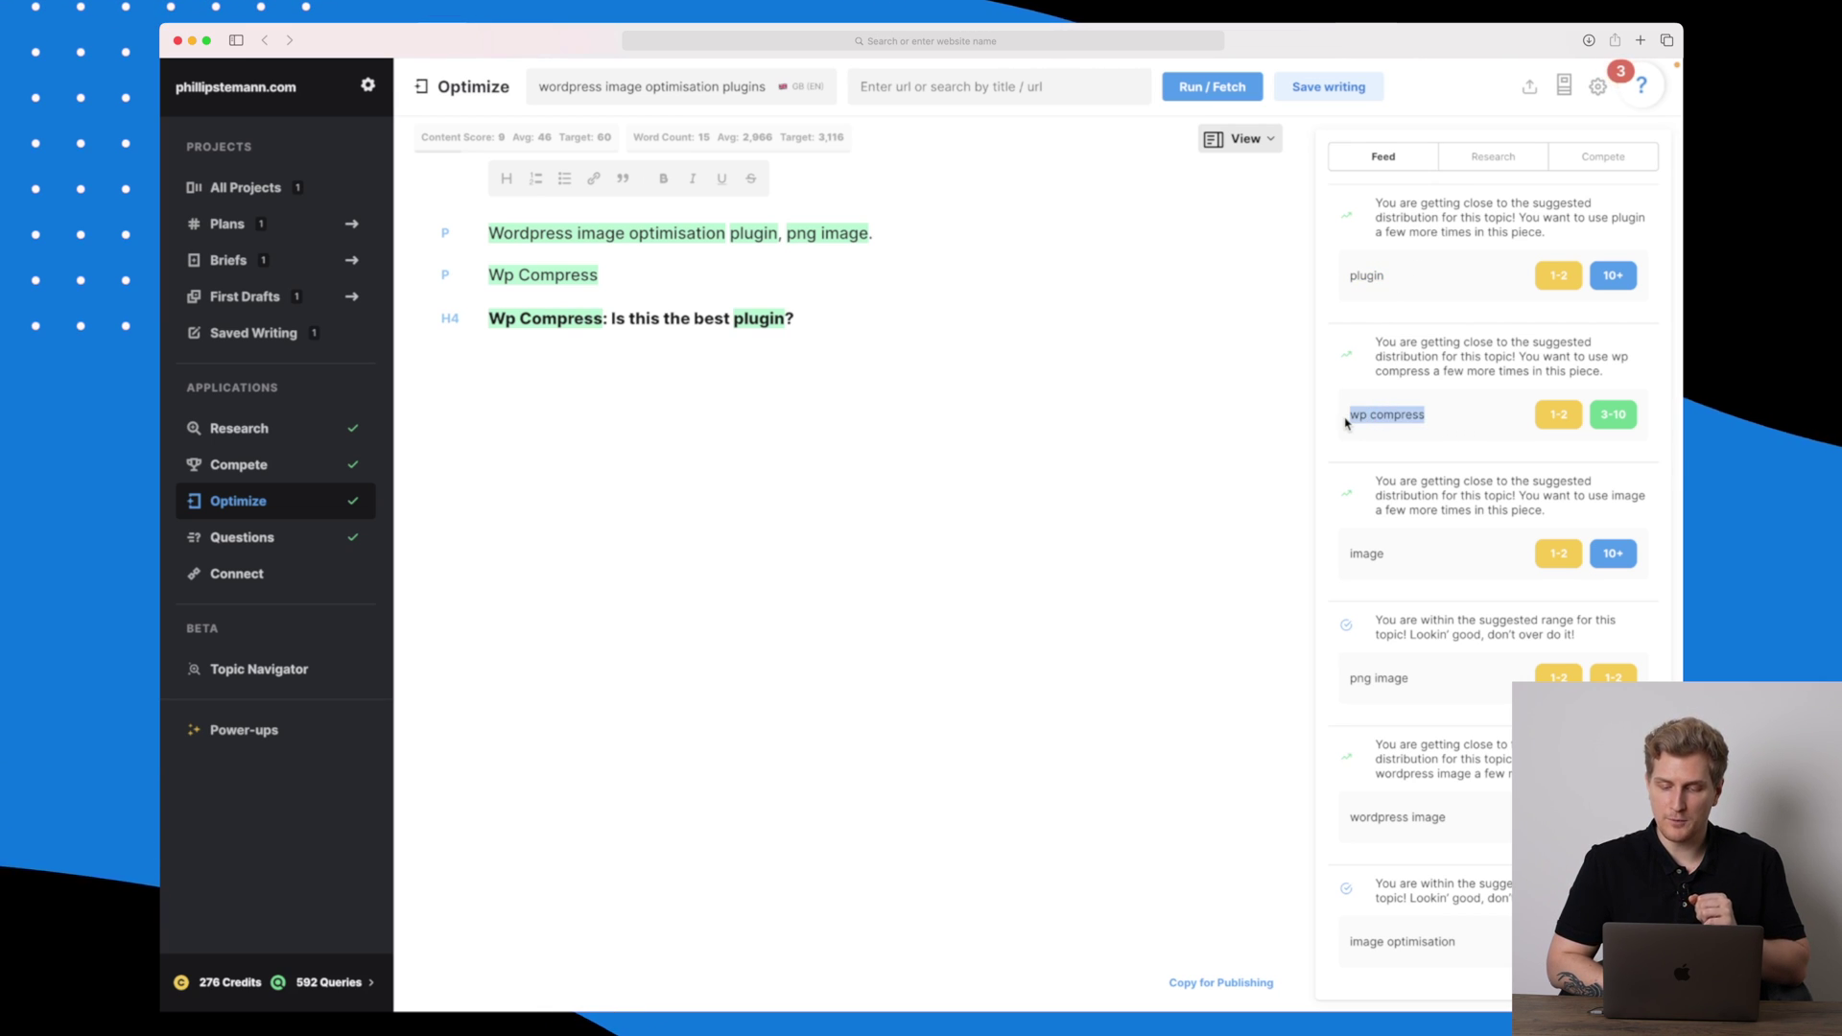
scroll(1350, 415, down, 1)
double_click(1367, 552)
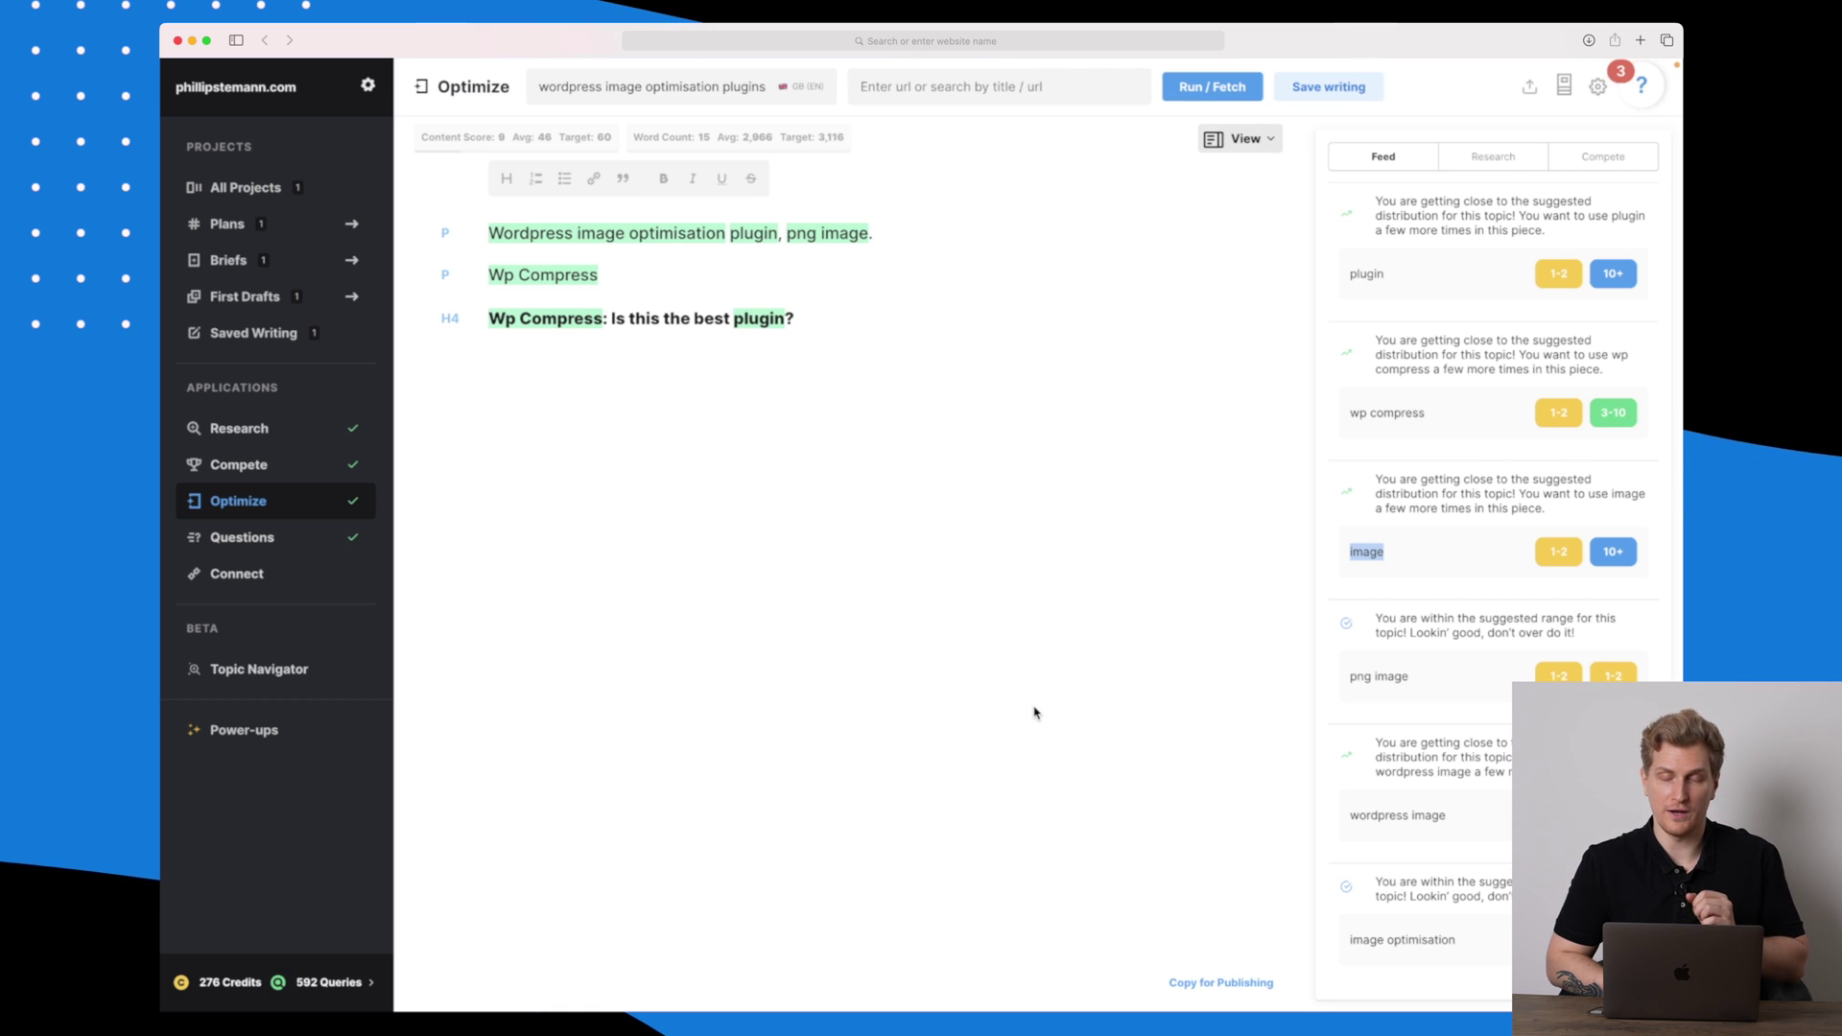
click(1341, 92)
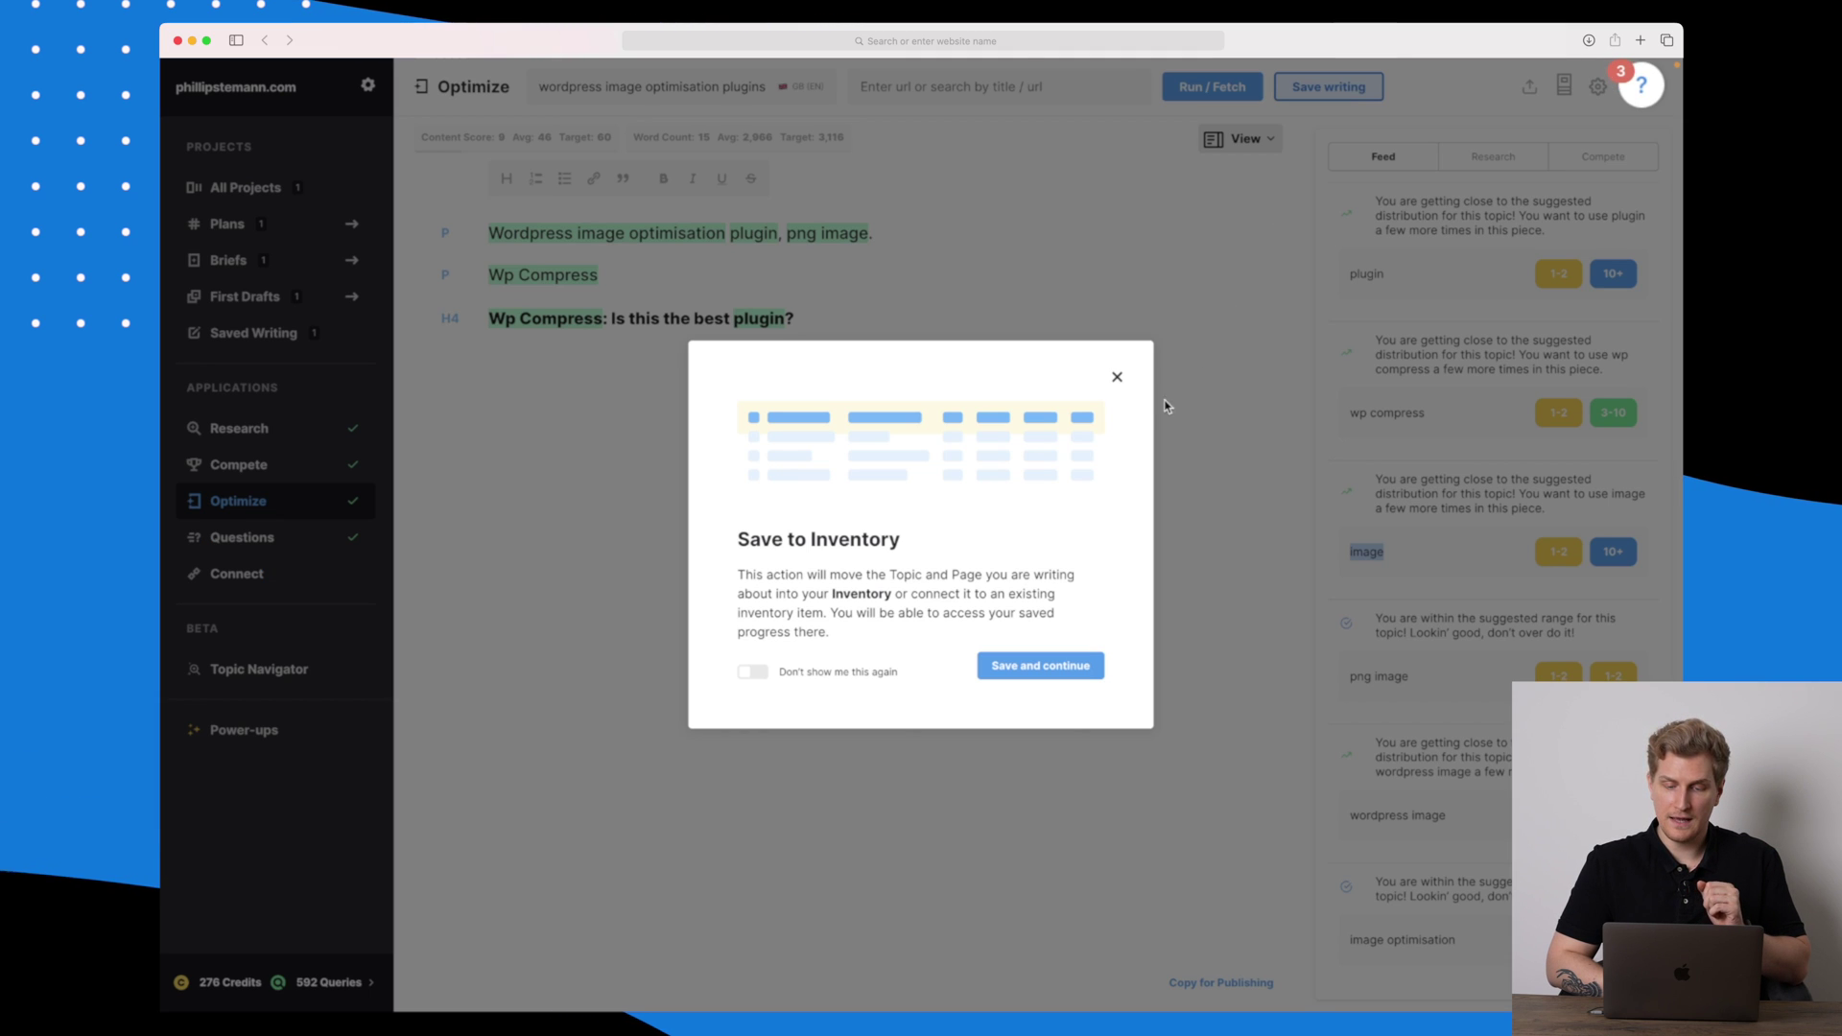
- Dismiss the Save to Inventory prompt and copy the 15-word draft for publishing
click(1117, 379)
click(1206, 984)
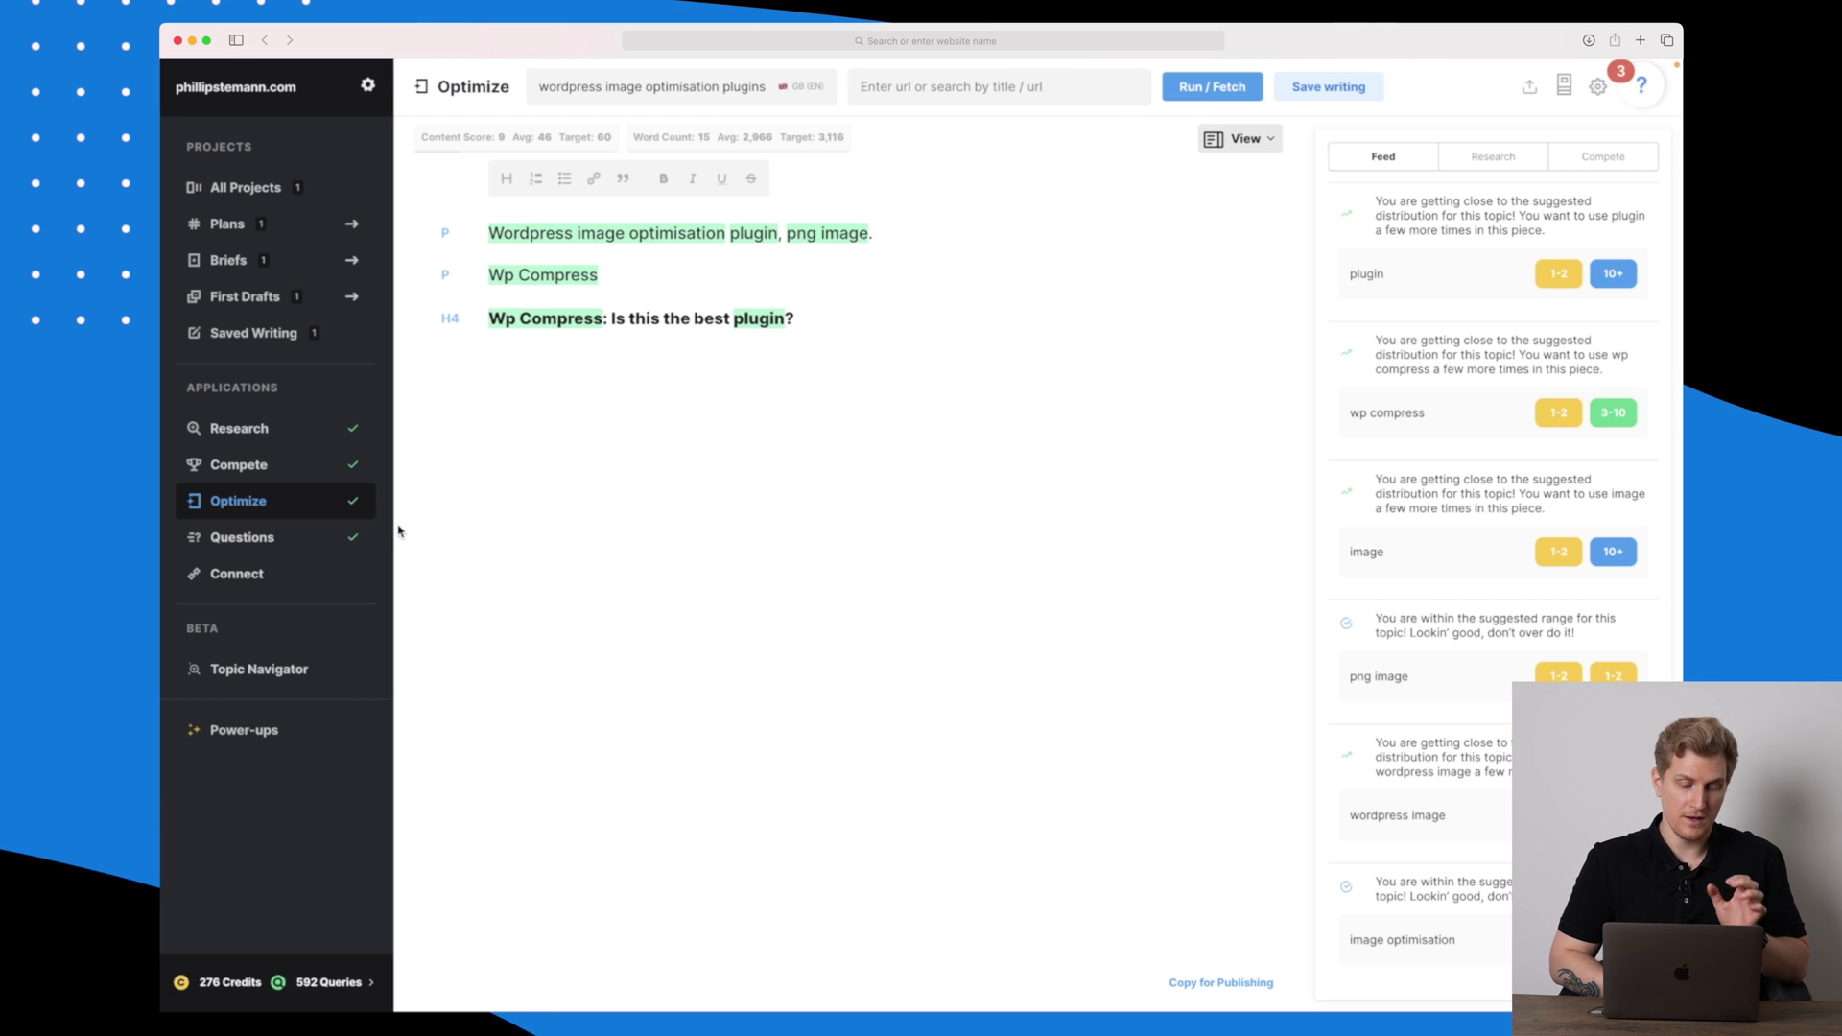
- Open the Questions list for the topic and scroll through the suggested questions
click(287, 544)
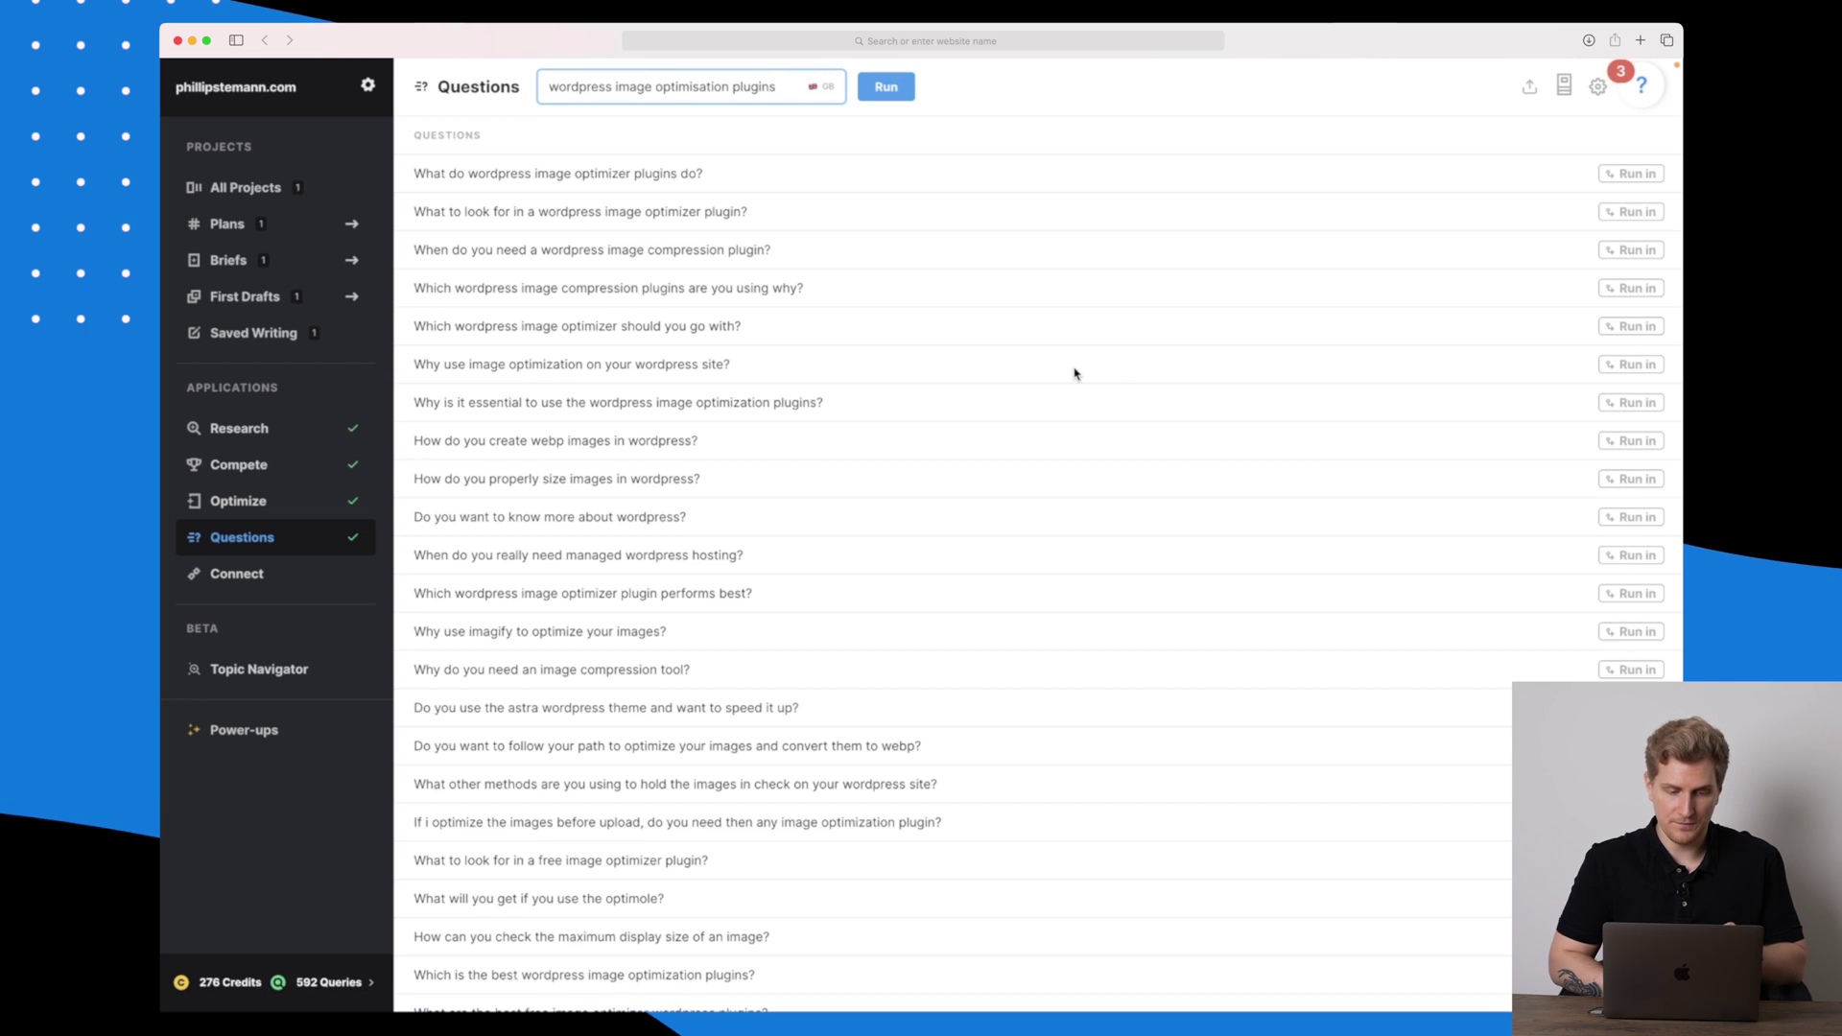
scroll(883, 298, down, 3)
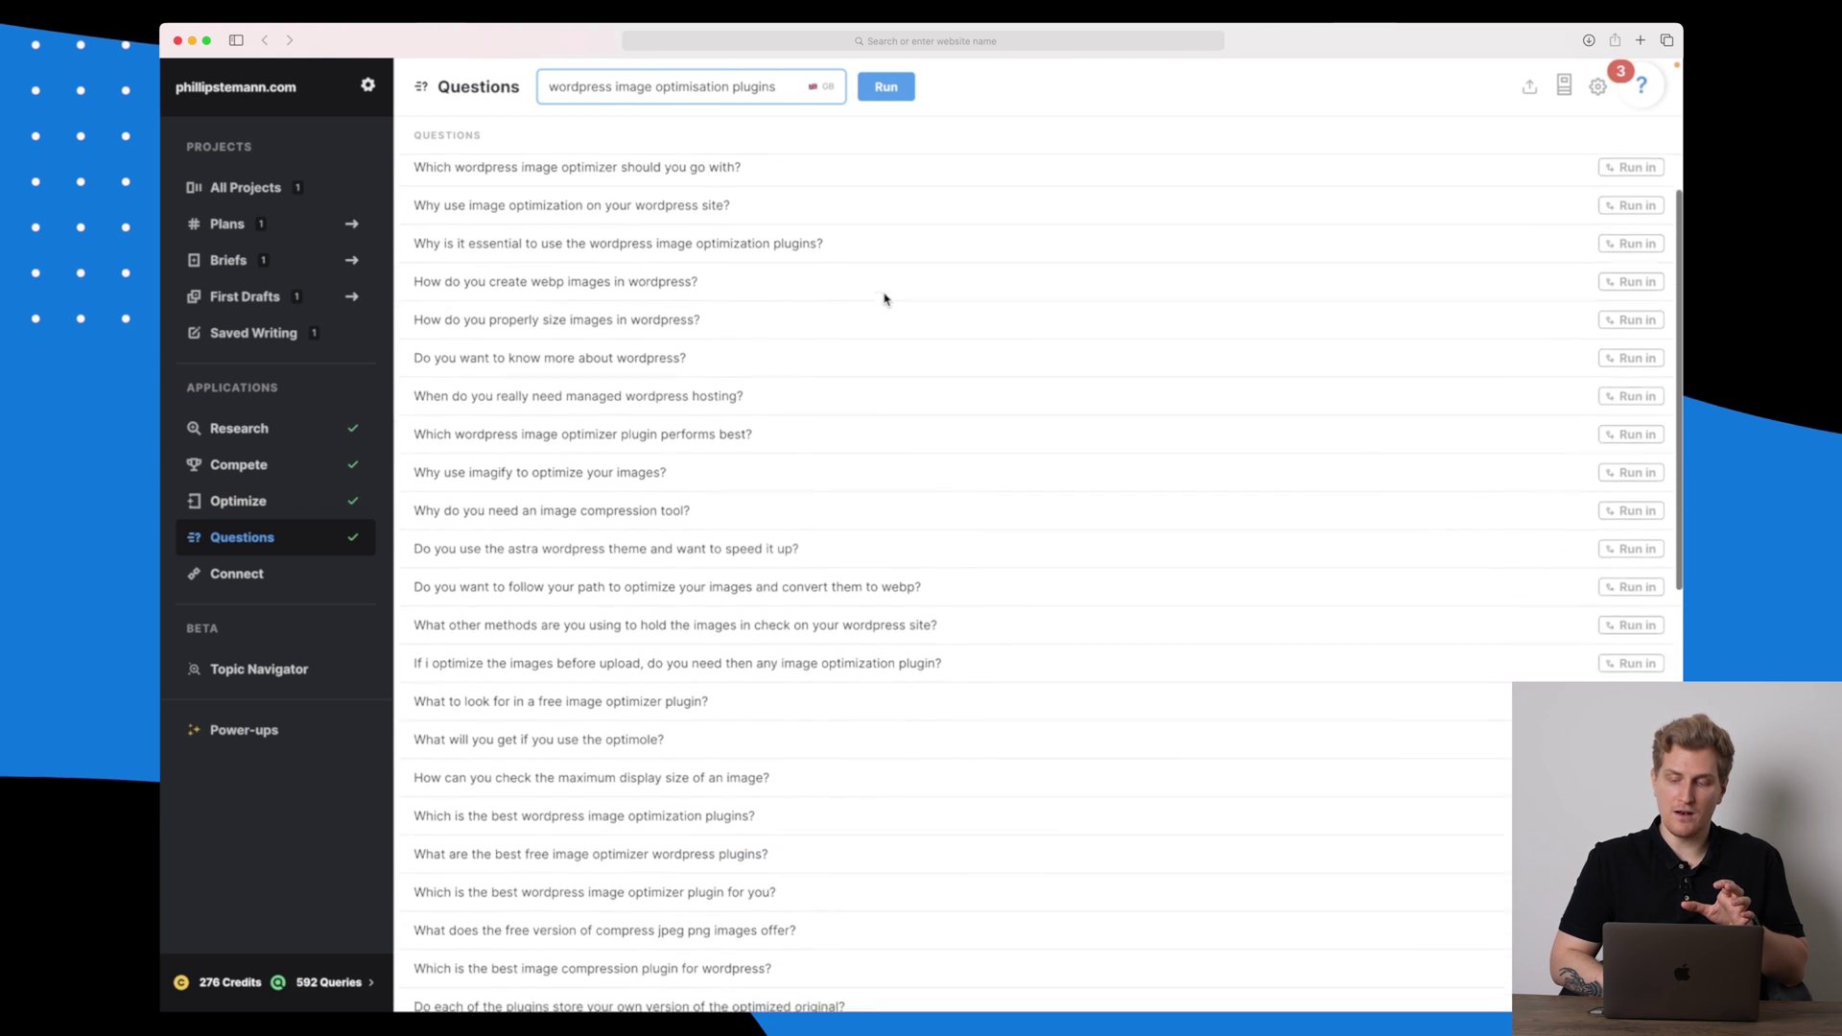
scroll(884, 297, down, 6)
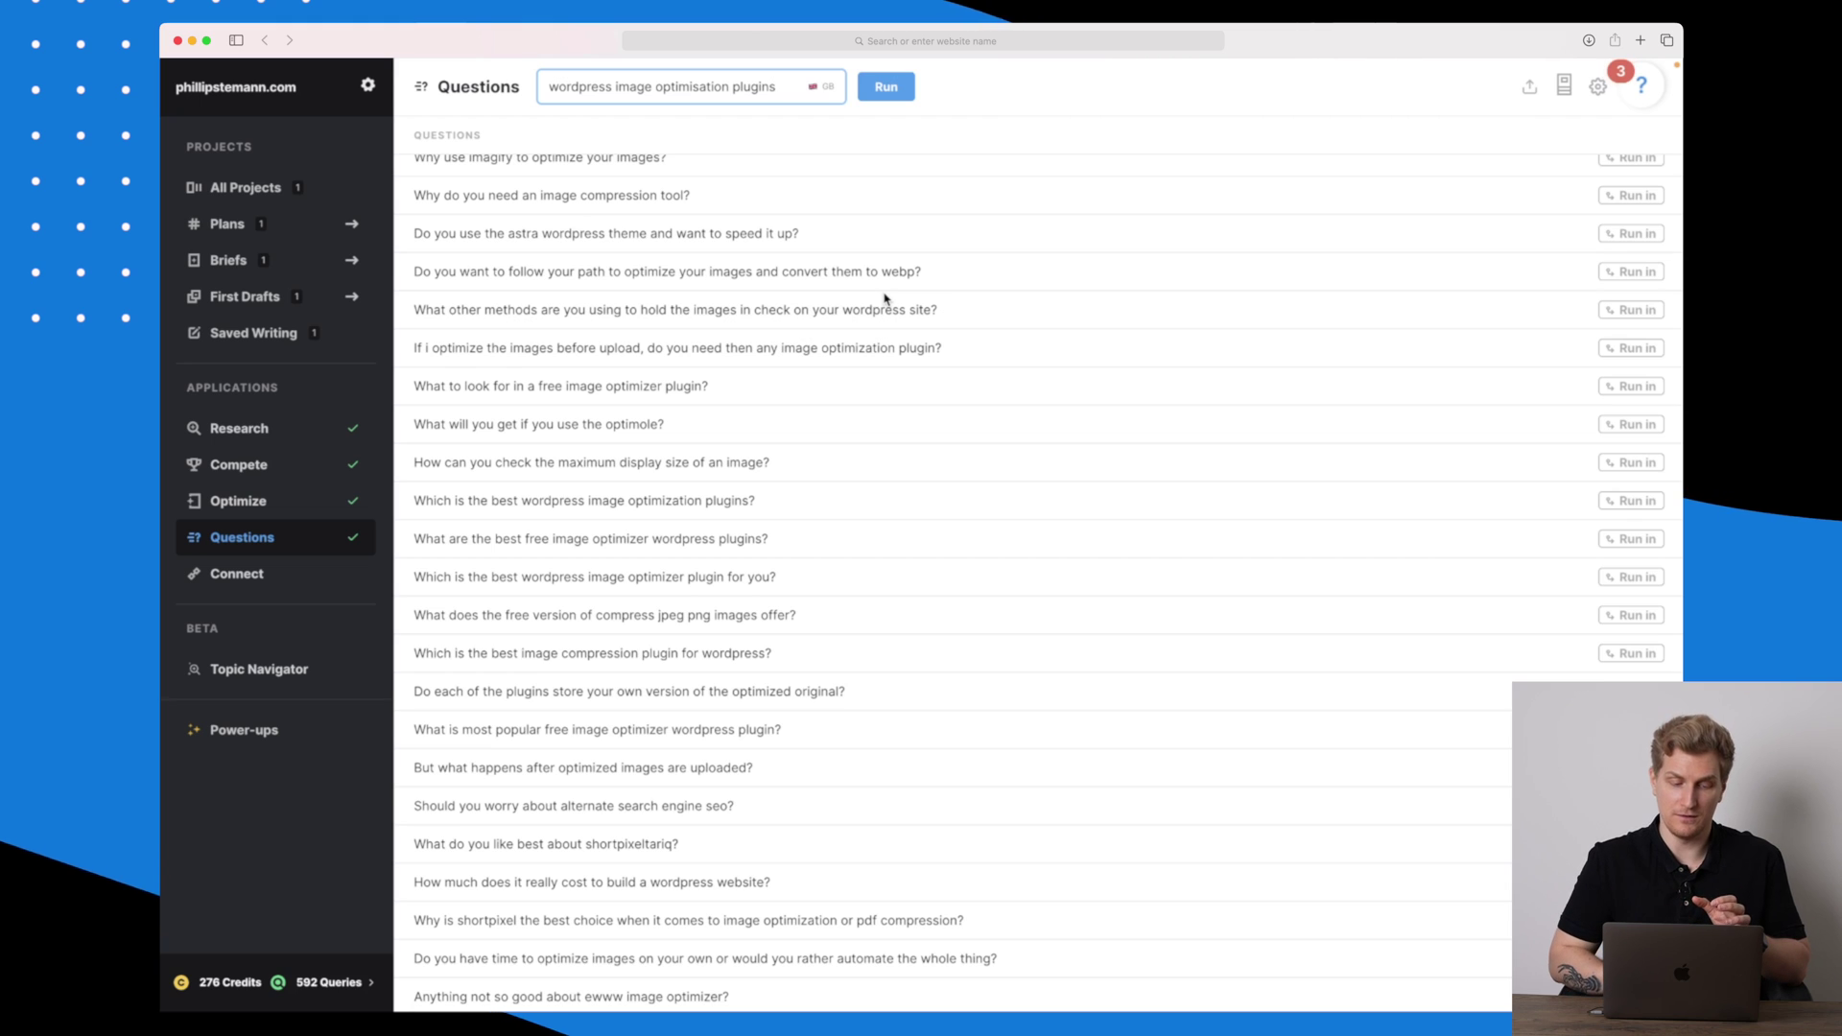
scroll(884, 297, up, 9)
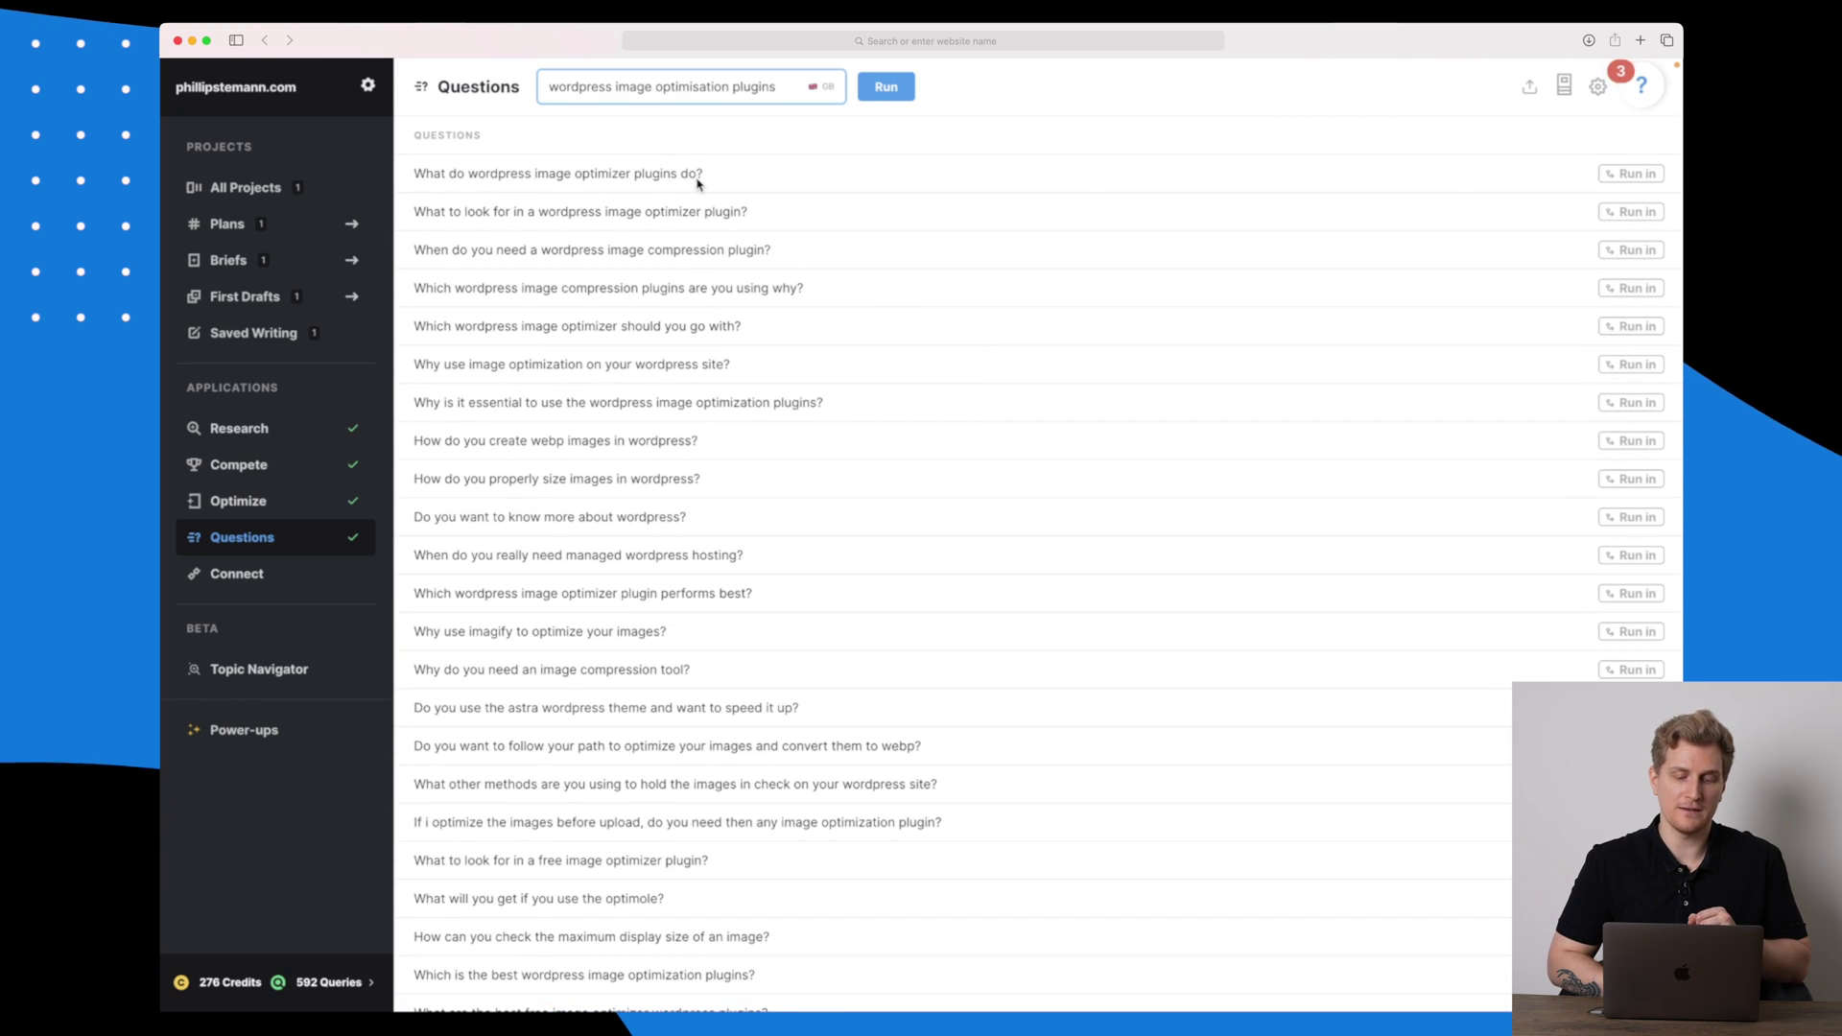
- Check the first question's Run in options twice without choosing, then go to Connect
click(1636, 174)
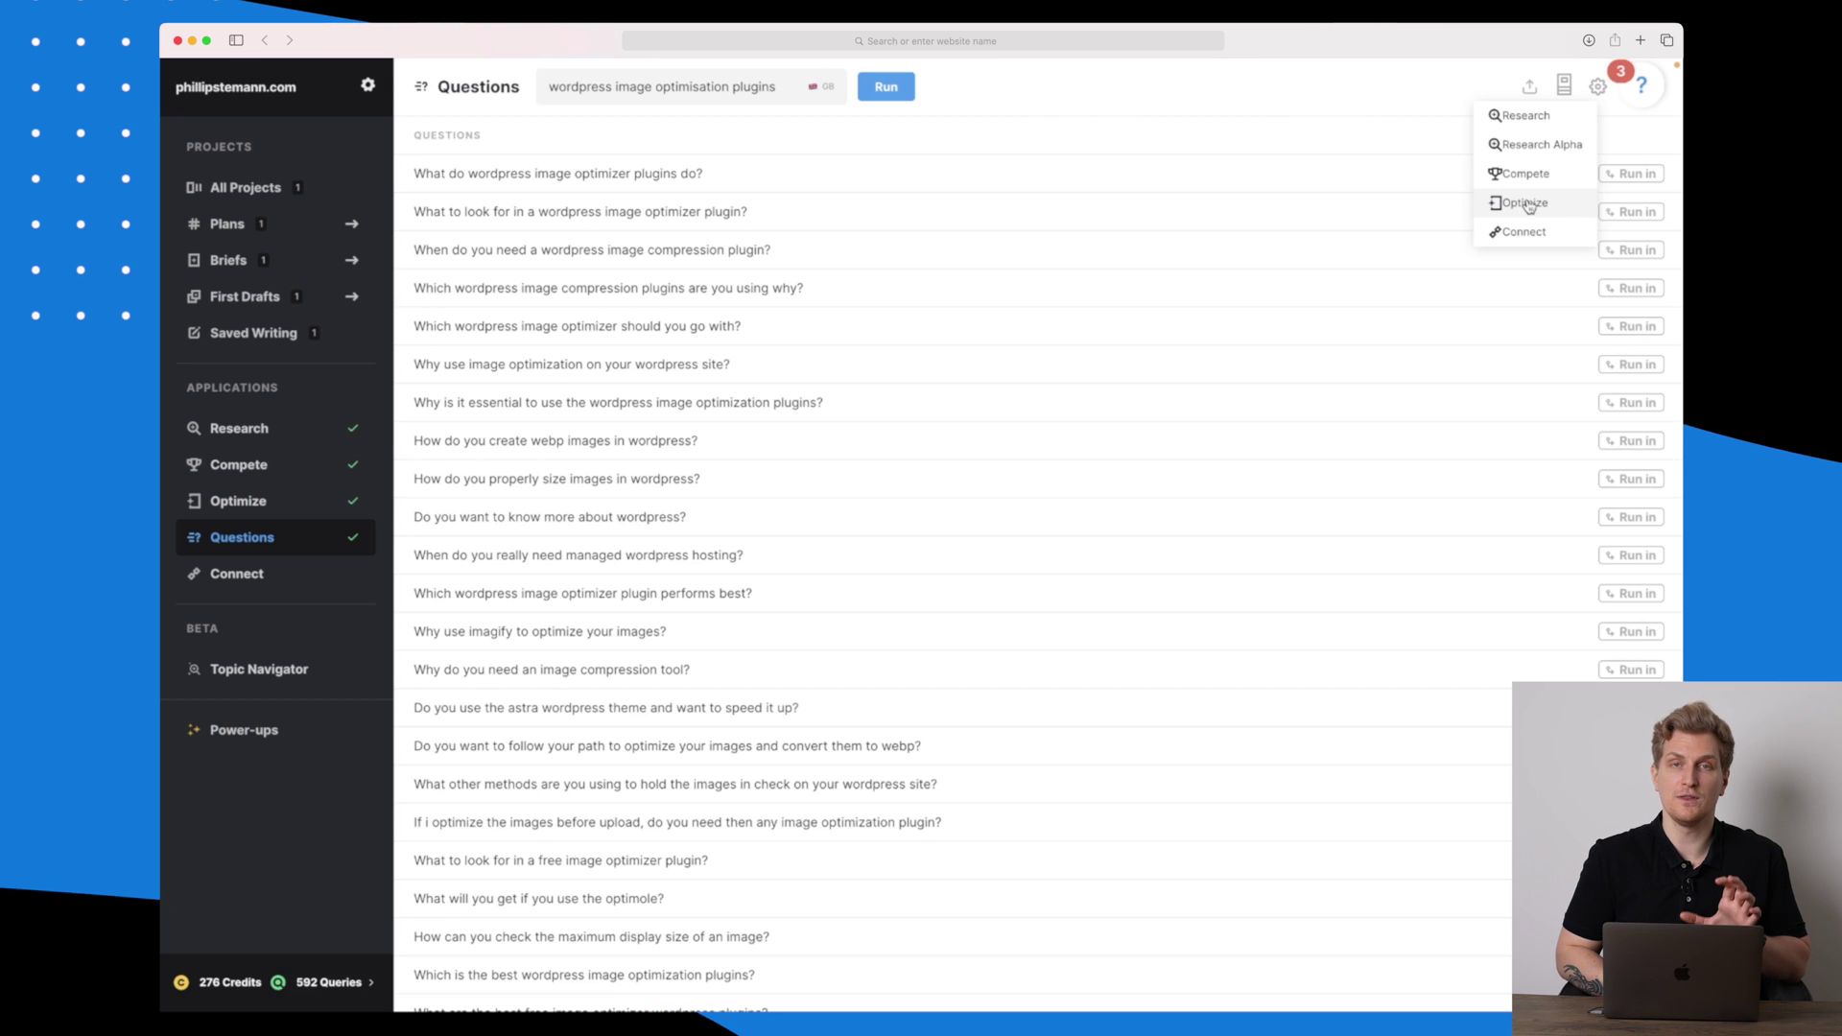
click(1046, 154)
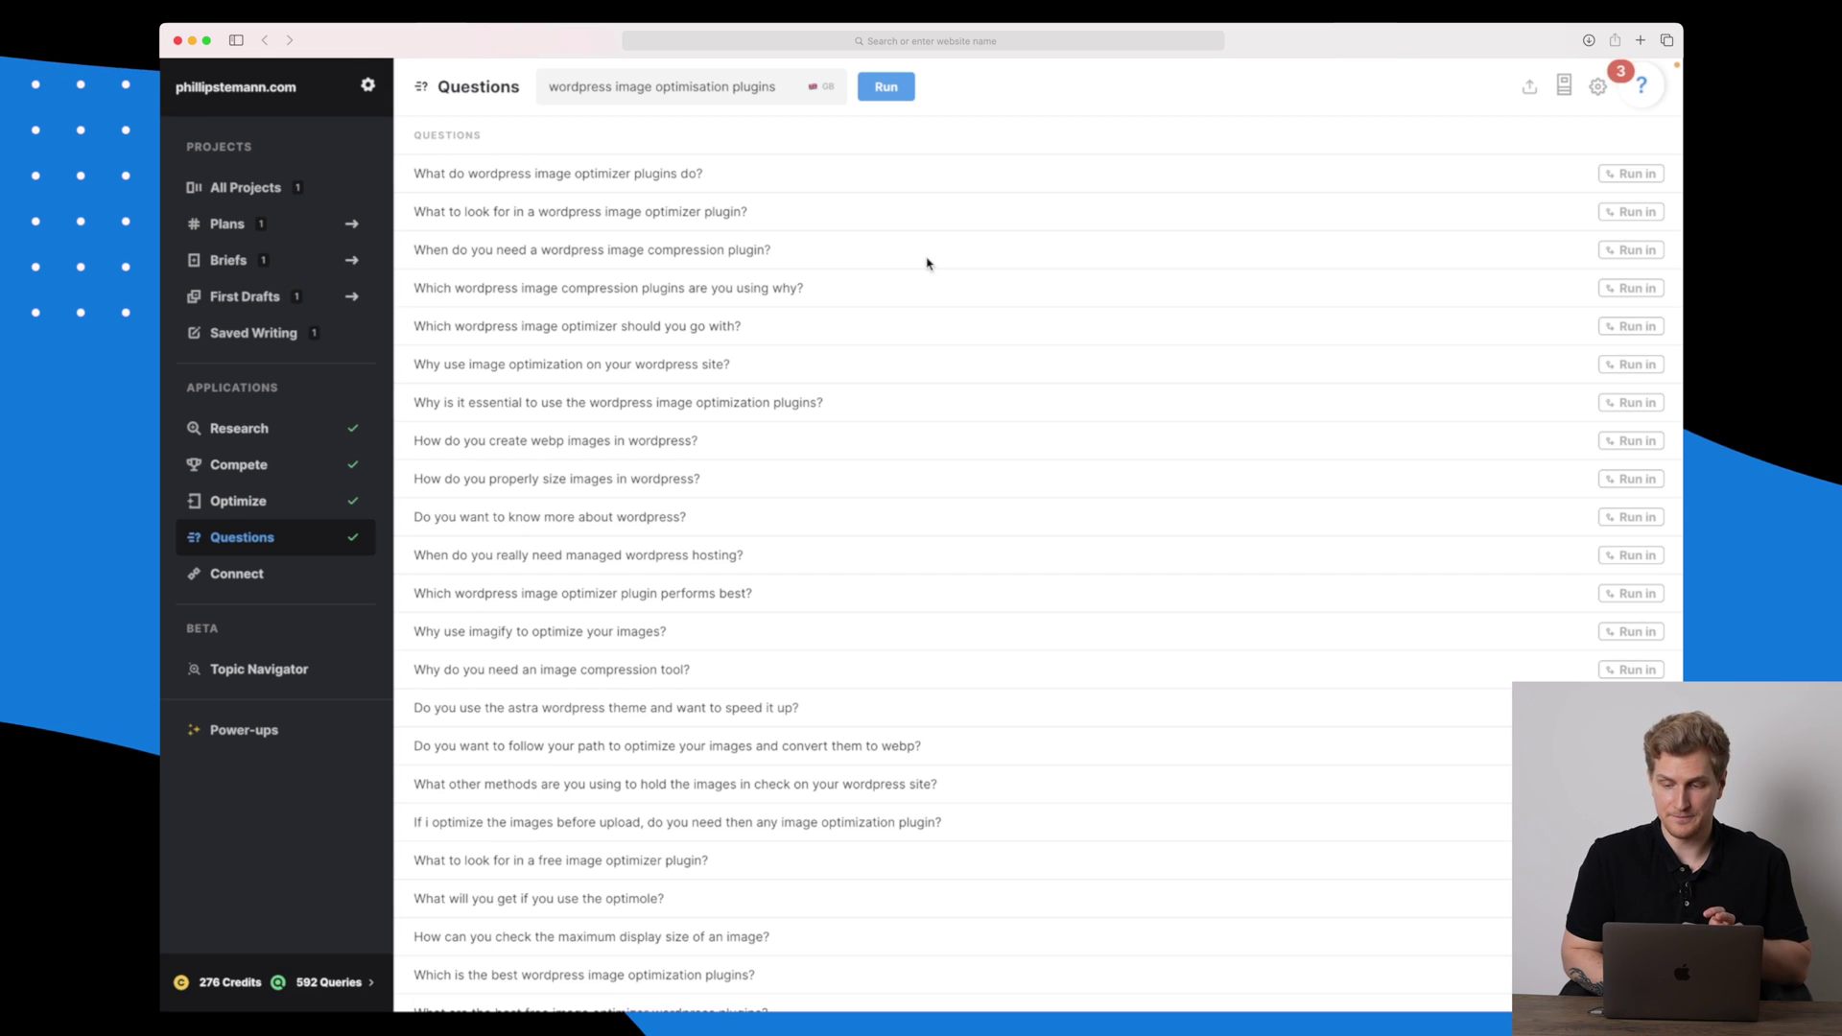
click(1632, 176)
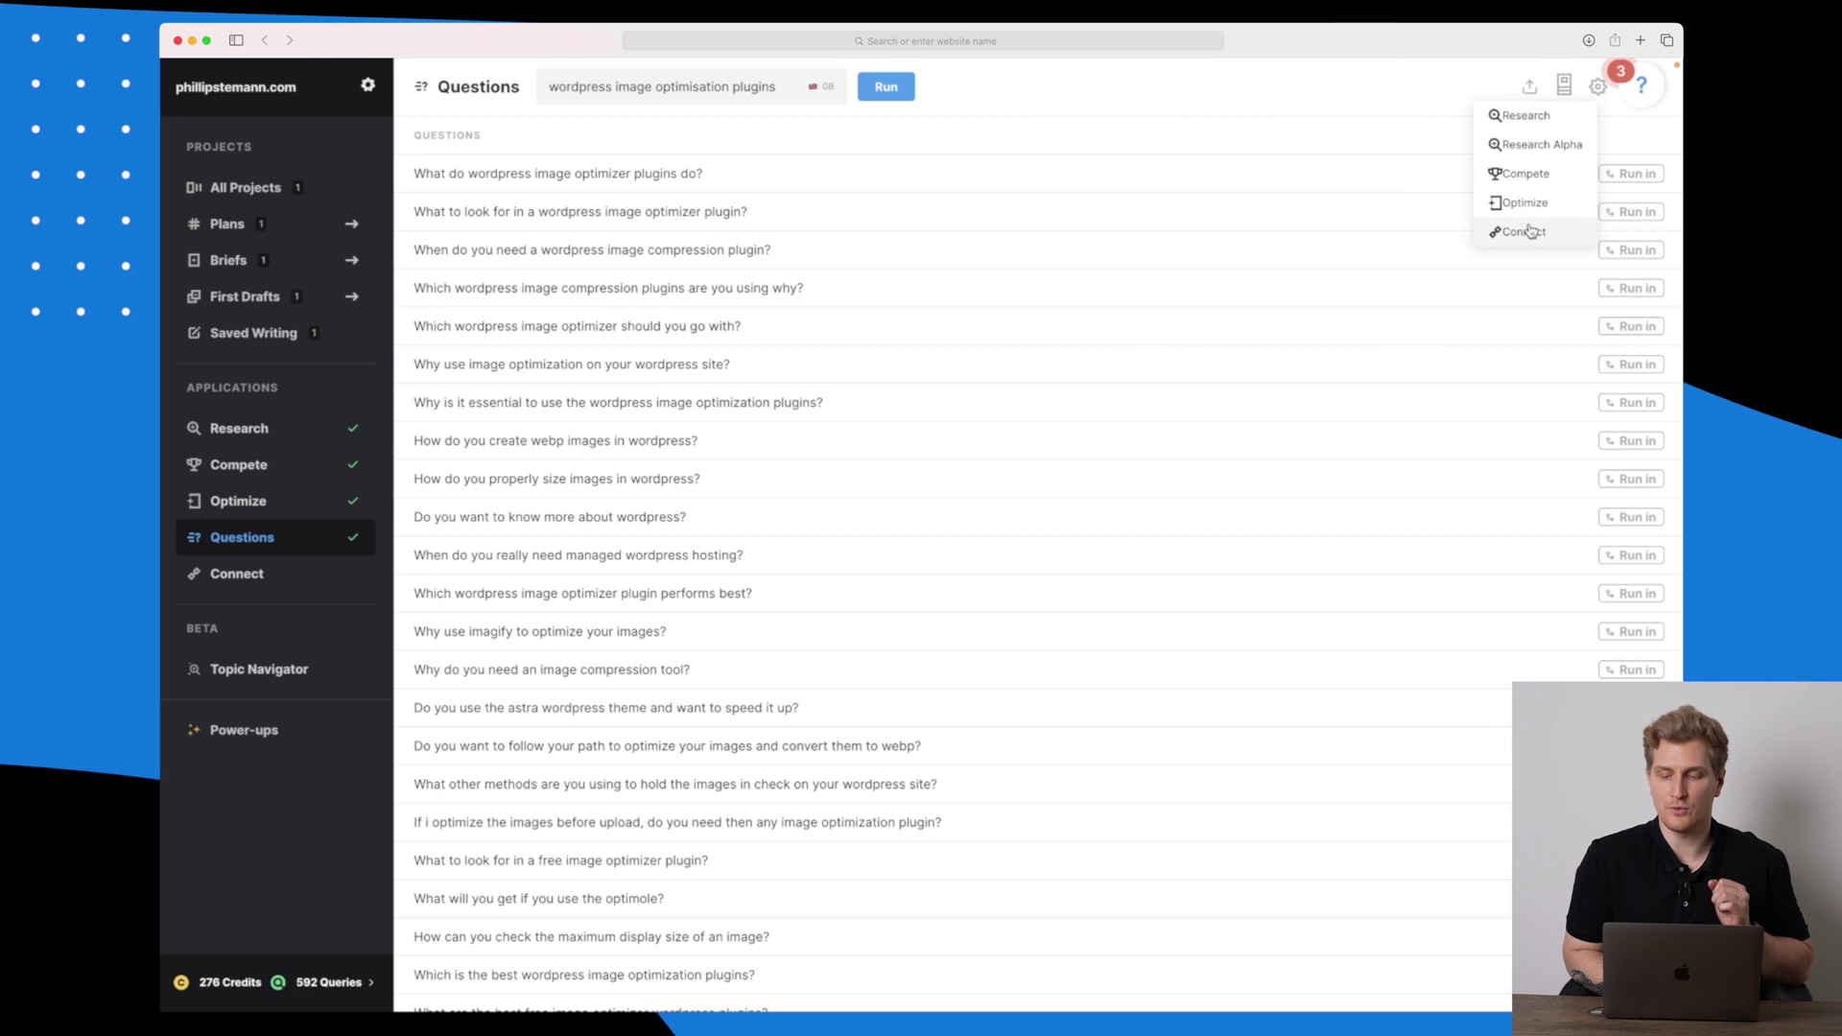
click(990, 255)
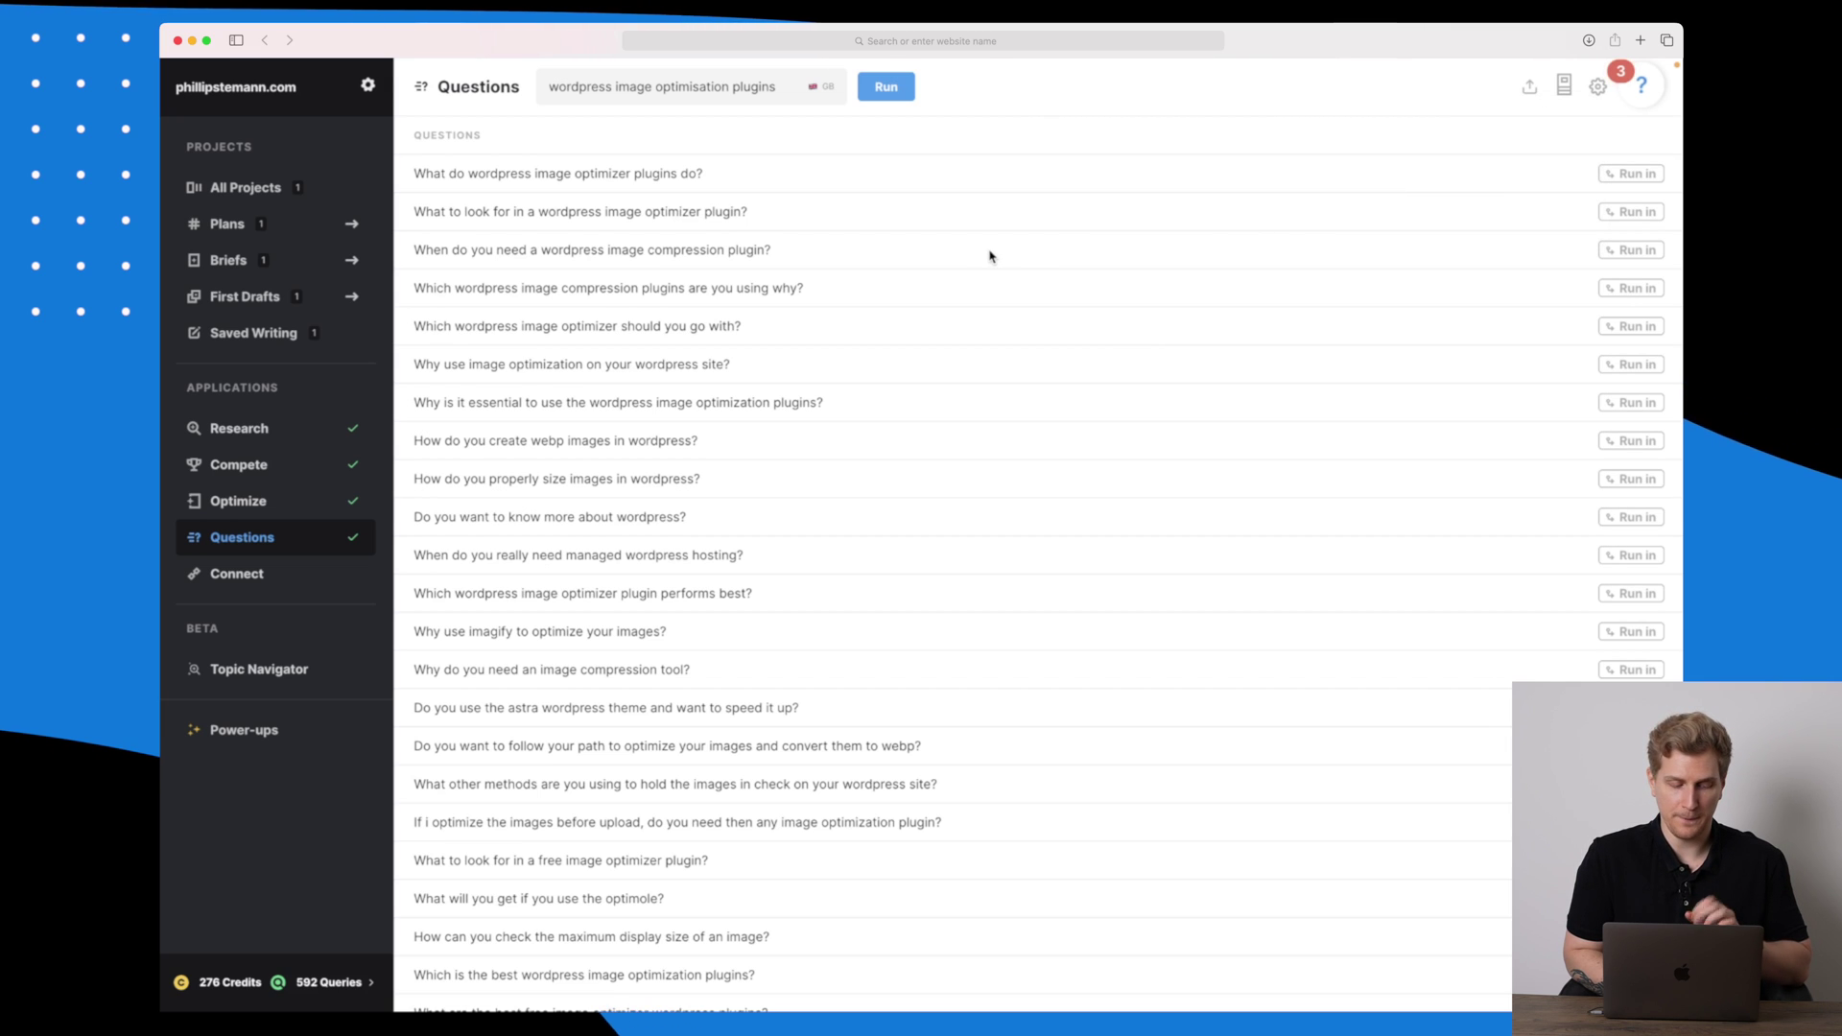
click(247, 578)
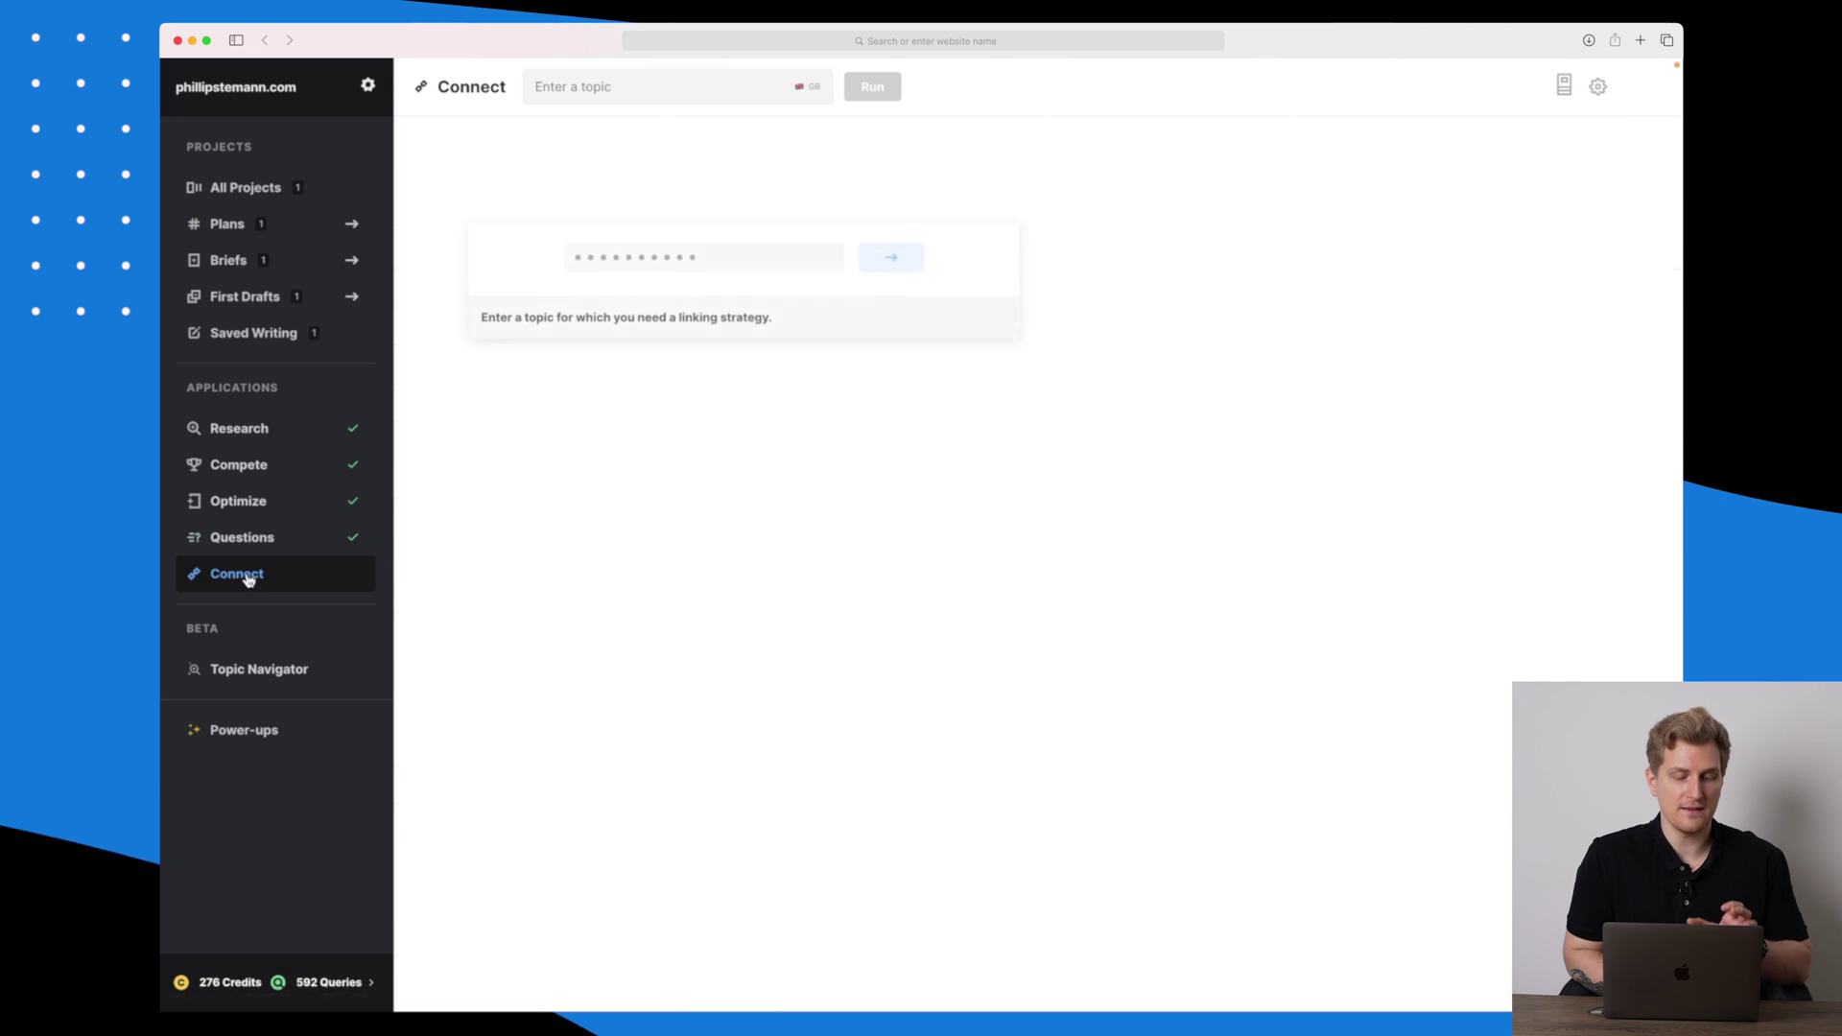
- Run Connect on the topic 'wordpress image optimisation plugins' to get internal linking suggestions
click(627, 87)
text(wordpress)
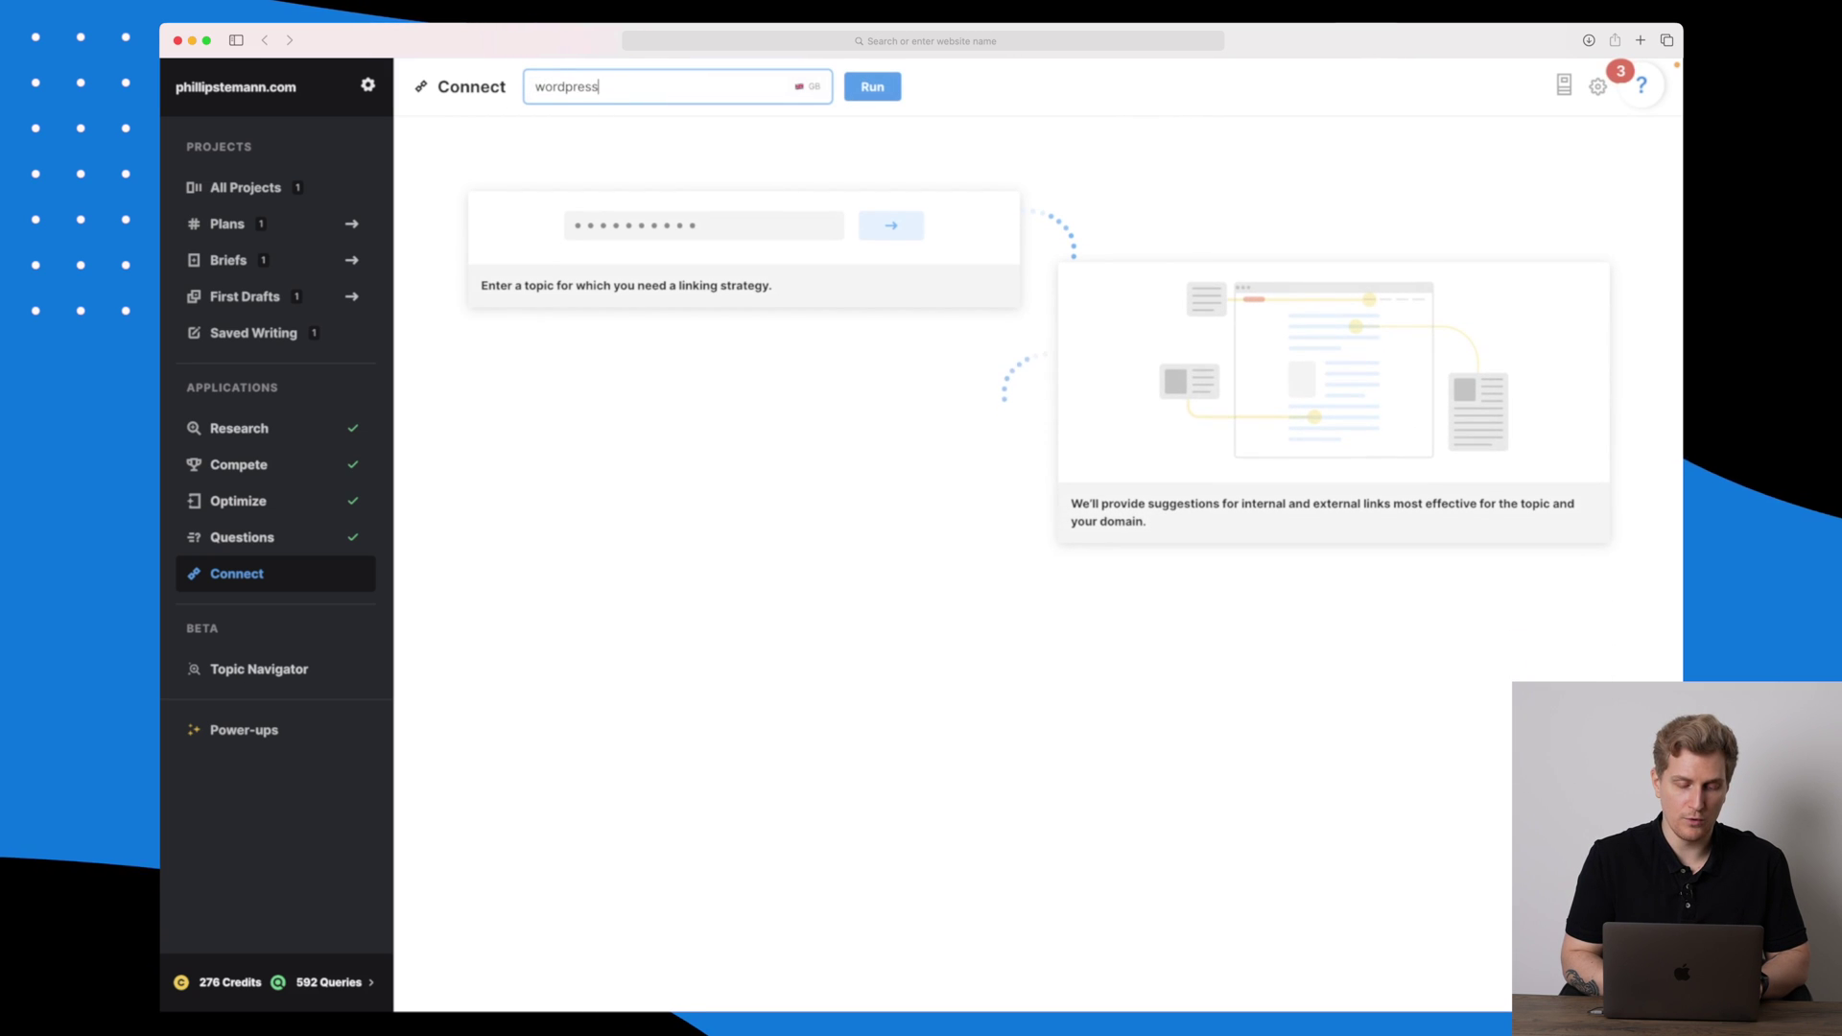
text( image optimisation plugins)
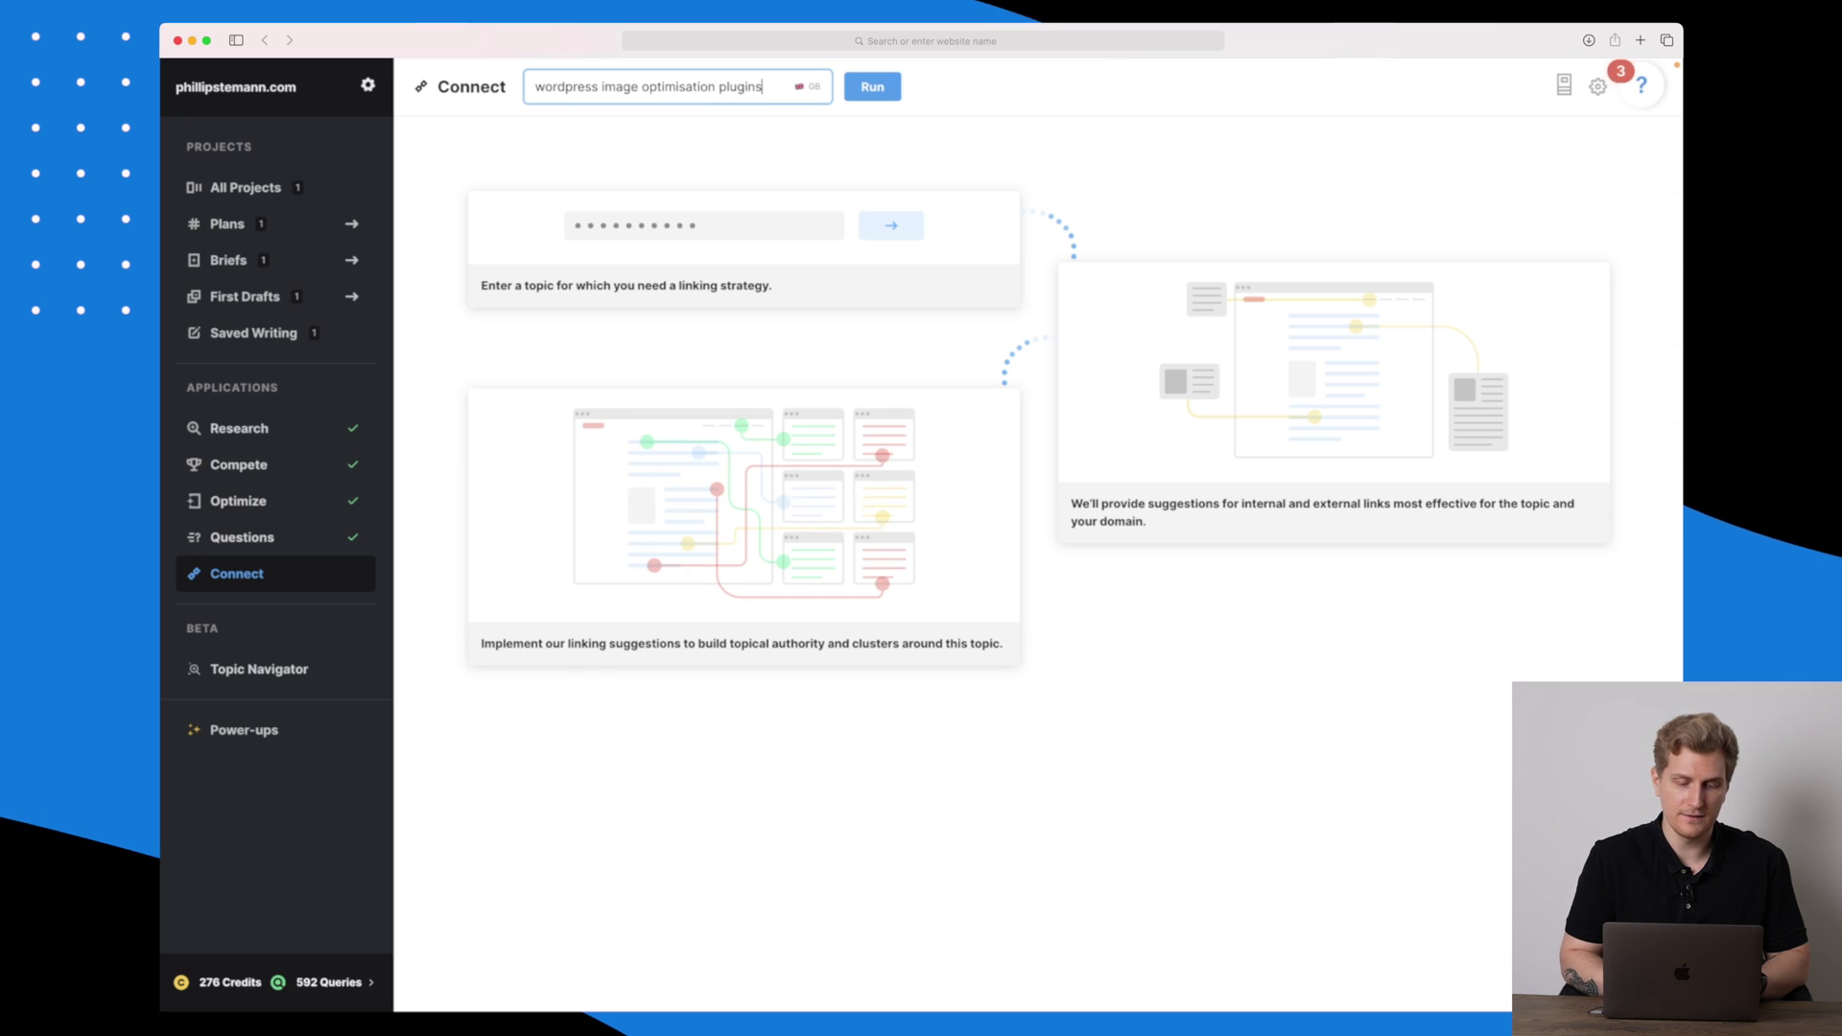
key(Return)
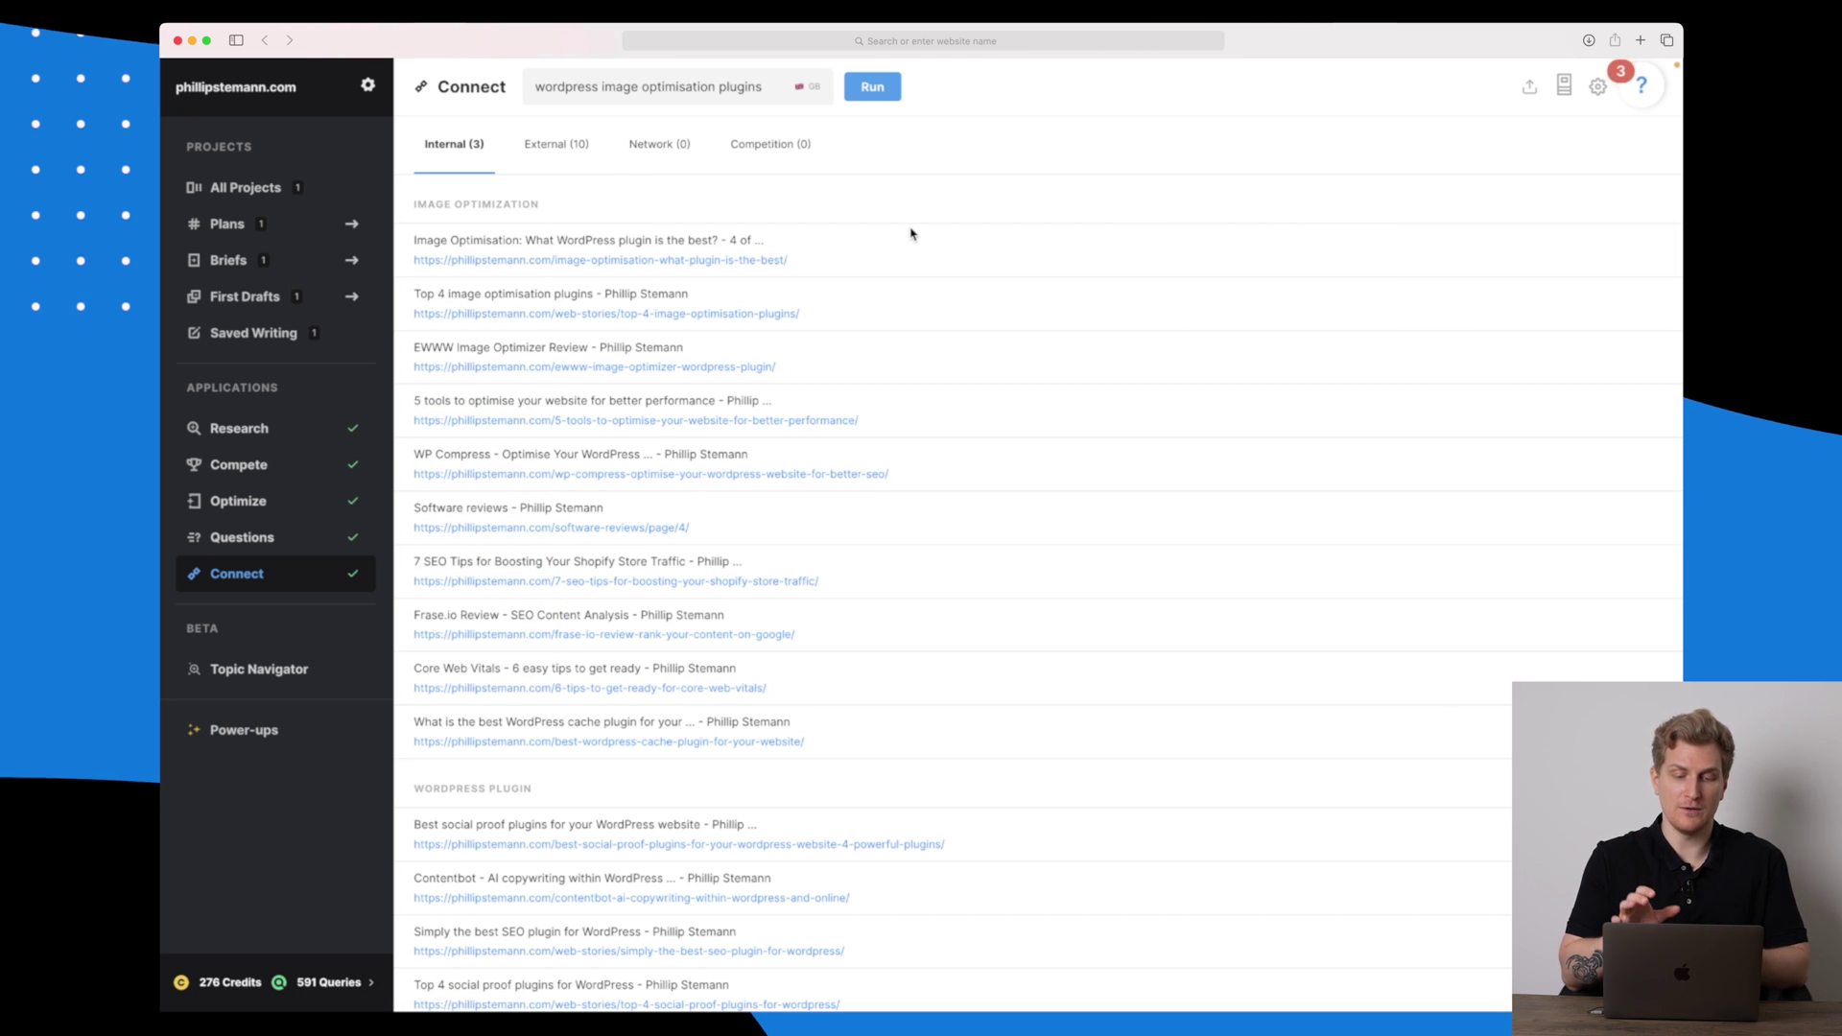
- Scroll through the internal link results, then show the 10 External link suggestions
scroll(911, 233, down, 5)
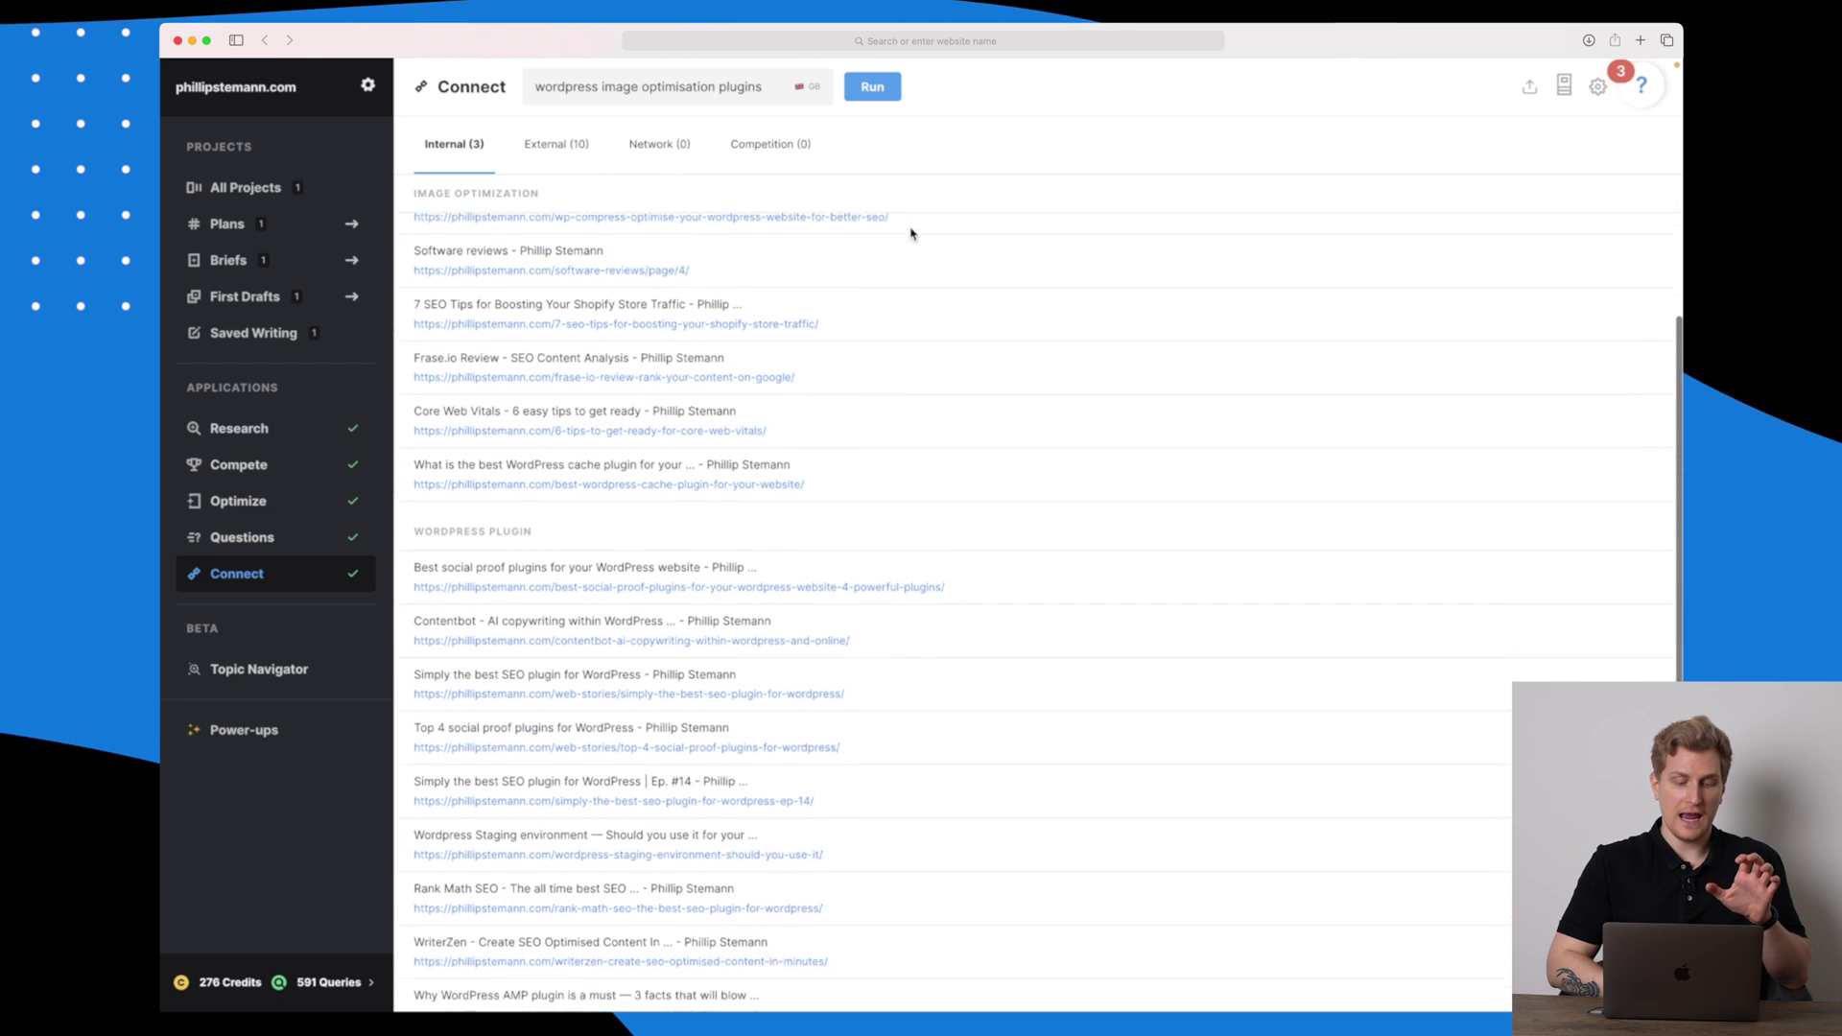
scroll(521, 329, down, 1)
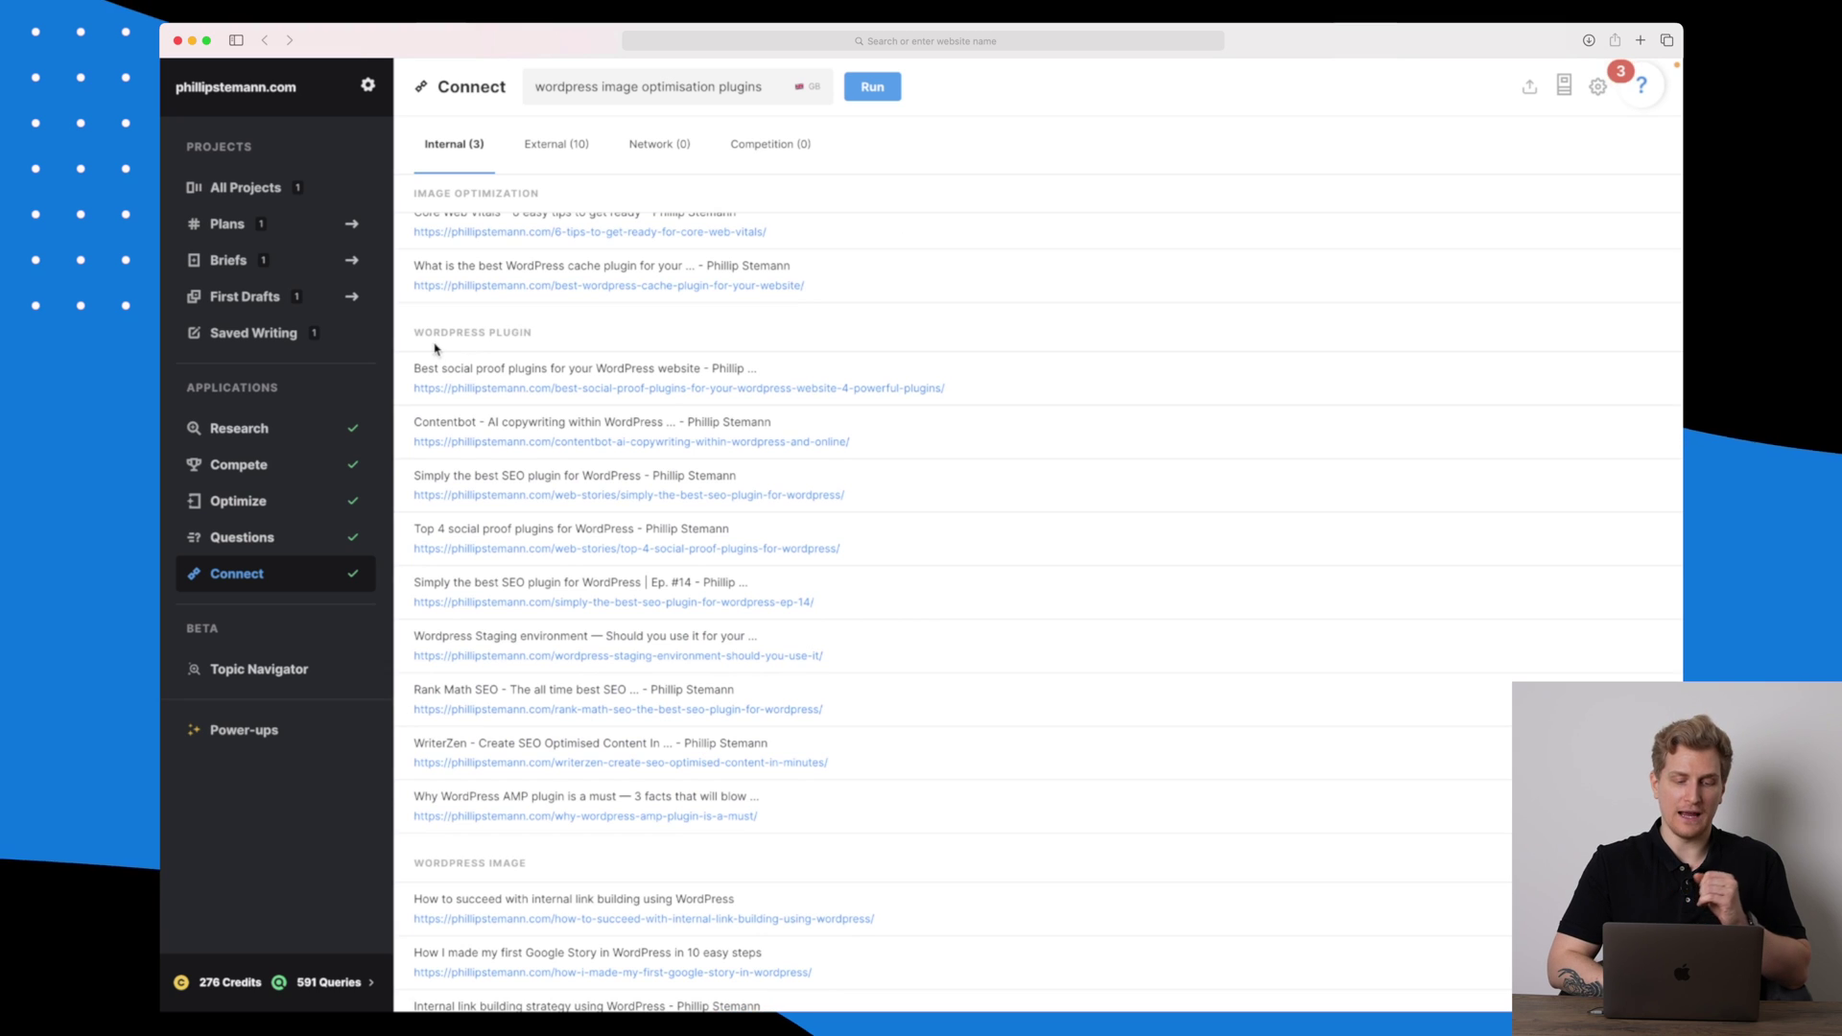
scroll(522, 328, down, 3)
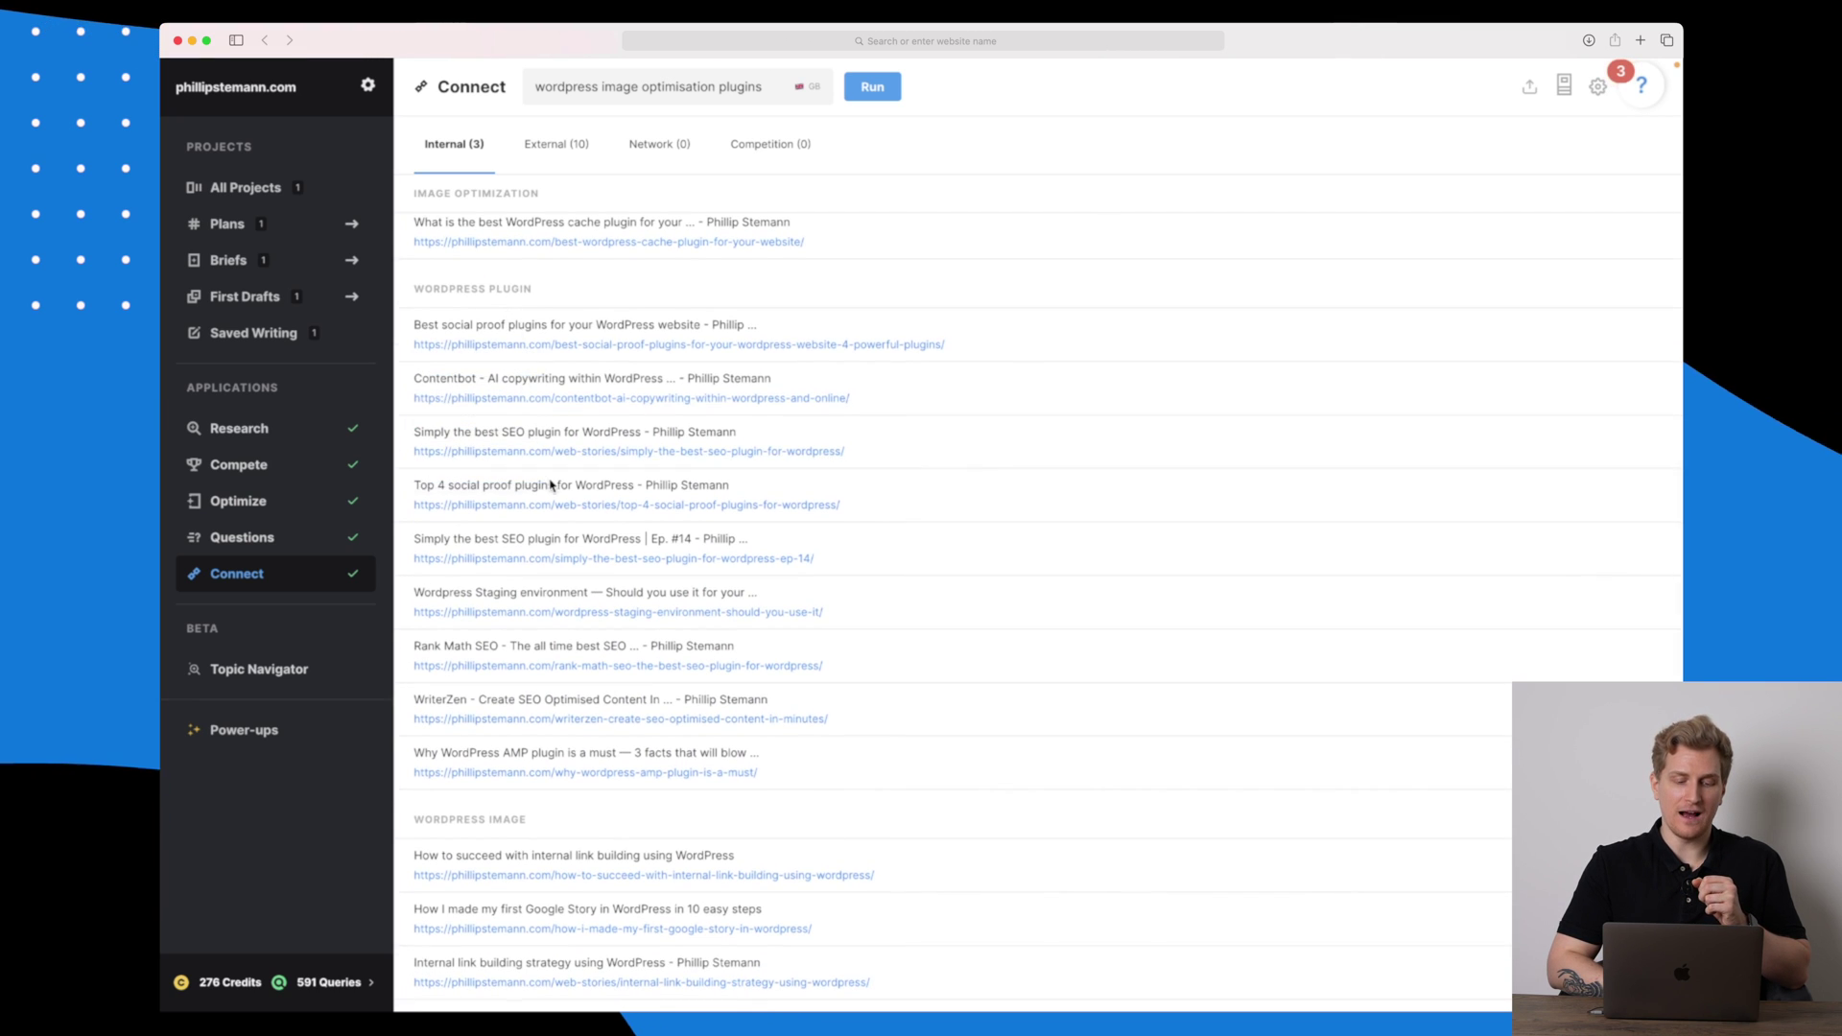
scroll(552, 486, down, 10)
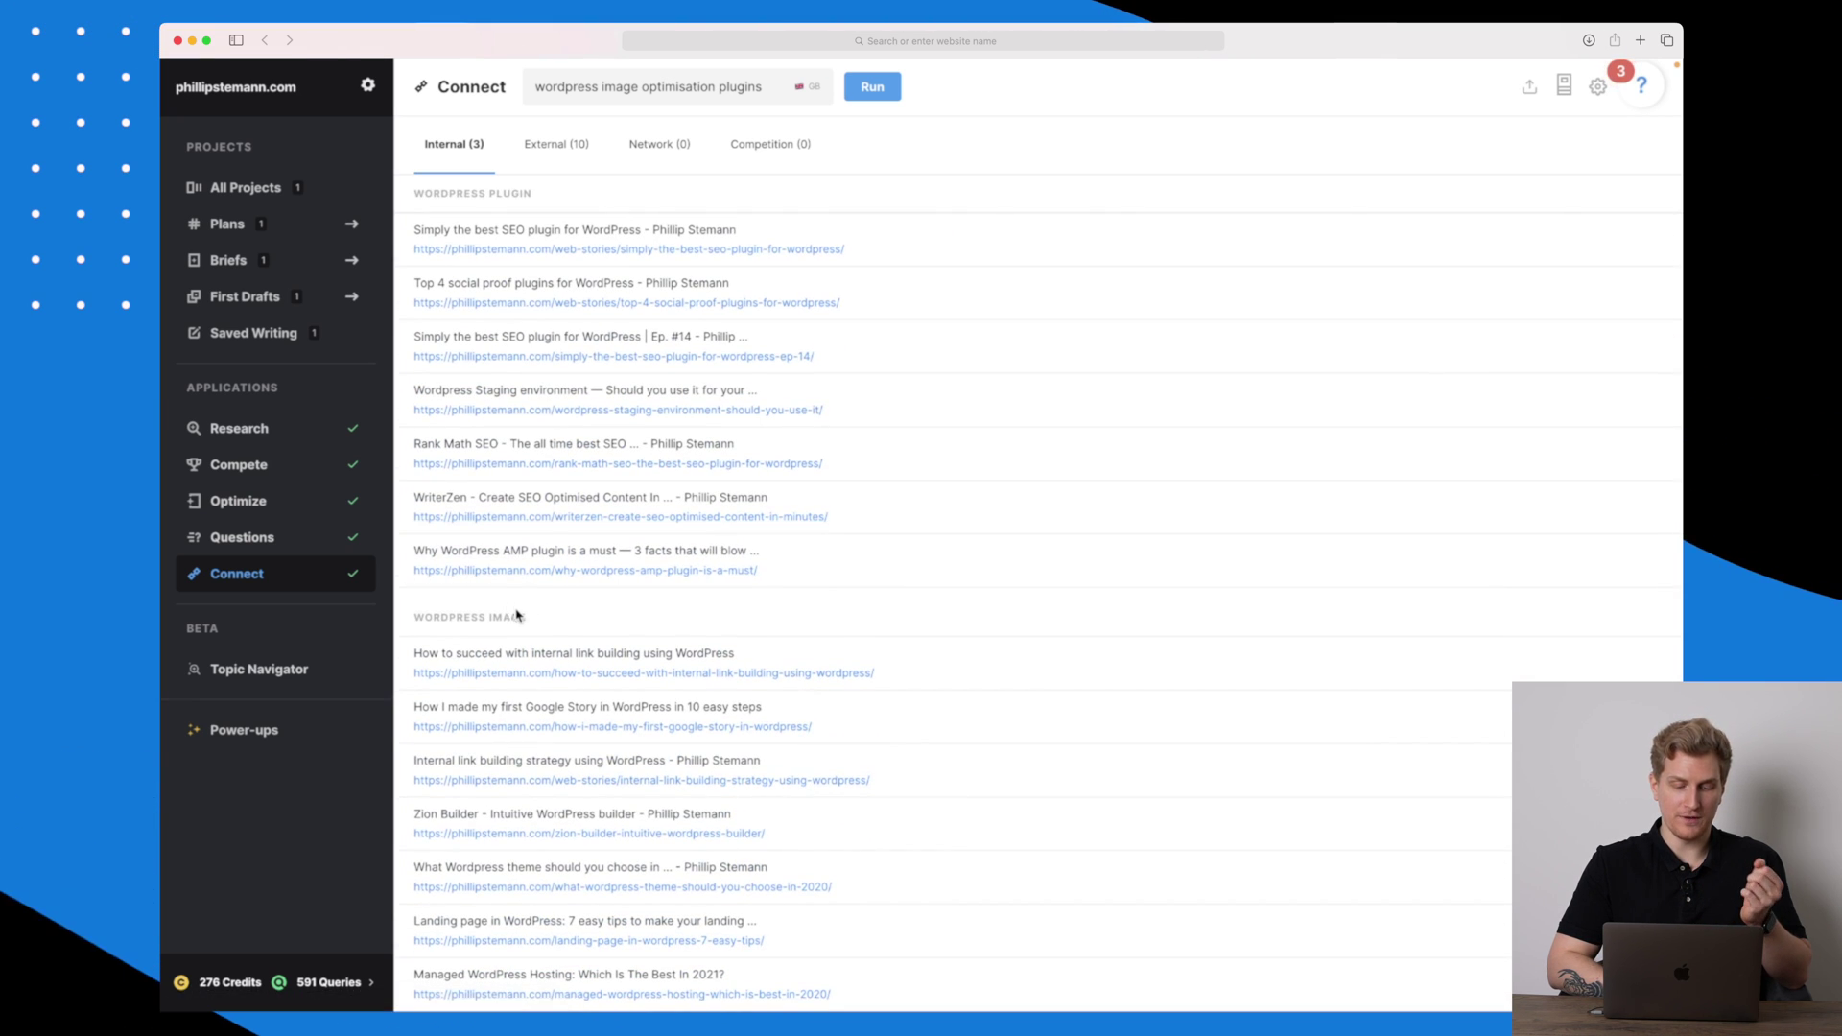
scroll(1075, 615, up, 20)
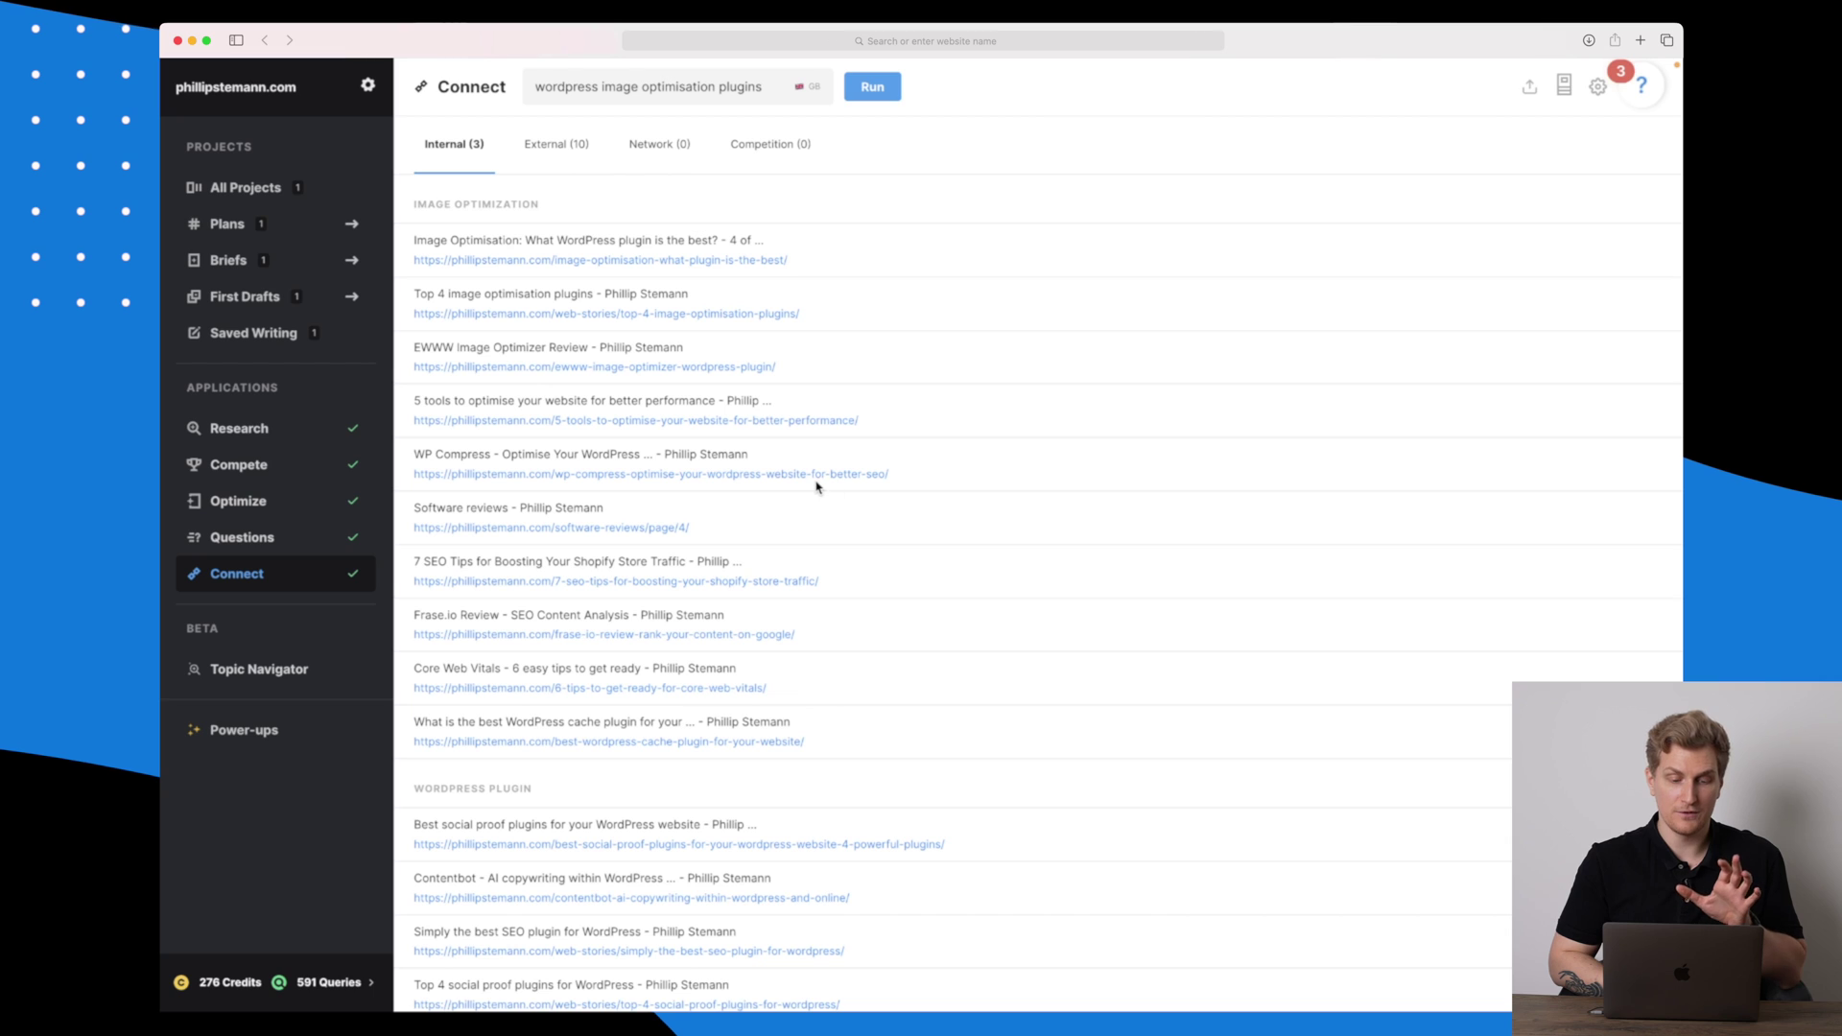
click(567, 149)
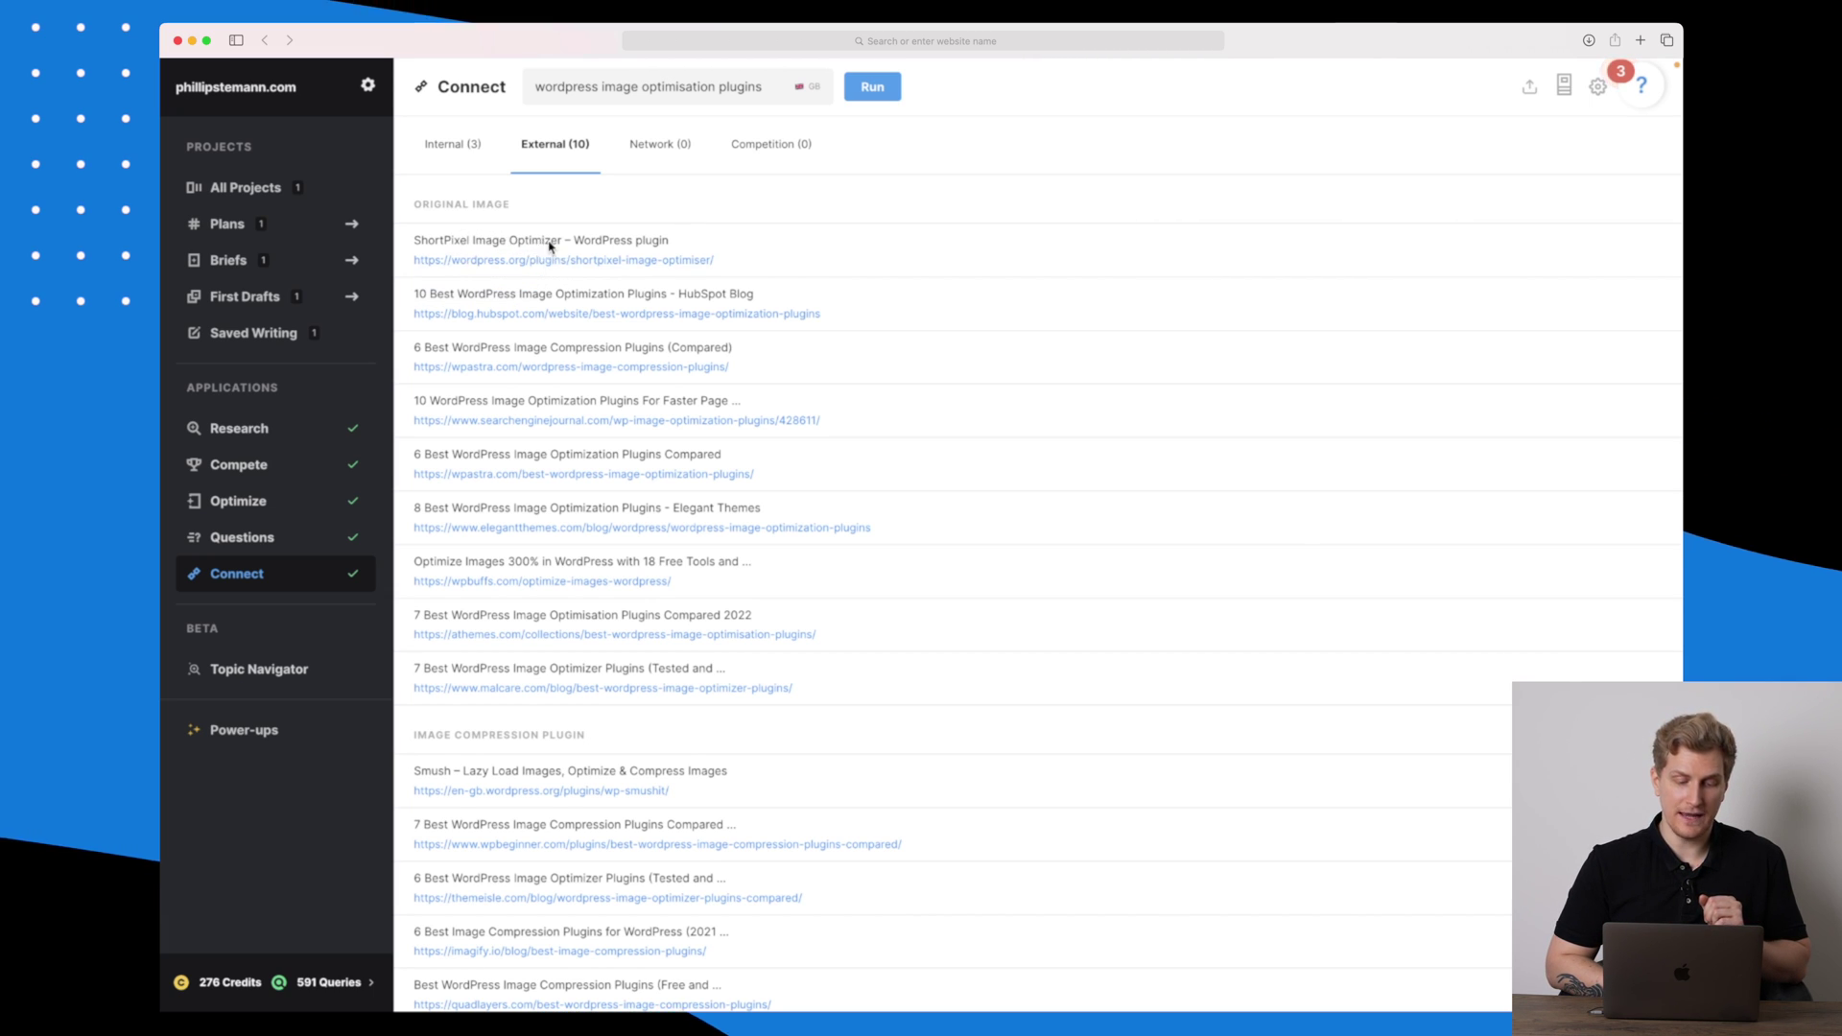
- Scroll through the external link results, then show the empty Network (0) link results
scroll(633, 244, down, 1)
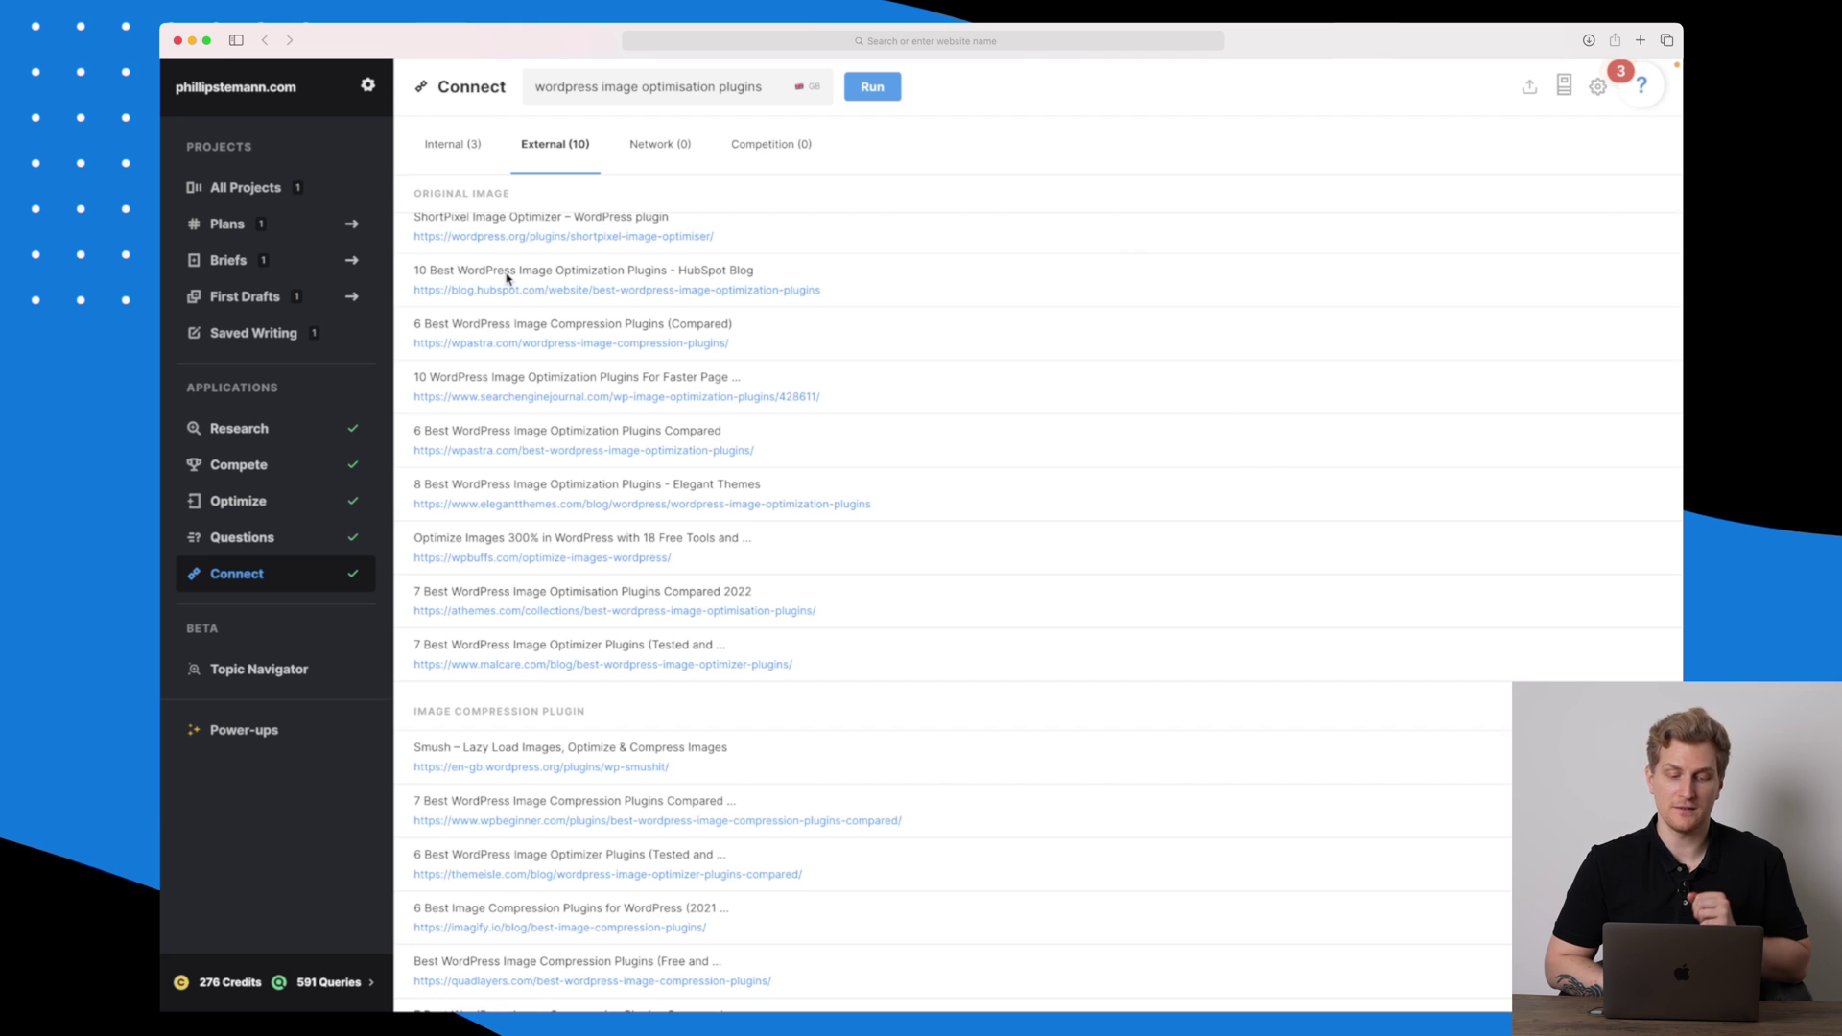
scroll(480, 278, down, 2)
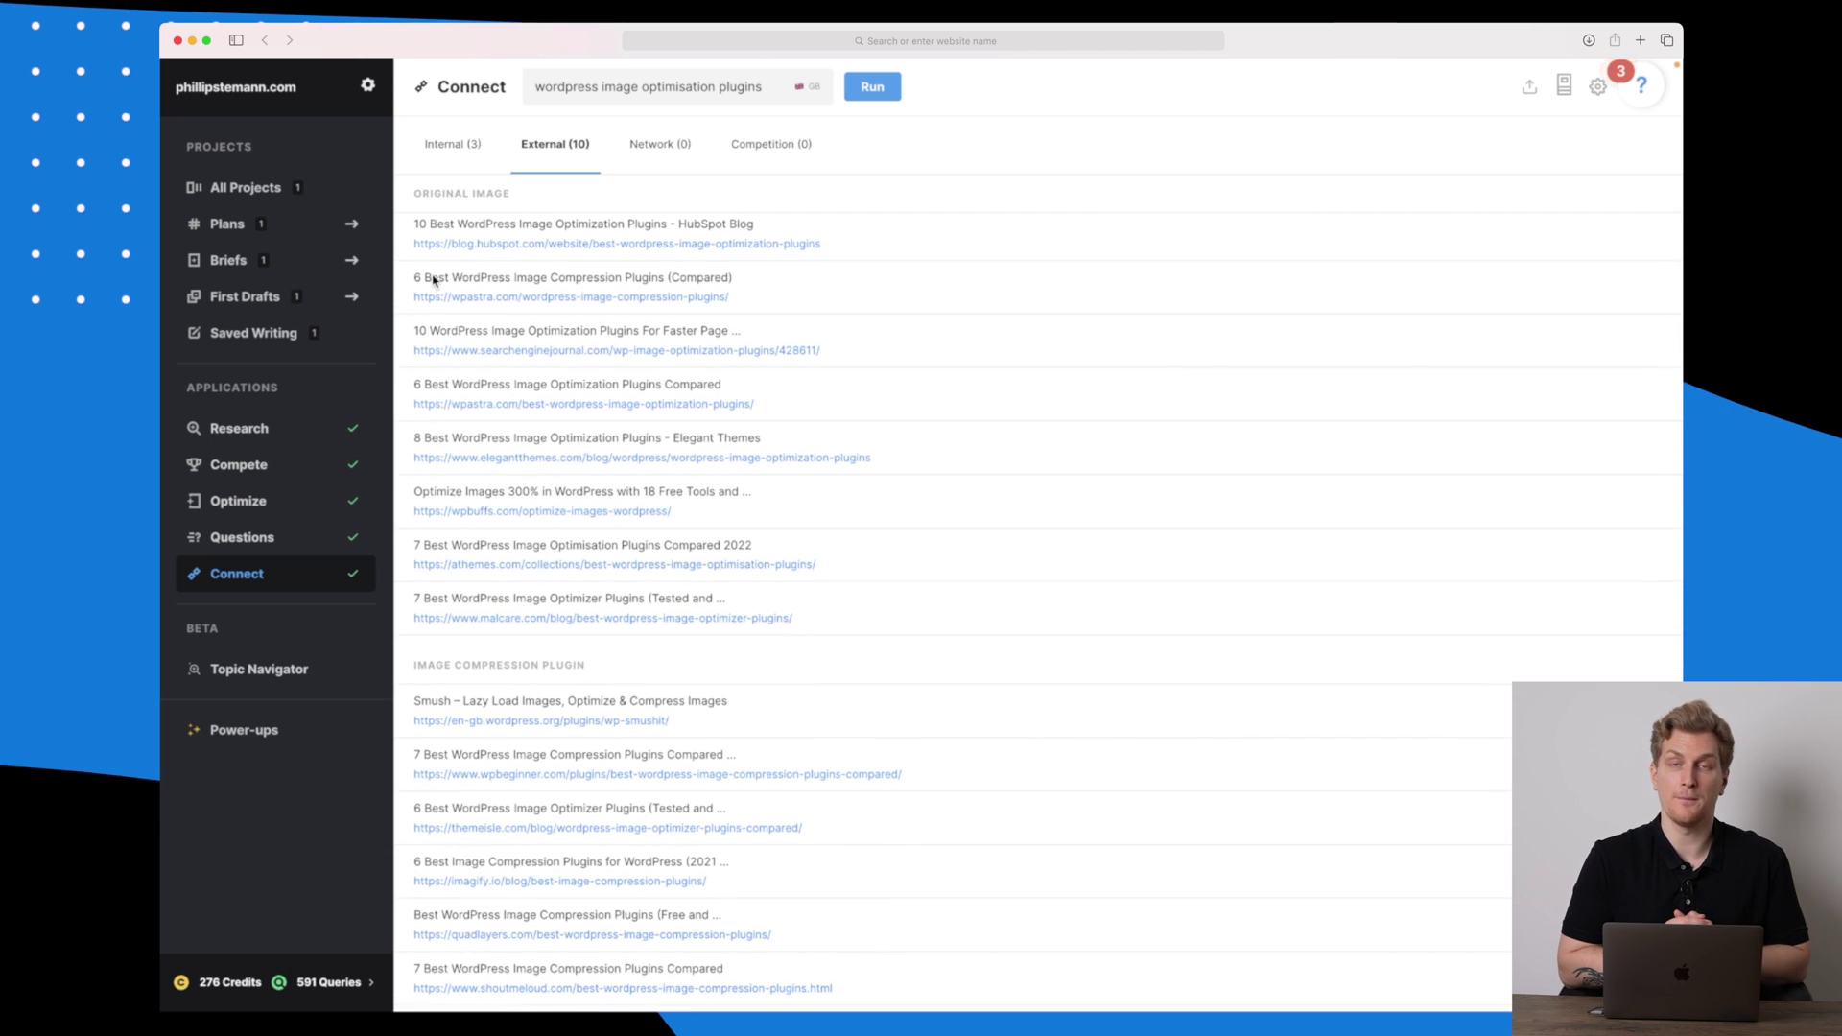
scroll(707, 388, down, 10)
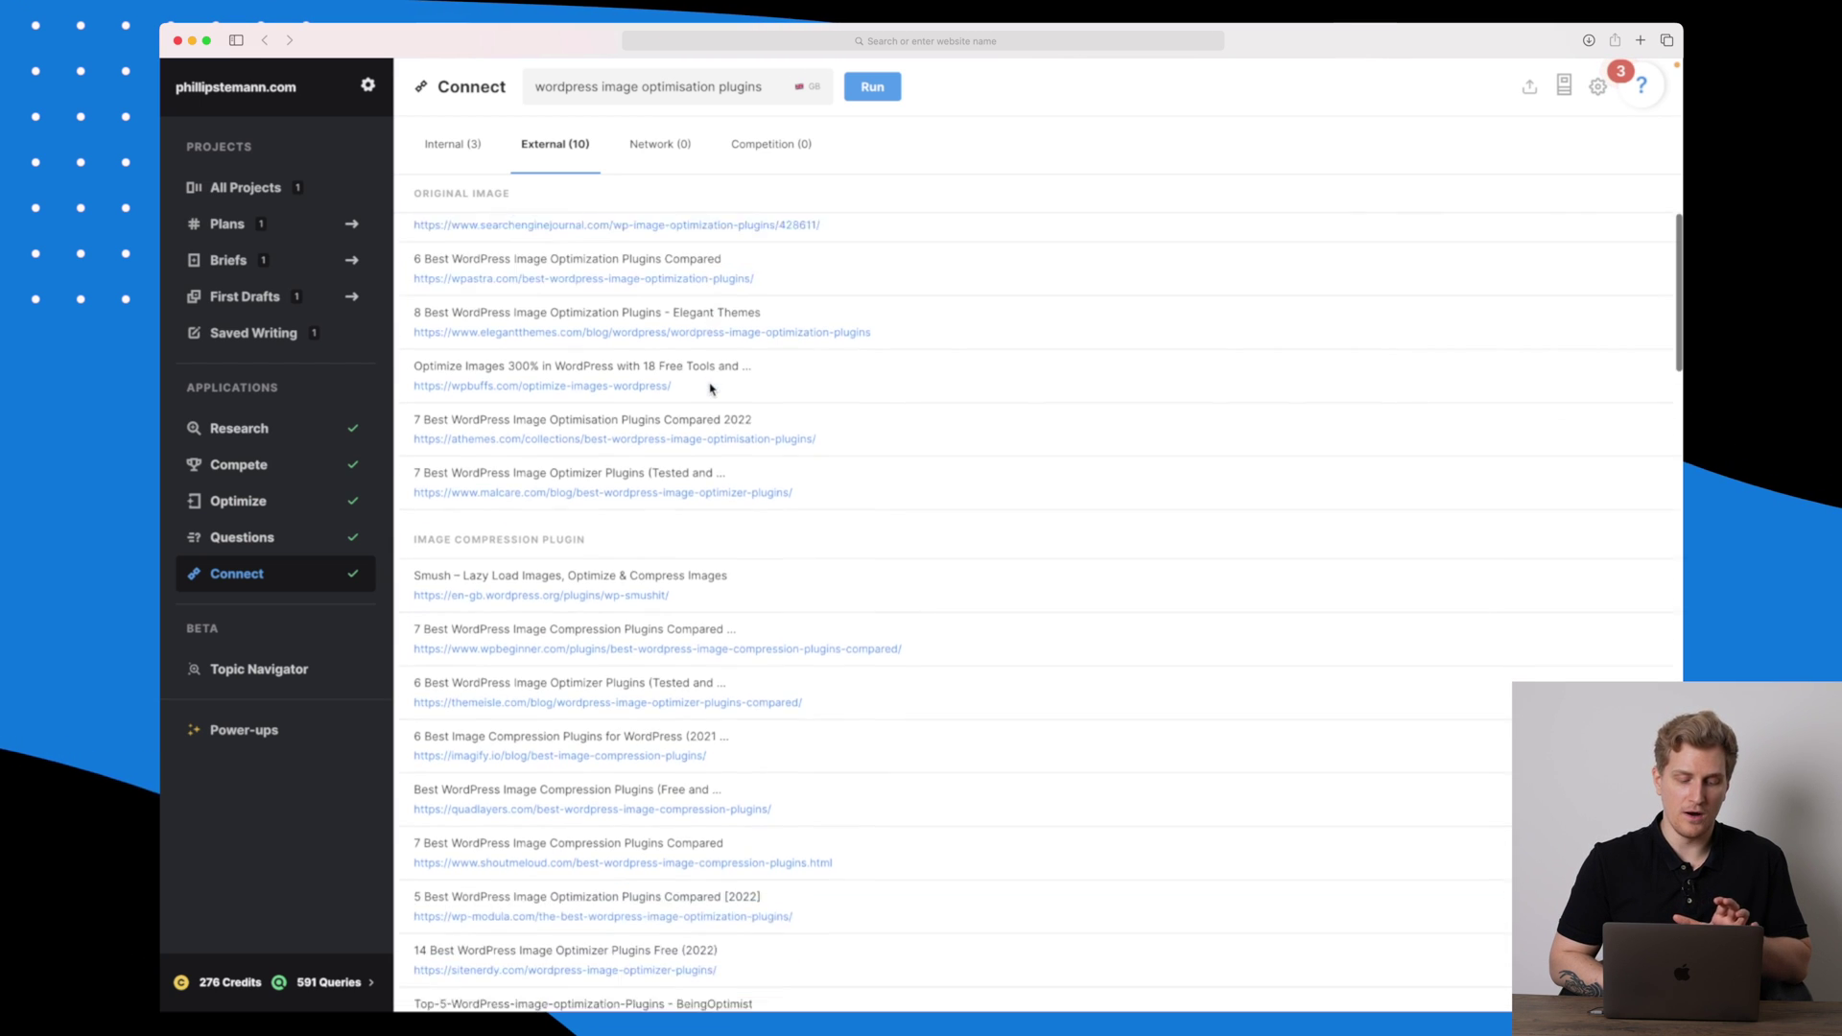
scroll(710, 387, down, 6)
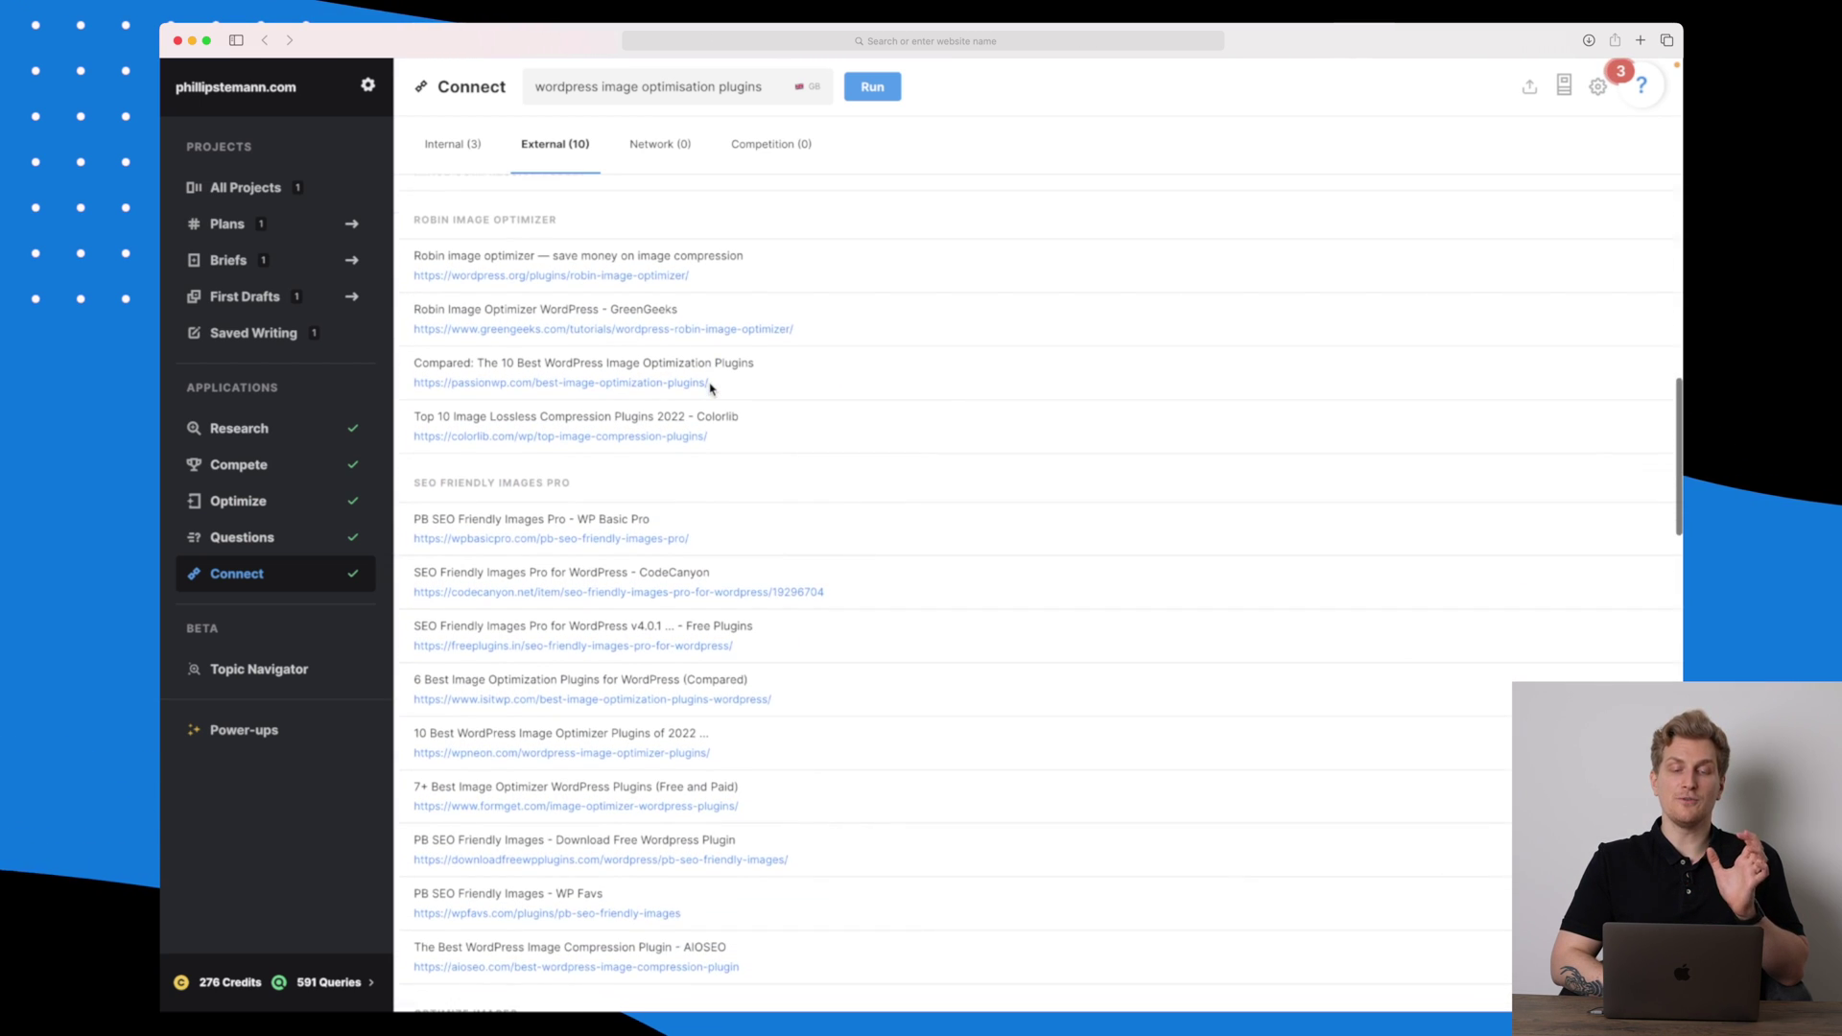
scroll(710, 388, down, 2)
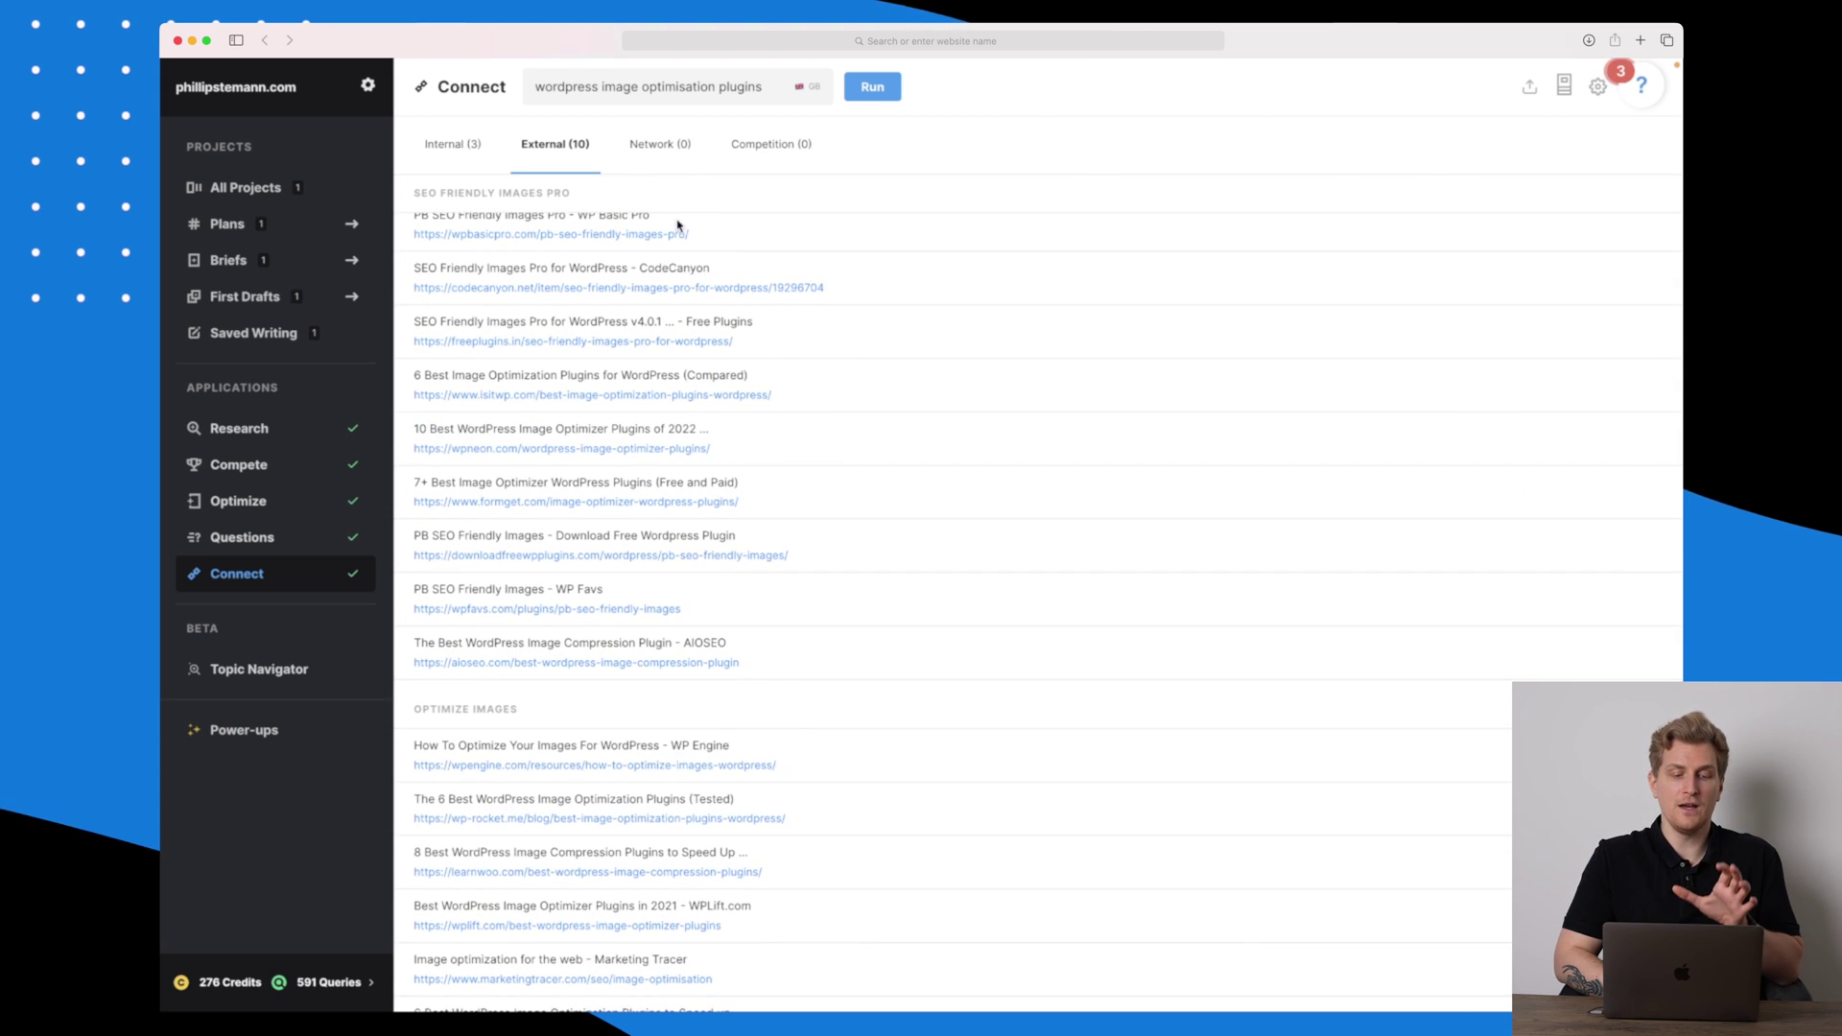
scroll(666, 363, down, 7)
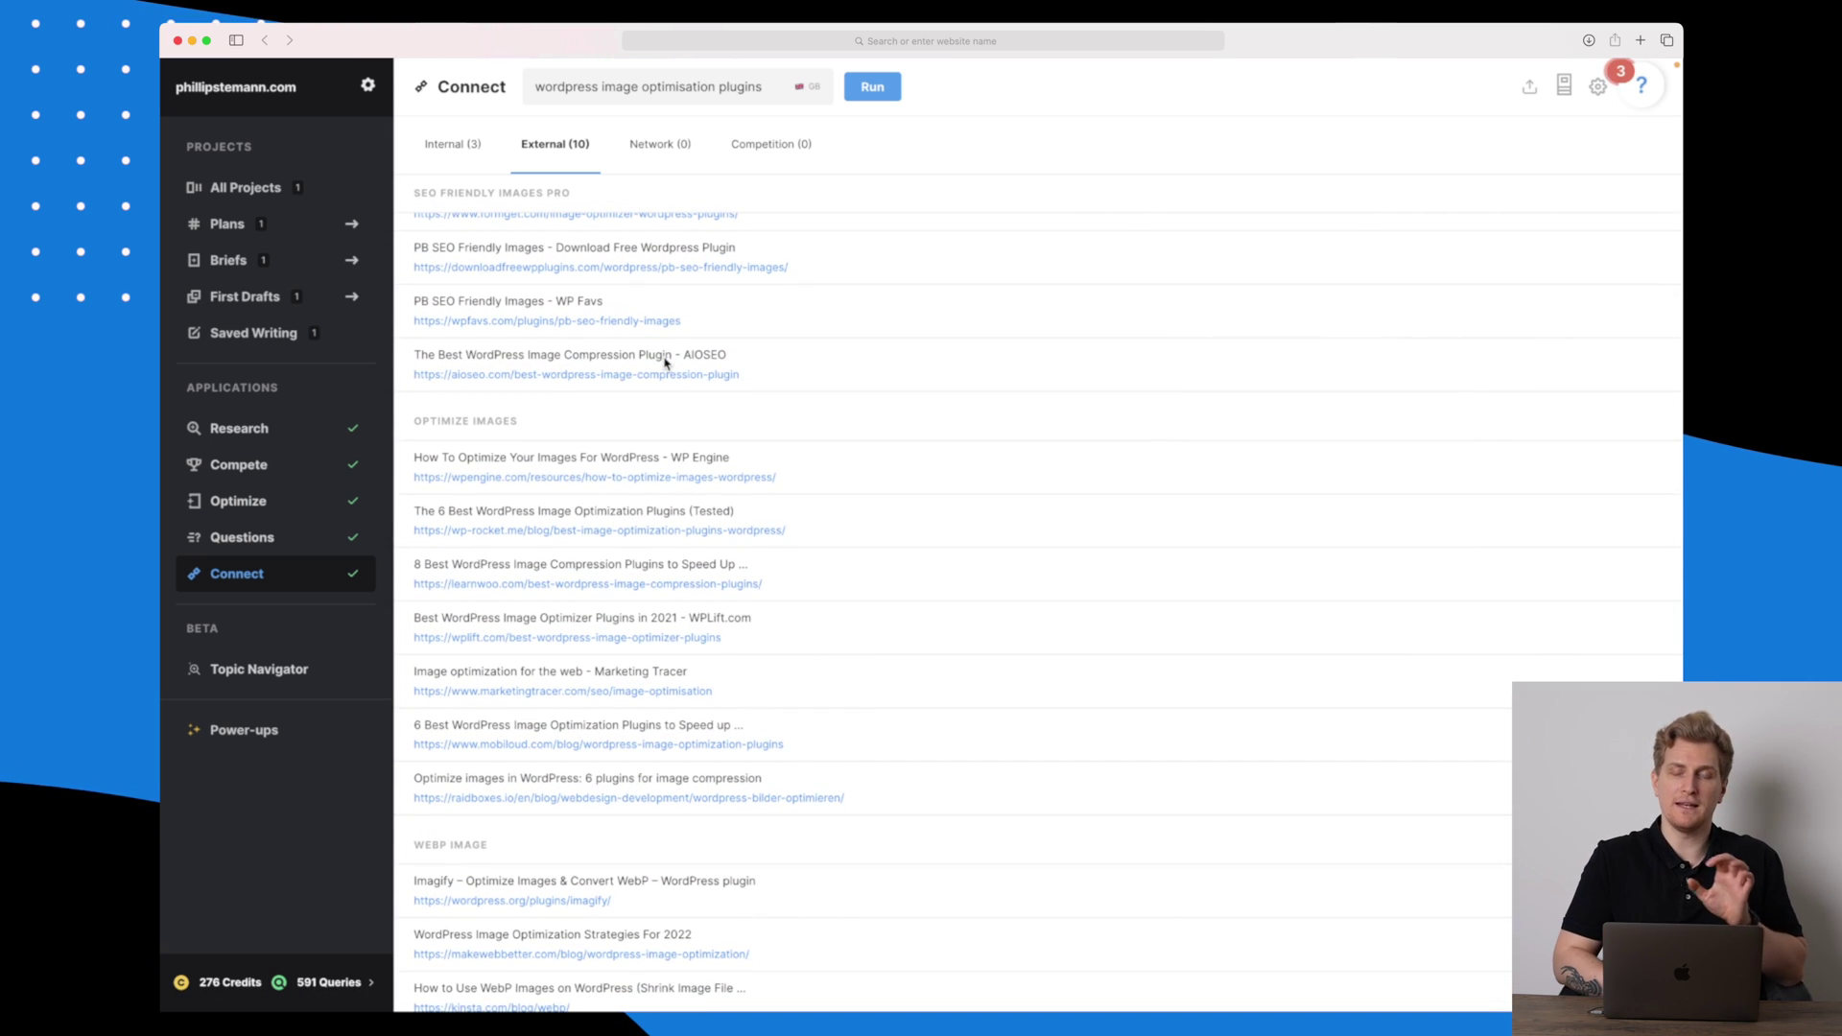
click(671, 154)
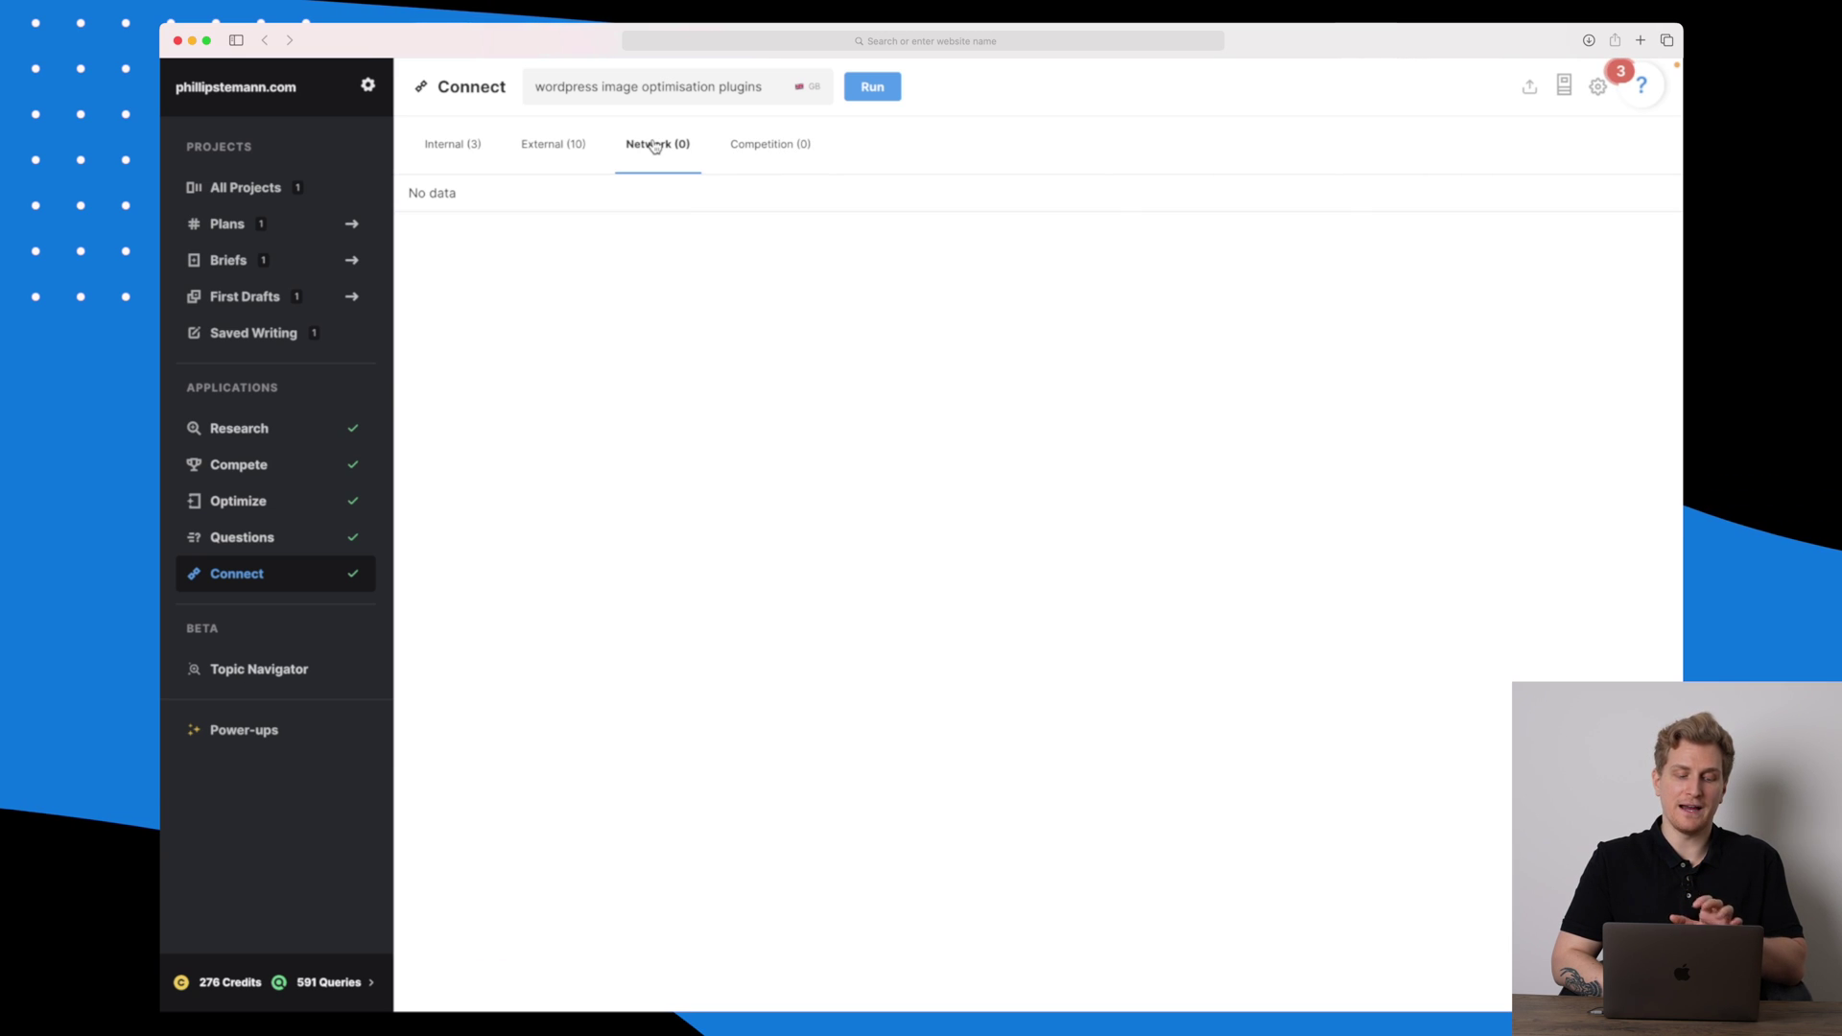
- Run Topic Navigator on 'wordpress optimisation' to list five keywords with volume and history
click(298, 672)
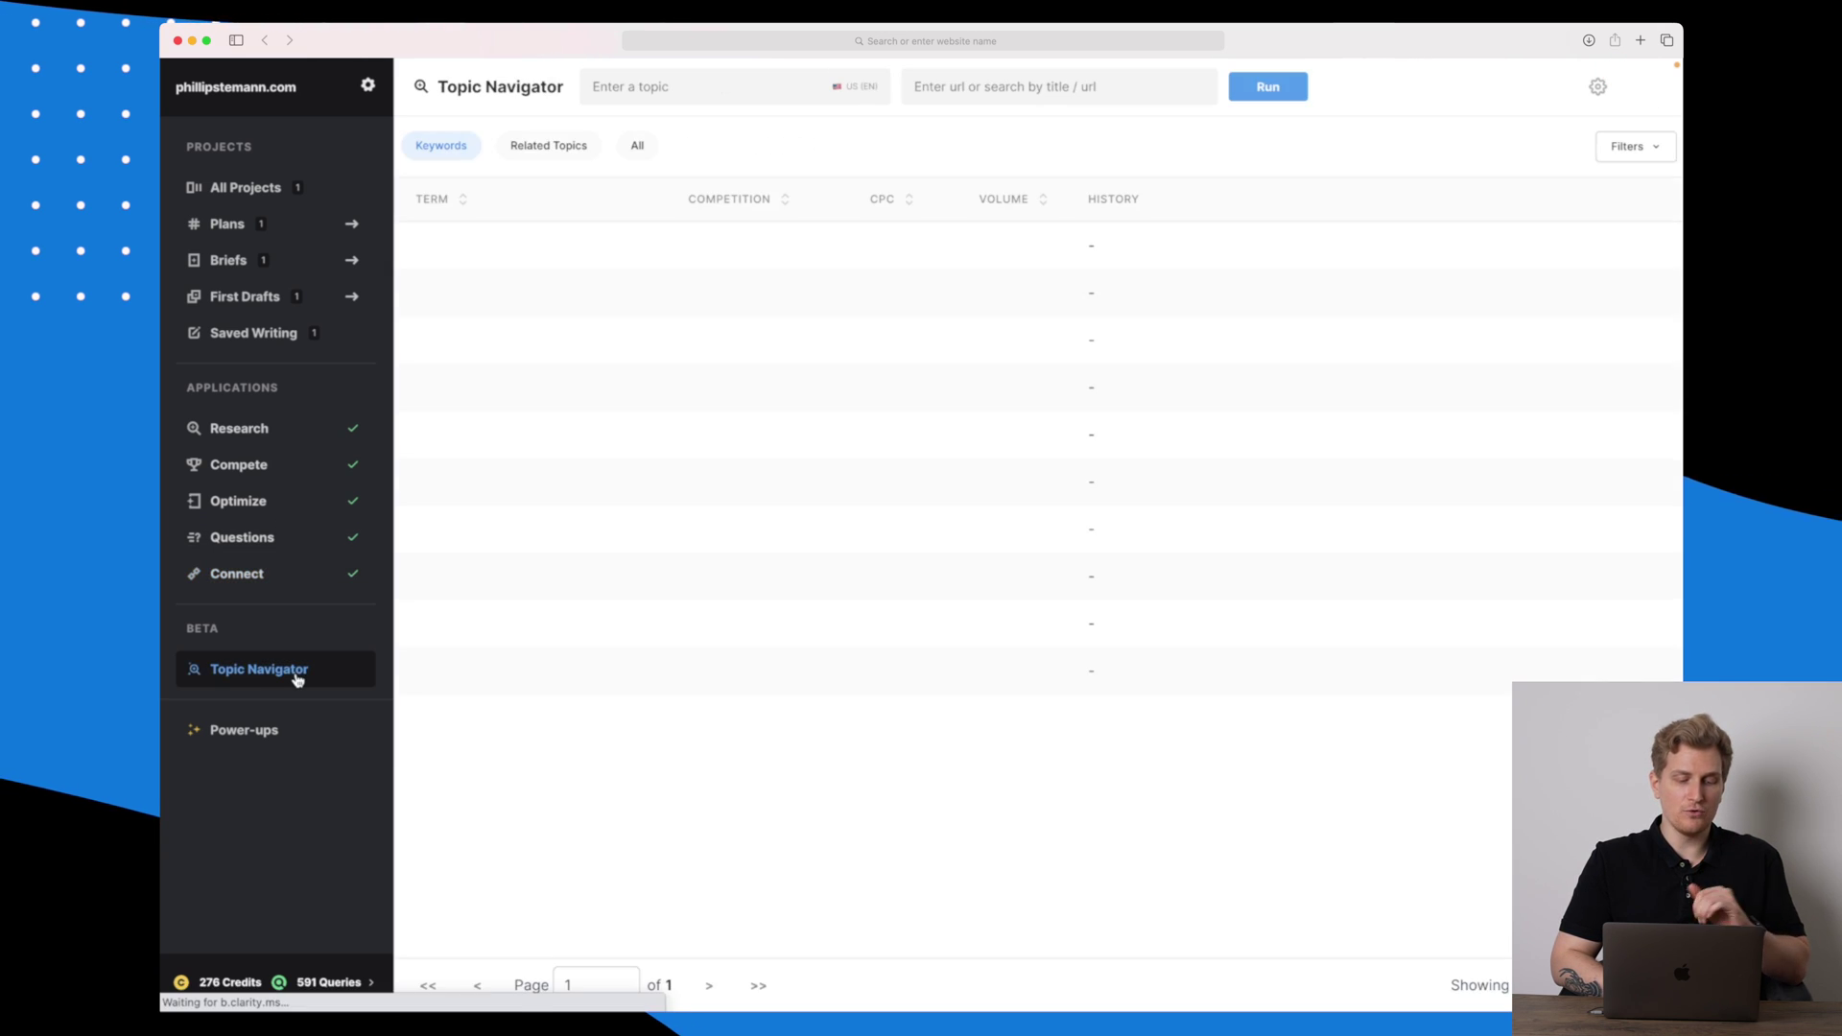
click(670, 91)
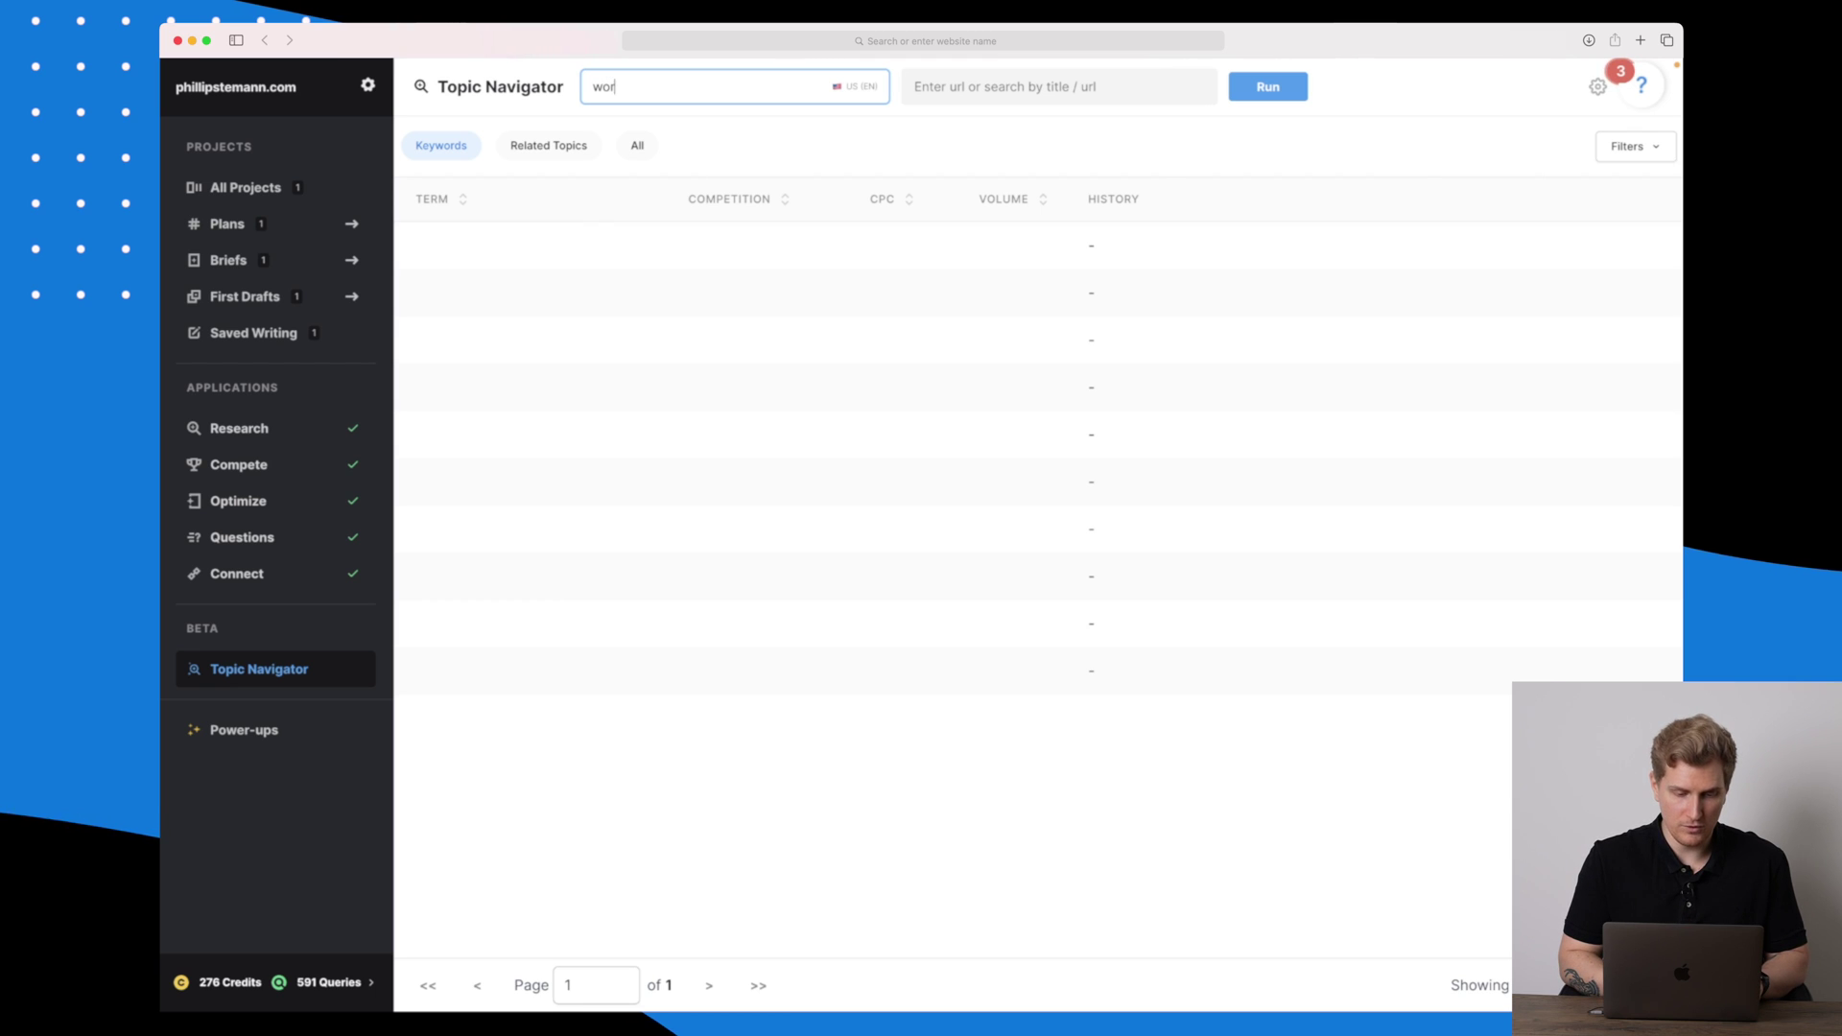
text(ss optimisation)
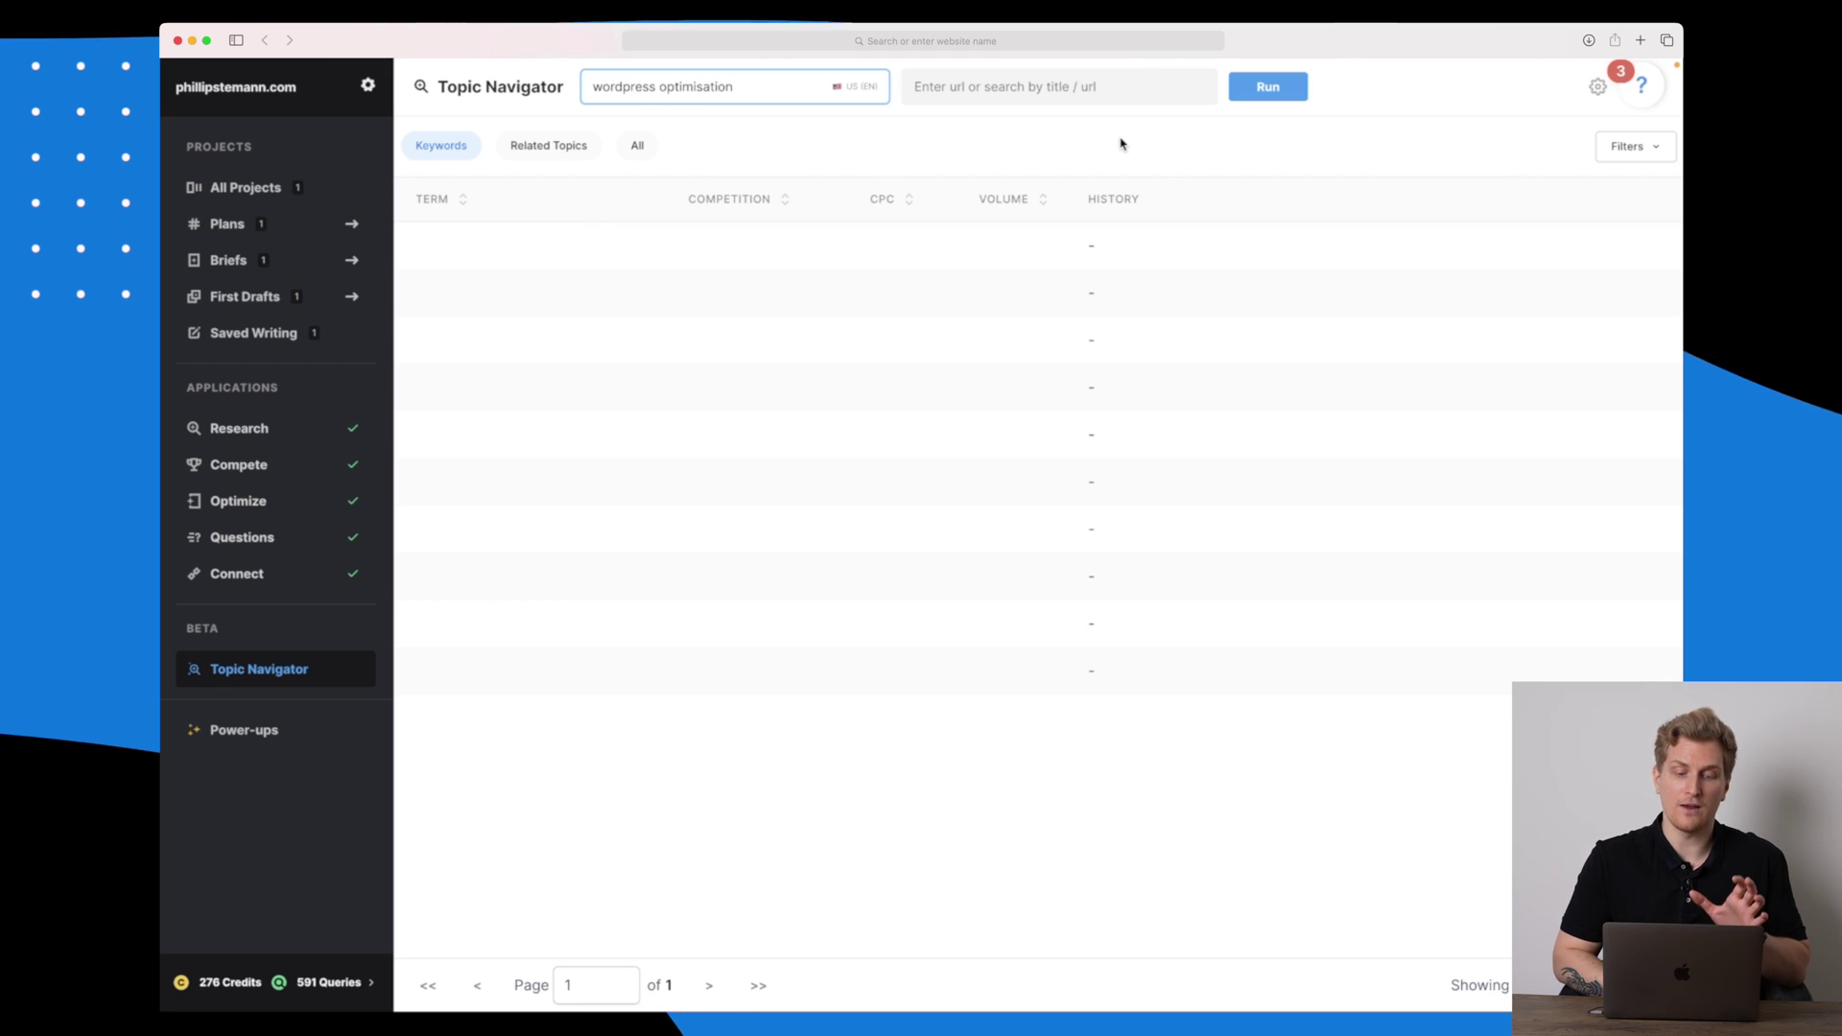
click(1246, 88)
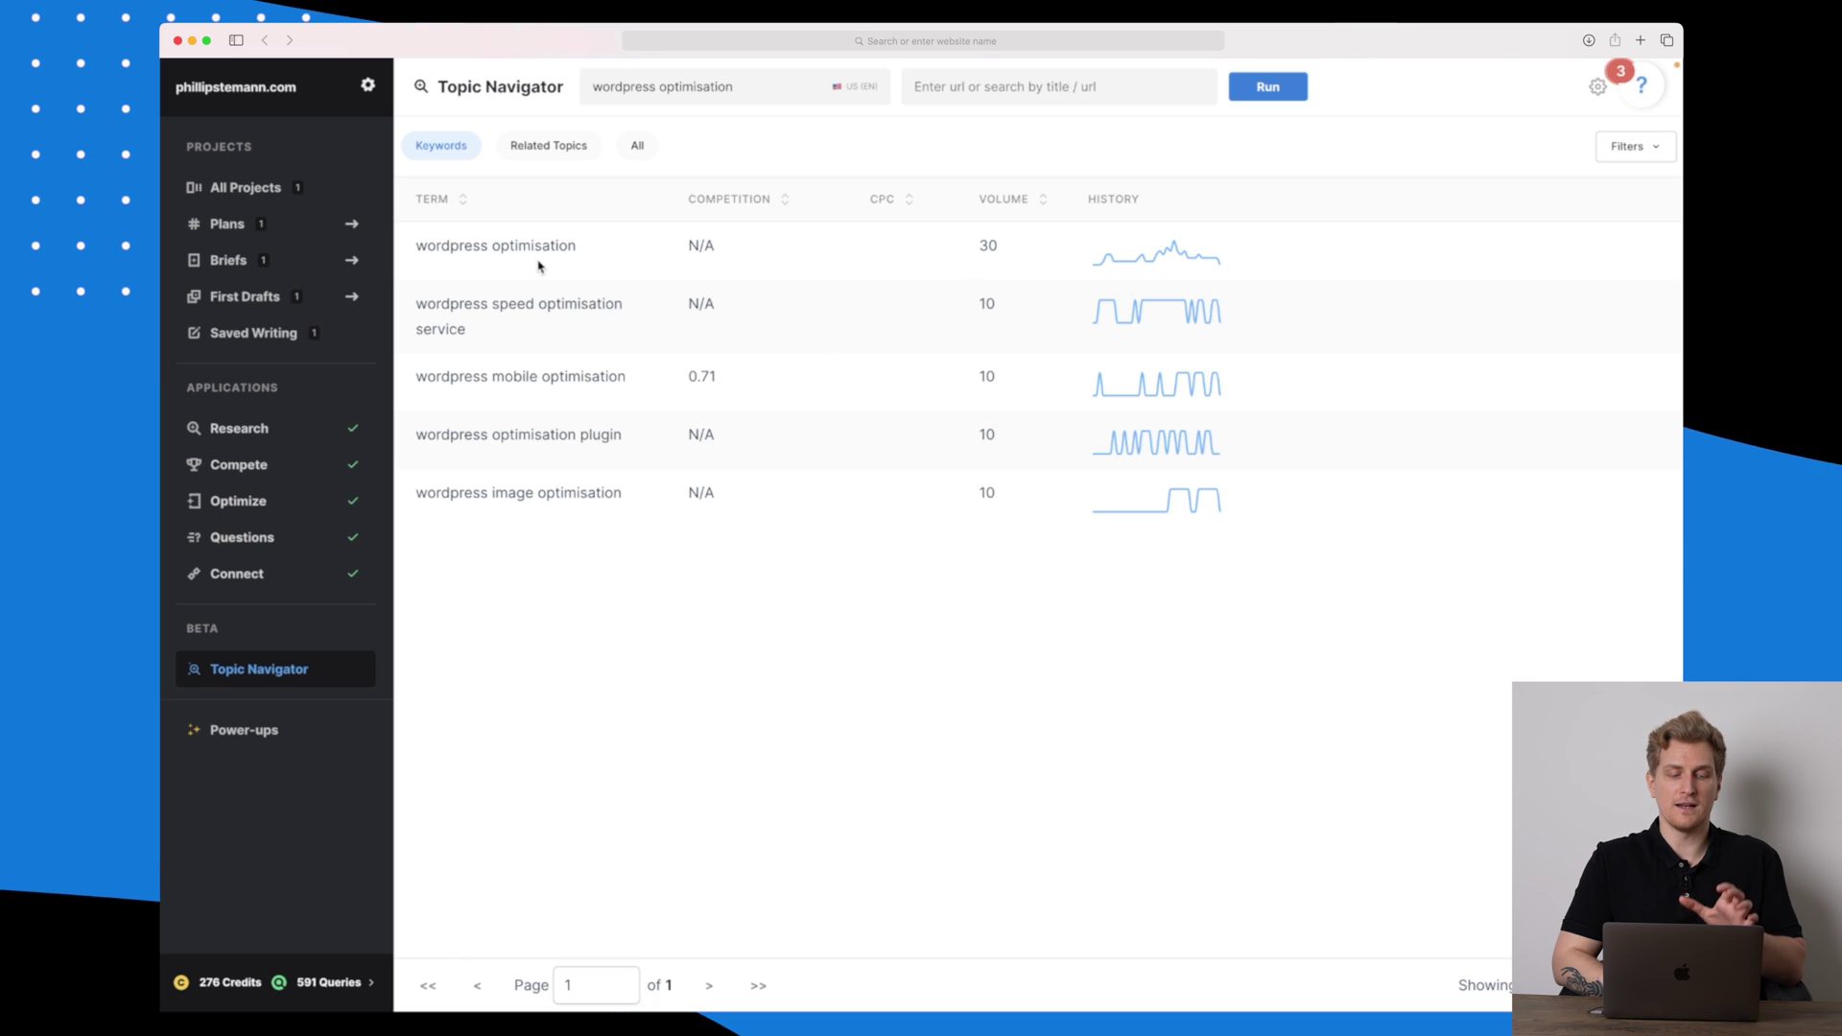
drag(594, 253, 439, 250)
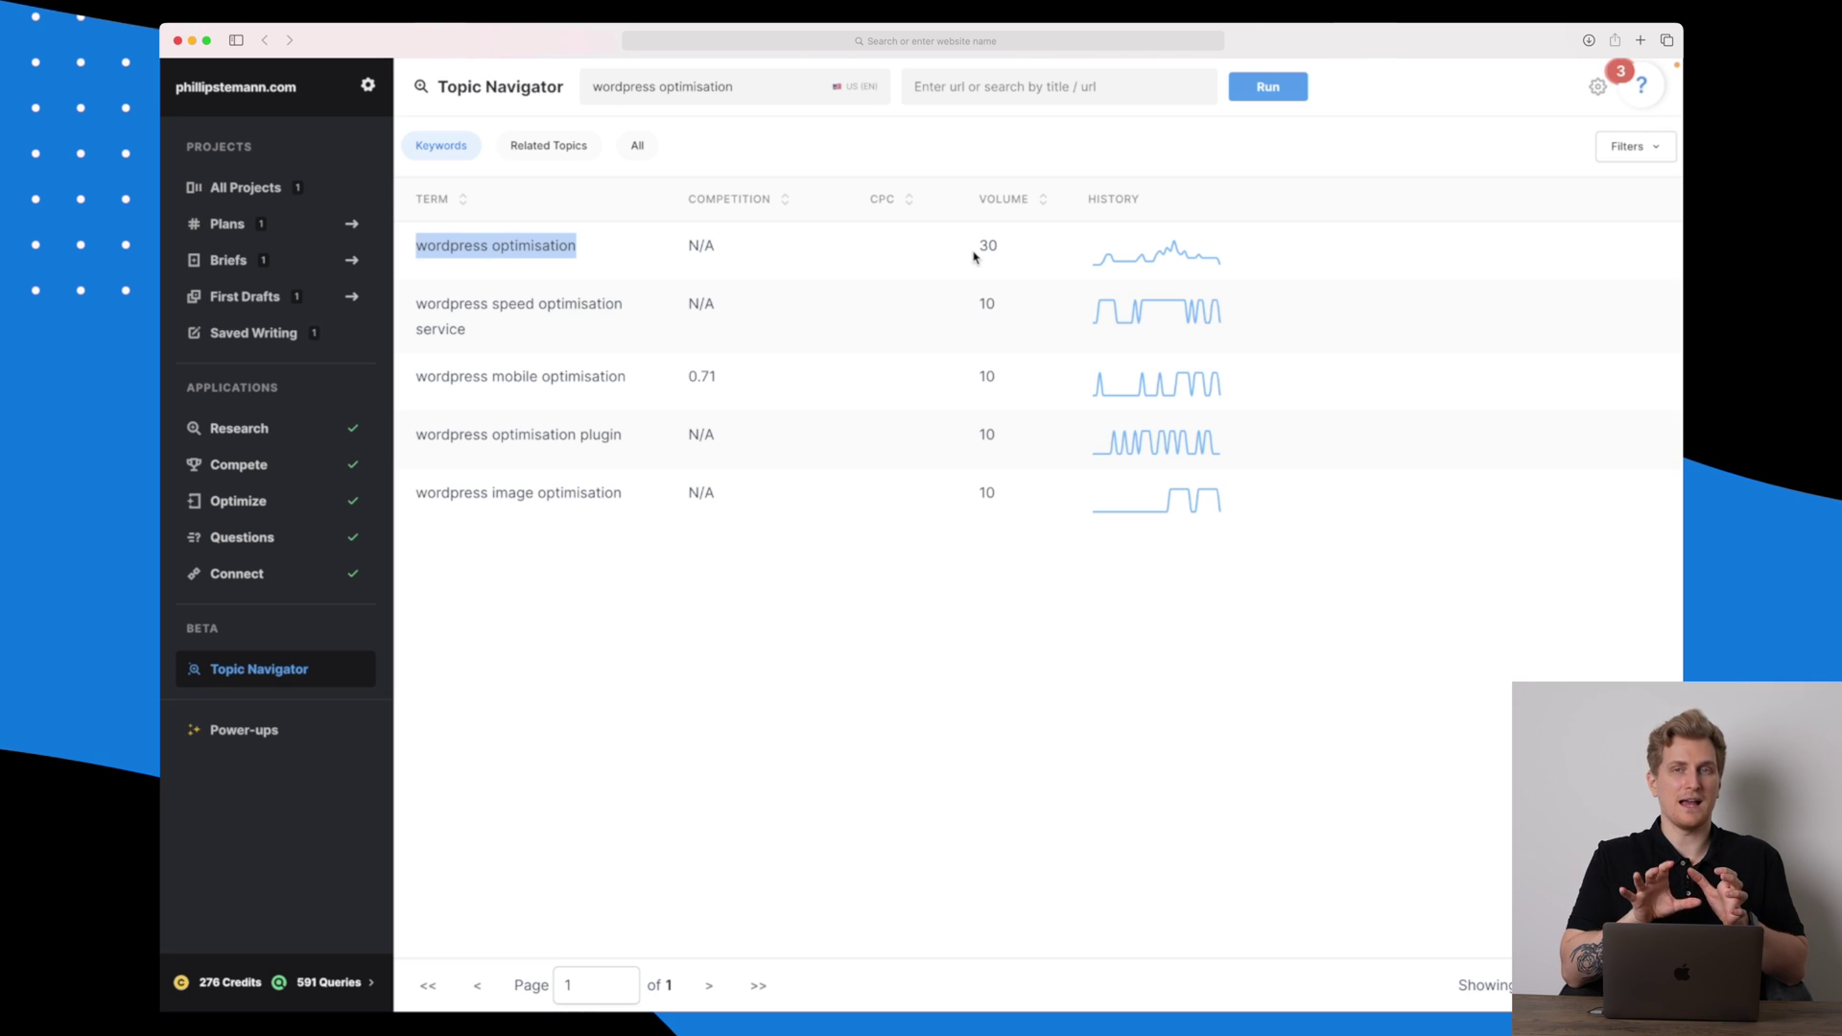
double_click(1002, 248)
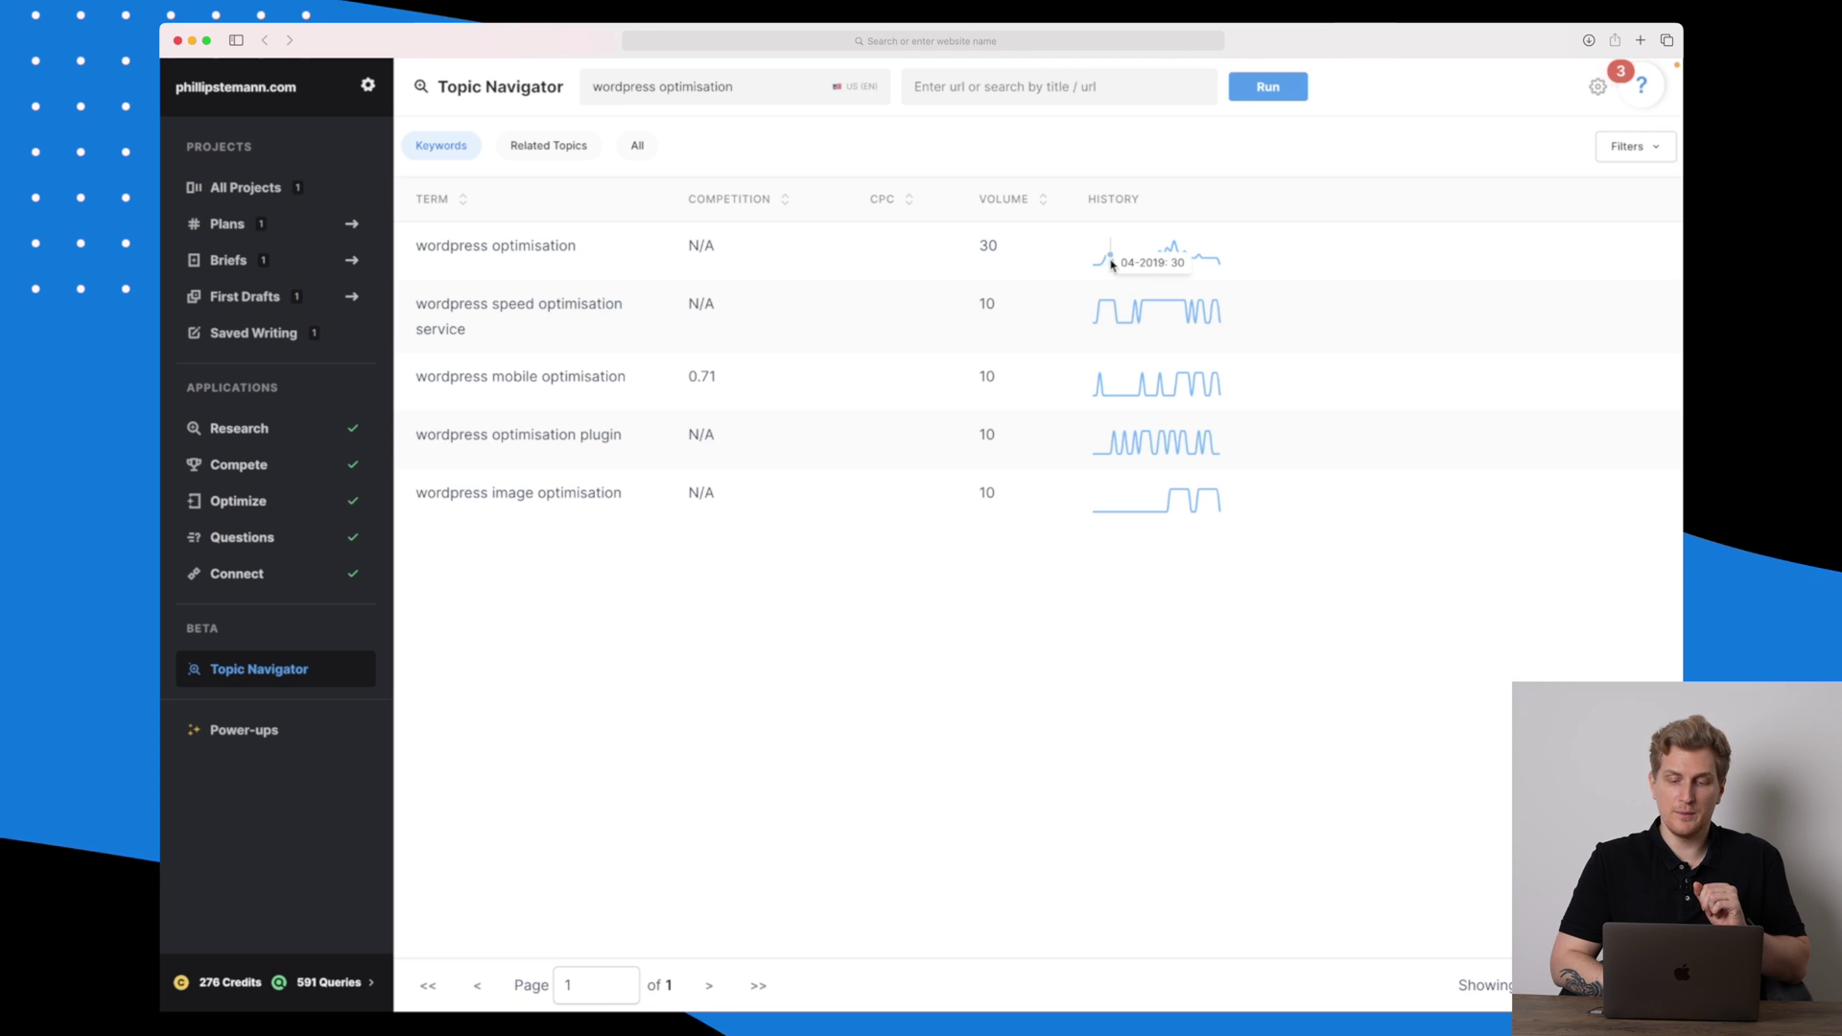
mouse_move(1157, 270)
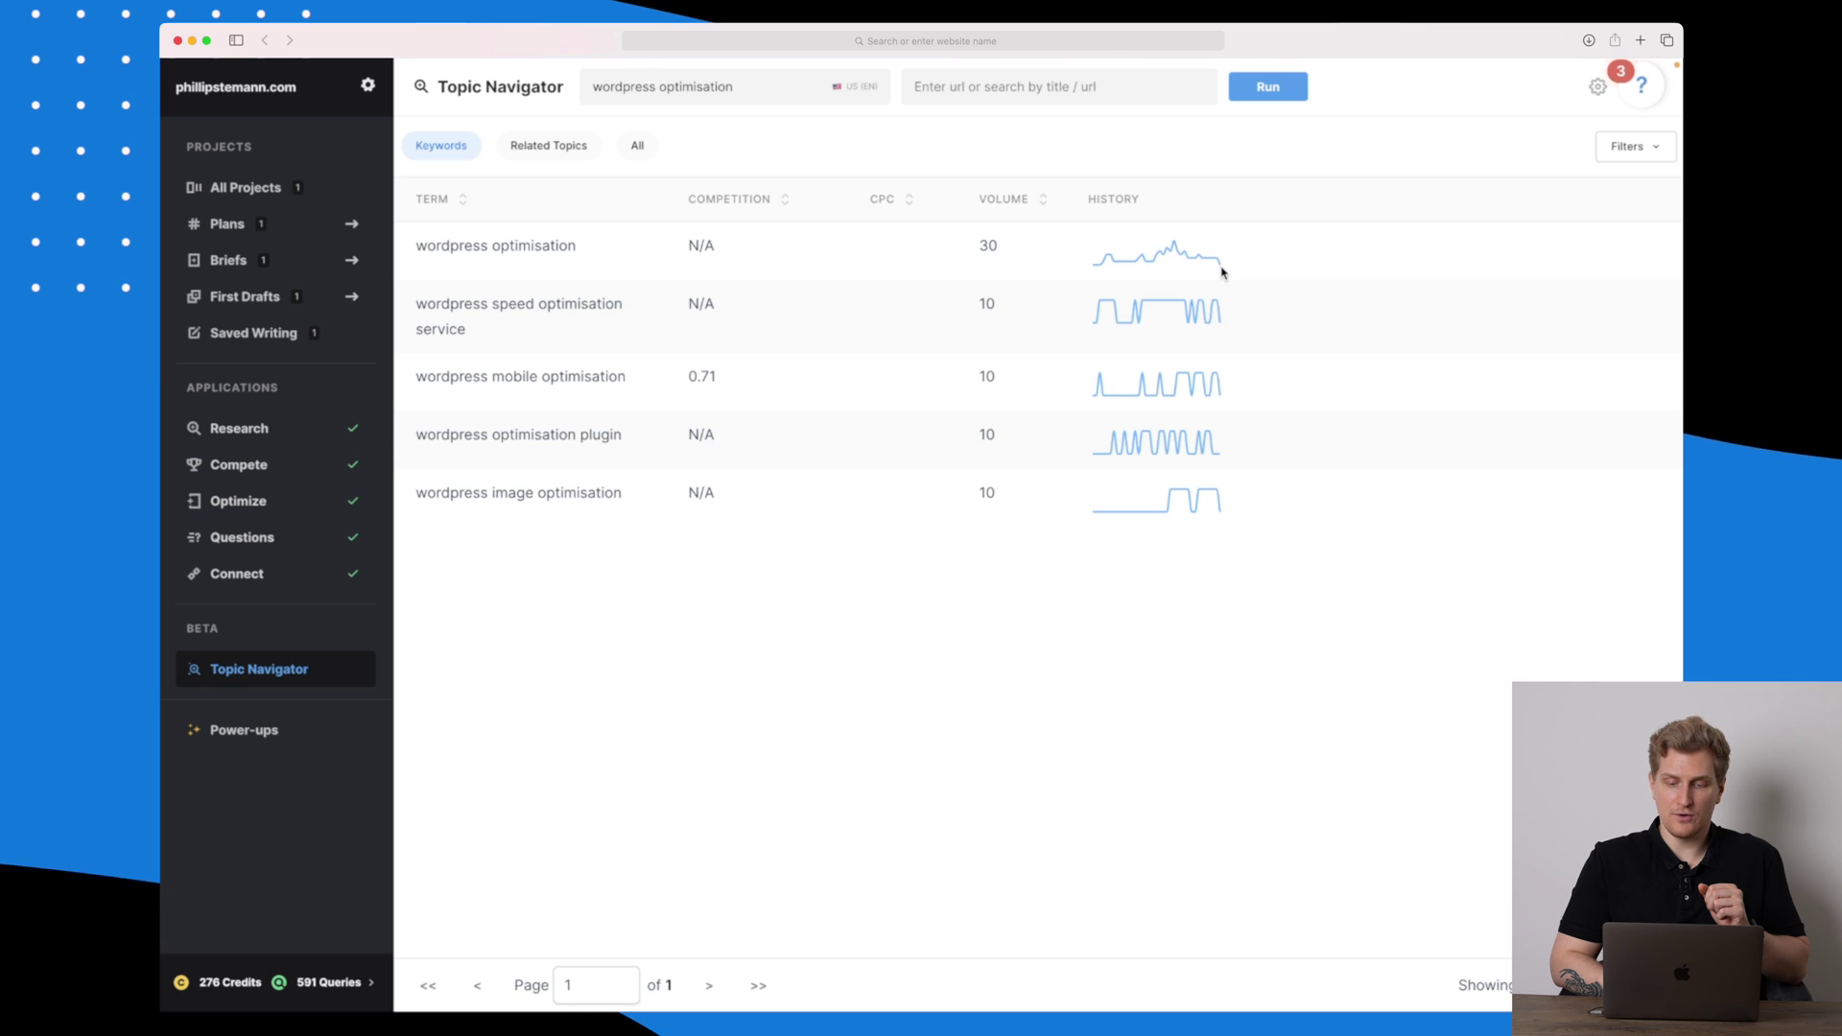
mouse_move(1221, 270)
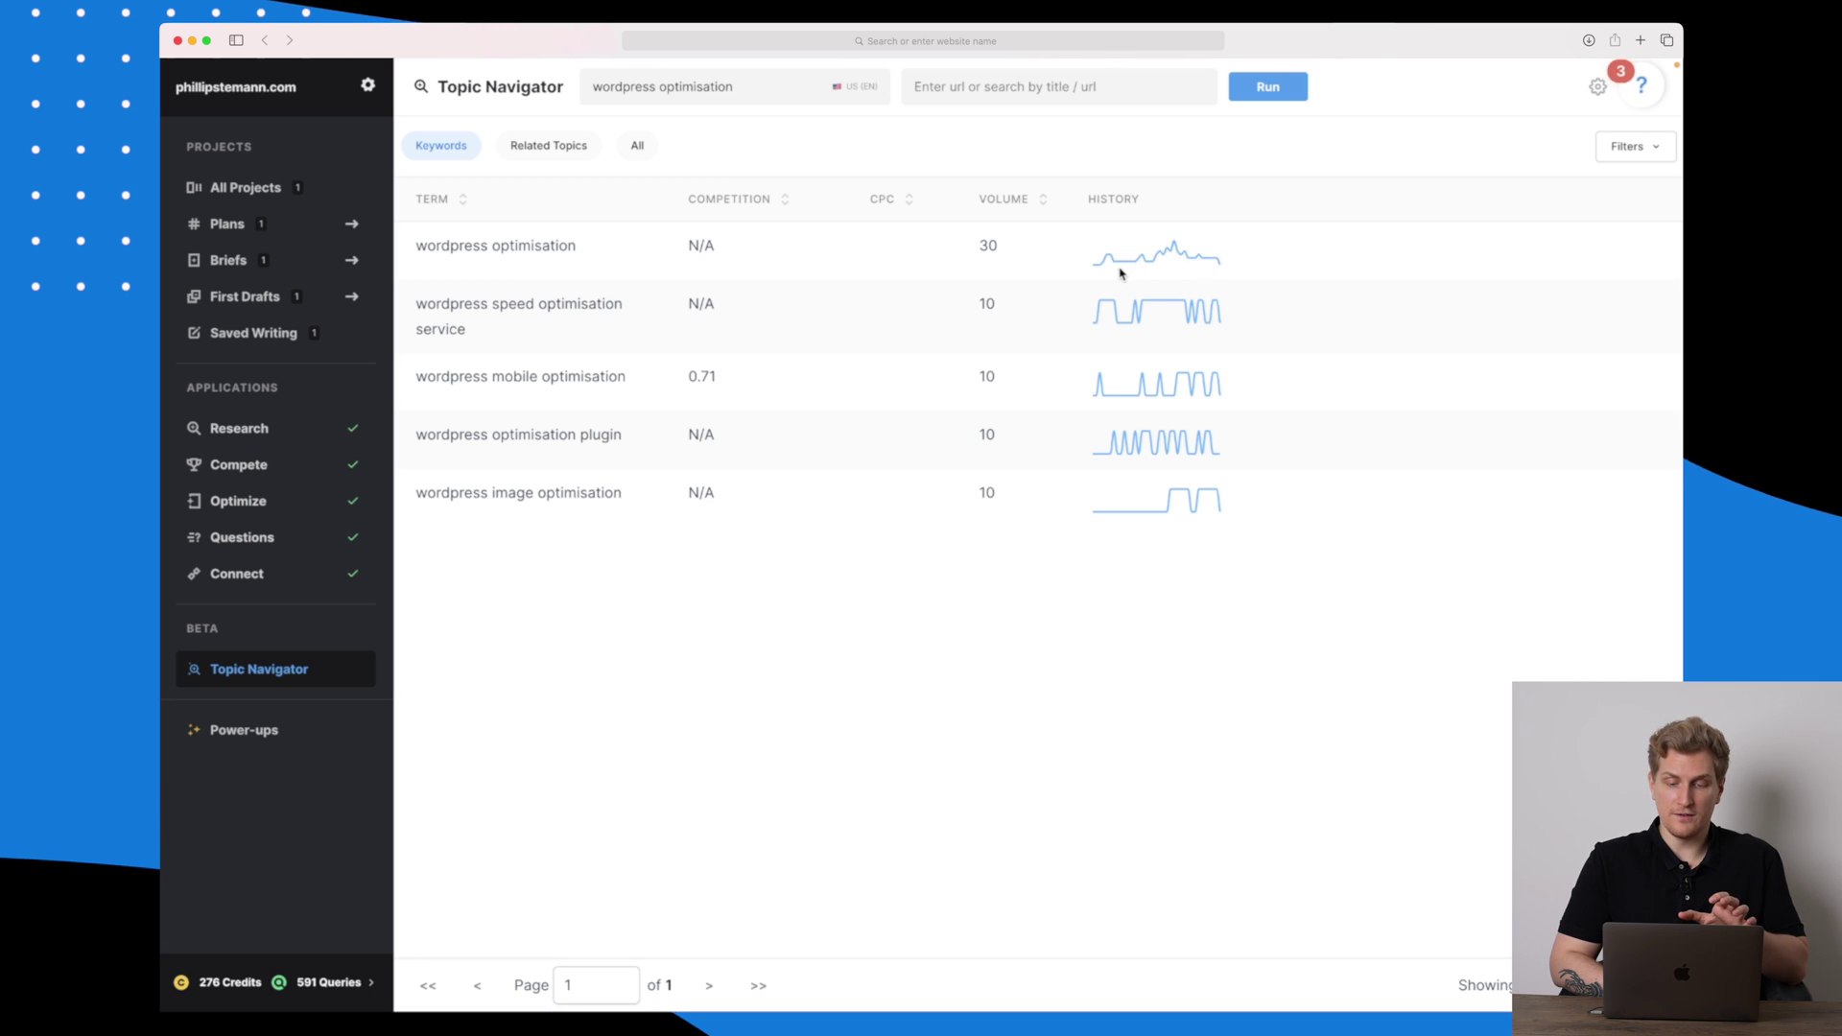
mouse_move(1132, 318)
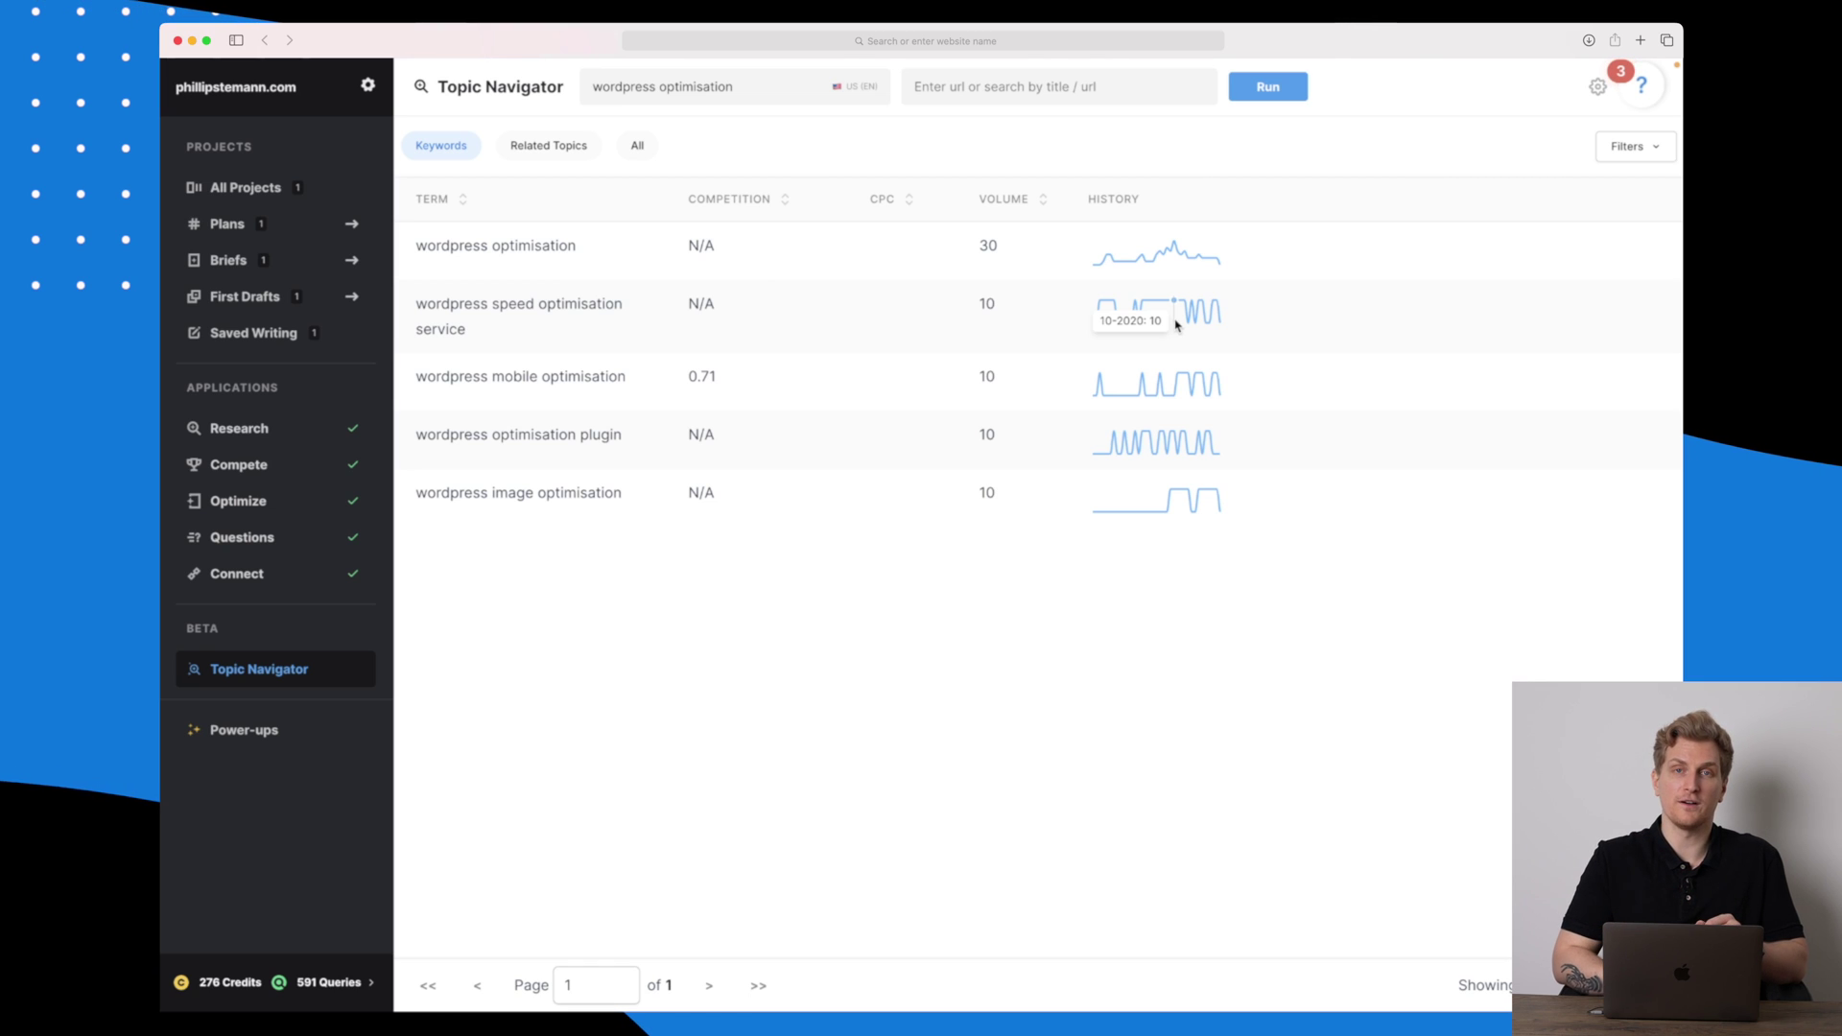
- View the Related Topics and All results, then open the marketmuse review project from All Projects
click(564, 158)
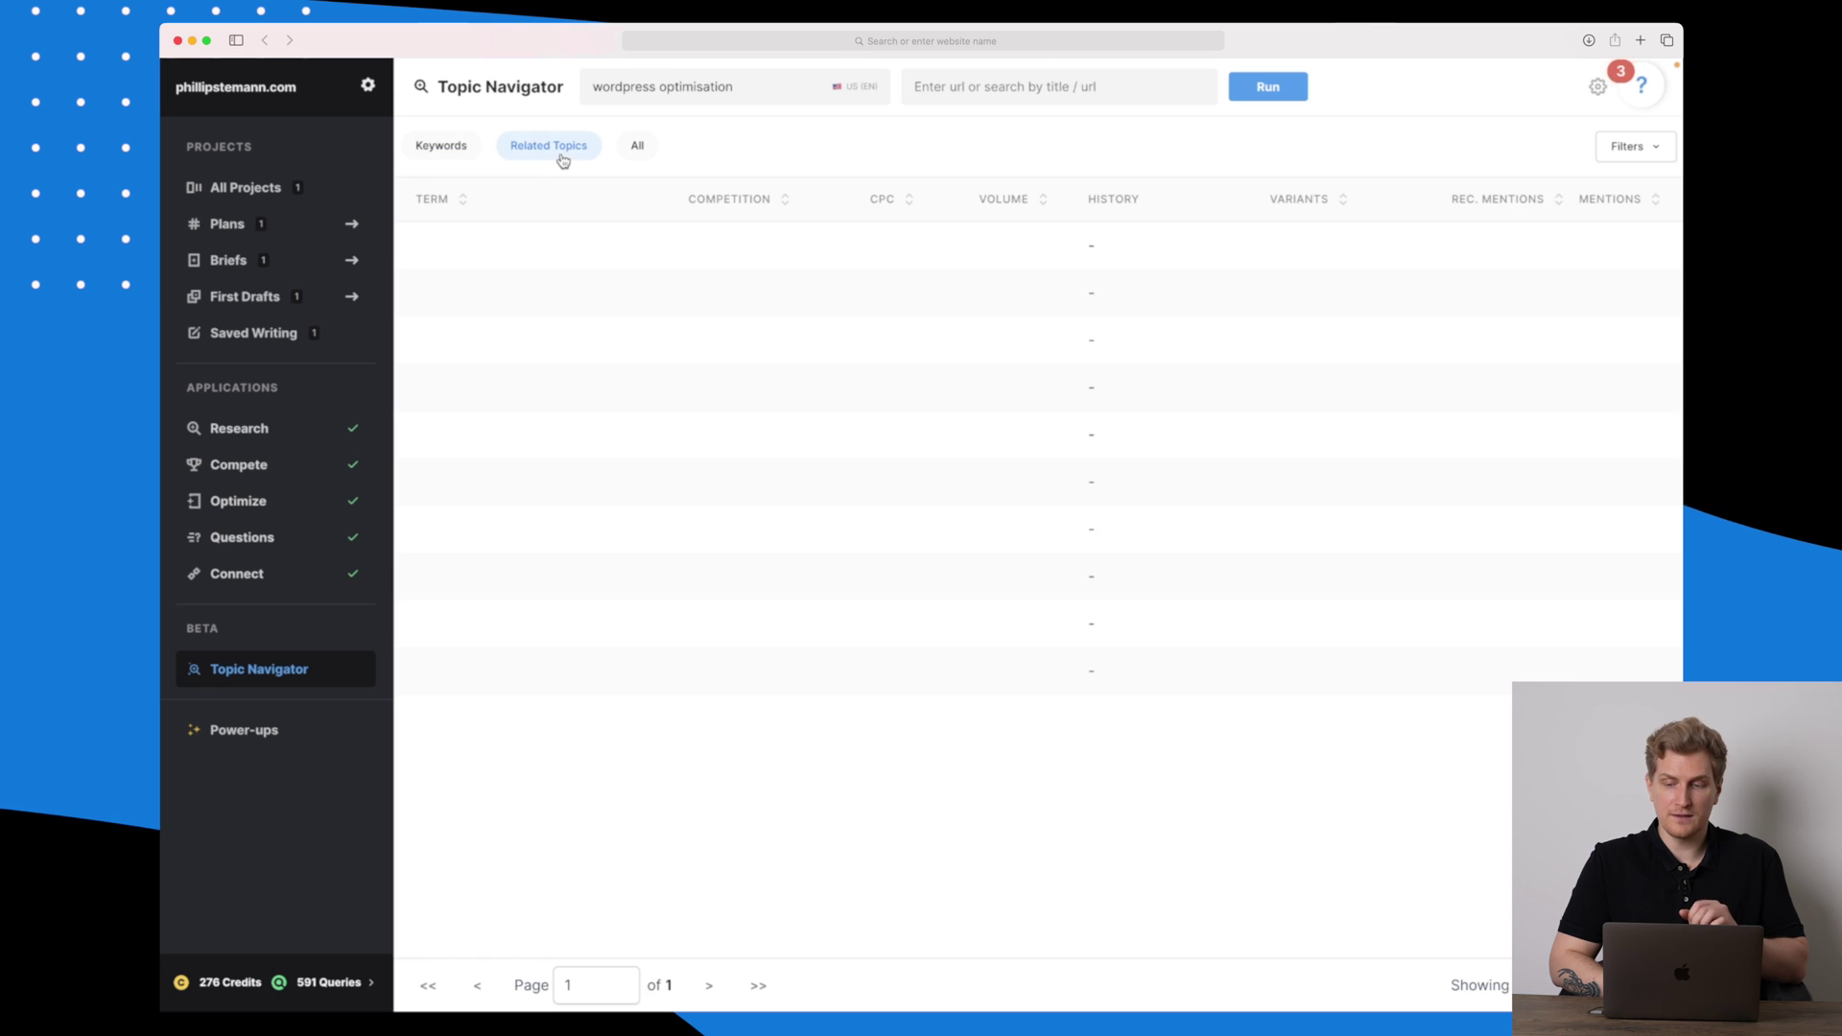
click(639, 152)
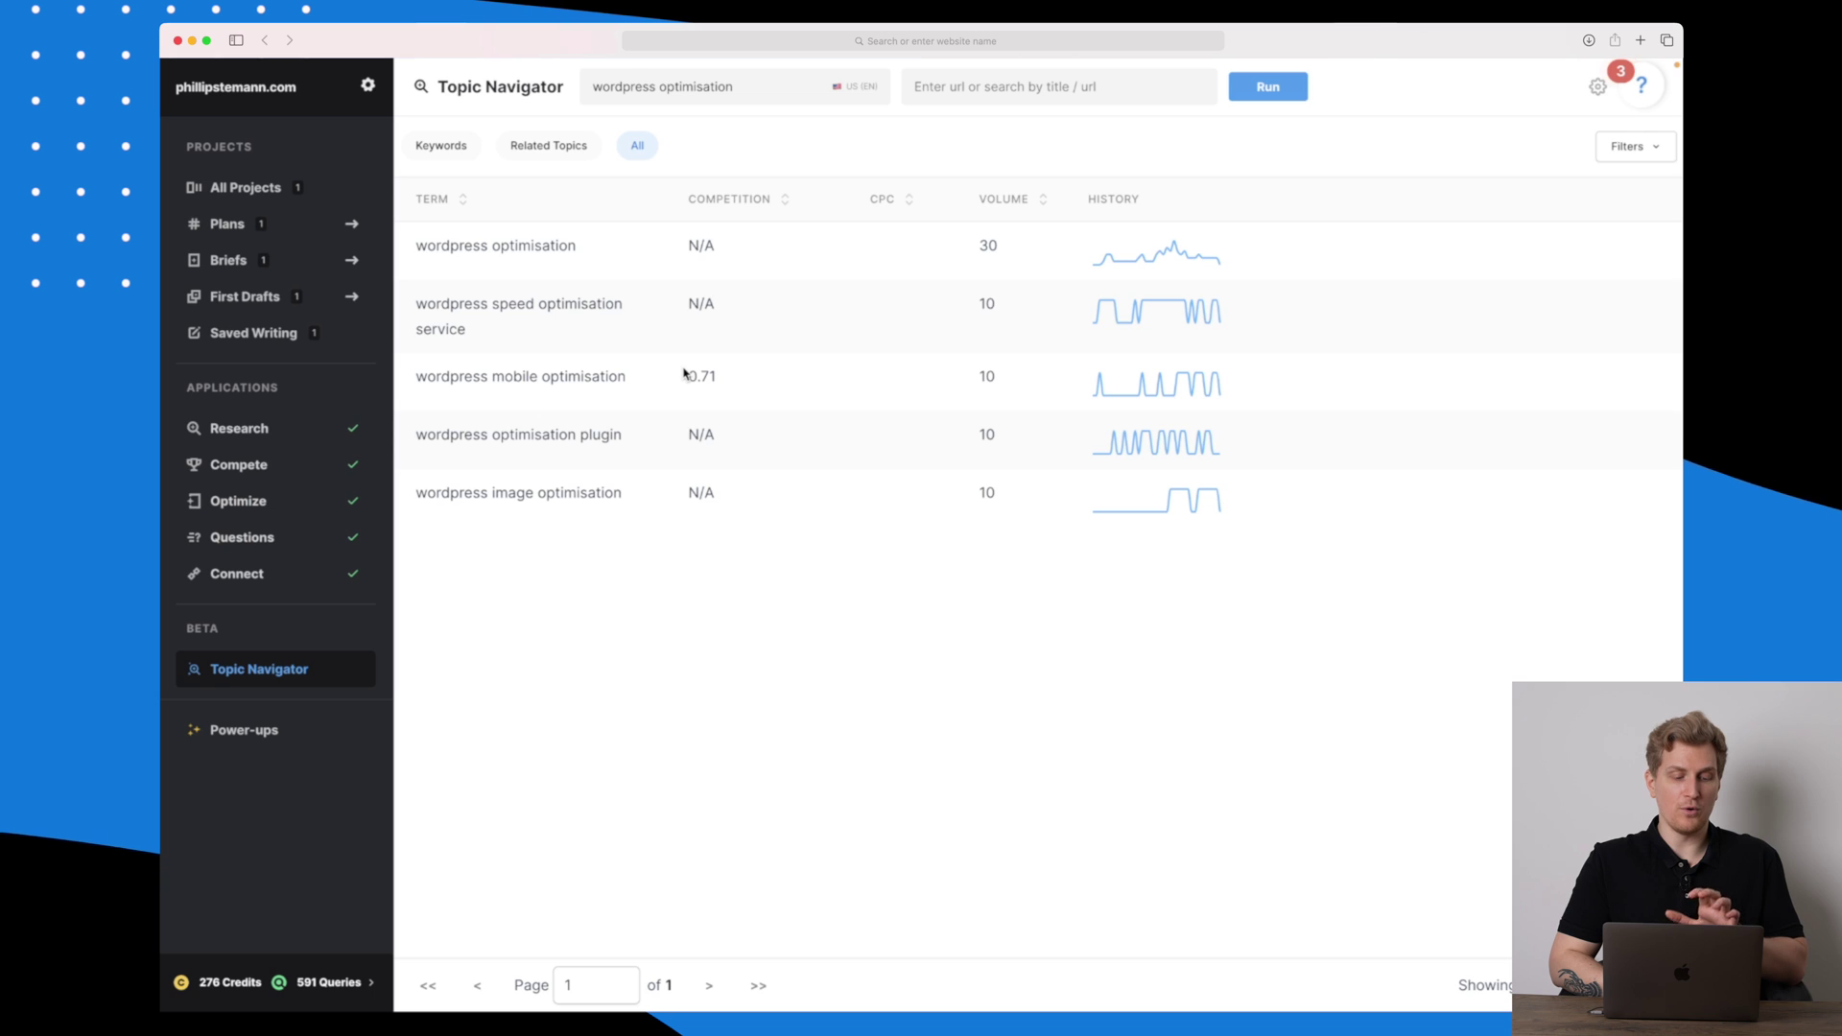
click(266, 191)
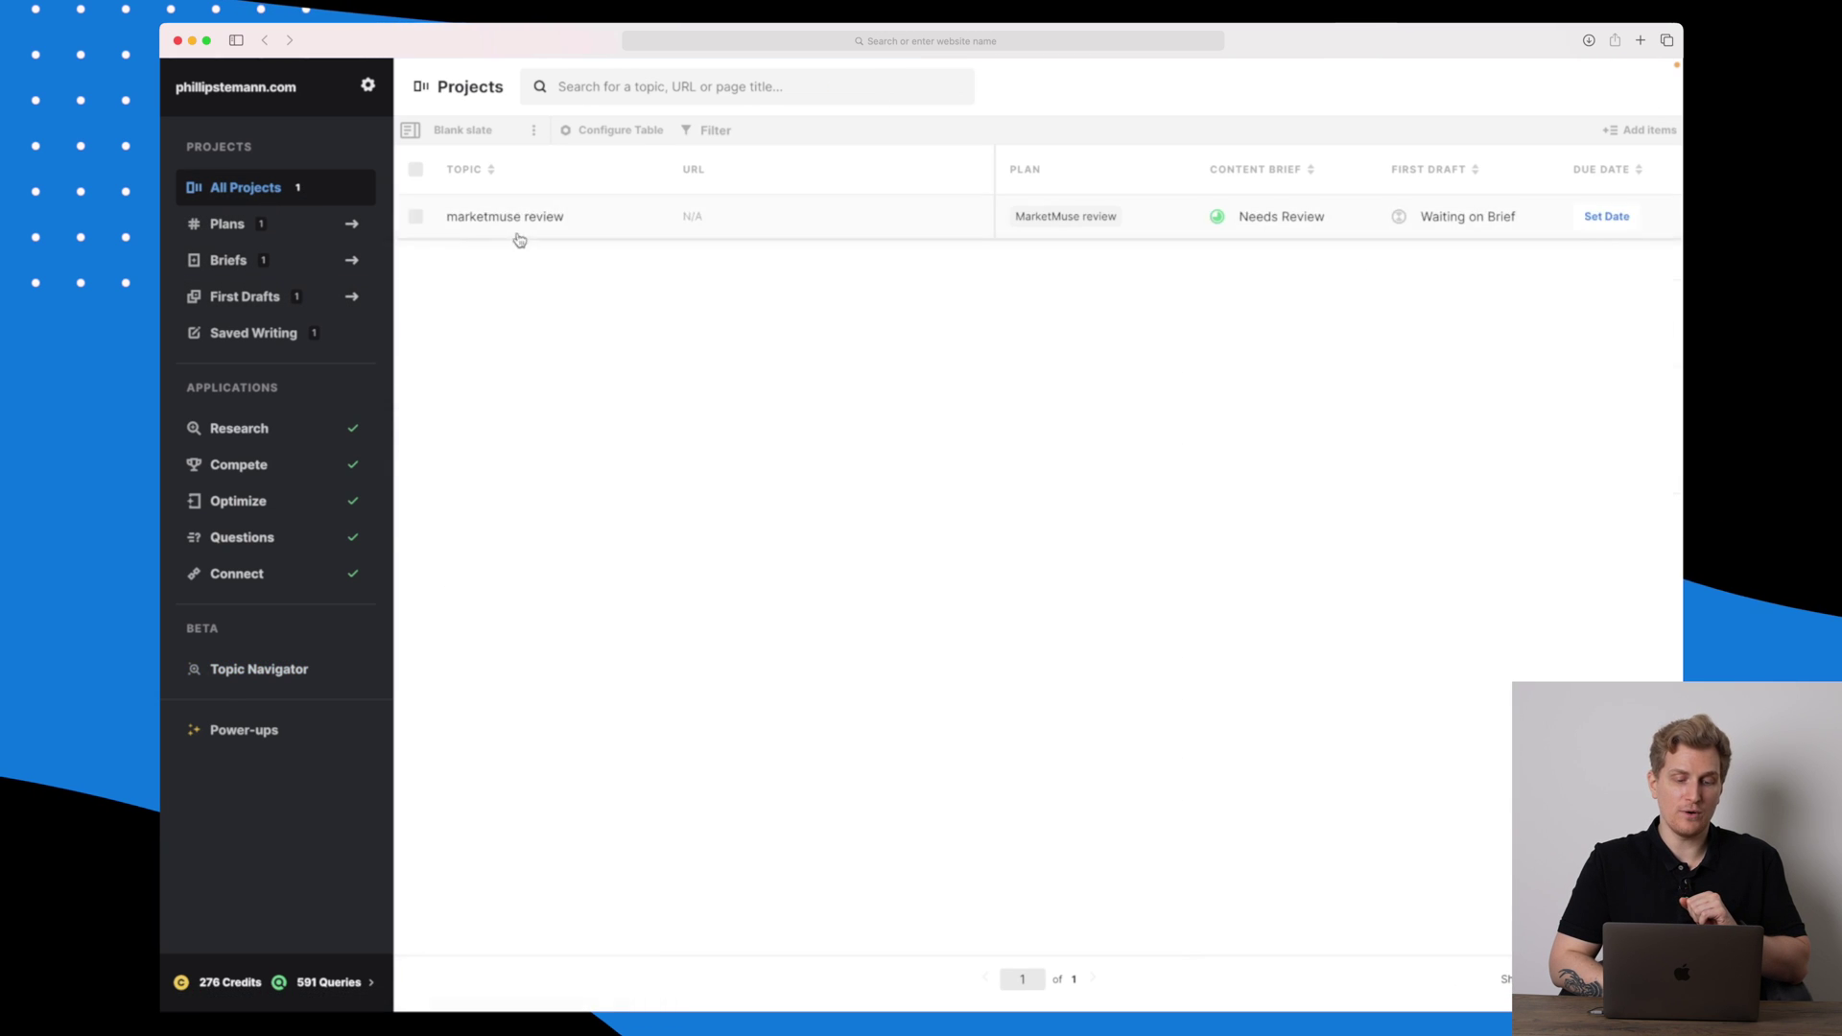
click(534, 214)
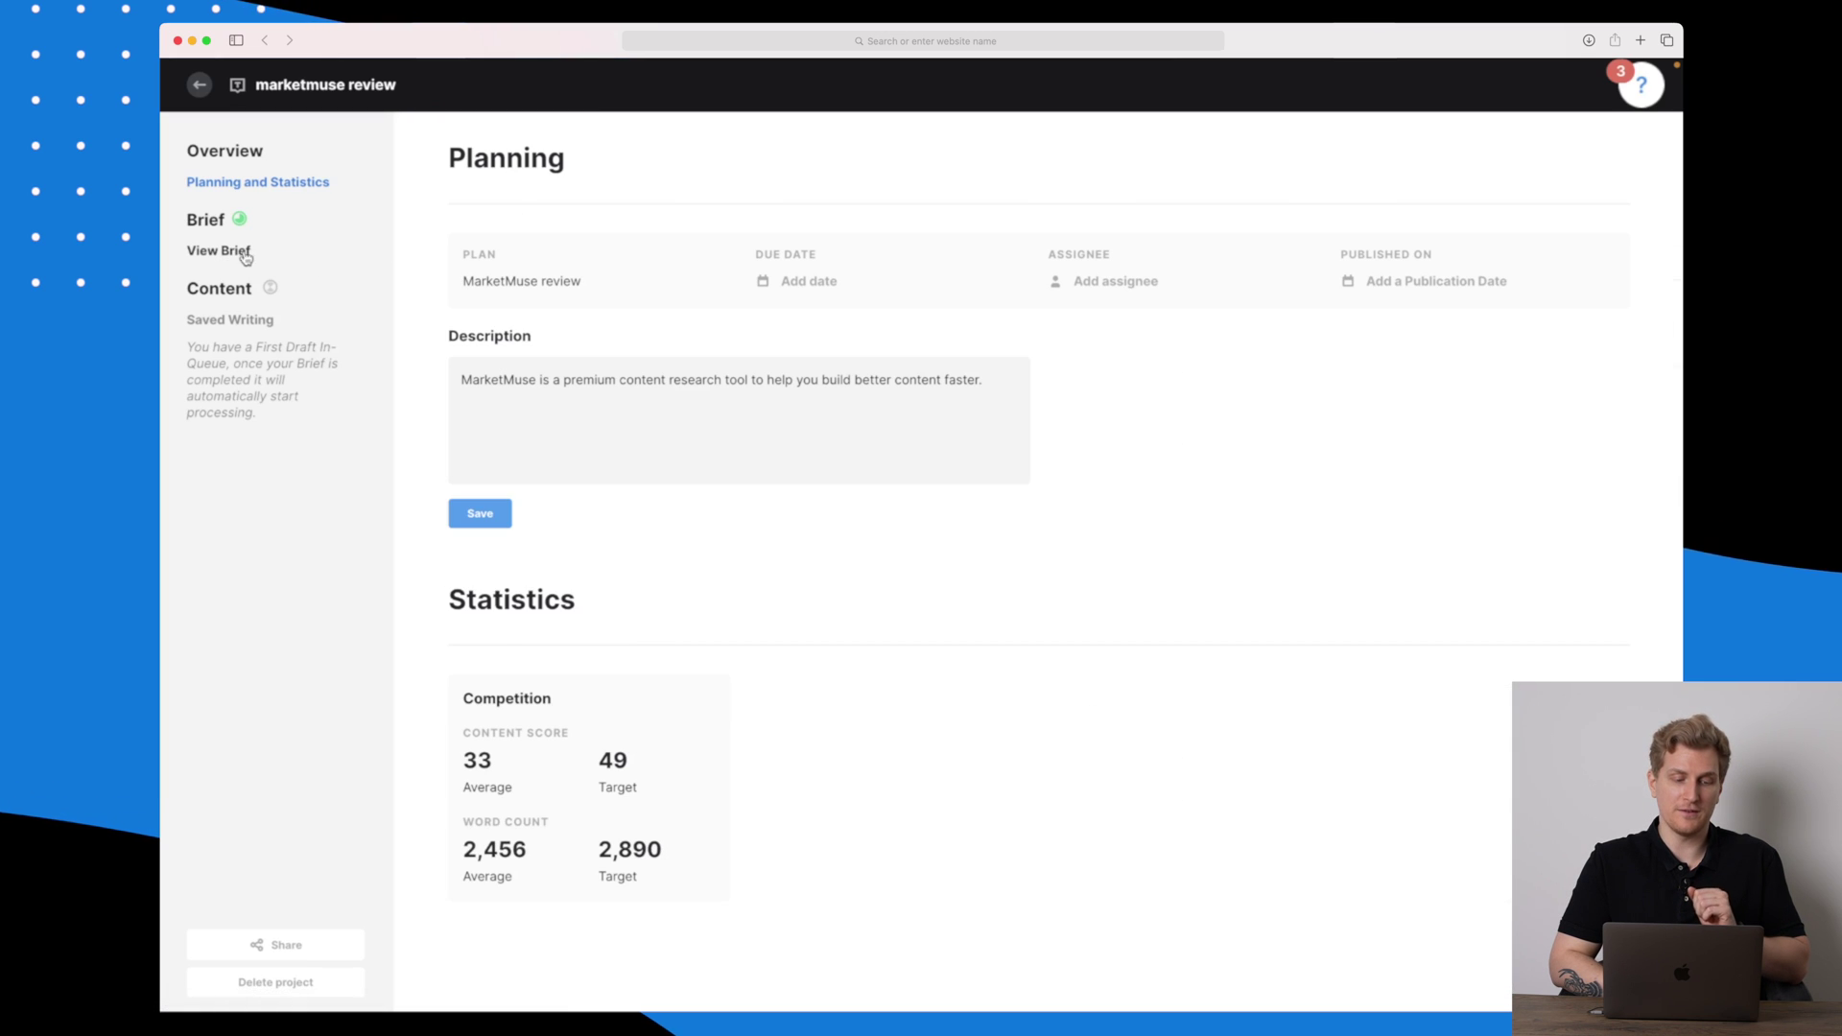
- Open the marketmuse review brief and scroll through its H1 subtopics and flagged topics
click(234, 252)
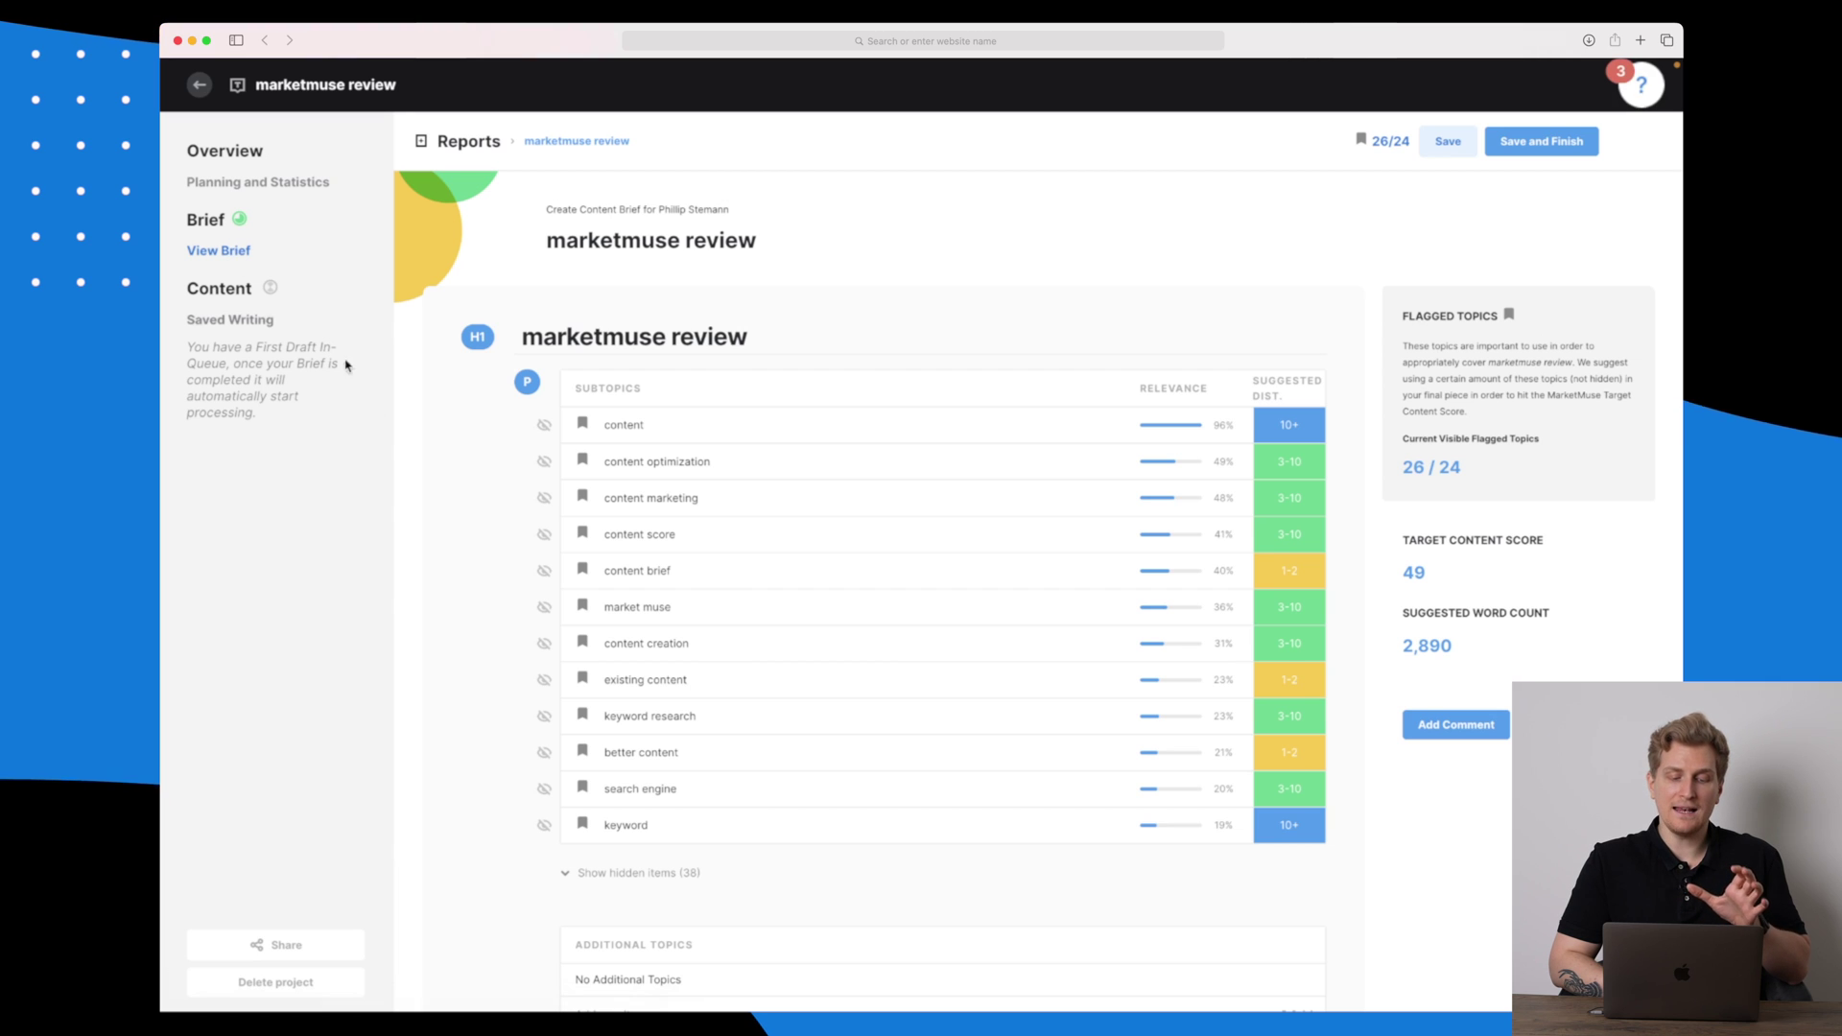
scroll(461, 523, down, 5)
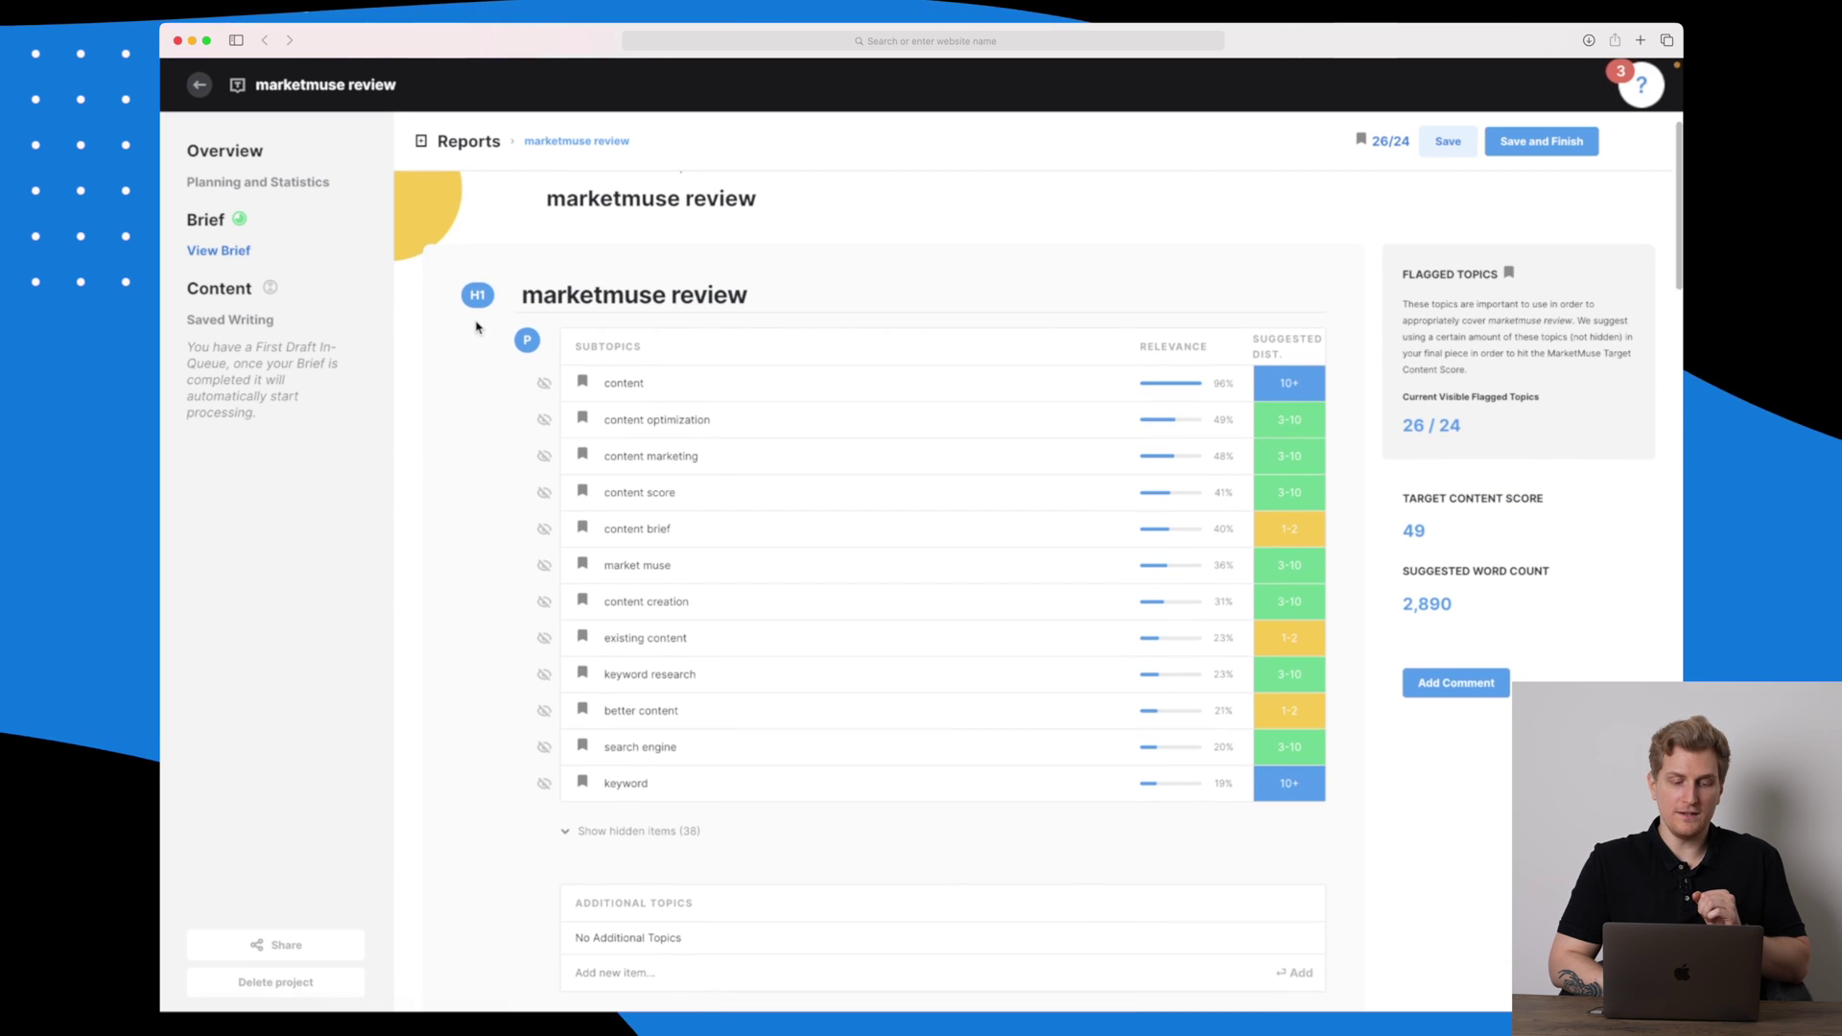
scroll(477, 322, down, 15)
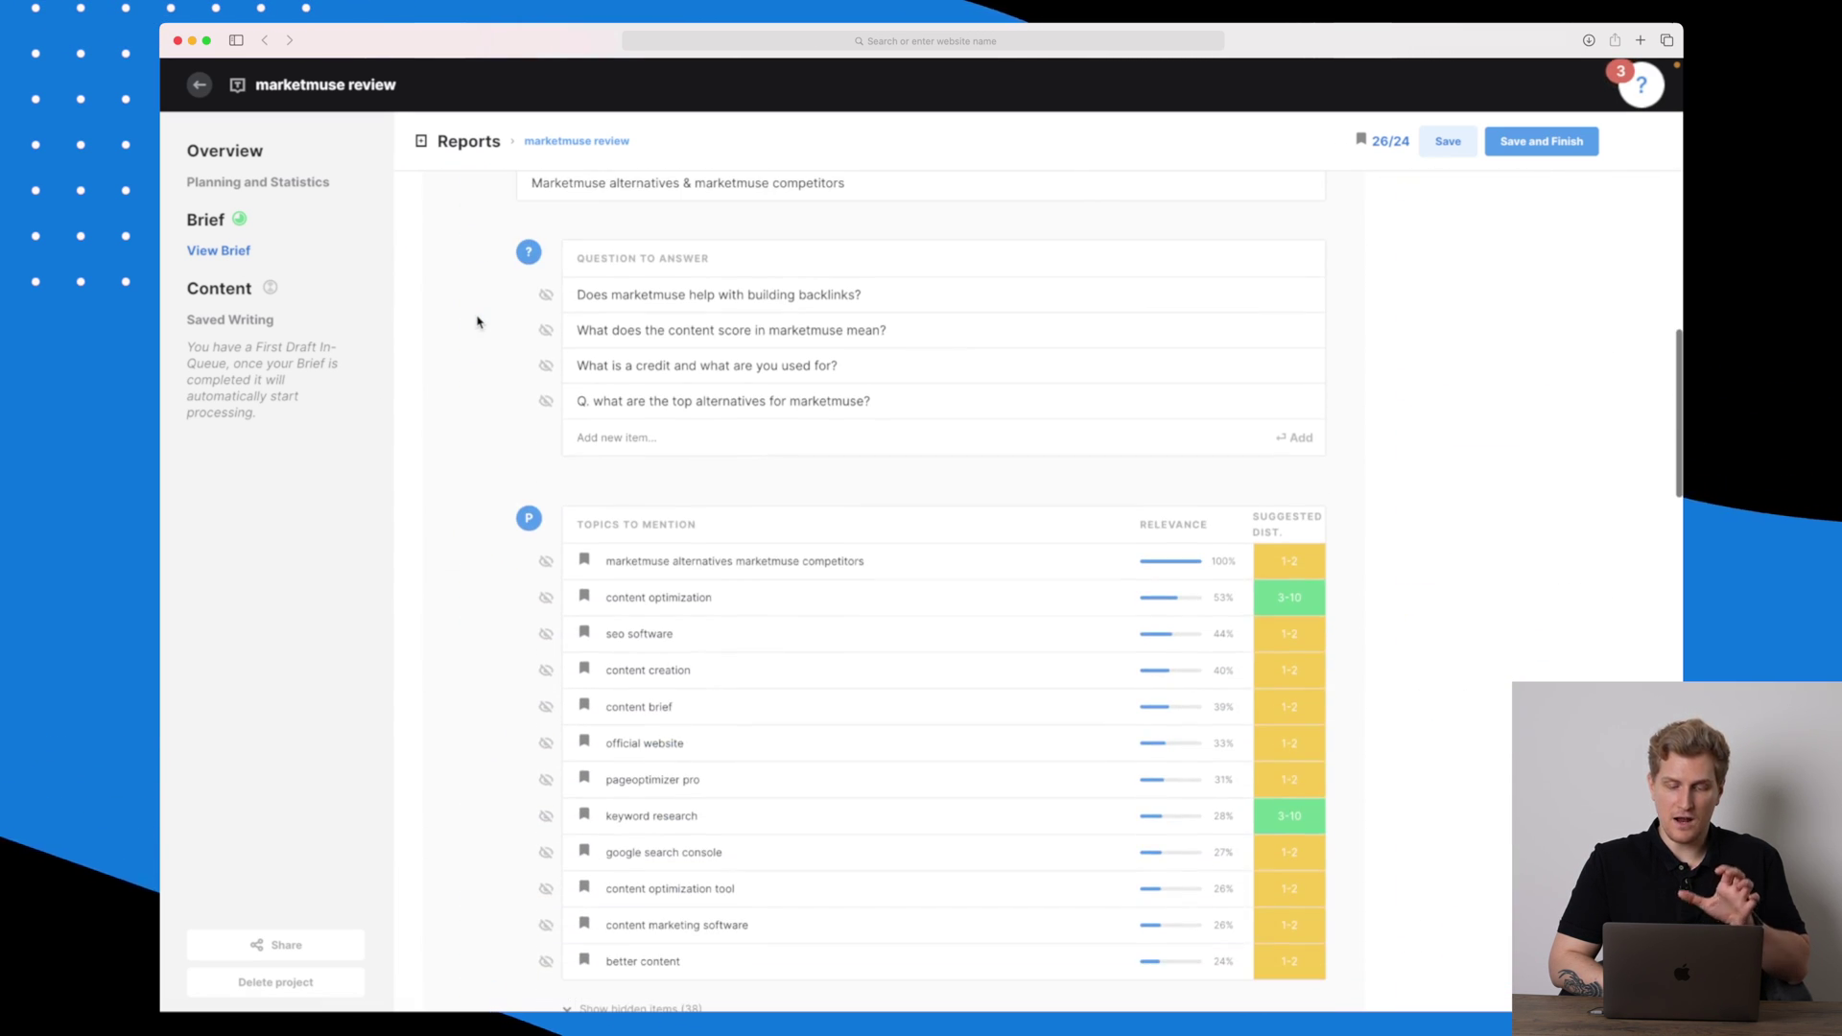
scroll(477, 322, down, 5)
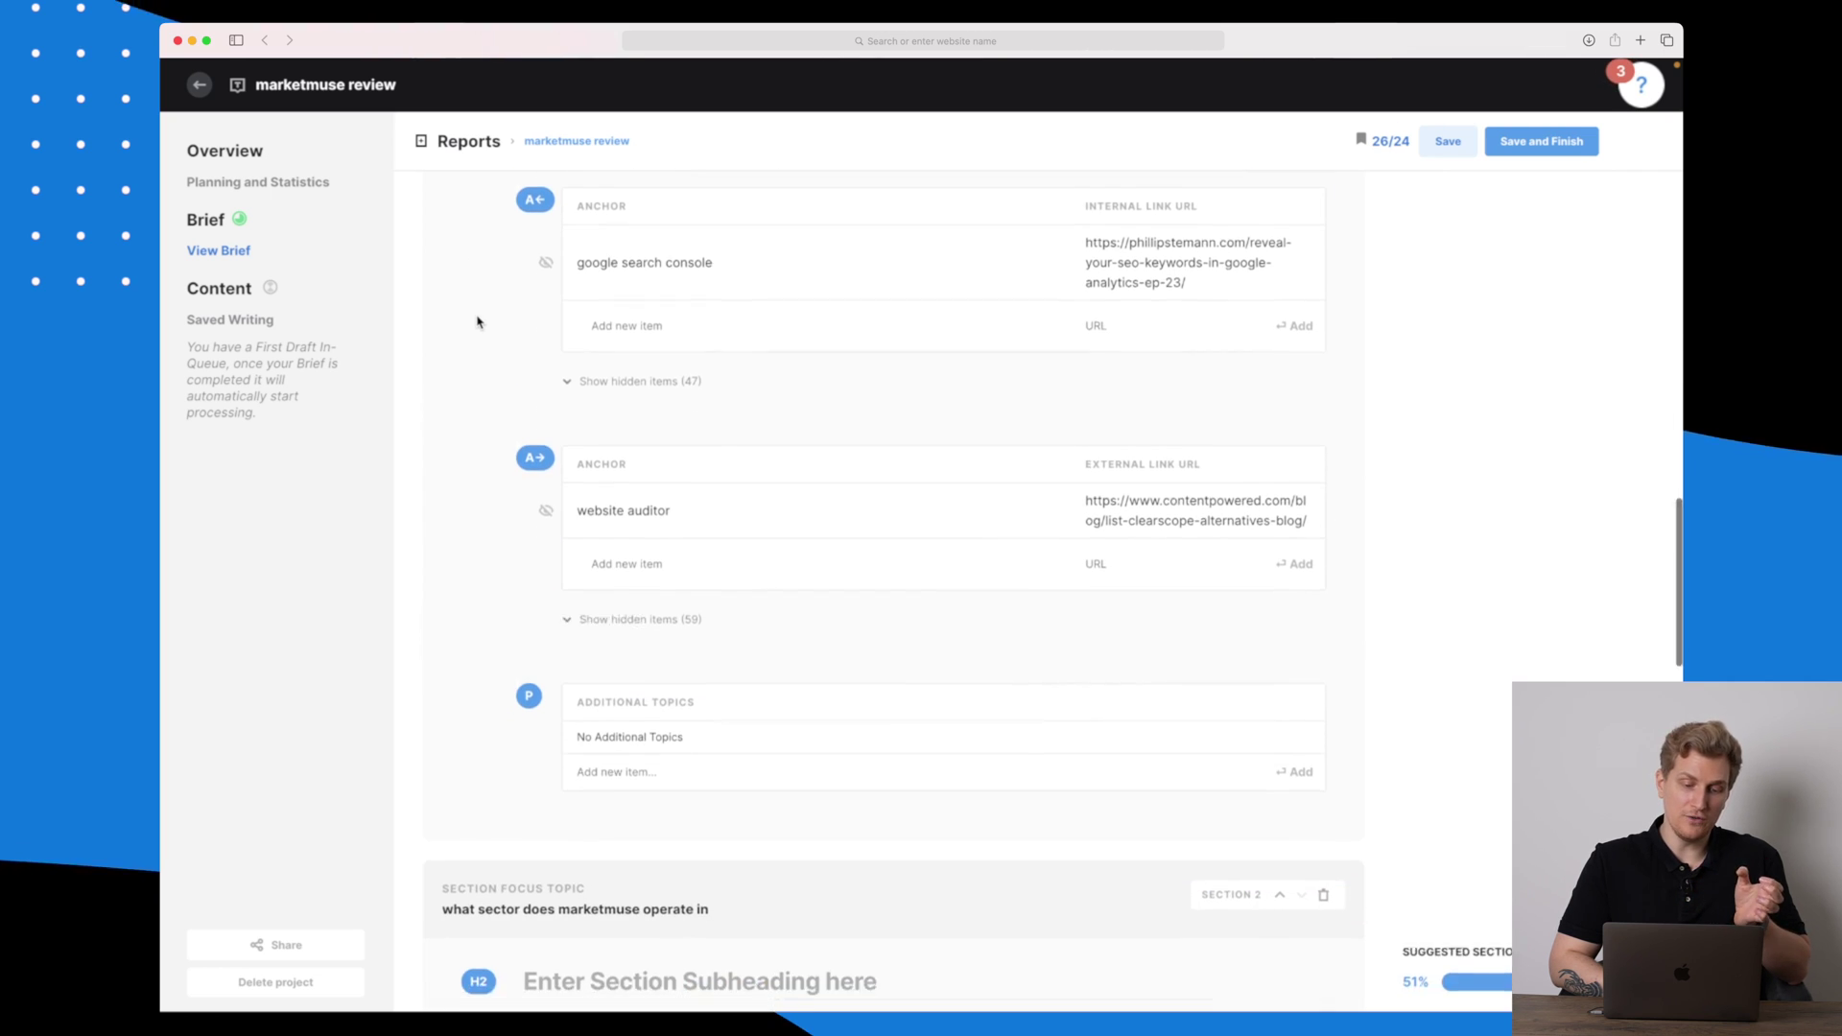
scroll(477, 322, up, 5)
scroll(477, 321, up, 20)
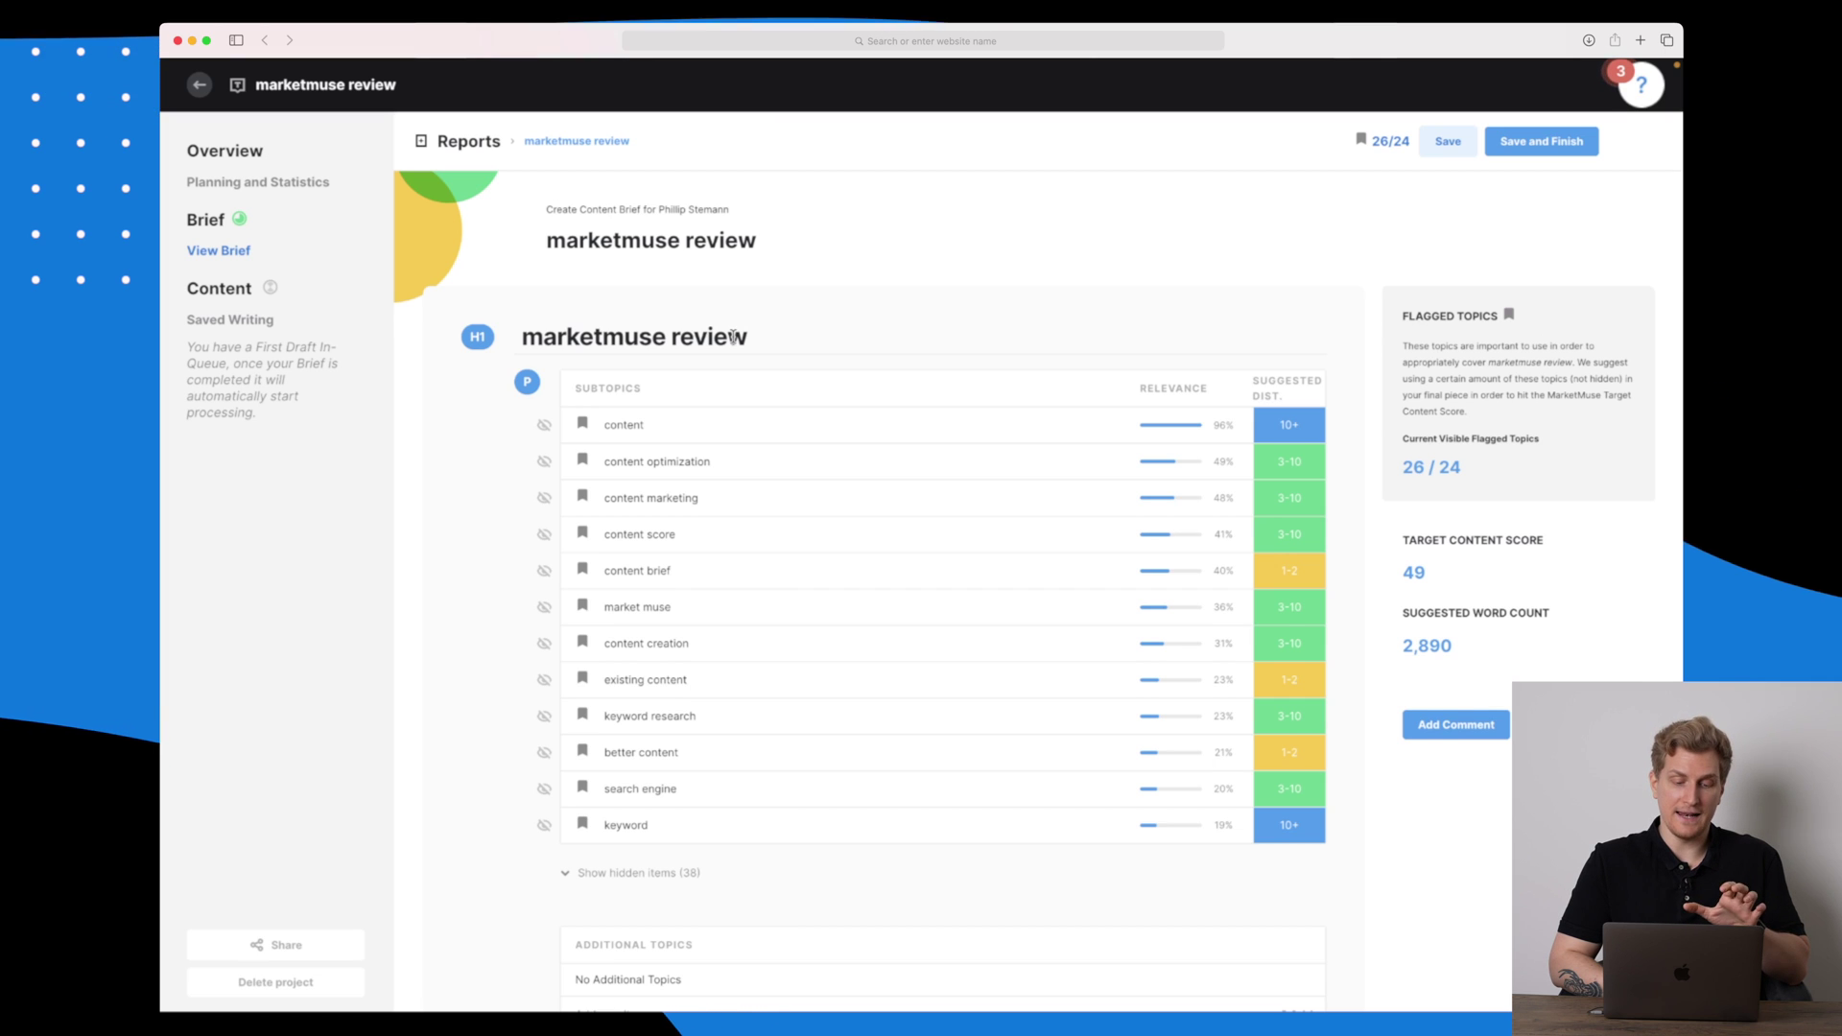
scroll(672, 317, down, 3)
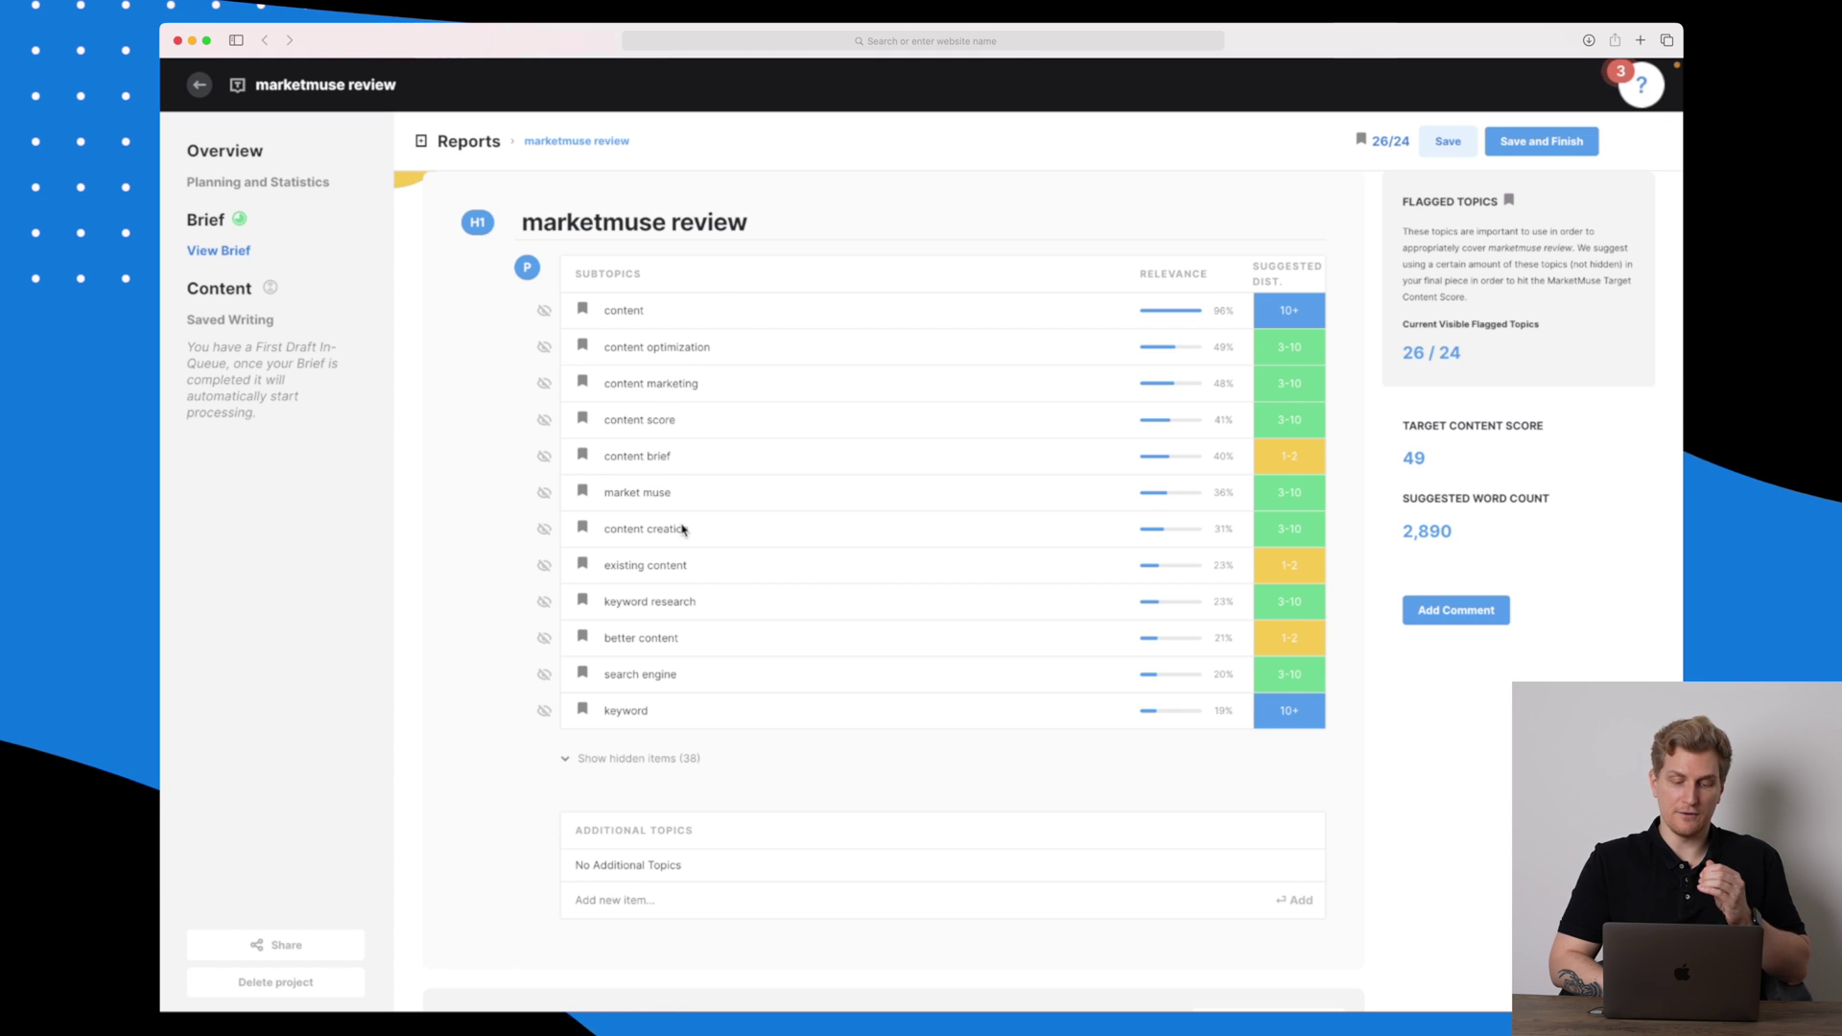
scroll(682, 529, down, 2)
scroll(683, 528, down, 6)
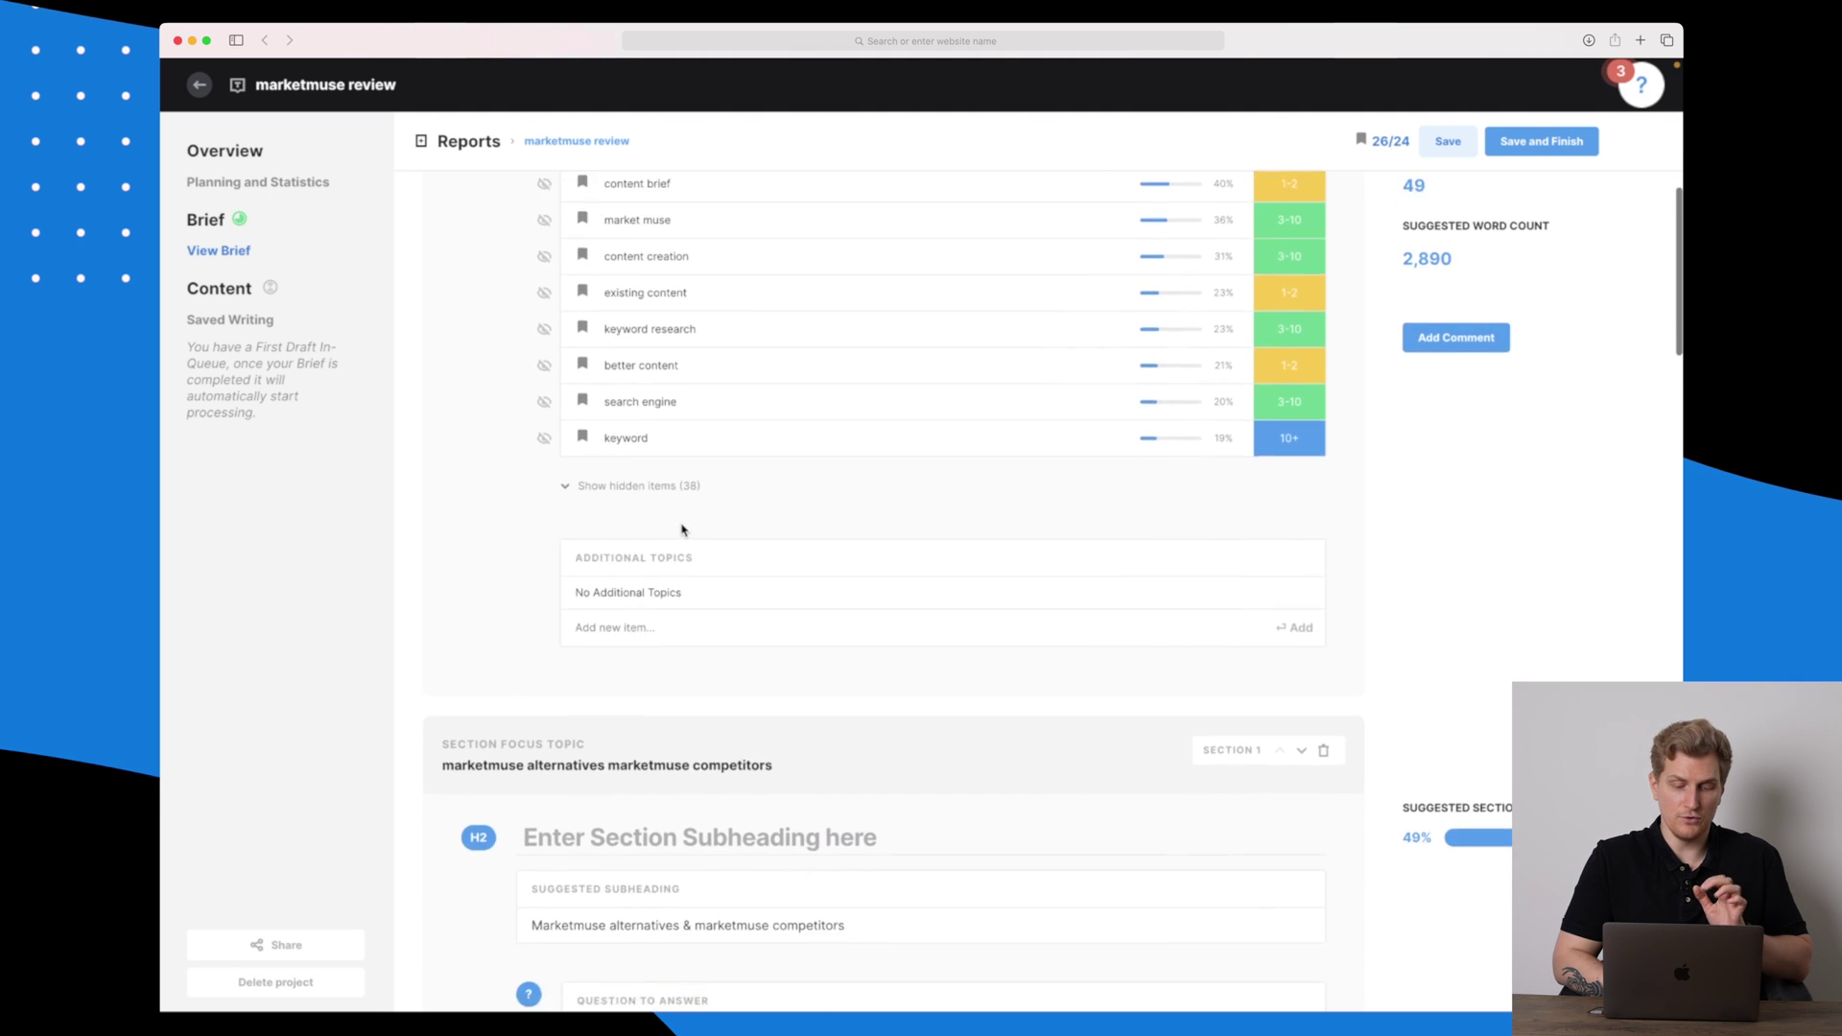
scroll(673, 484, down, 8)
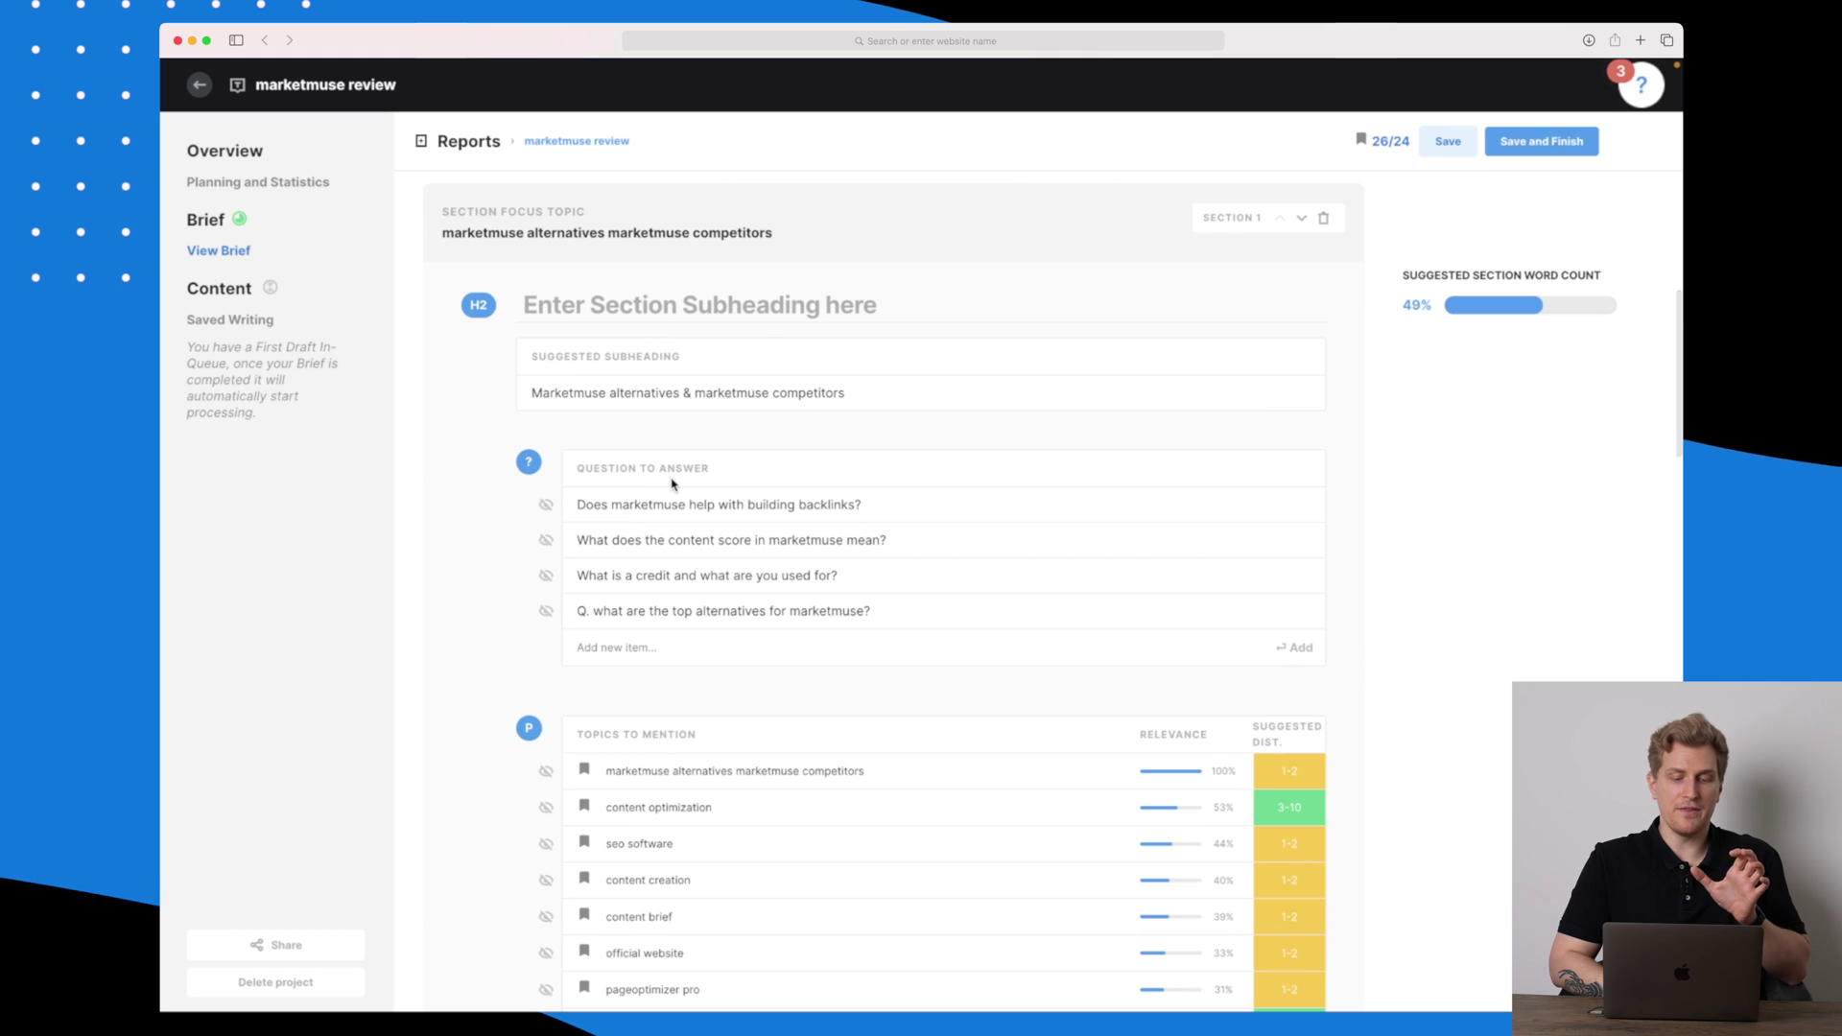
scroll(673, 484, down, 2)
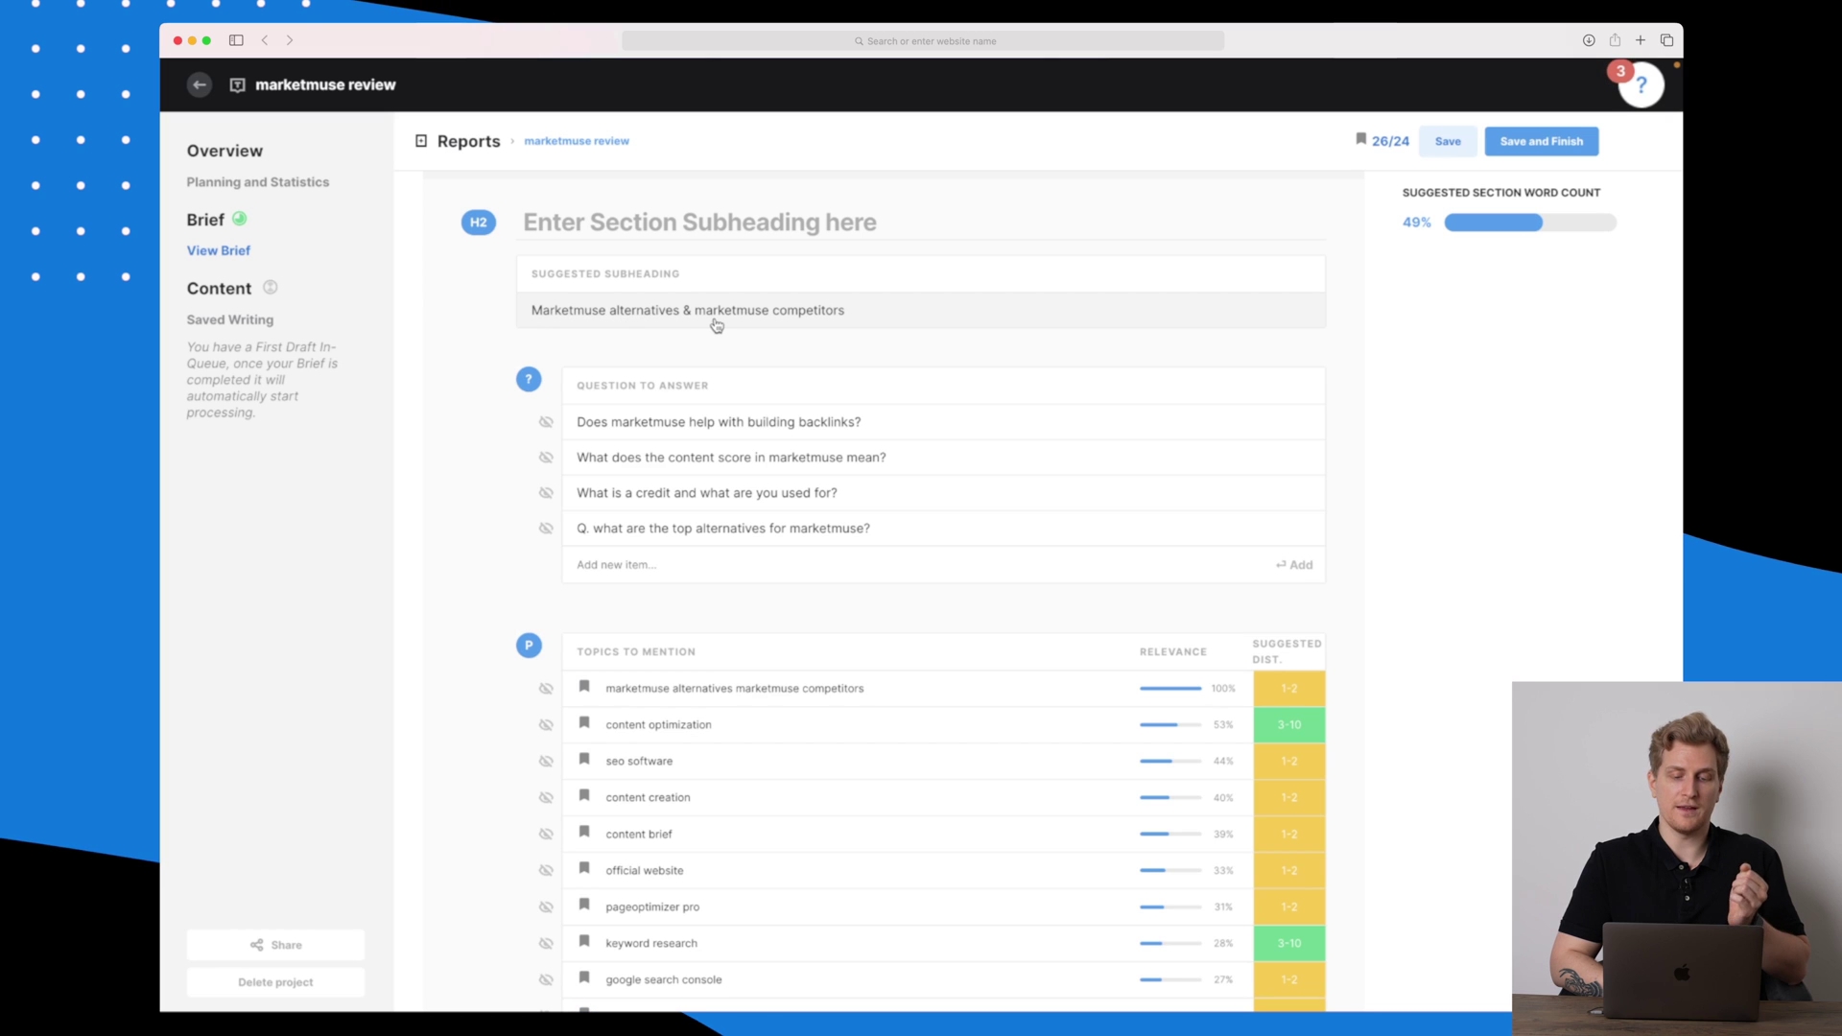
scroll(772, 329, down, 2)
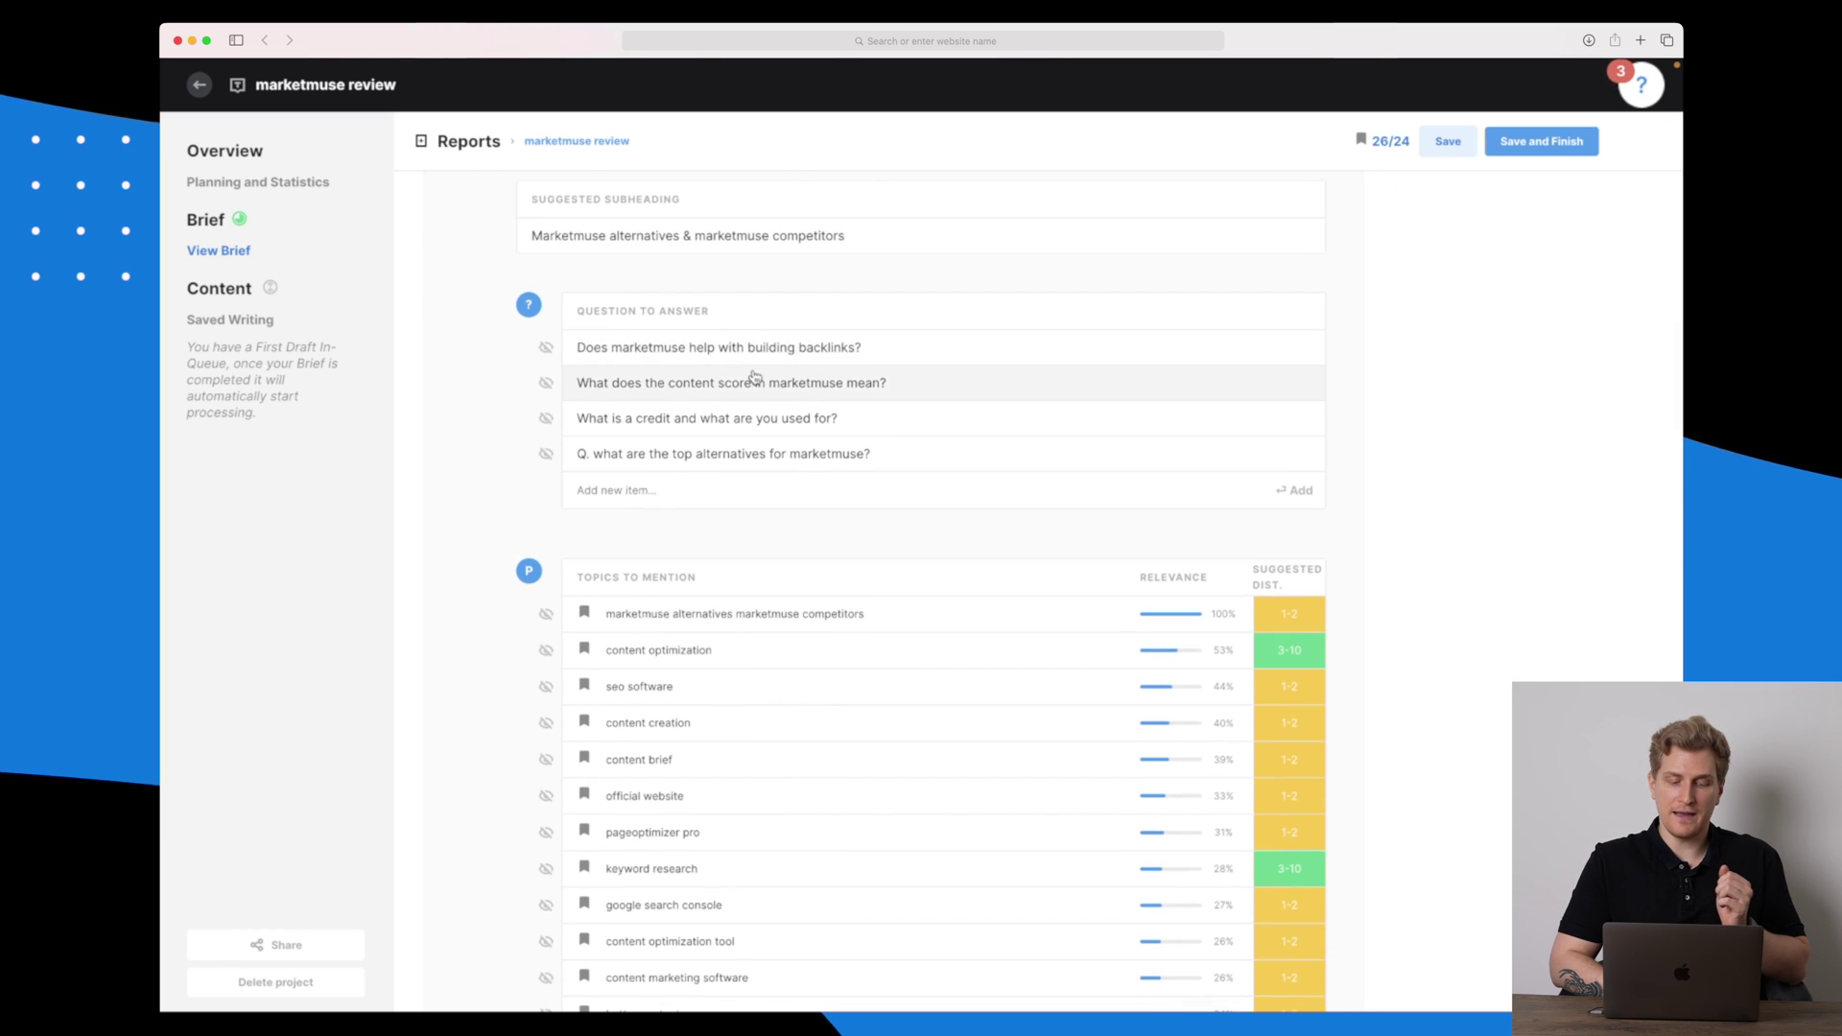
scroll(766, 455, down, 6)
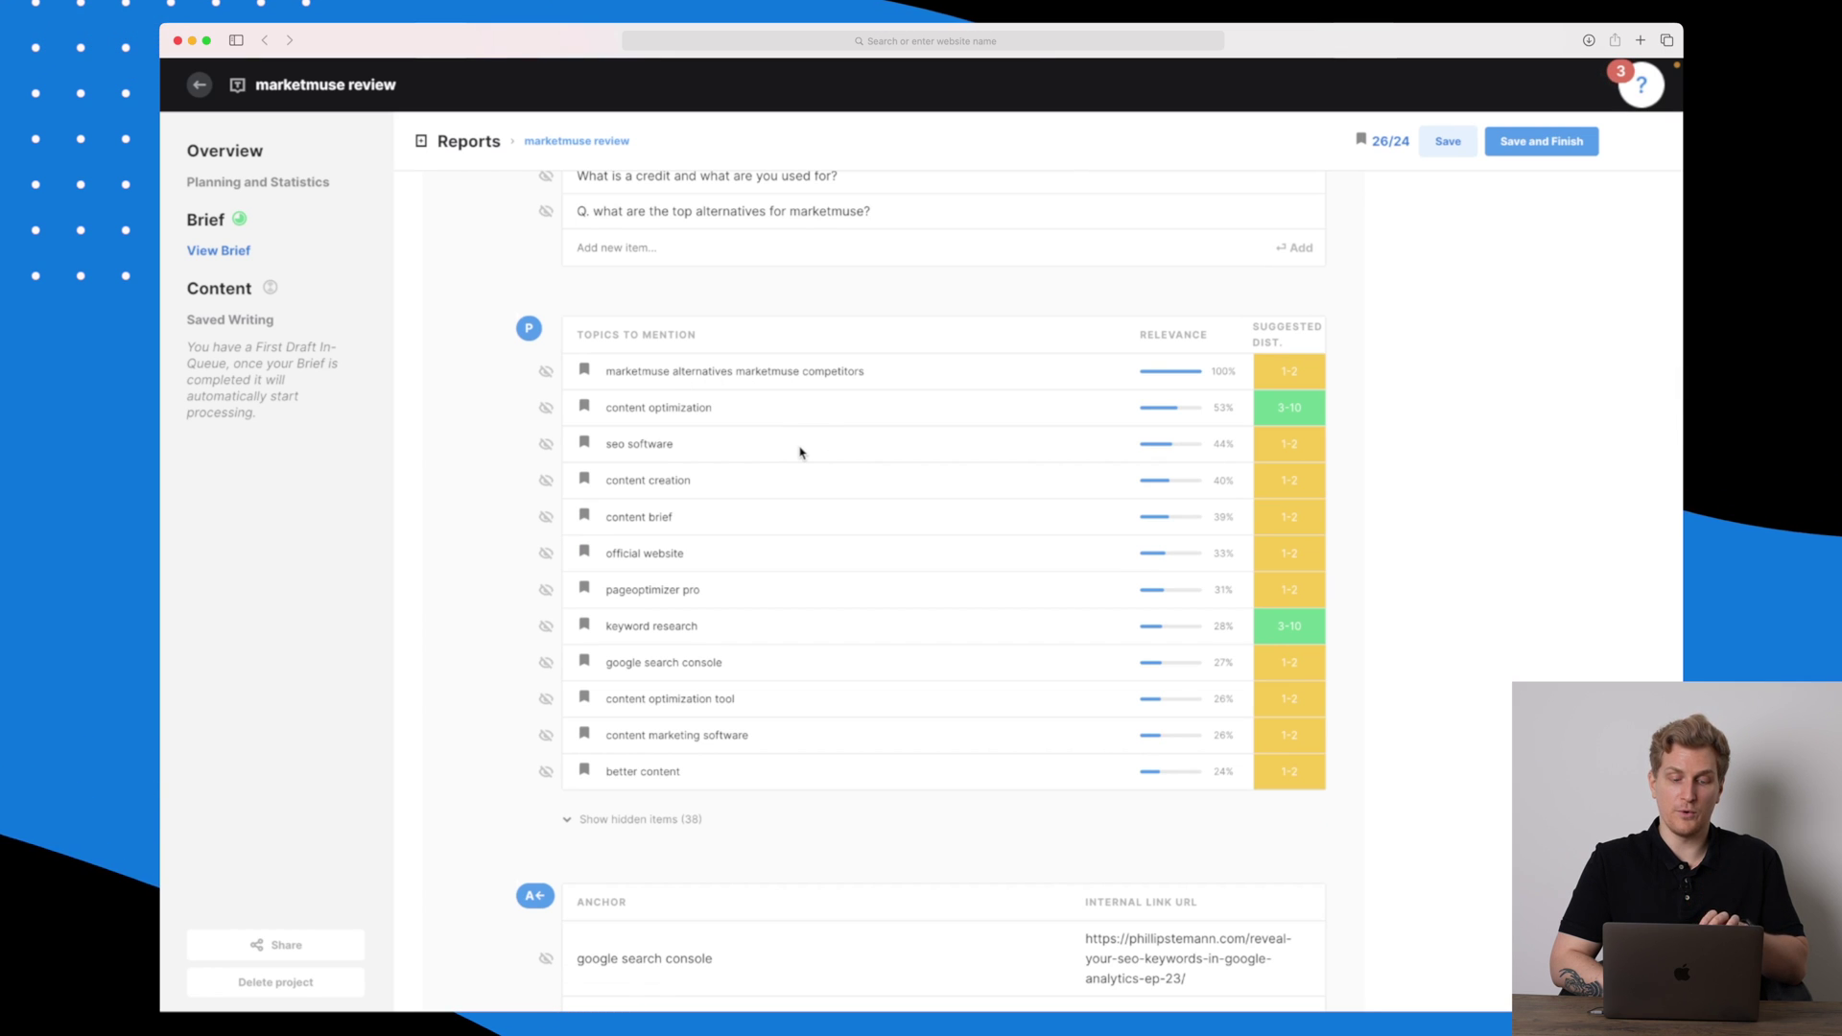
scroll(802, 452, up, 2)
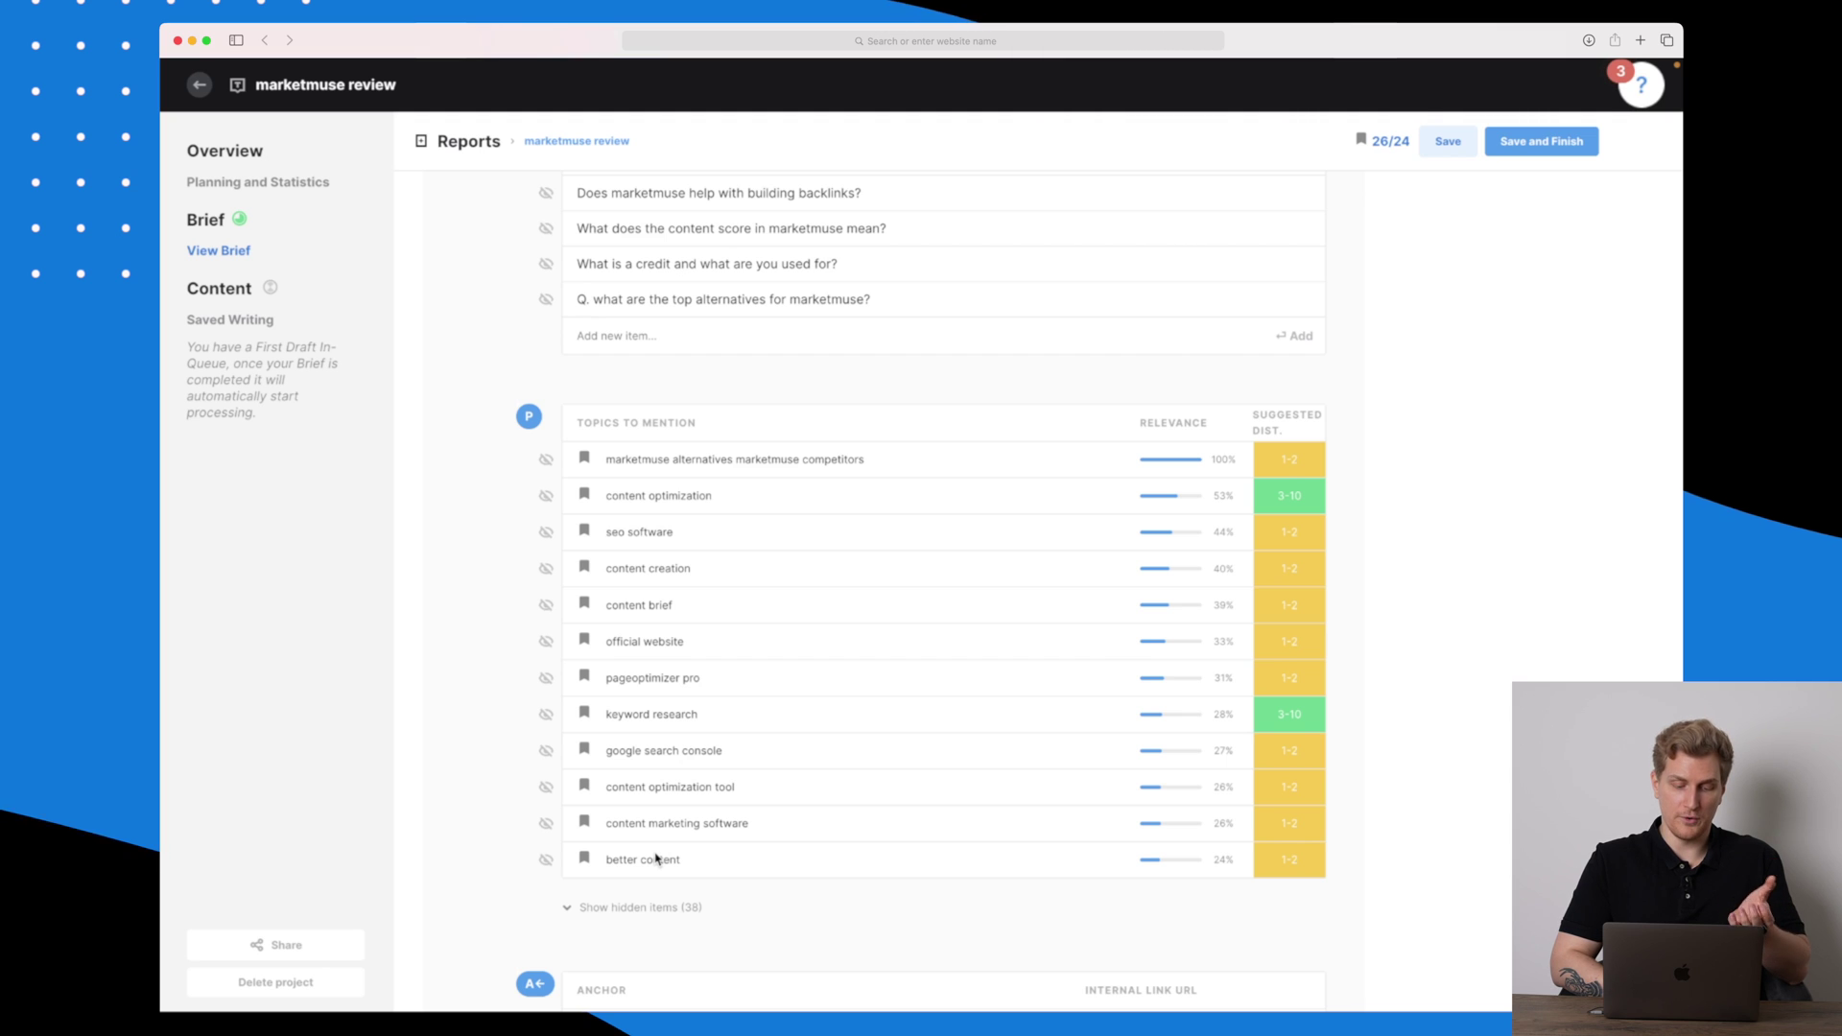
scroll(656, 859, down, 2)
scroll(672, 619, down, 3)
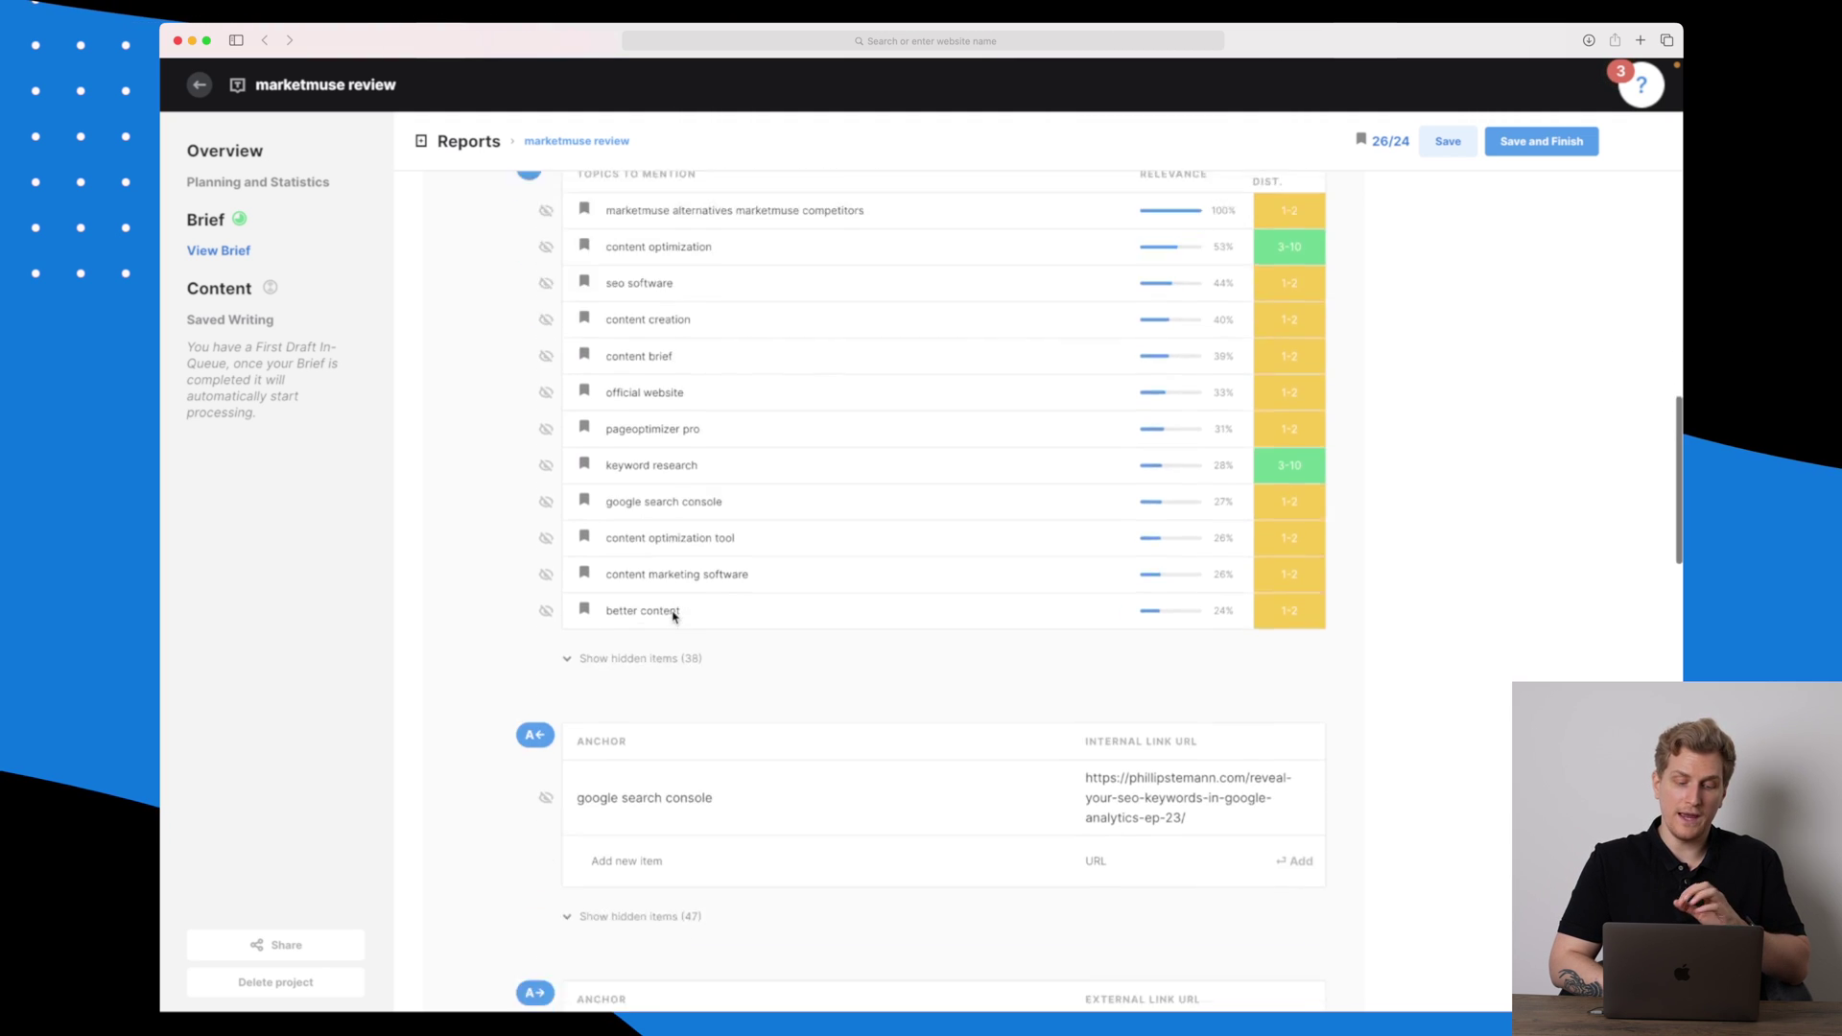
scroll(675, 615, down, 5)
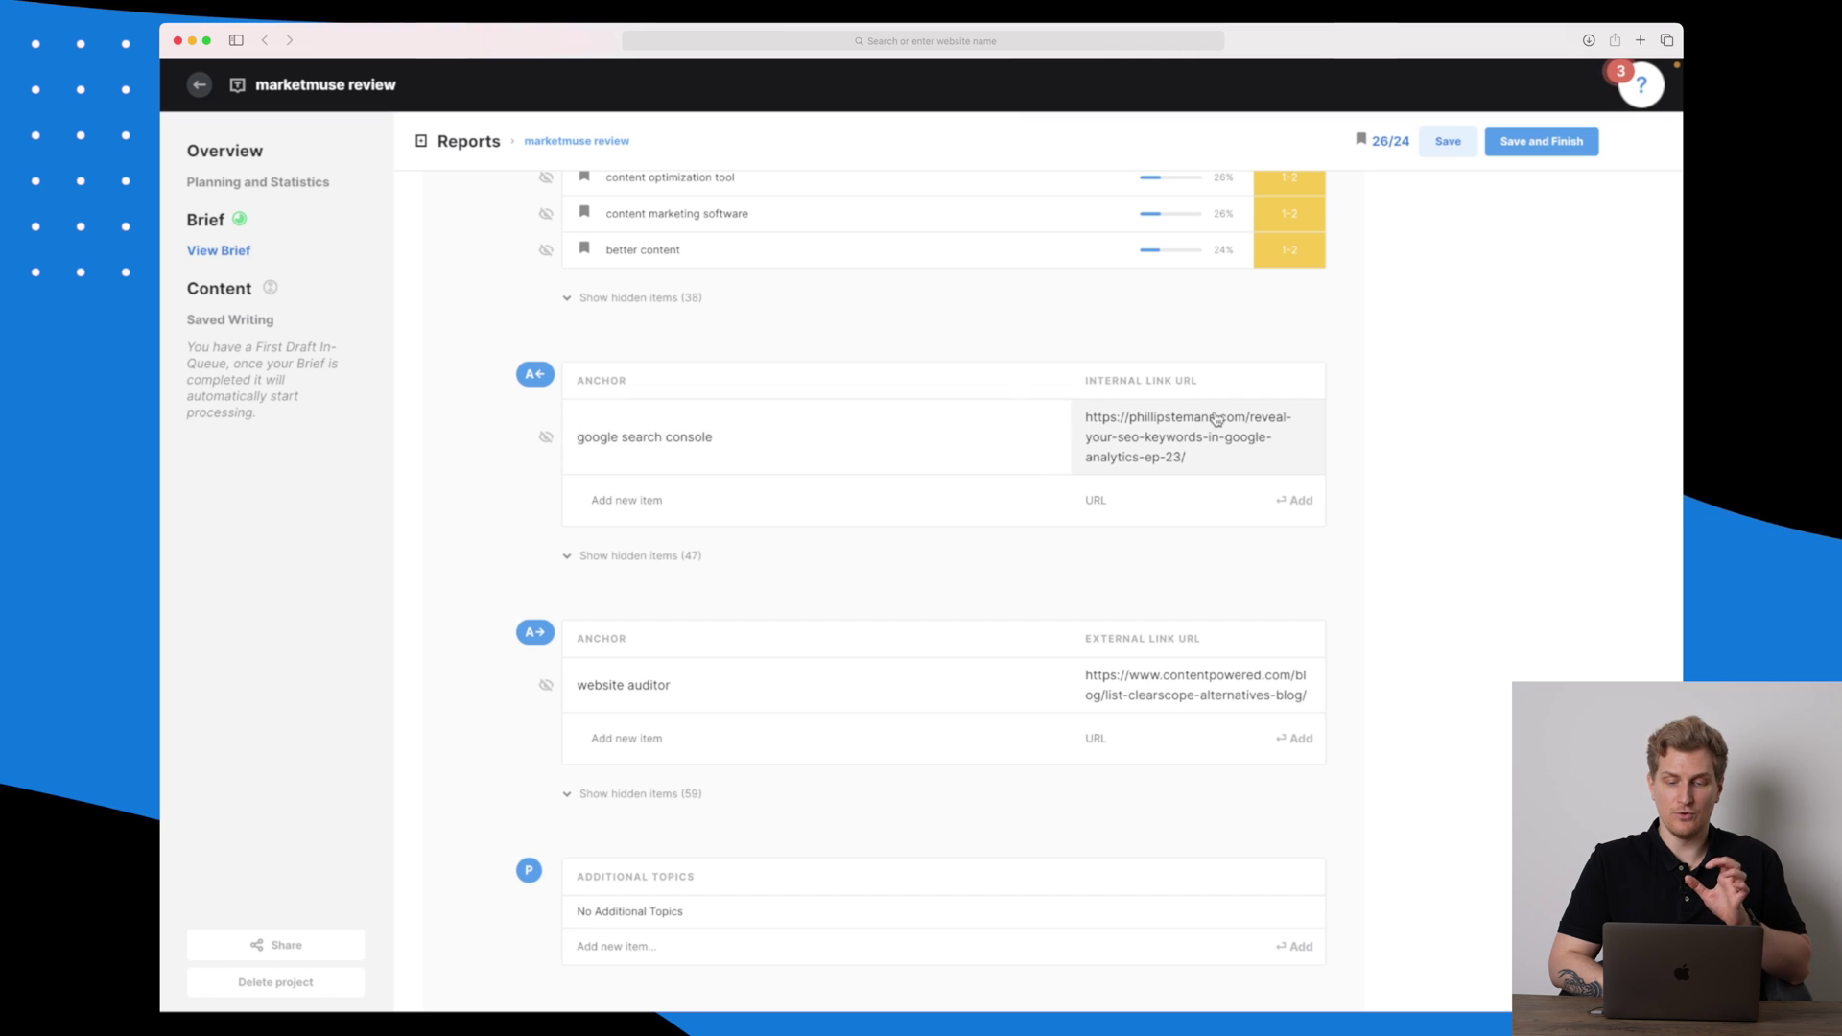
scroll(1159, 425, down, 3)
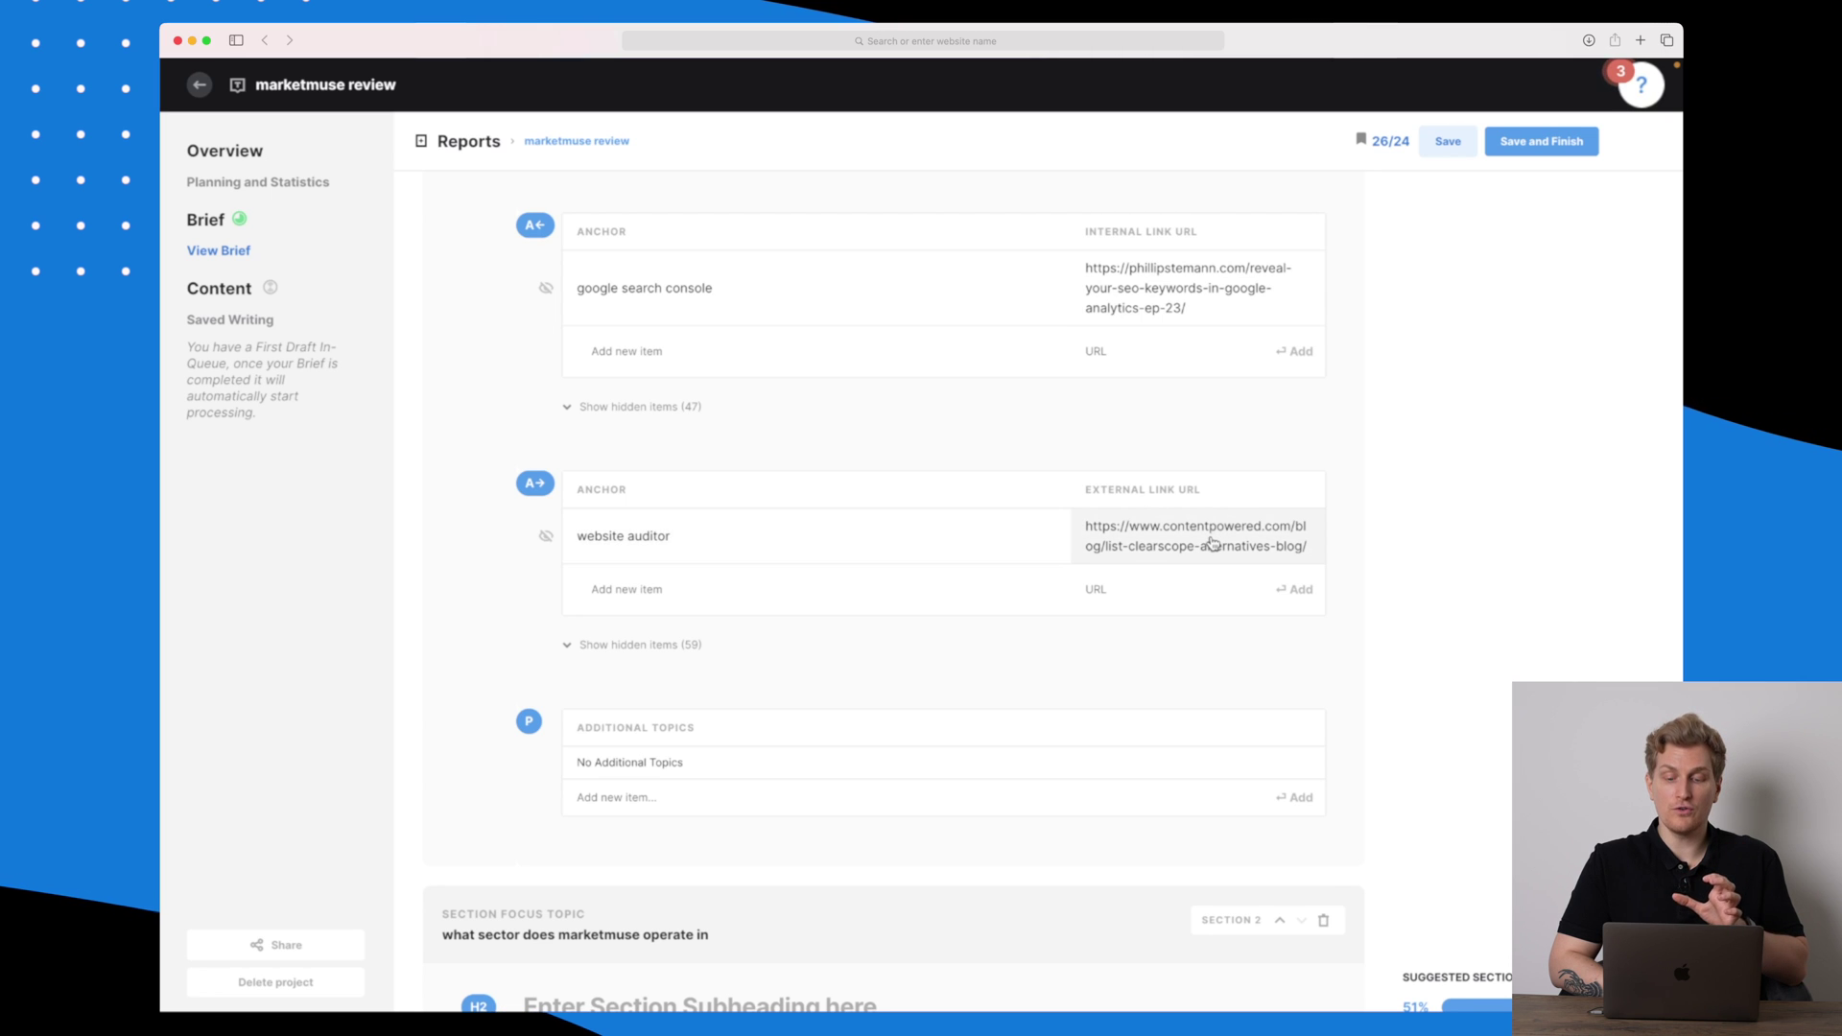
scroll(1212, 544, down, 8)
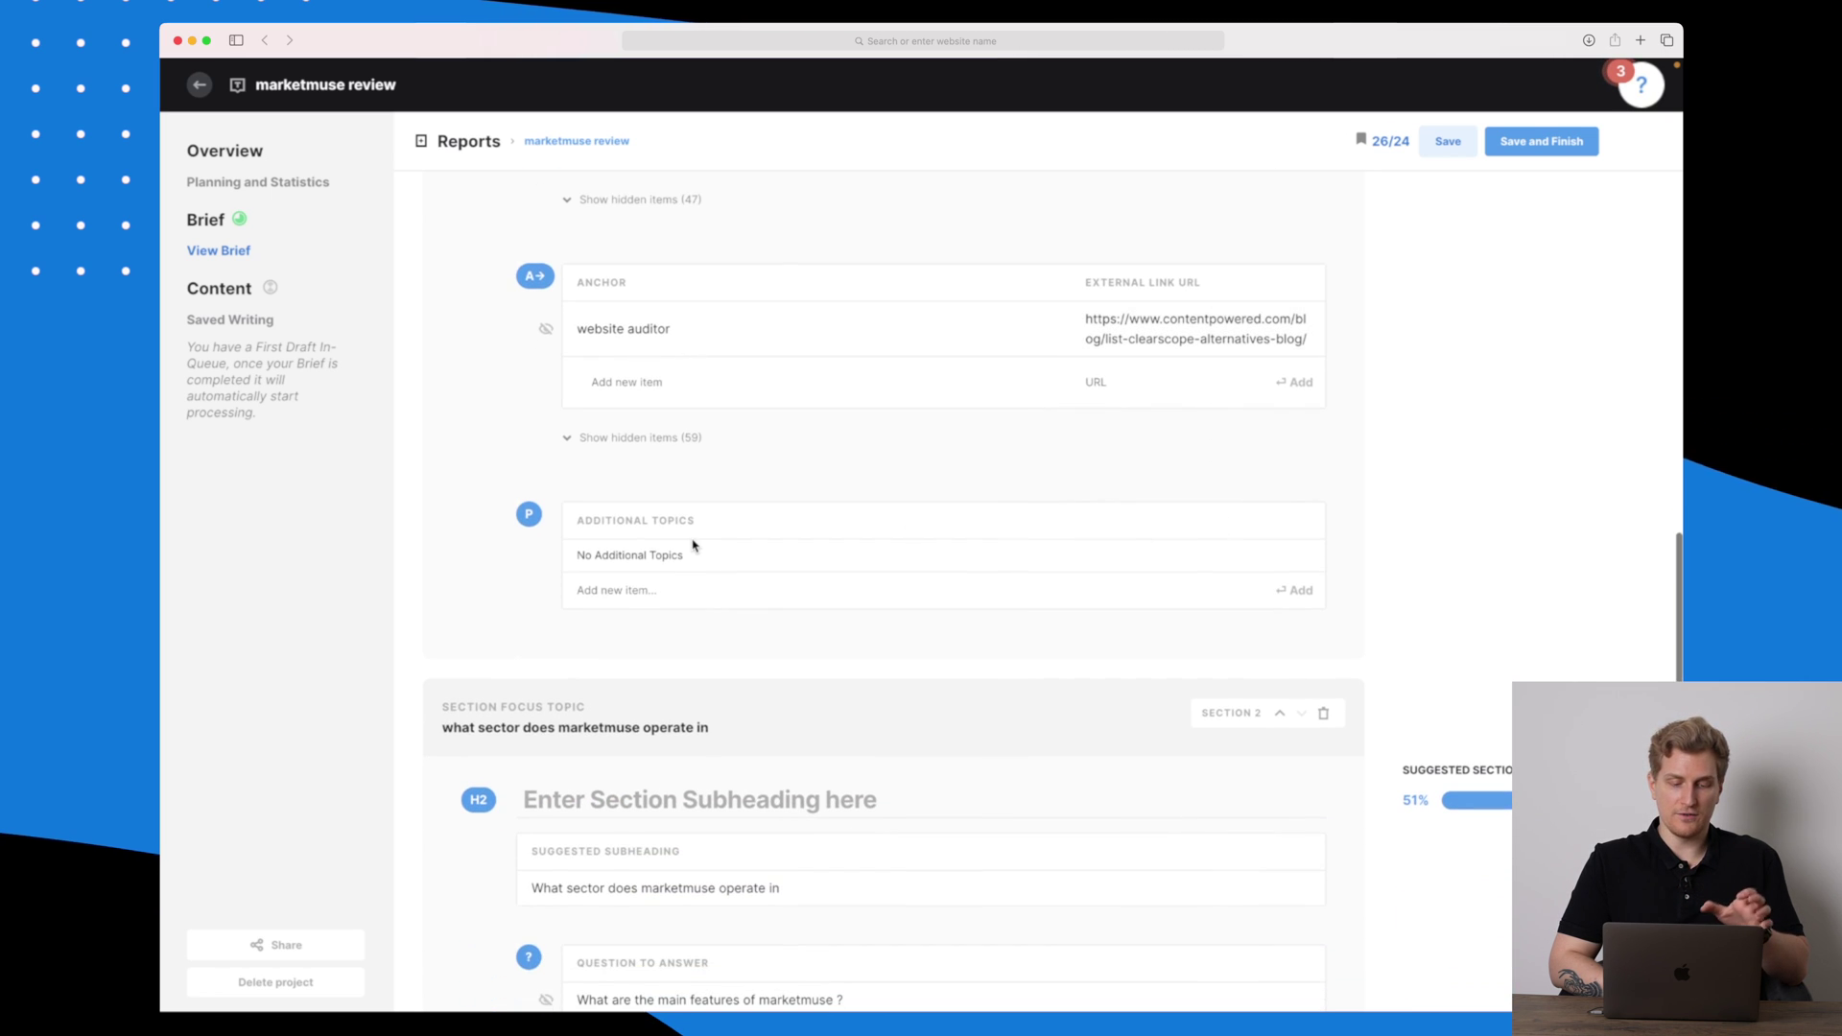
- Scroll to section 2's internal link table, expand its 39 hidden suggestions and scroll through them
scroll(694, 545, down, 5)
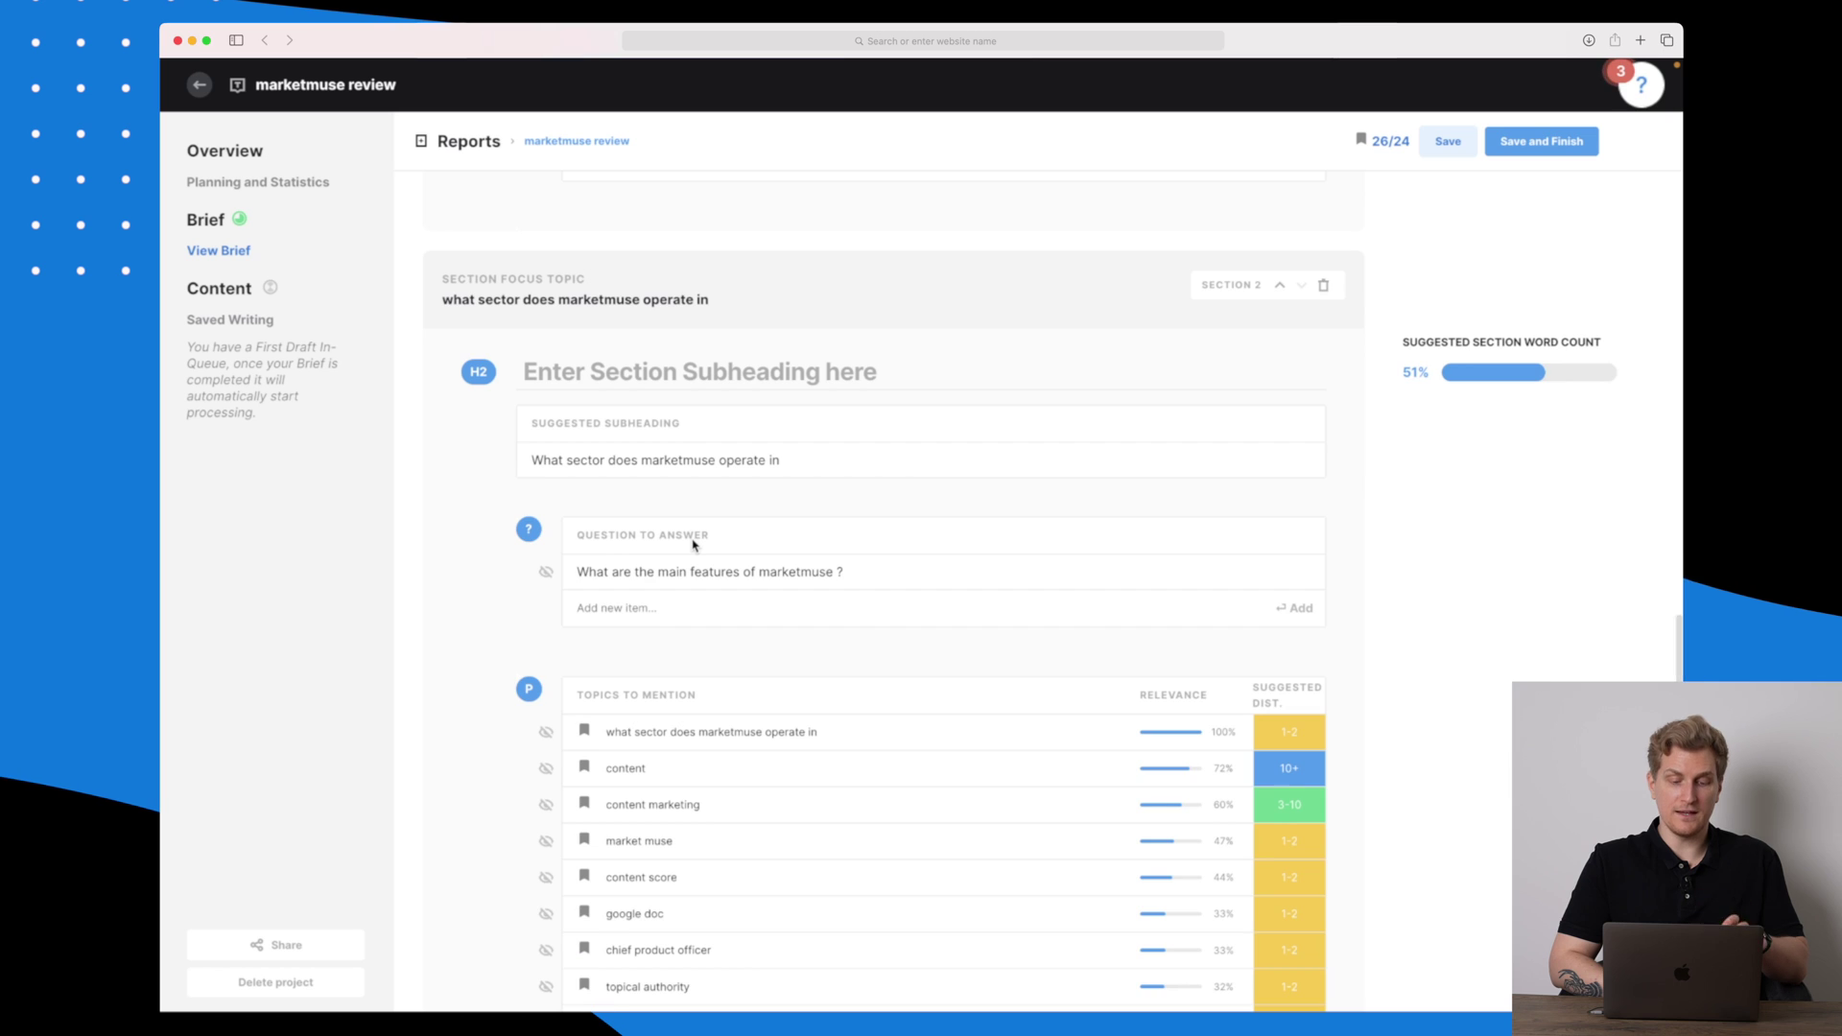
scroll(694, 546, down, 4)
scroll(692, 543, down, 3)
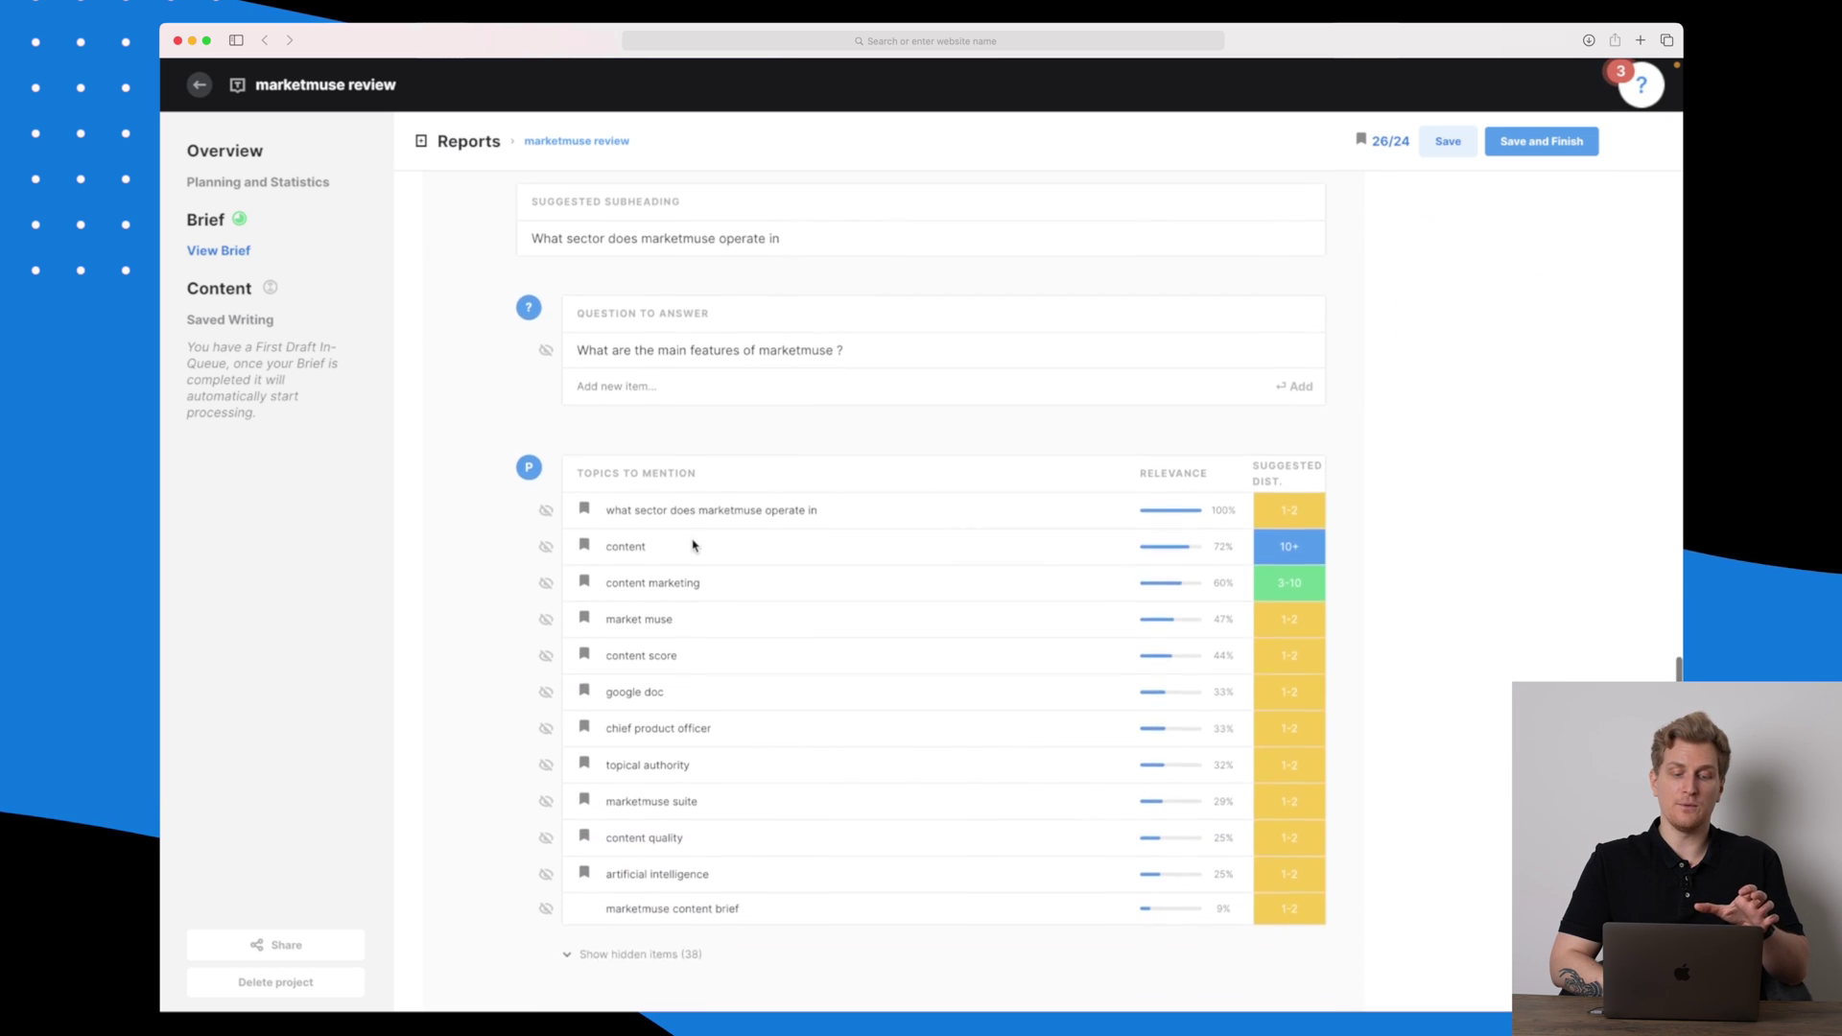
scroll(664, 580, down, 3)
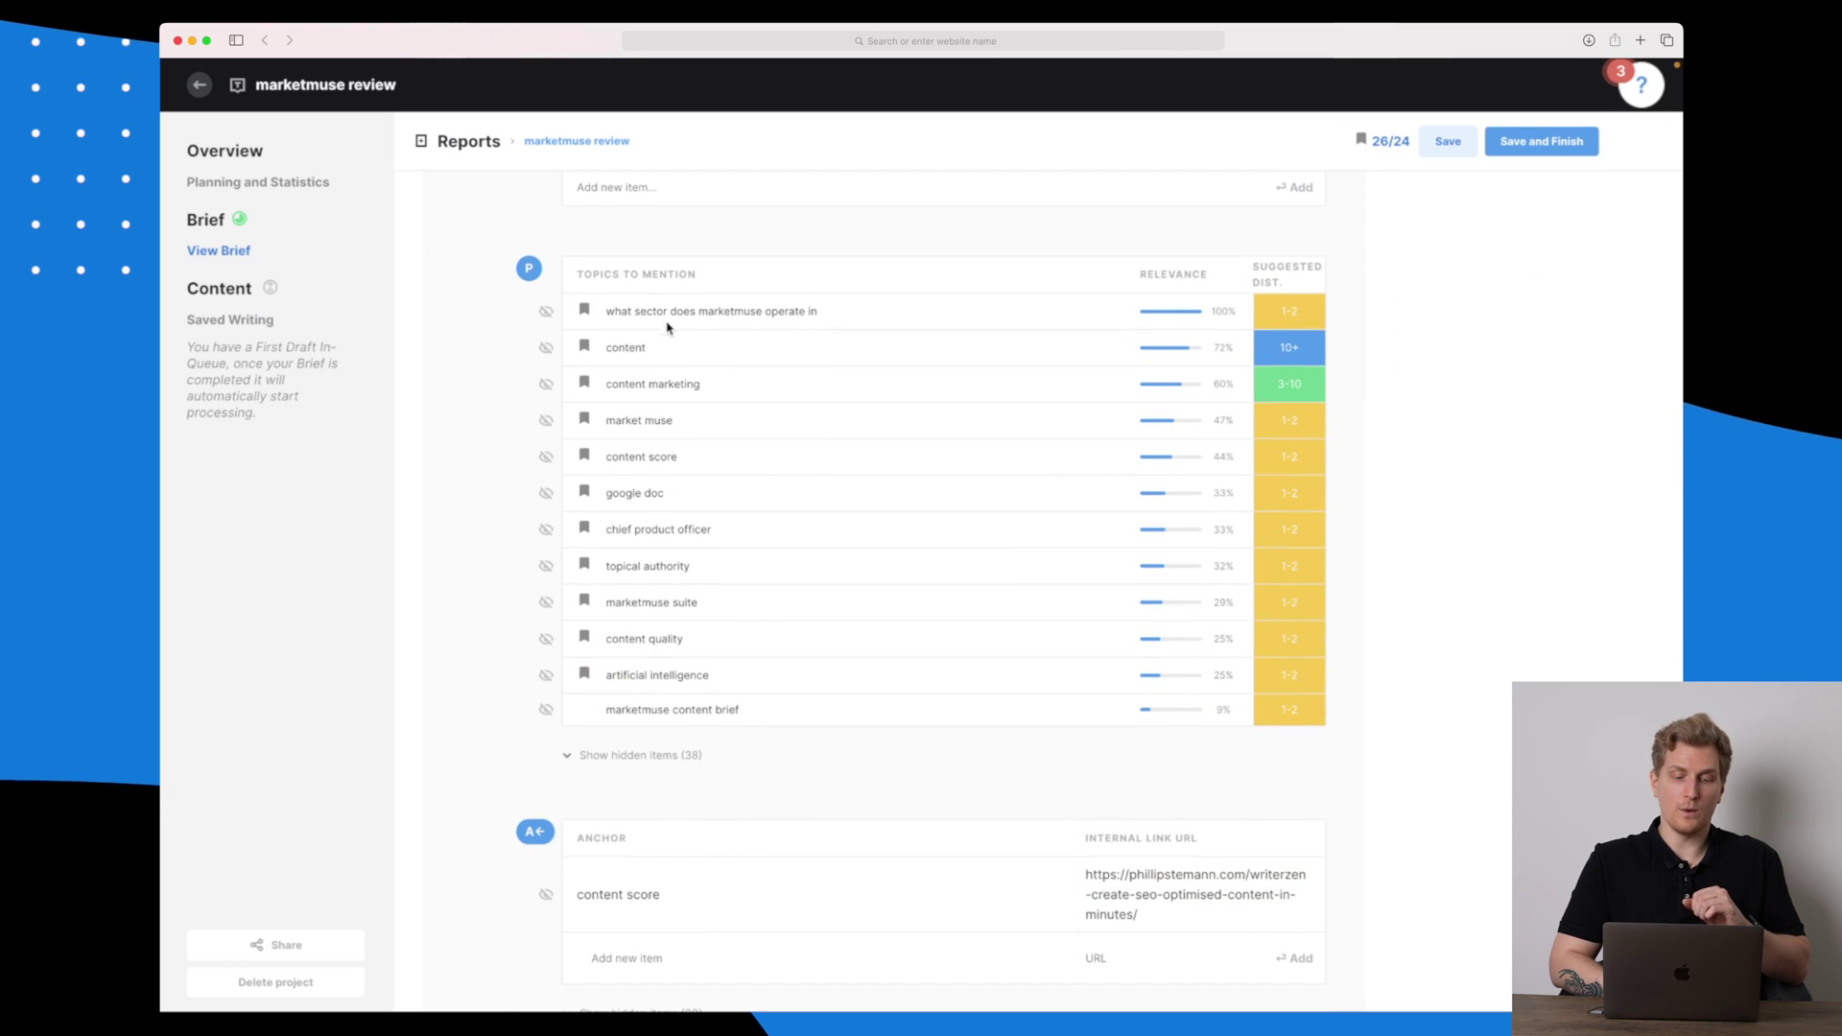
scroll(643, 499, down, 10)
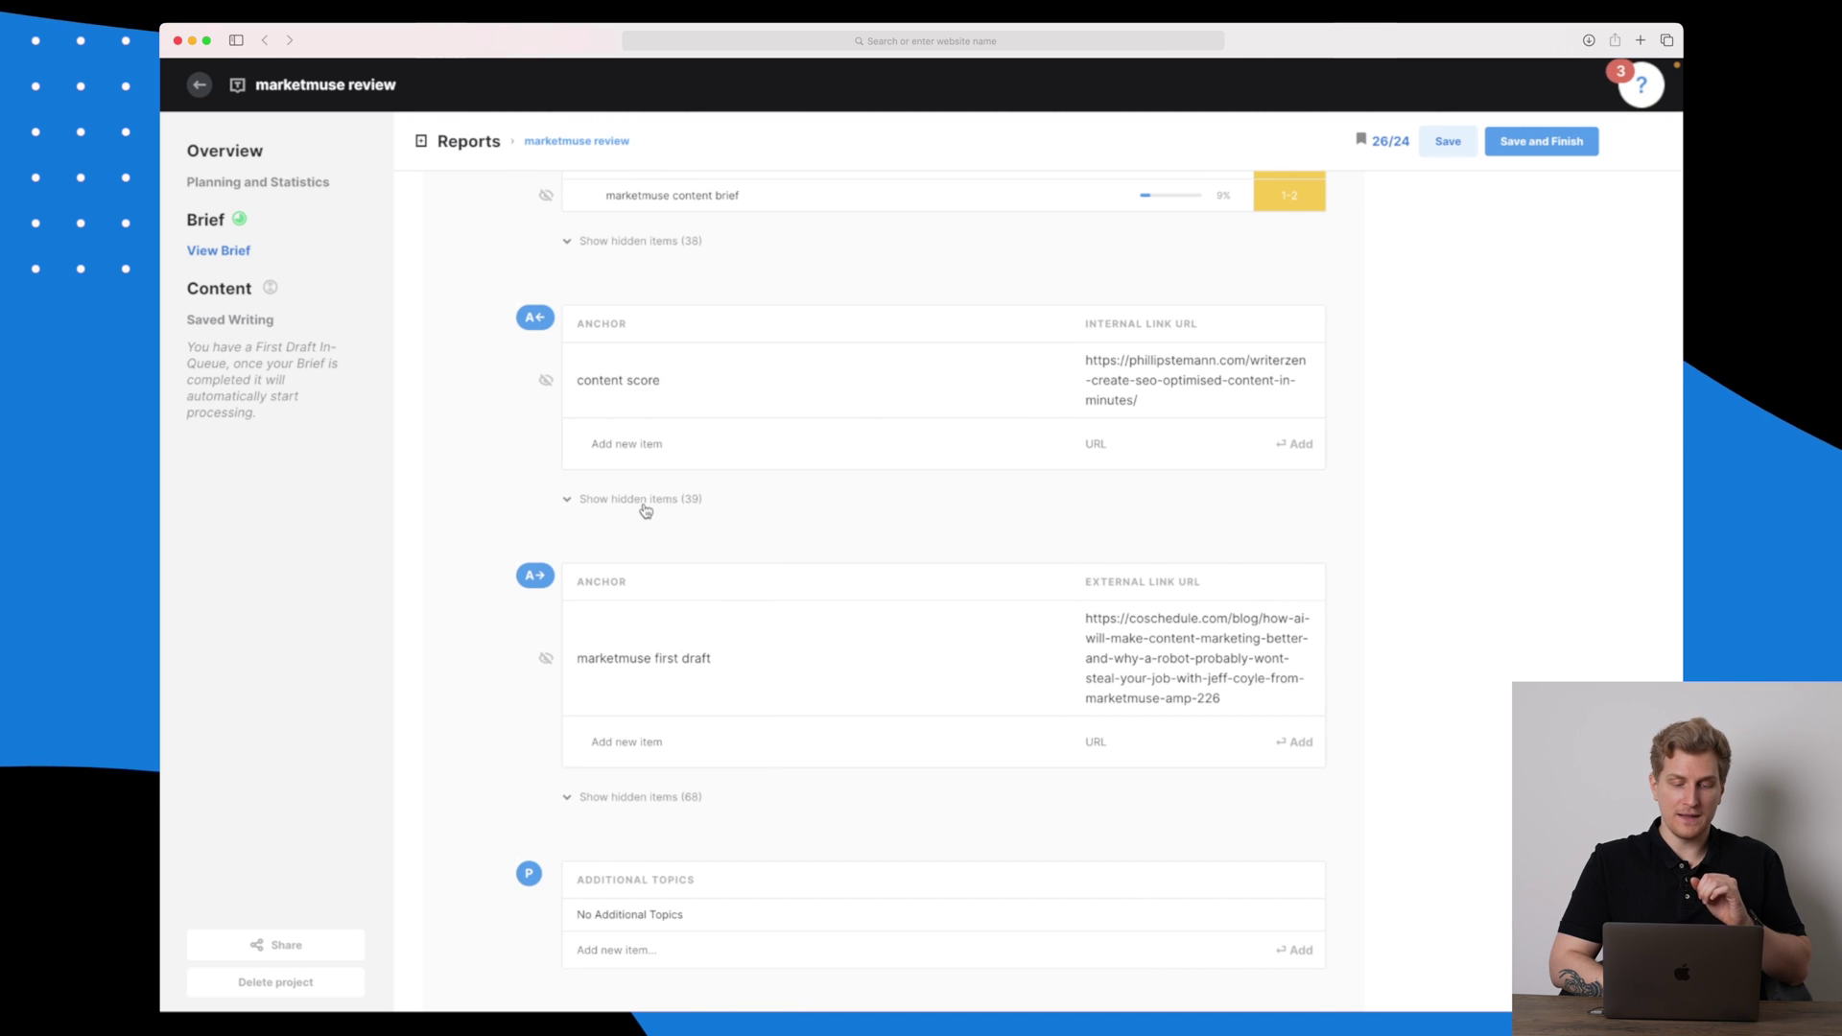
click(648, 517)
scroll(641, 514, down, 4)
scroll(646, 511, down, 5)
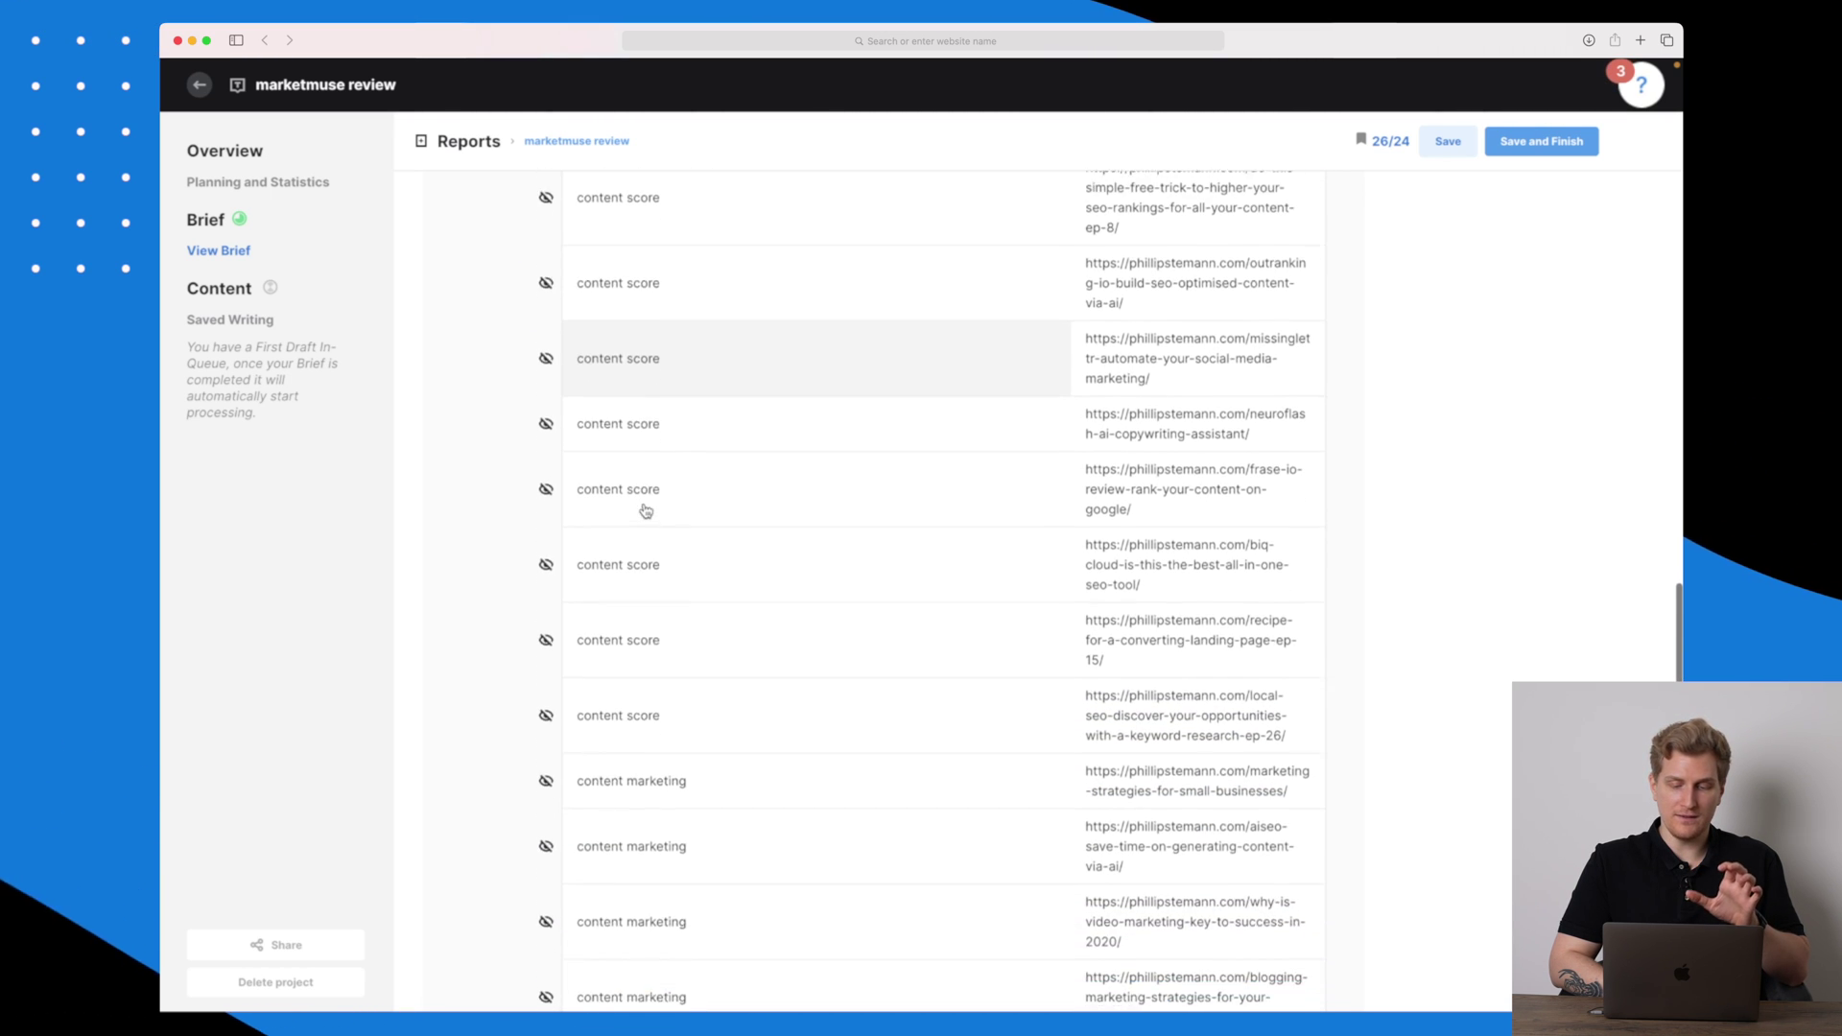
scroll(646, 510, down, 15)
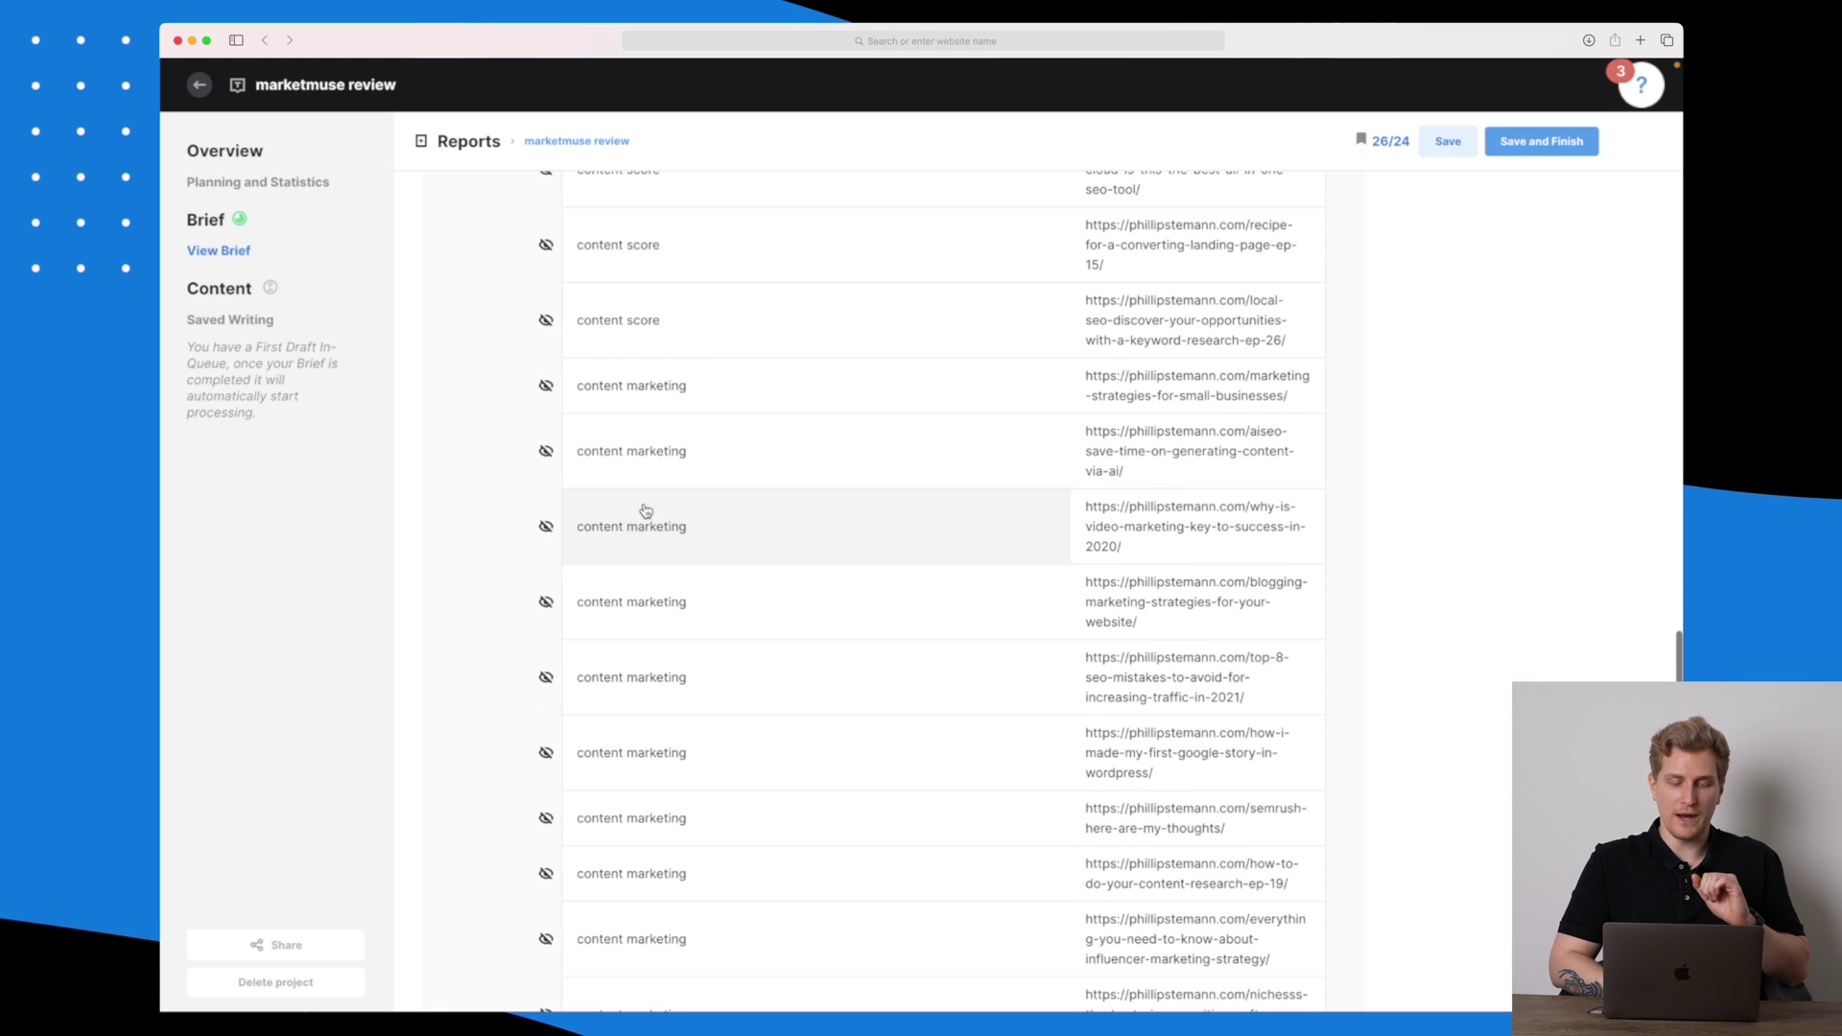
scroll(646, 511, down, 15)
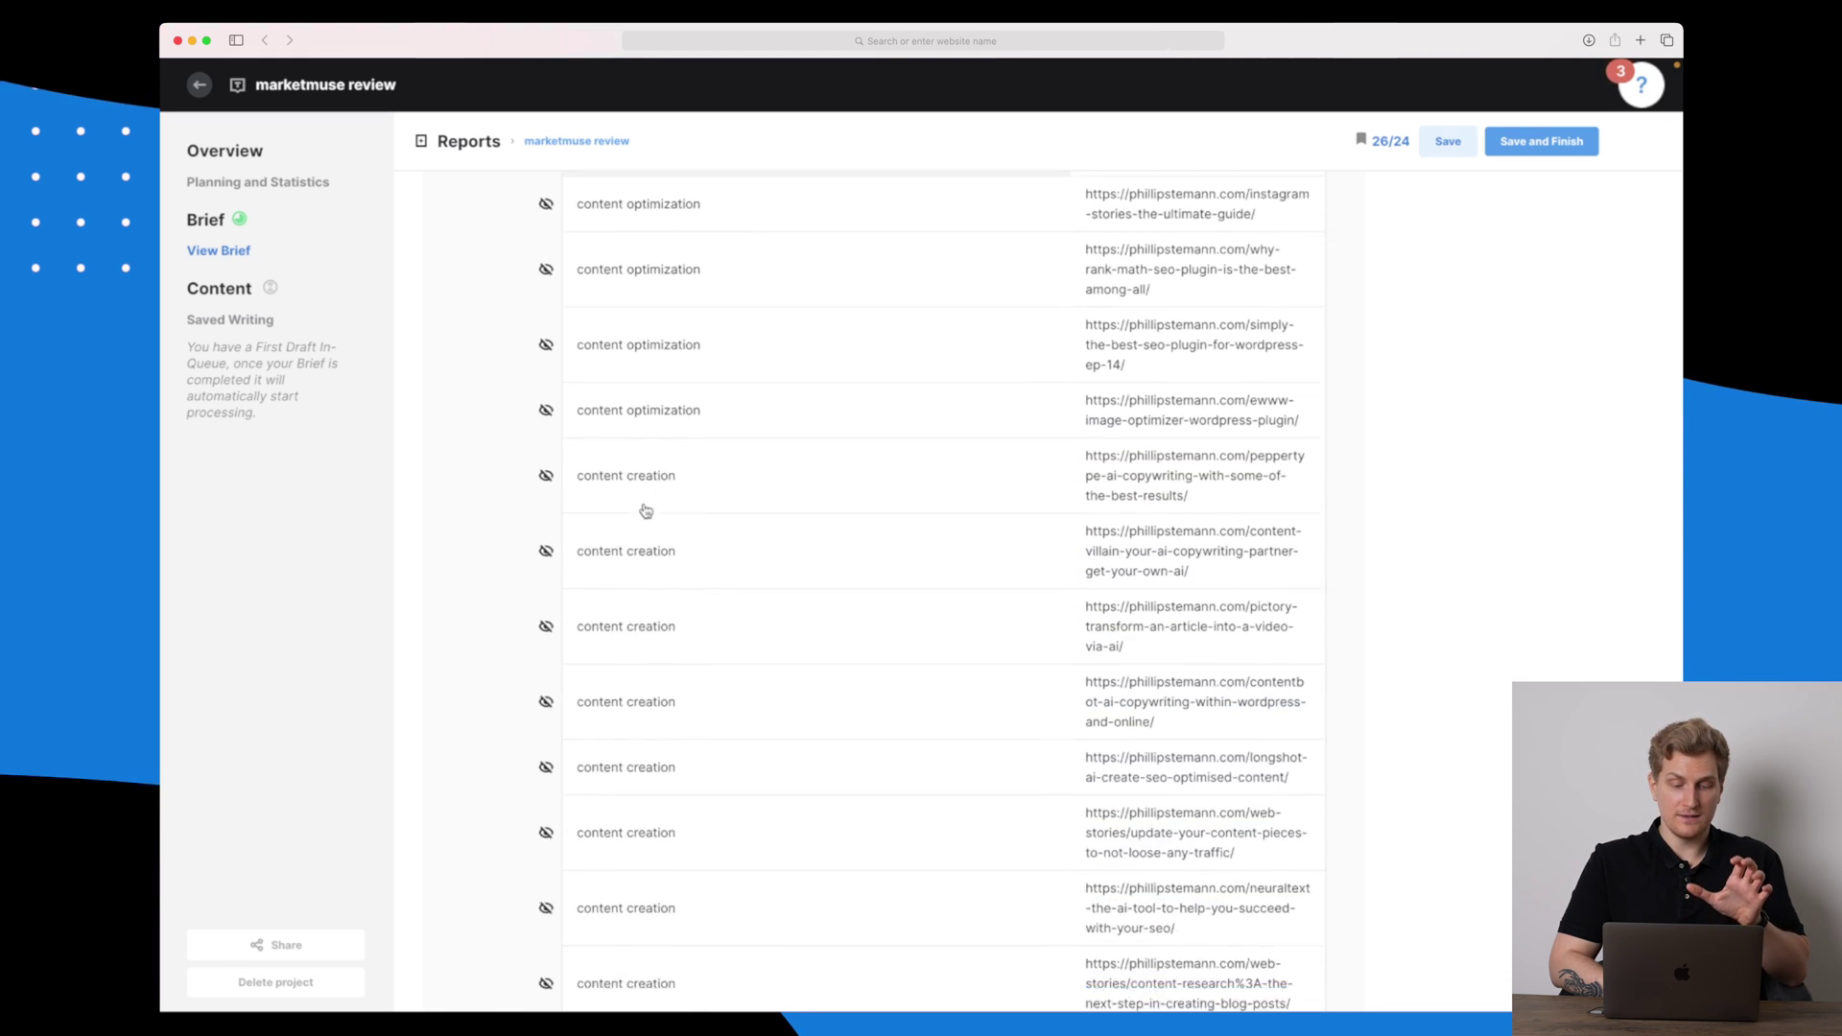
scroll(646, 511, down, 10)
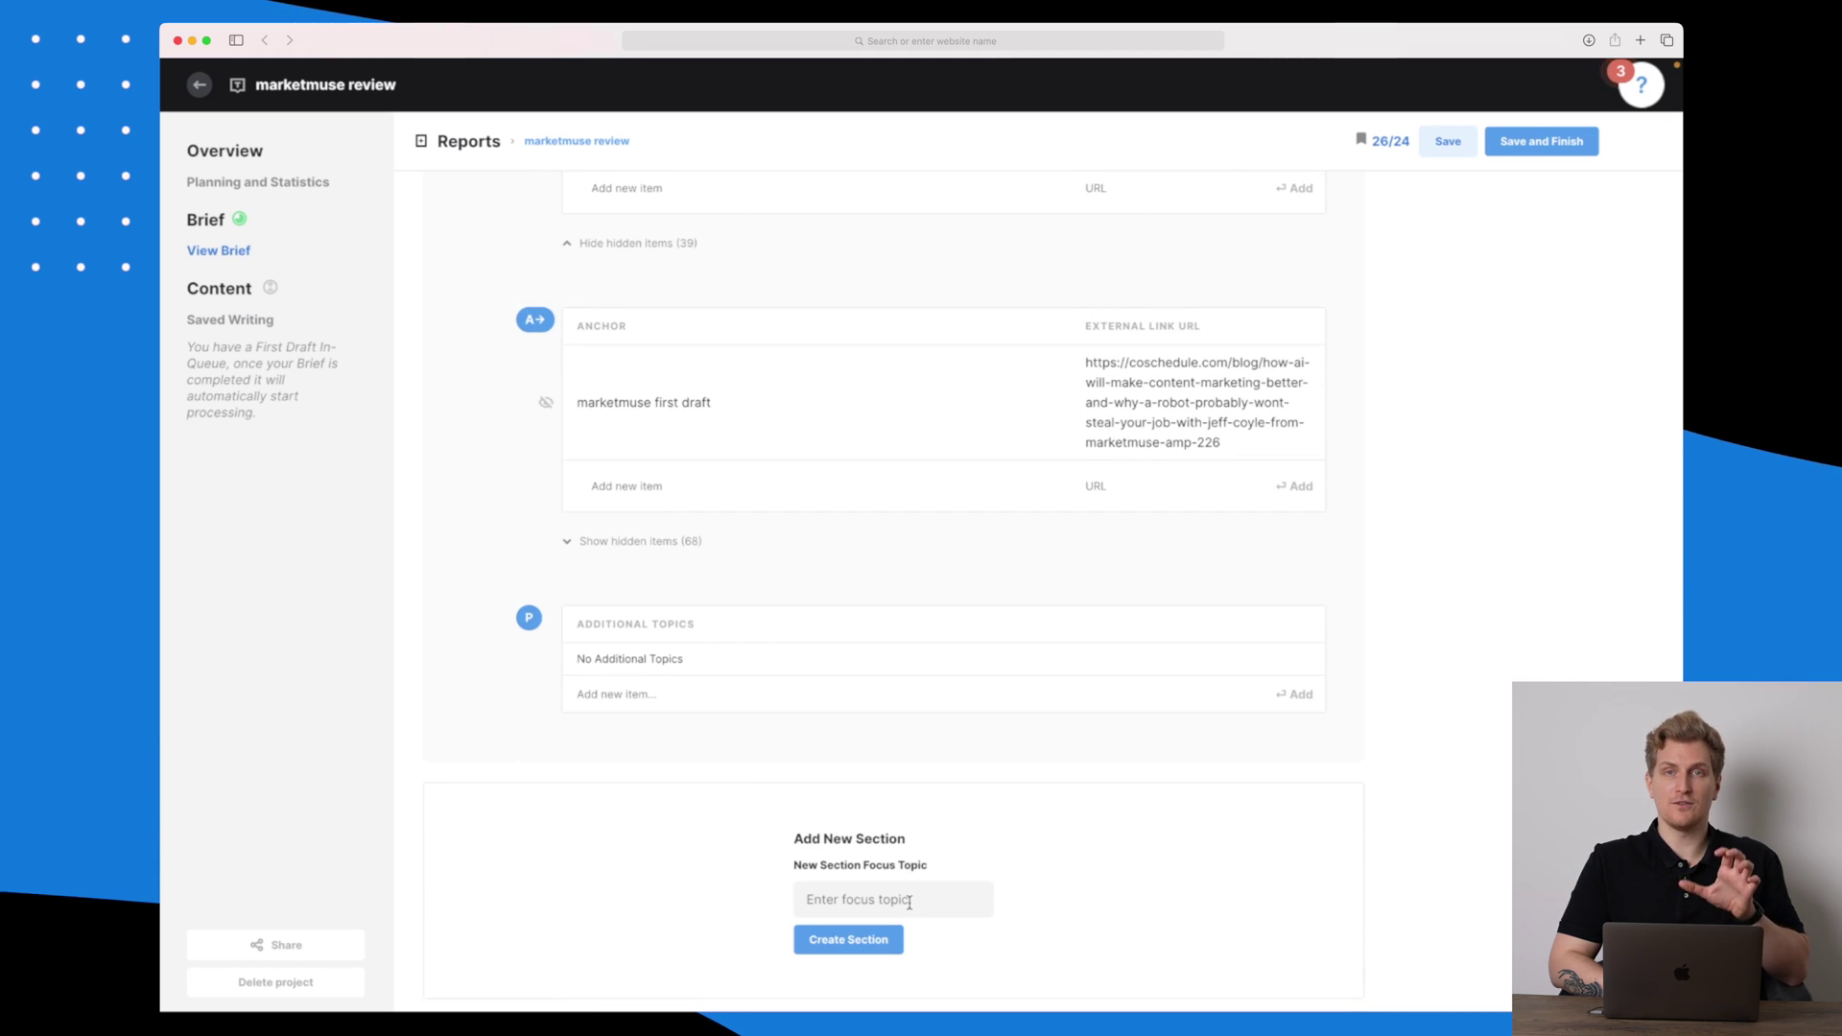
- Save and finish the marketmuse review brief and view its Outline Brief (score 49, 2,890 words)
click(1536, 144)
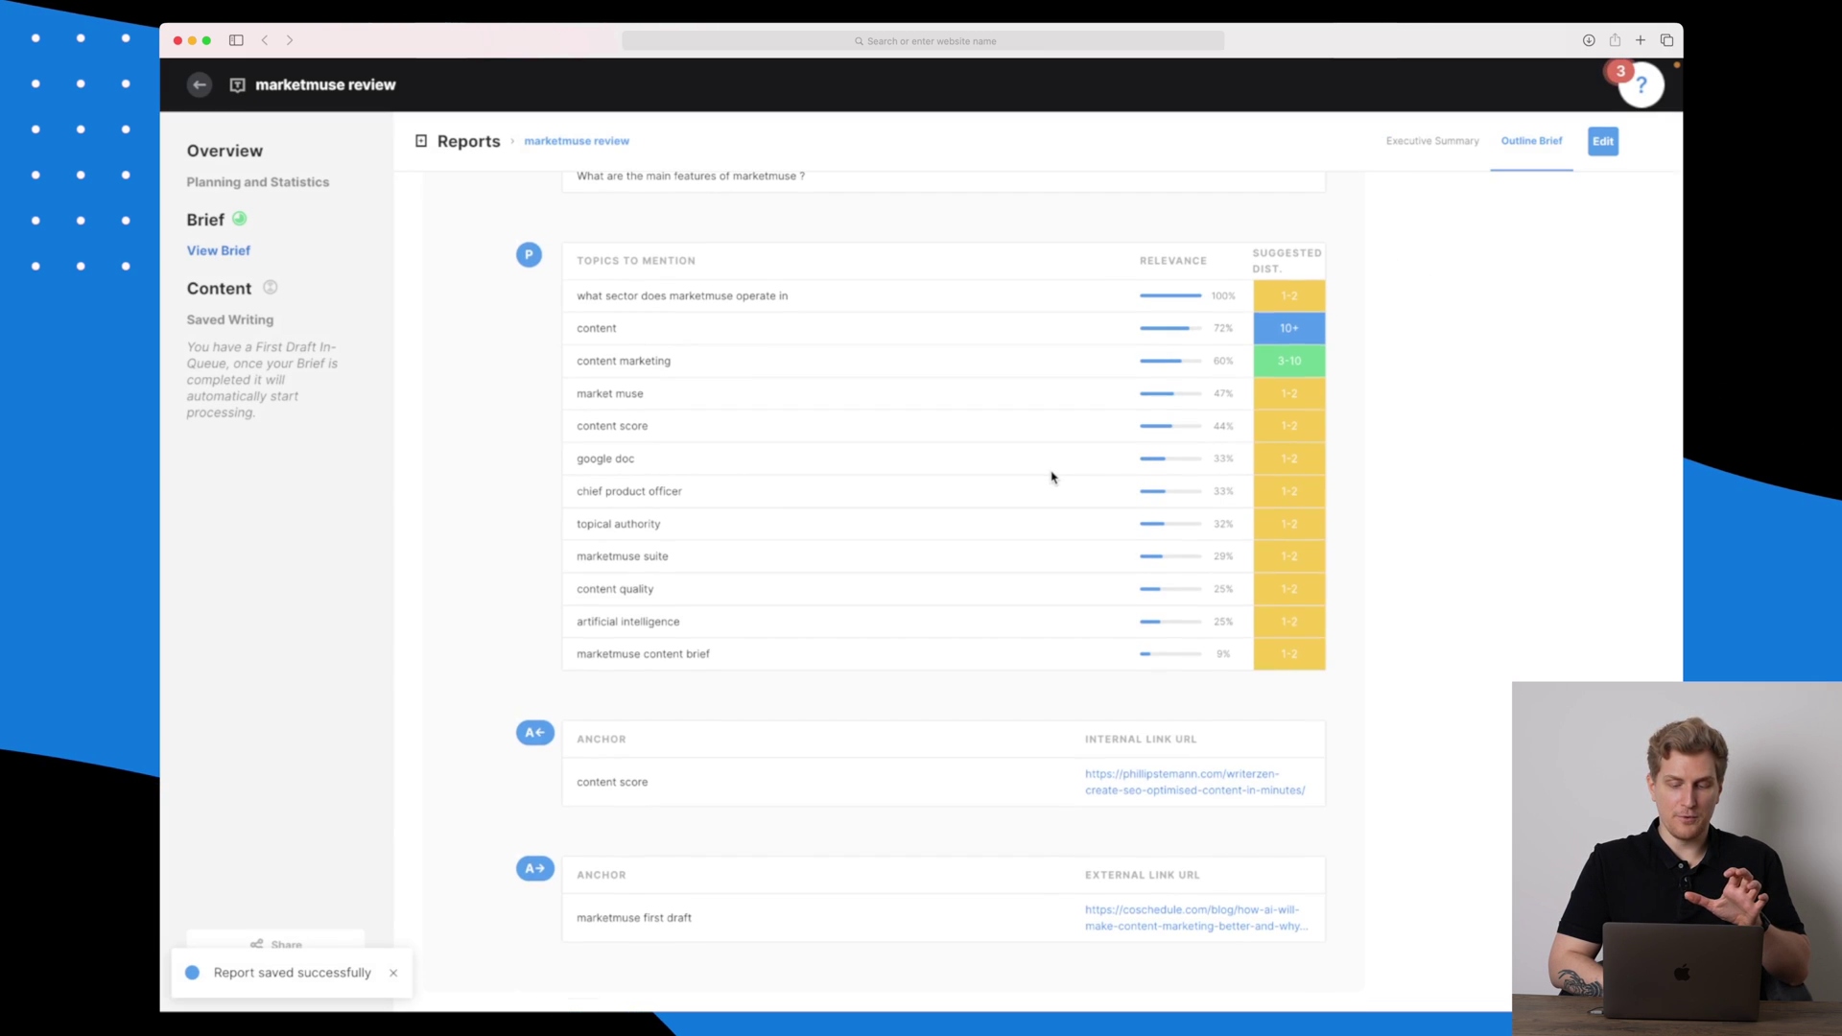
scroll(1053, 476, up, 5)
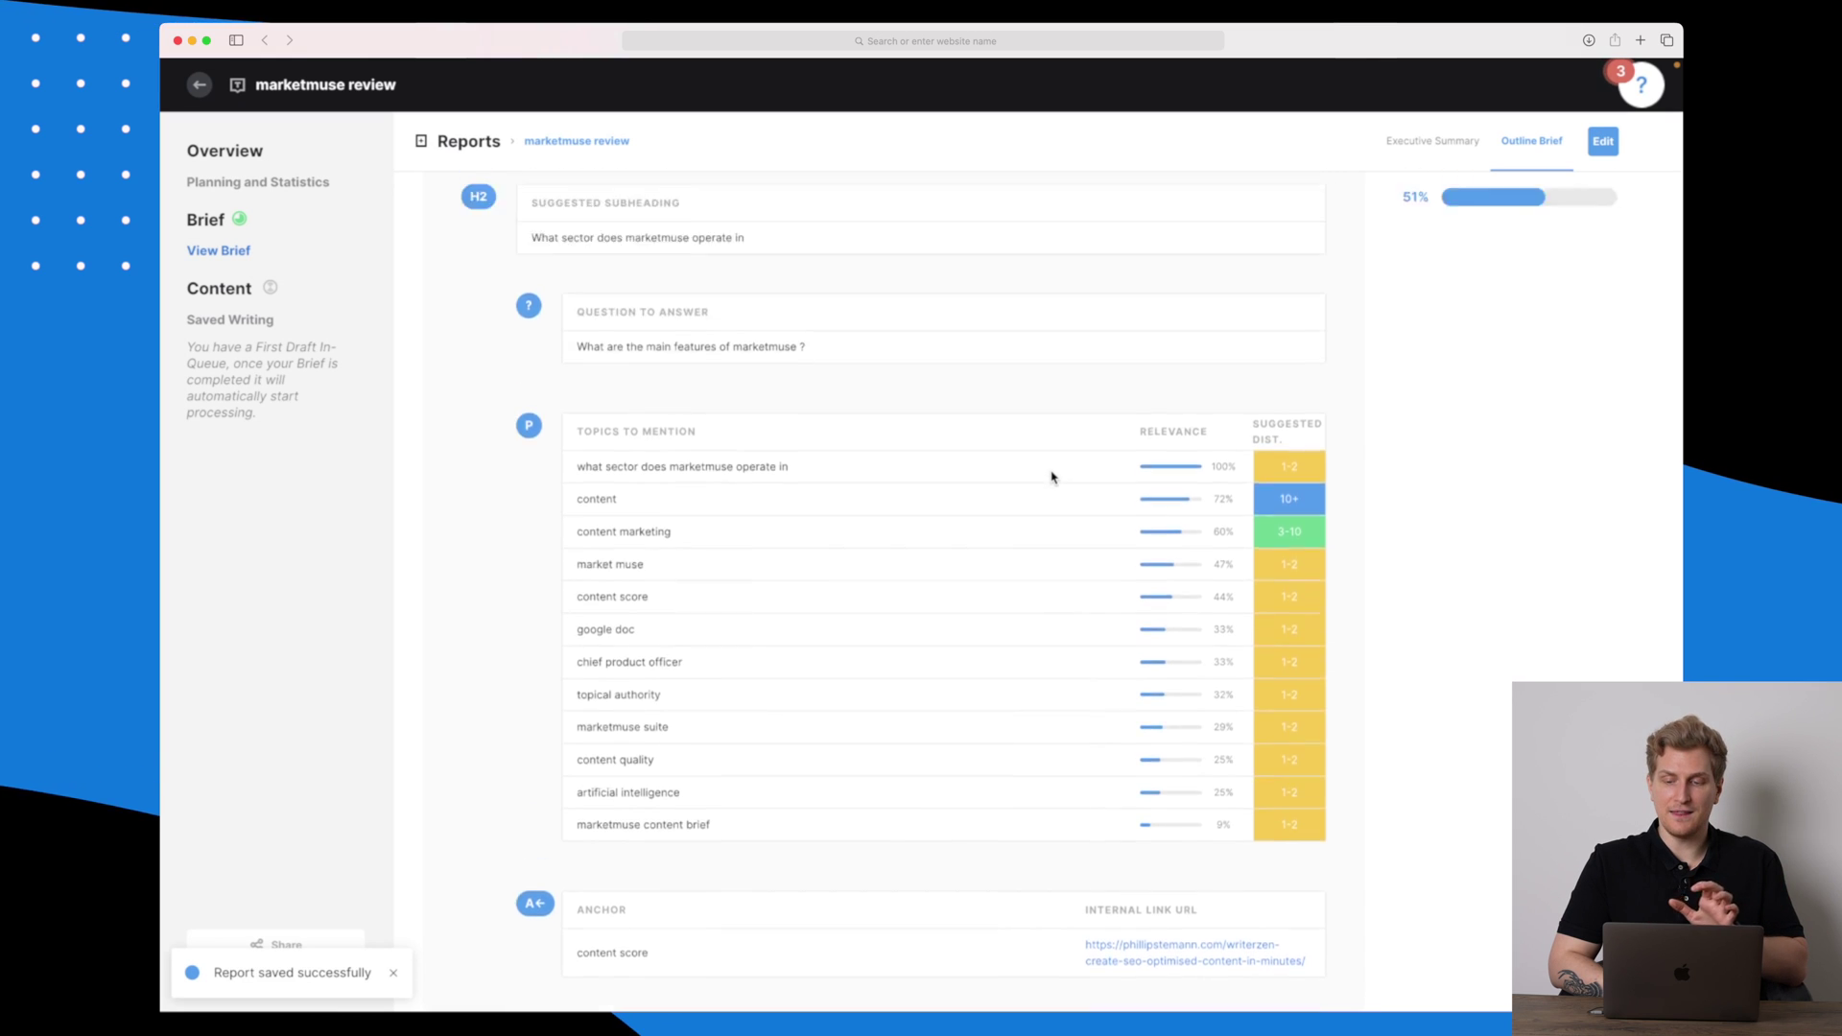
scroll(1020, 359, up, 20)
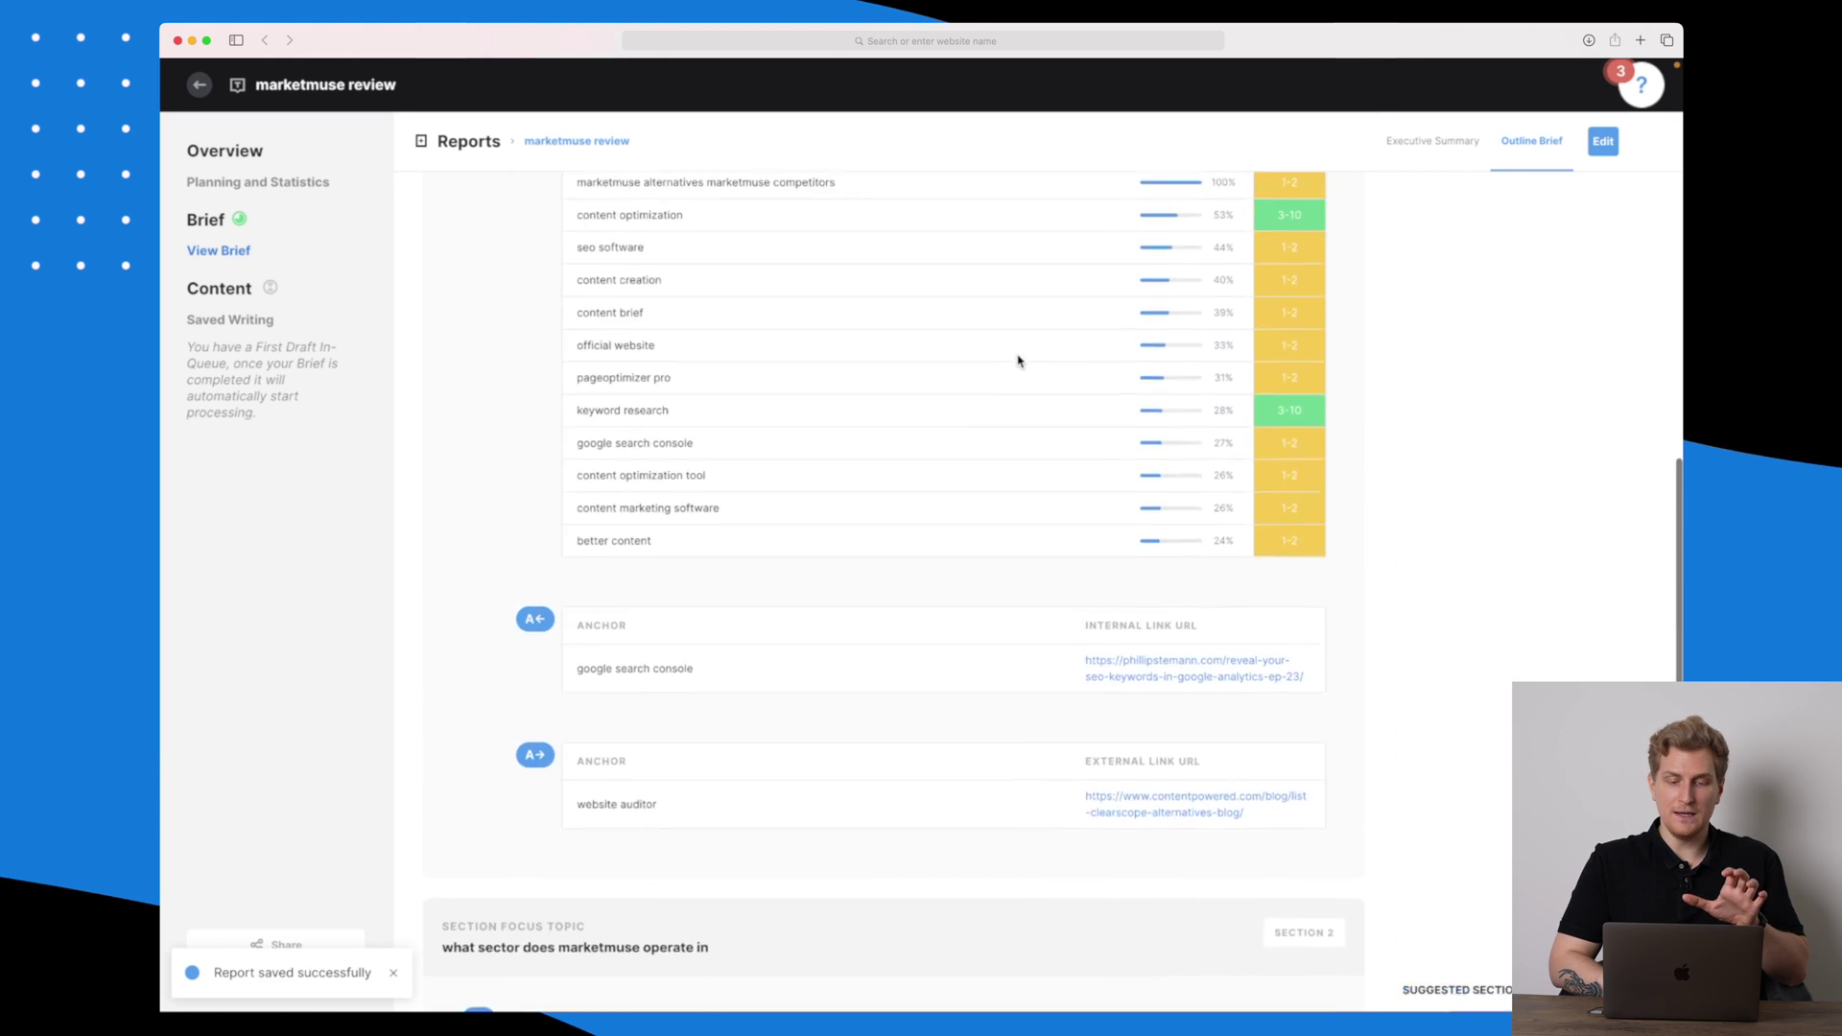
scroll(1019, 360, up, 2)
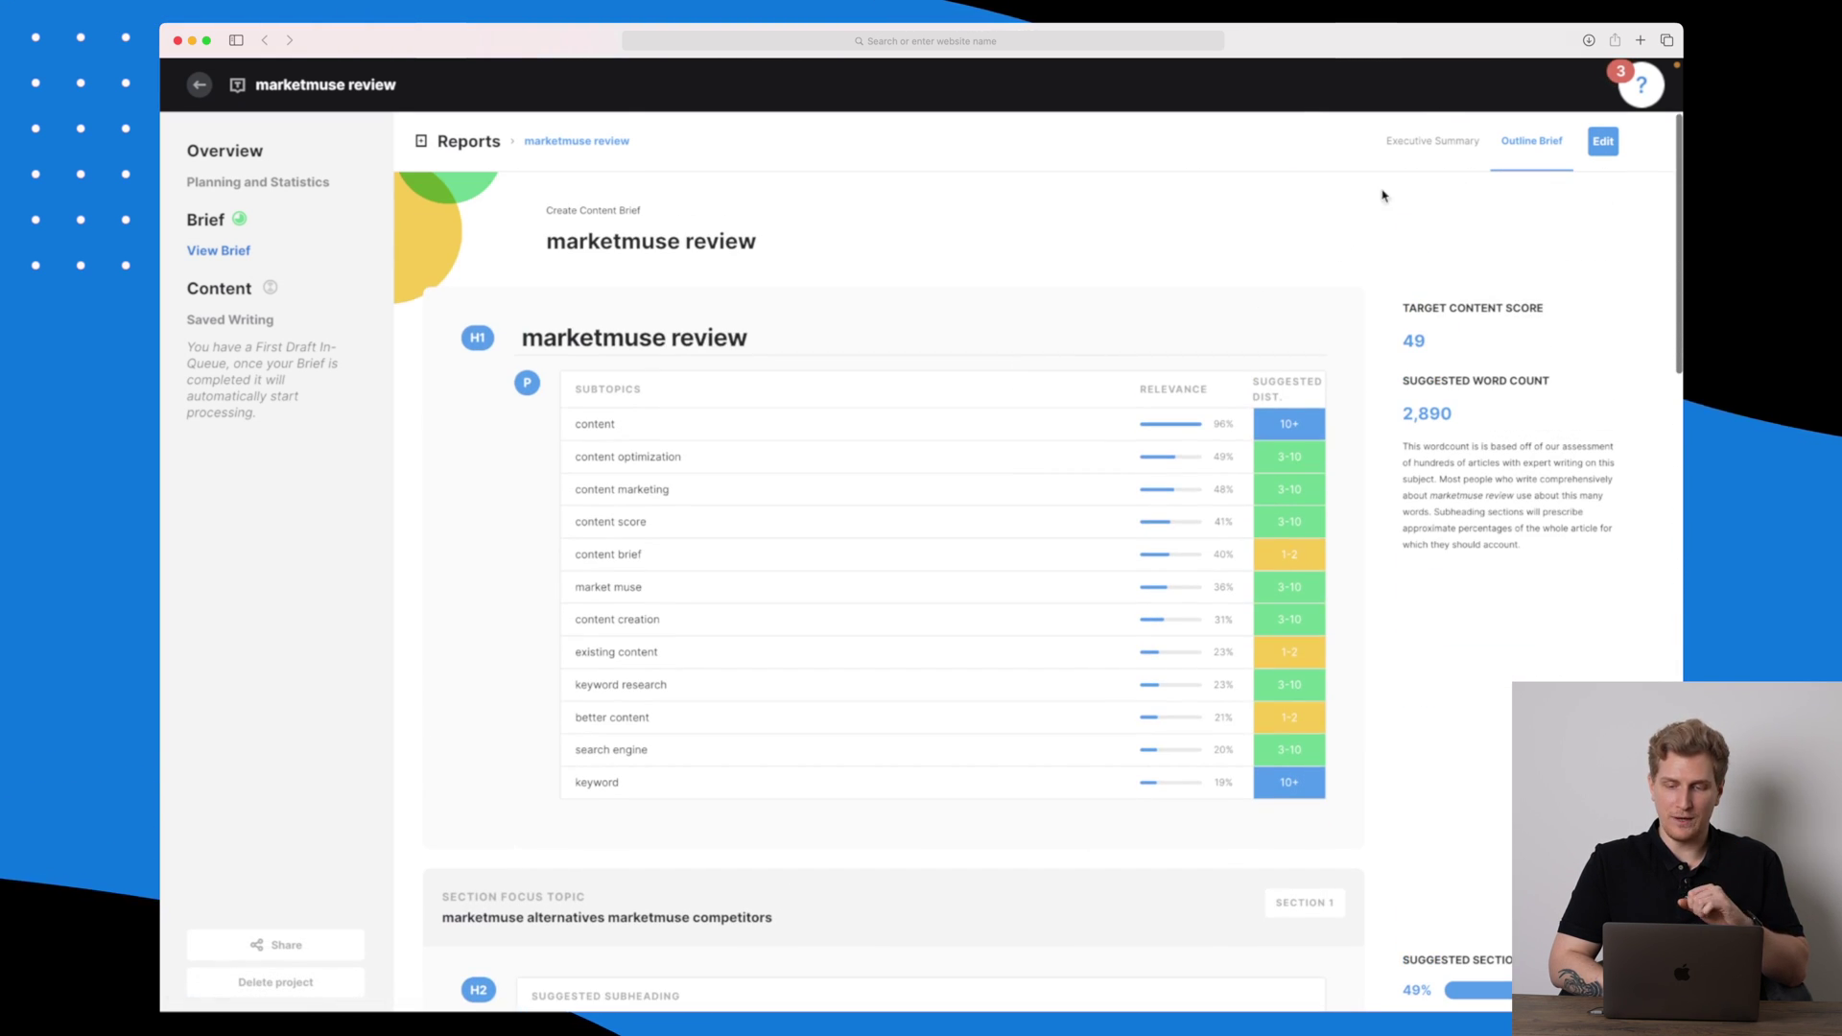
- Open the Executive Summary and highlight the target content score 49 and word count 2,890
click(1471, 144)
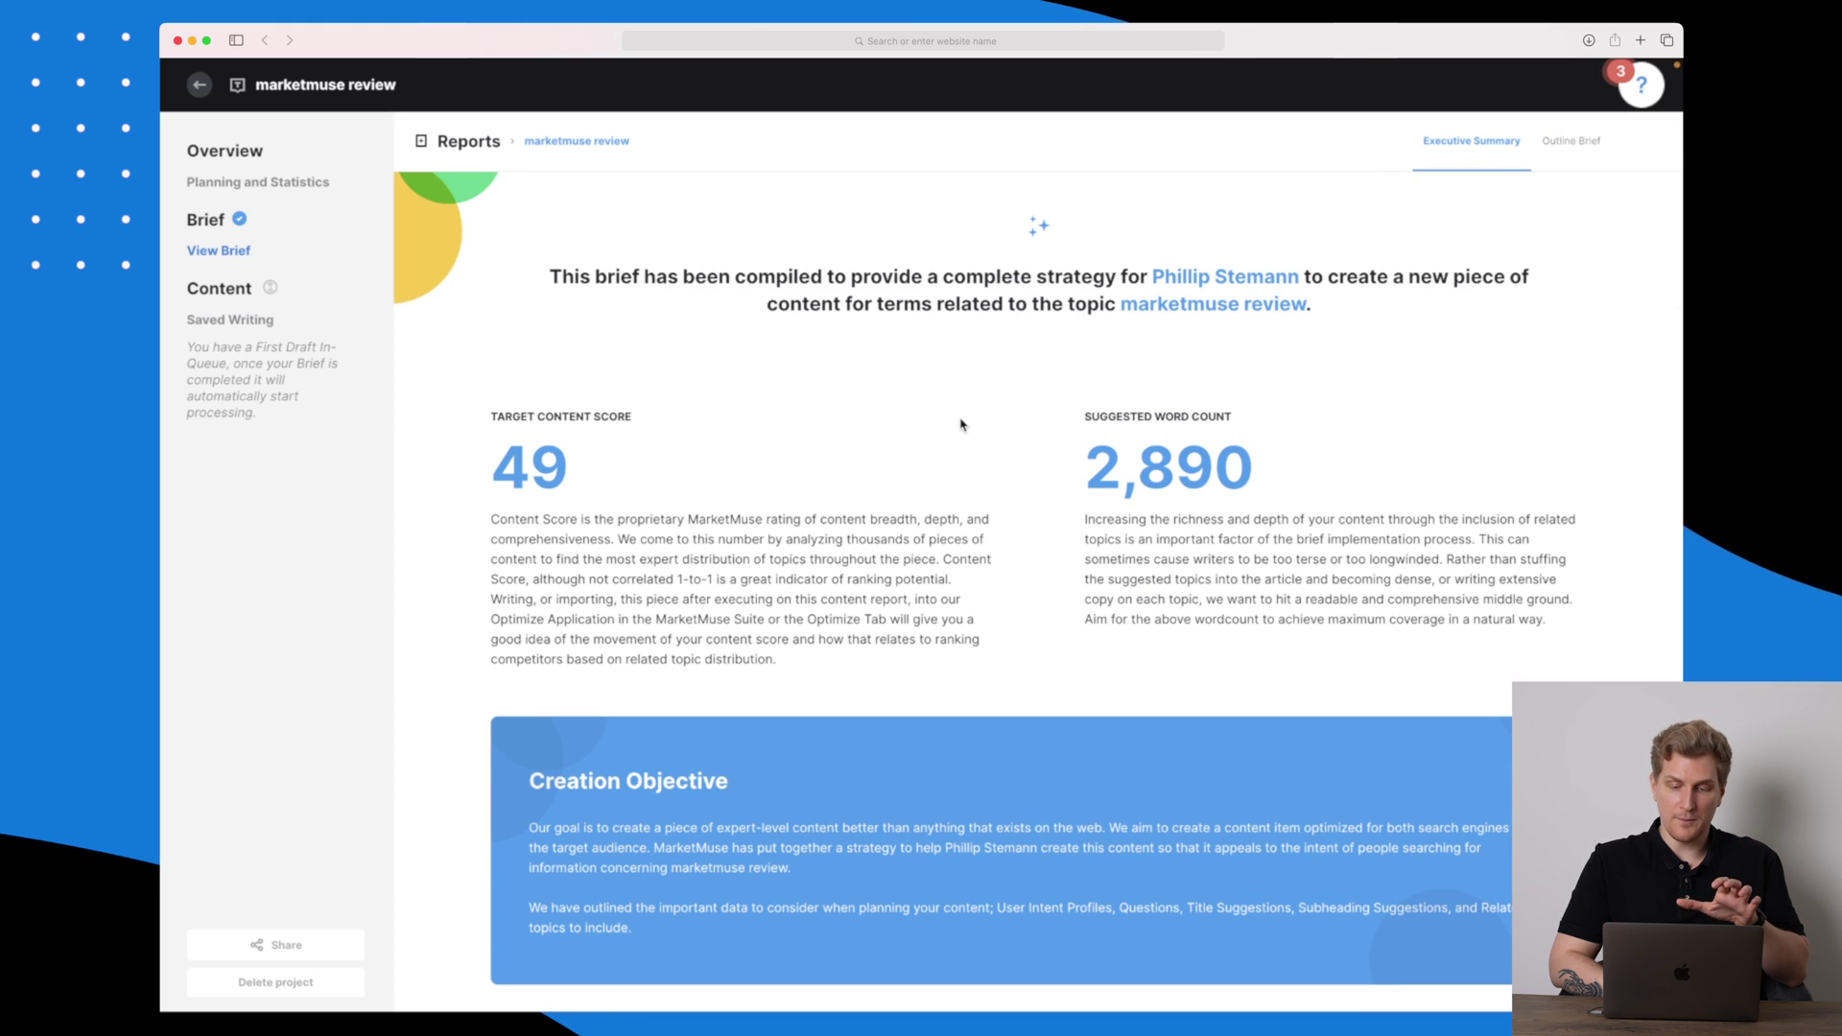
scroll(962, 425, down, 3)
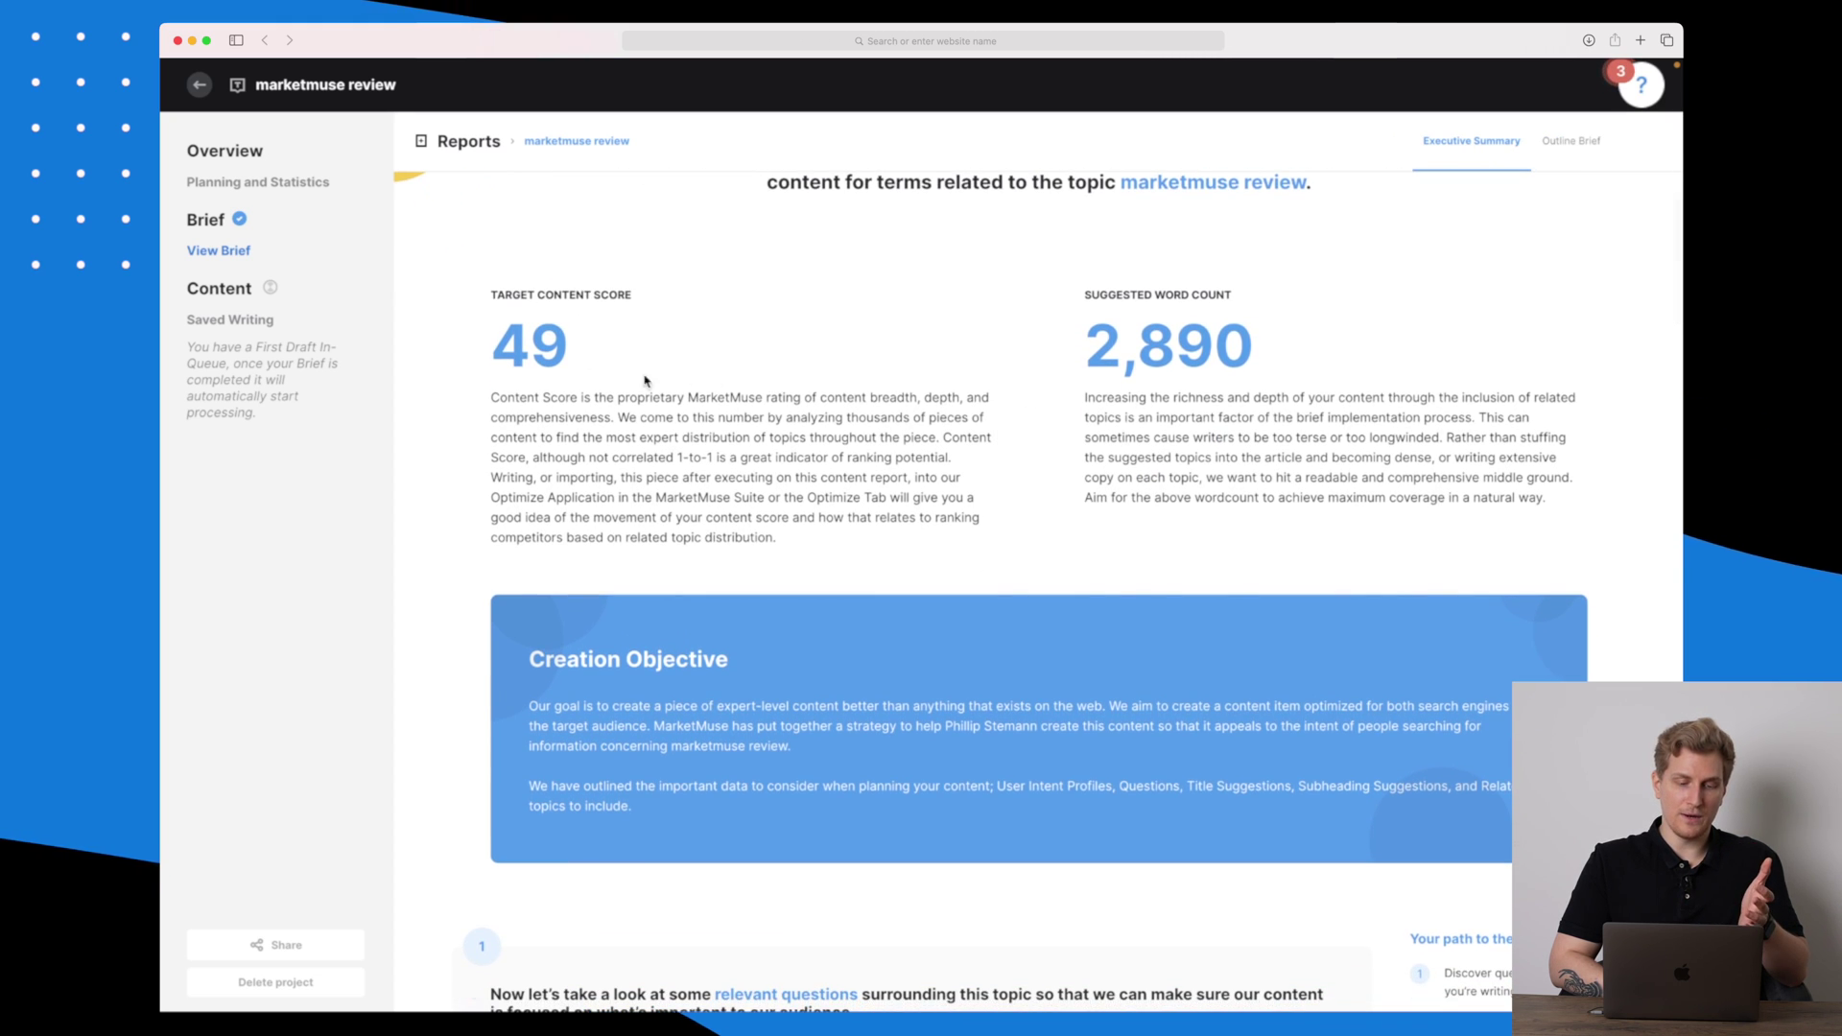
drag(487, 289, 558, 353)
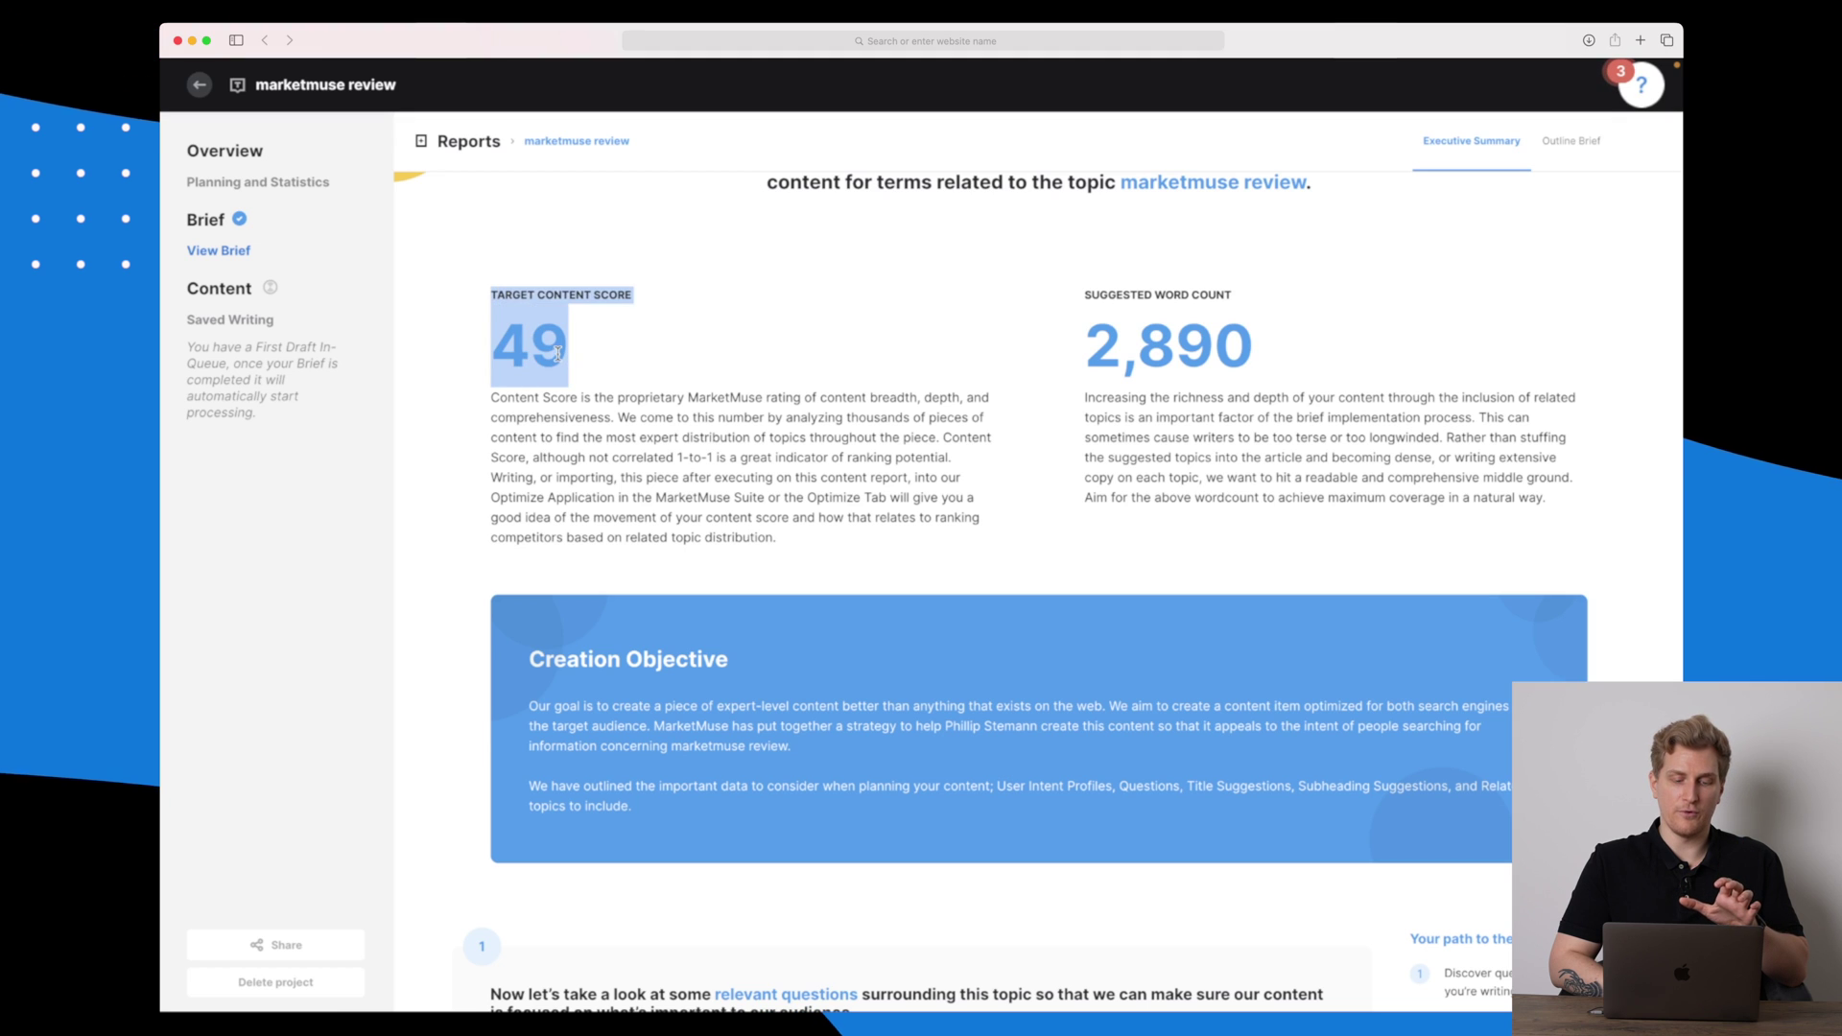
click(590, 360)
drag(1097, 333, 1253, 353)
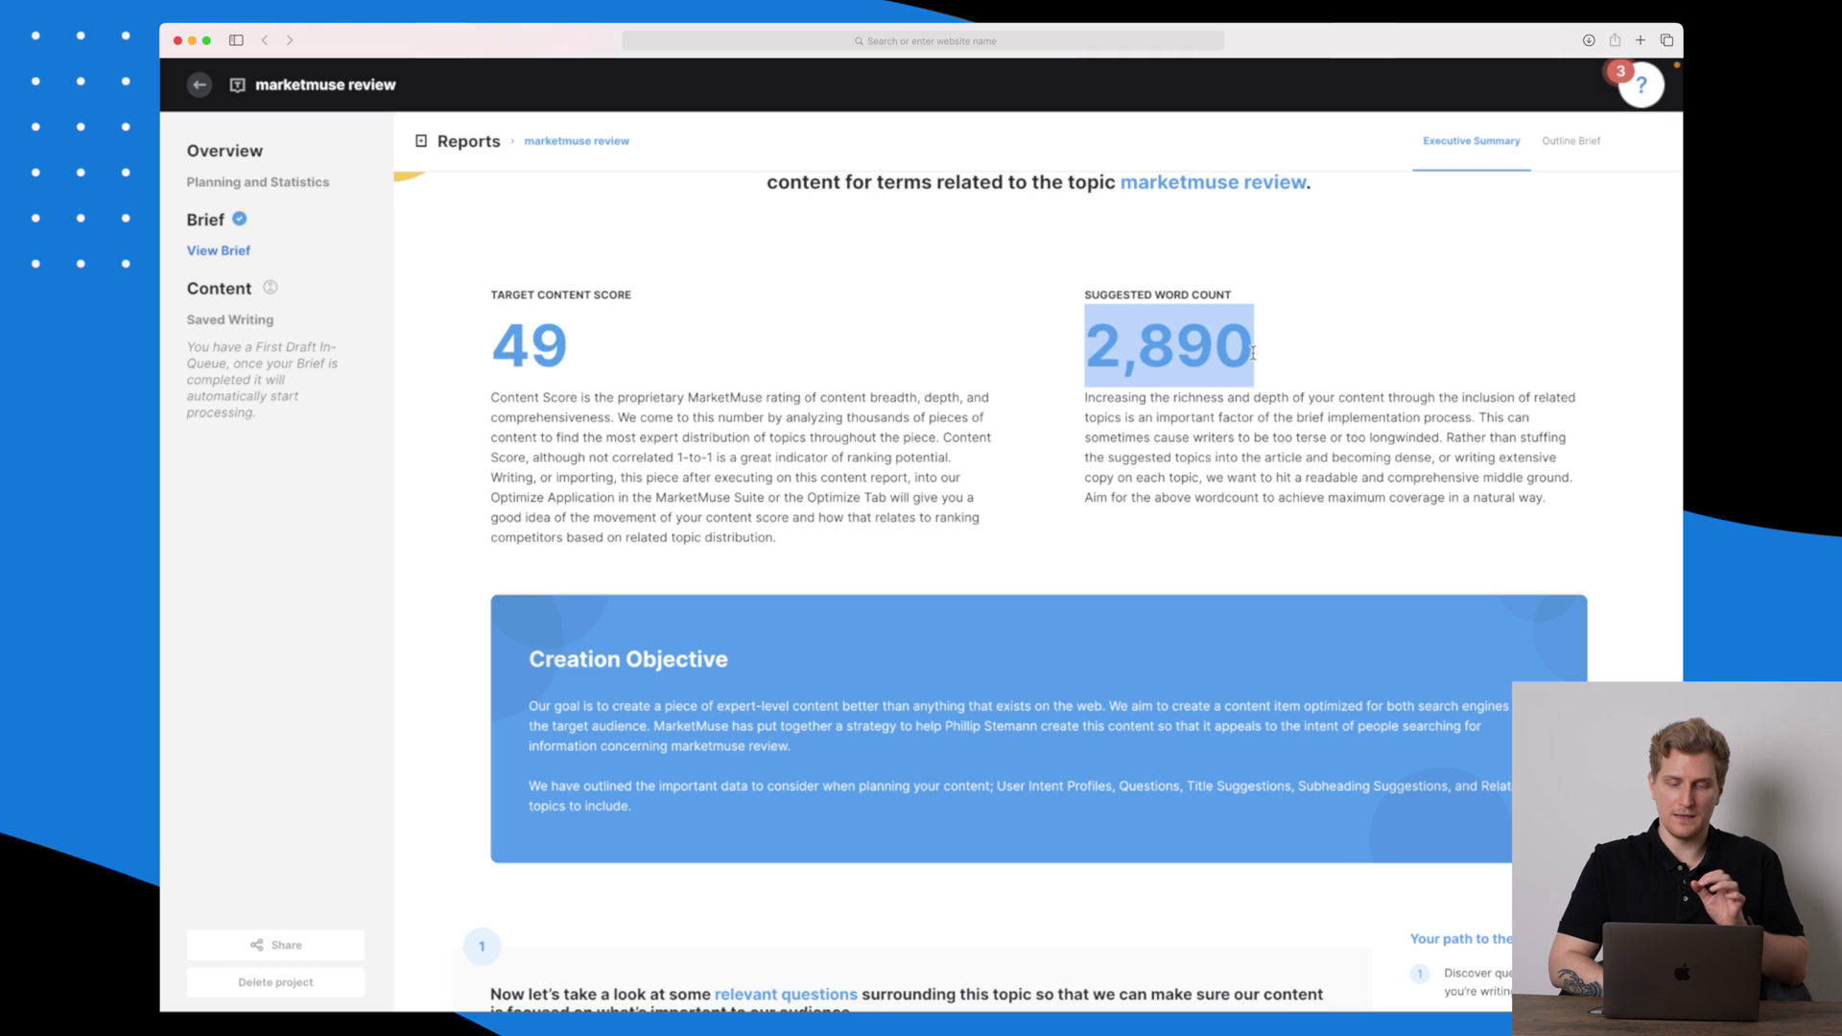
- Scroll through the summary sections and jump to step 3 on relevant subheadings
scroll(960, 355, down, 4)
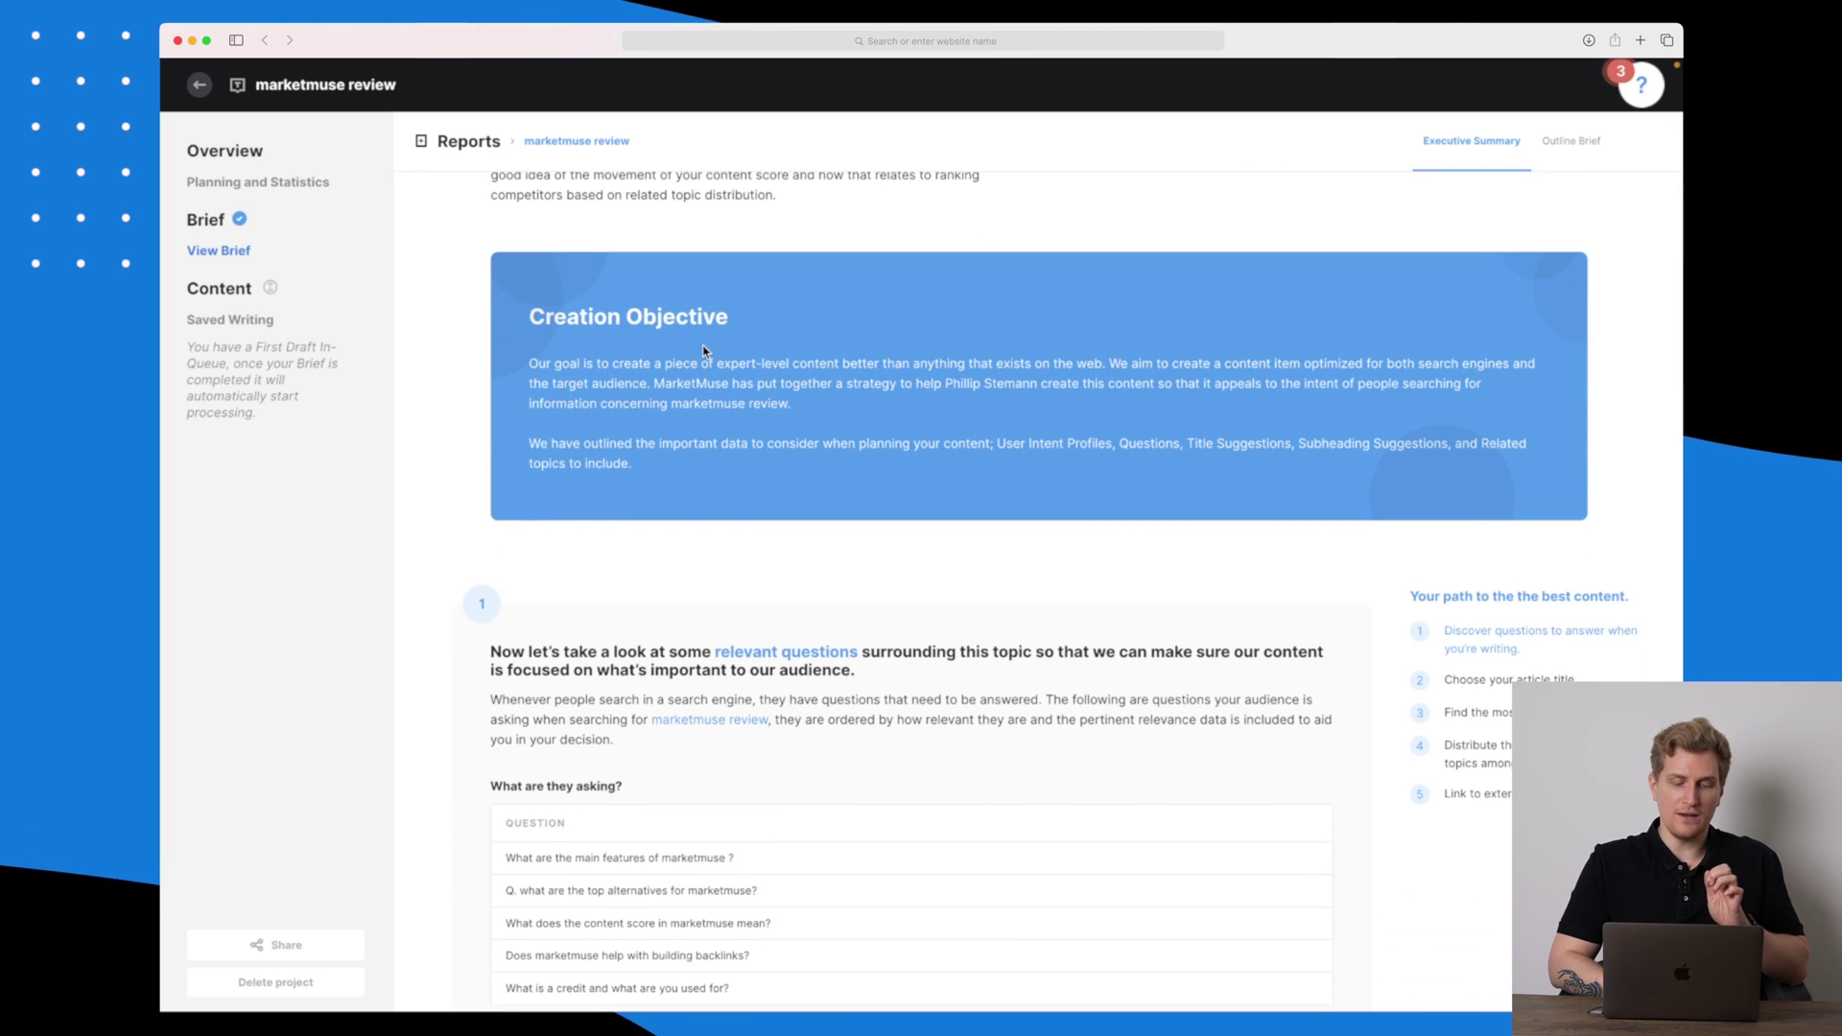
scroll(703, 350, down, 4)
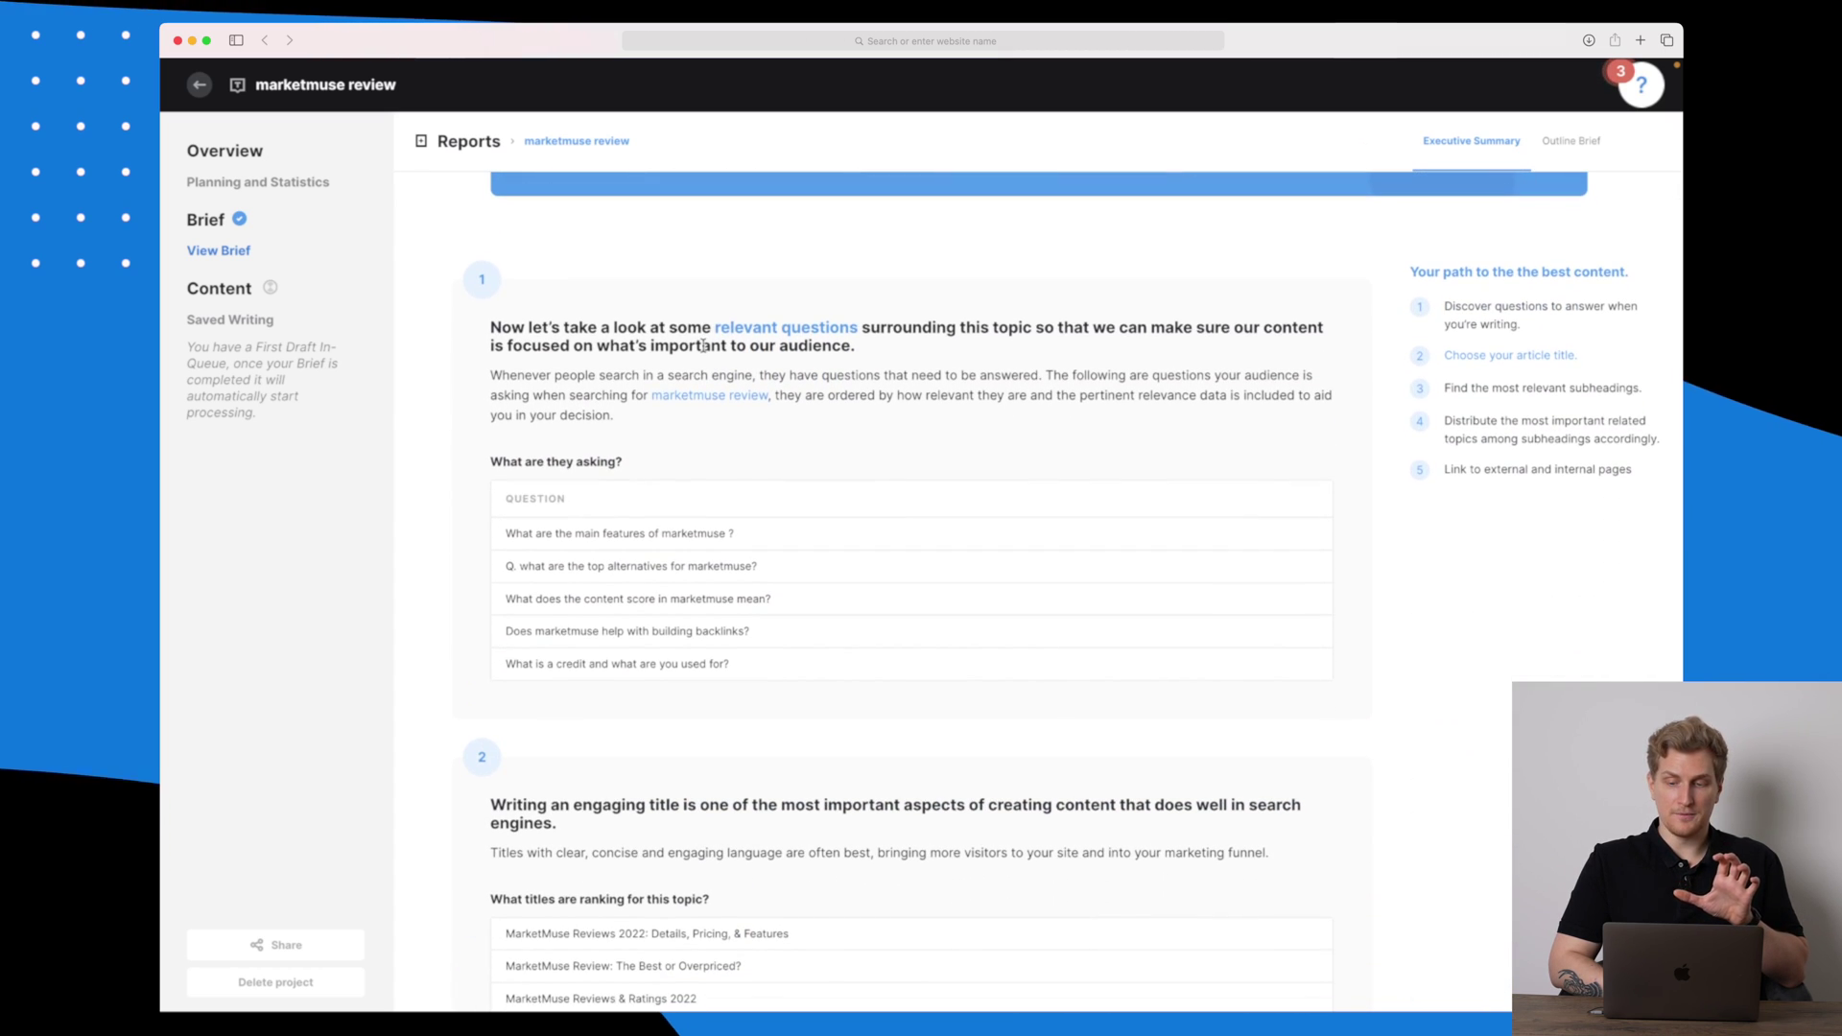
scroll(704, 347, down, 6)
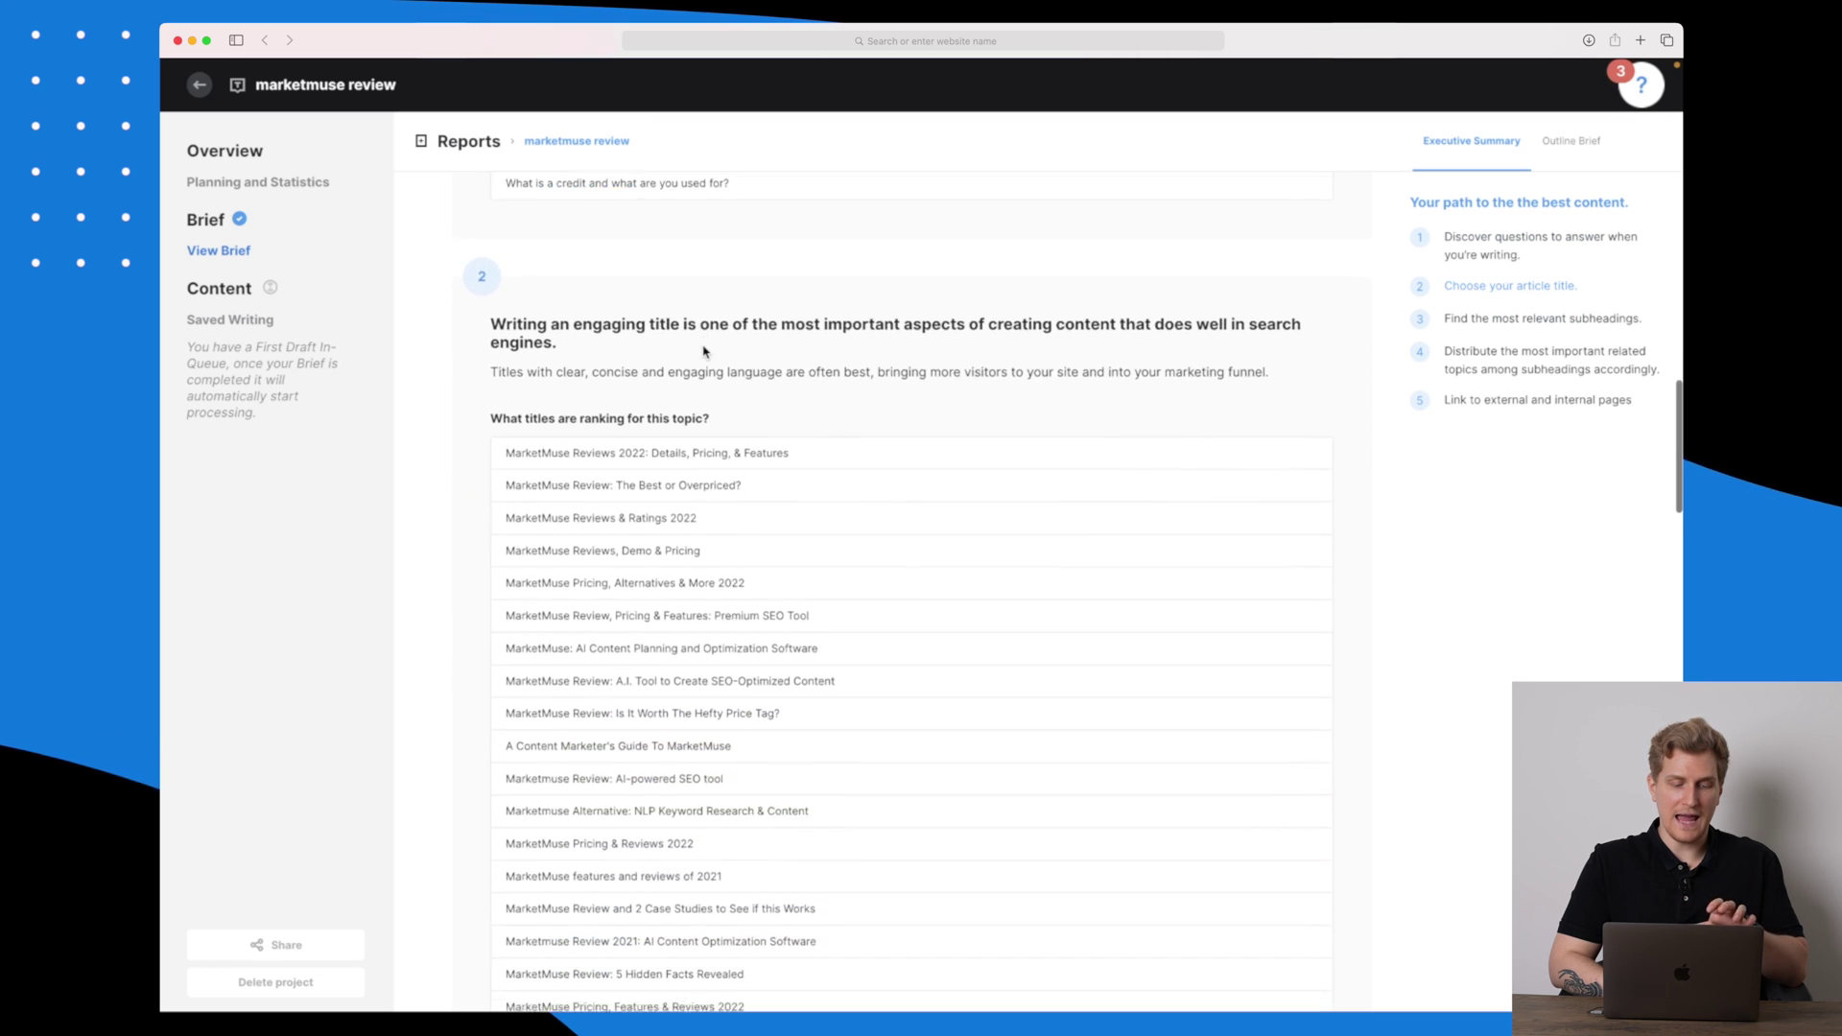
scroll(704, 351, down, 3)
scroll(704, 350, down, 5)
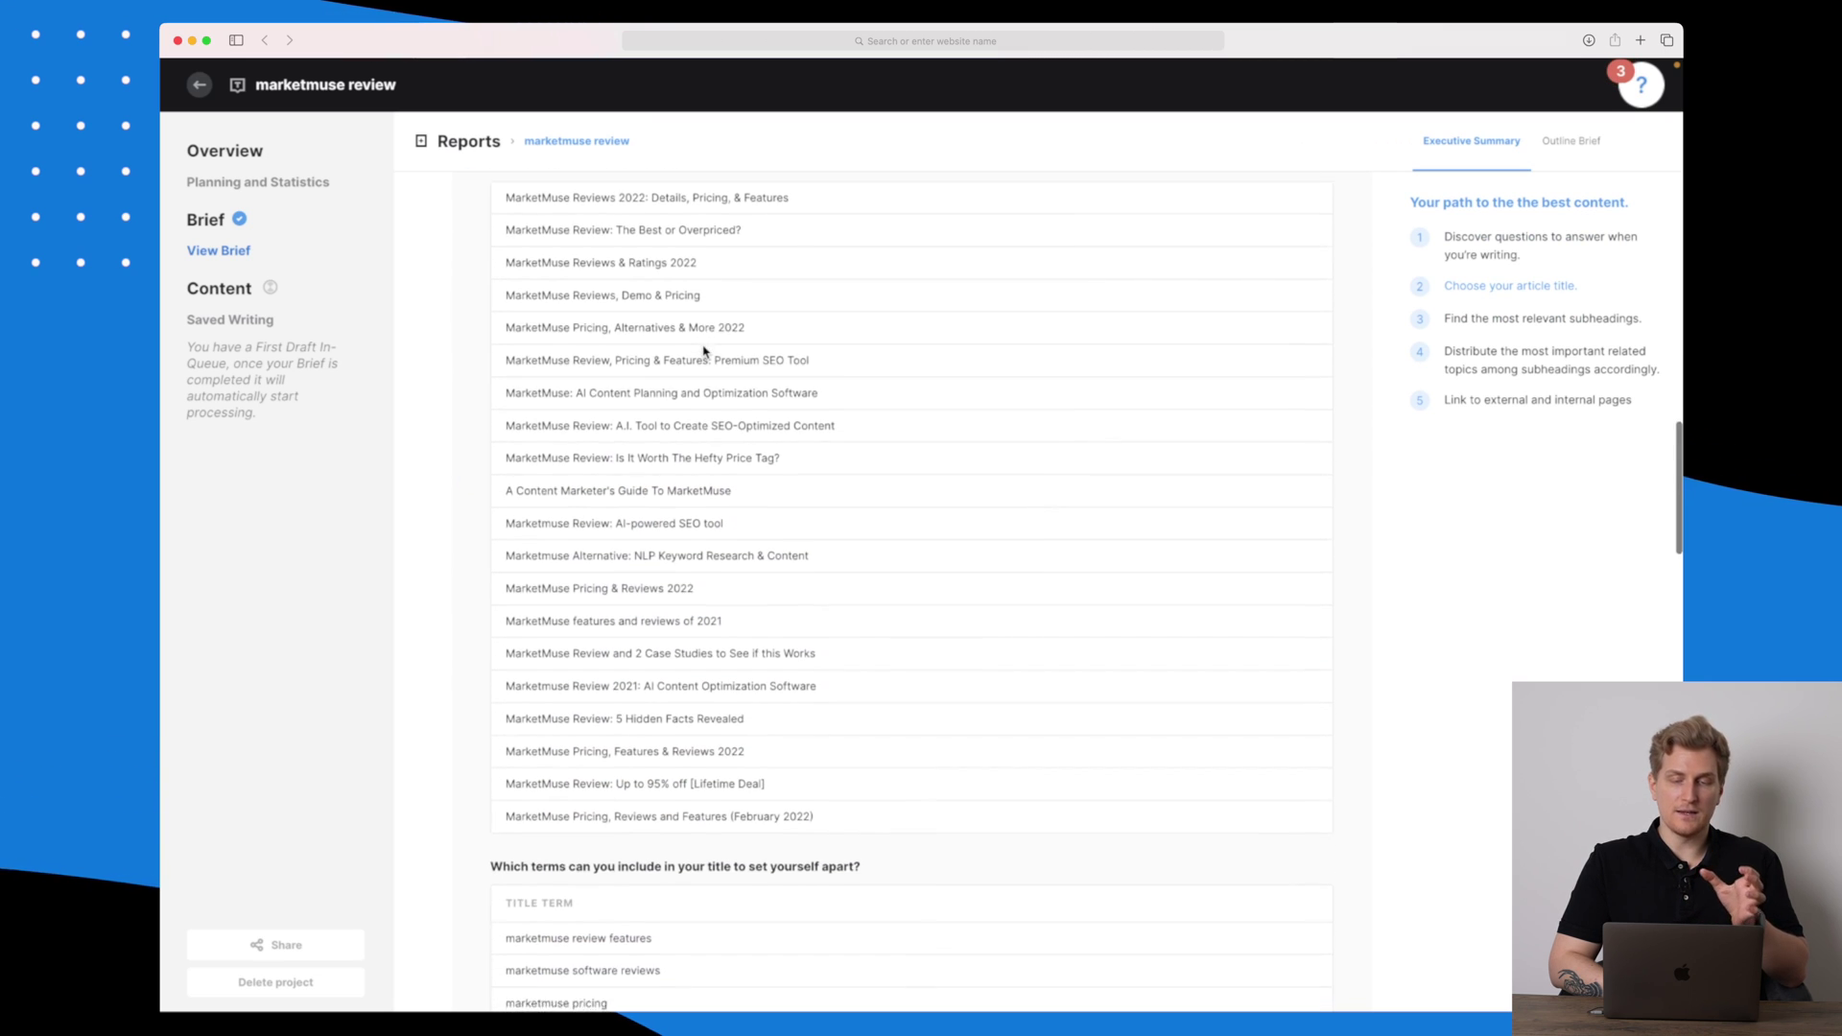
scroll(703, 351, down, 13)
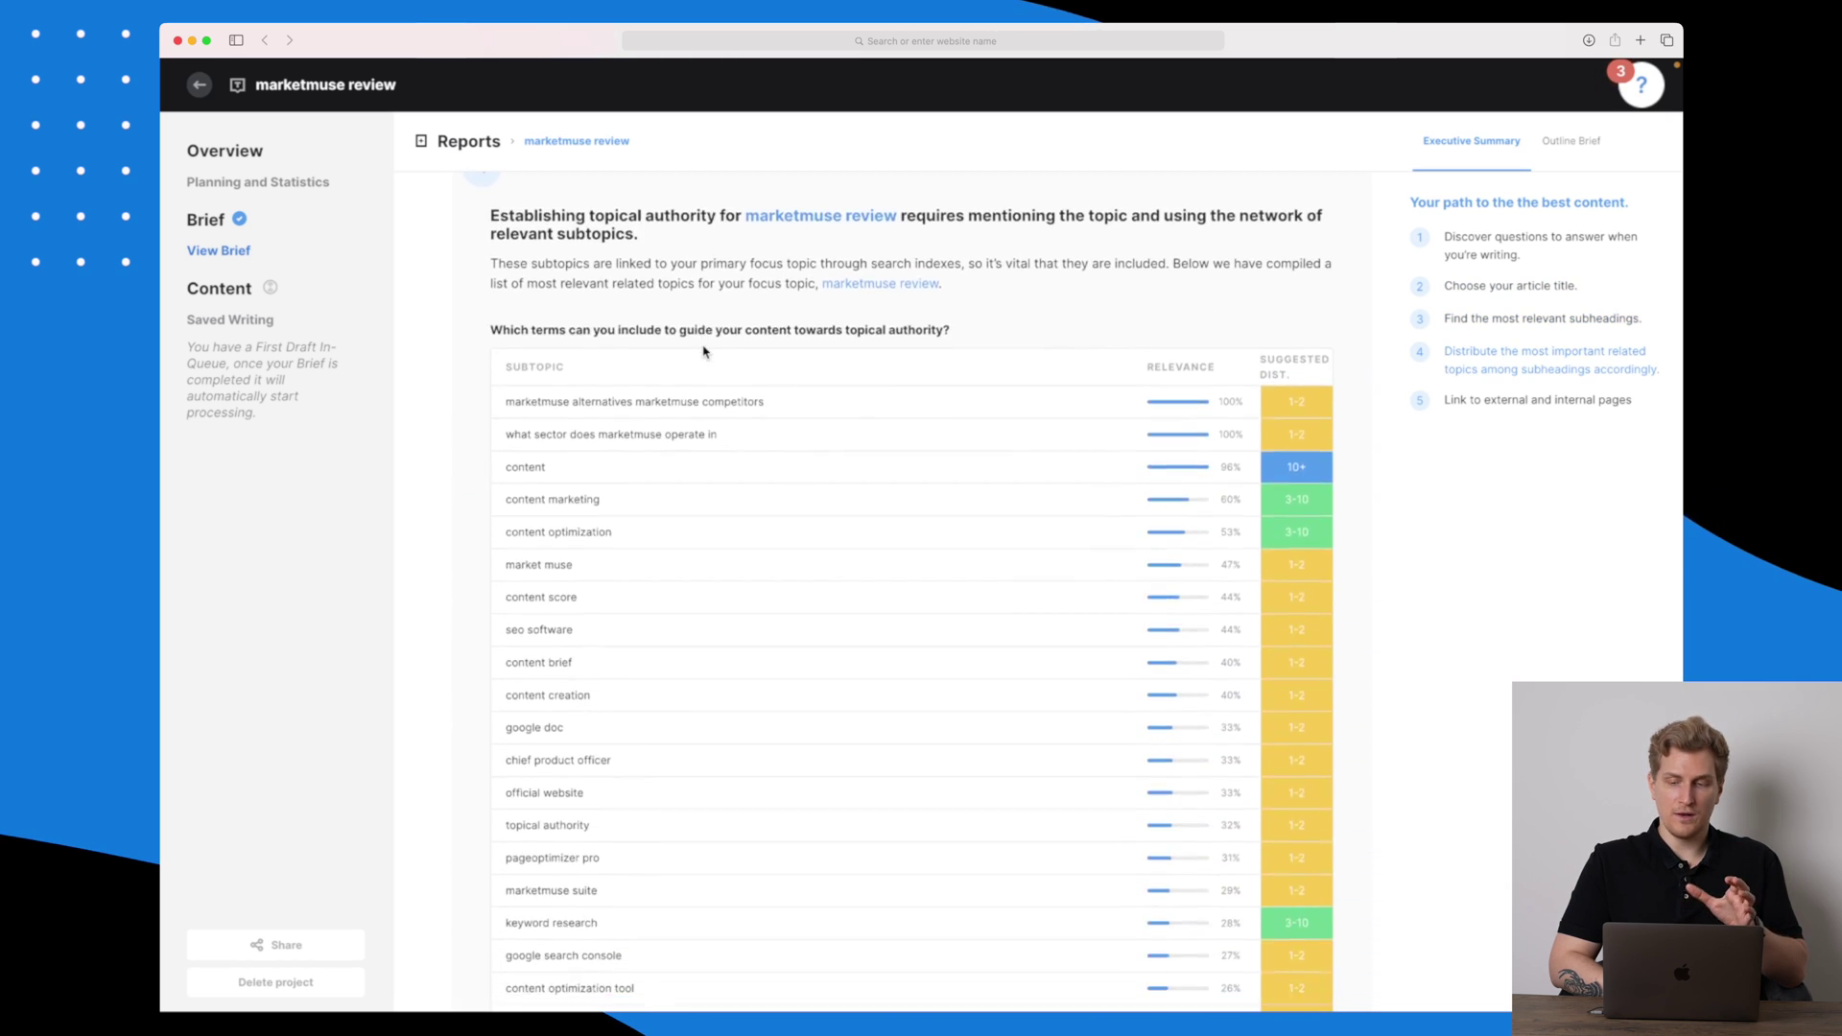
click(1542, 318)
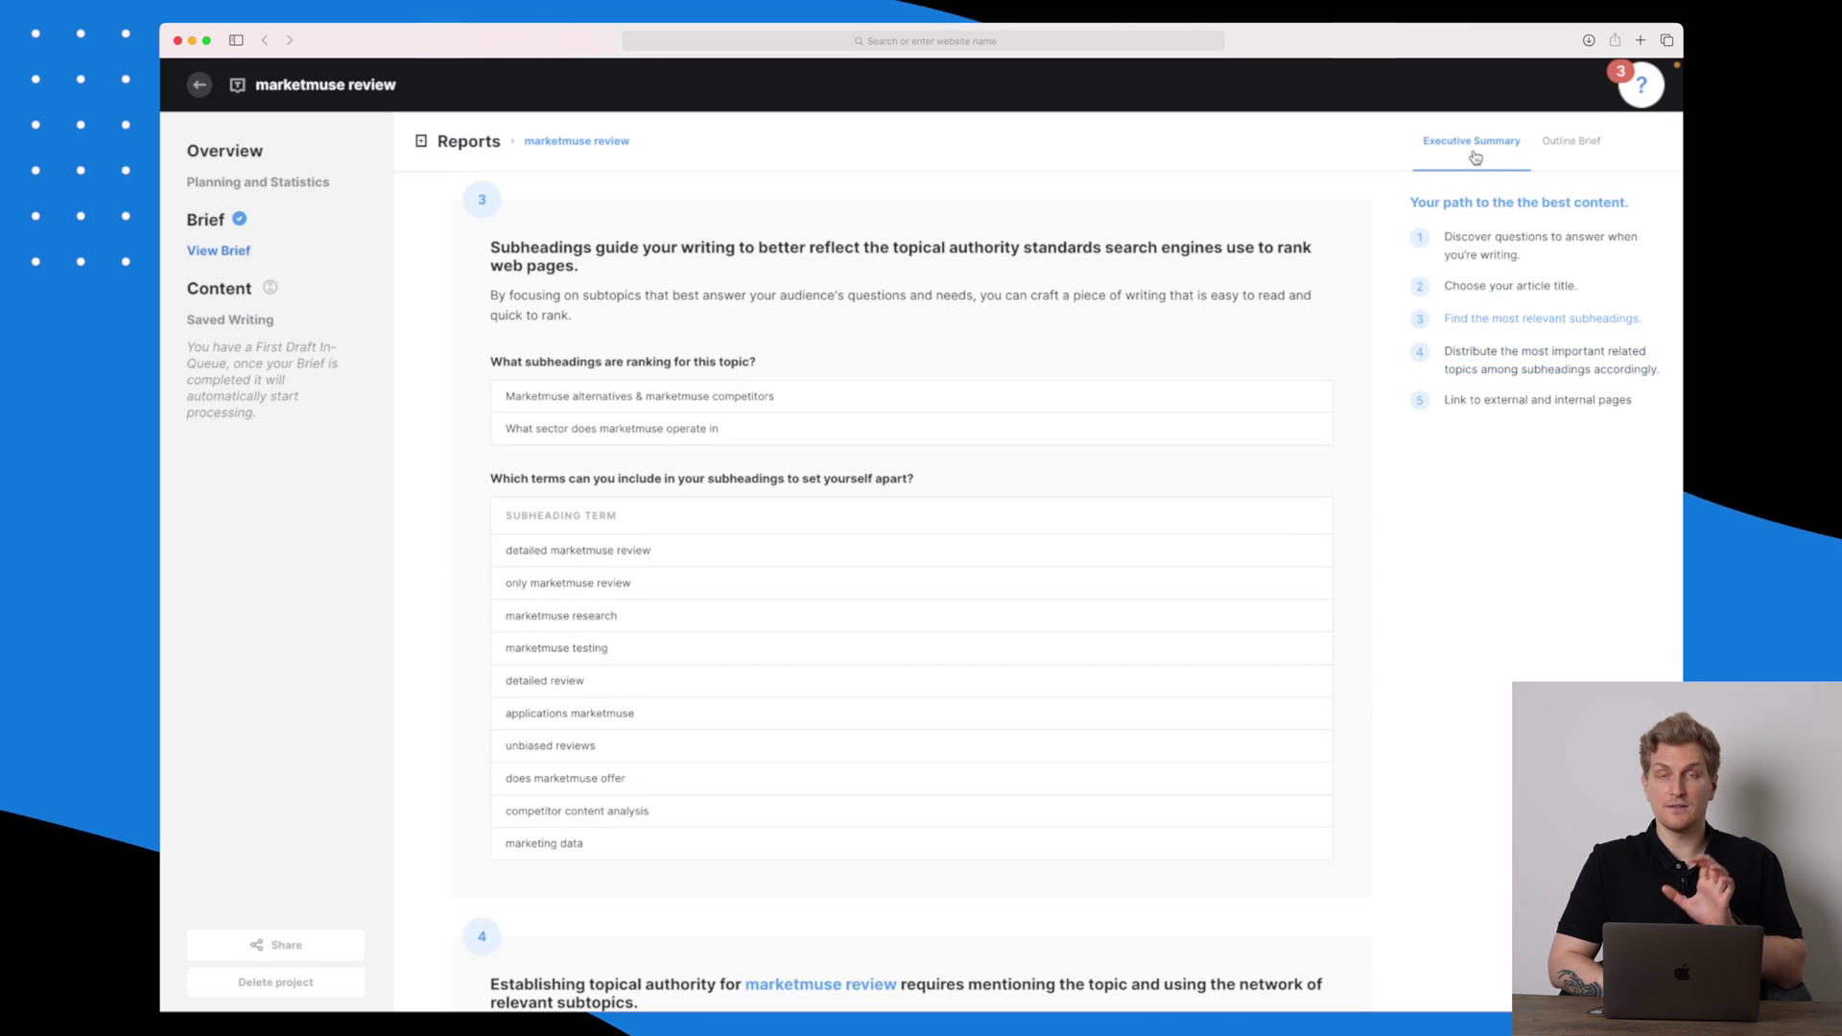
- Switch to the Outline Brief and back to the Executive Summary, reviewing further down
click(1572, 141)
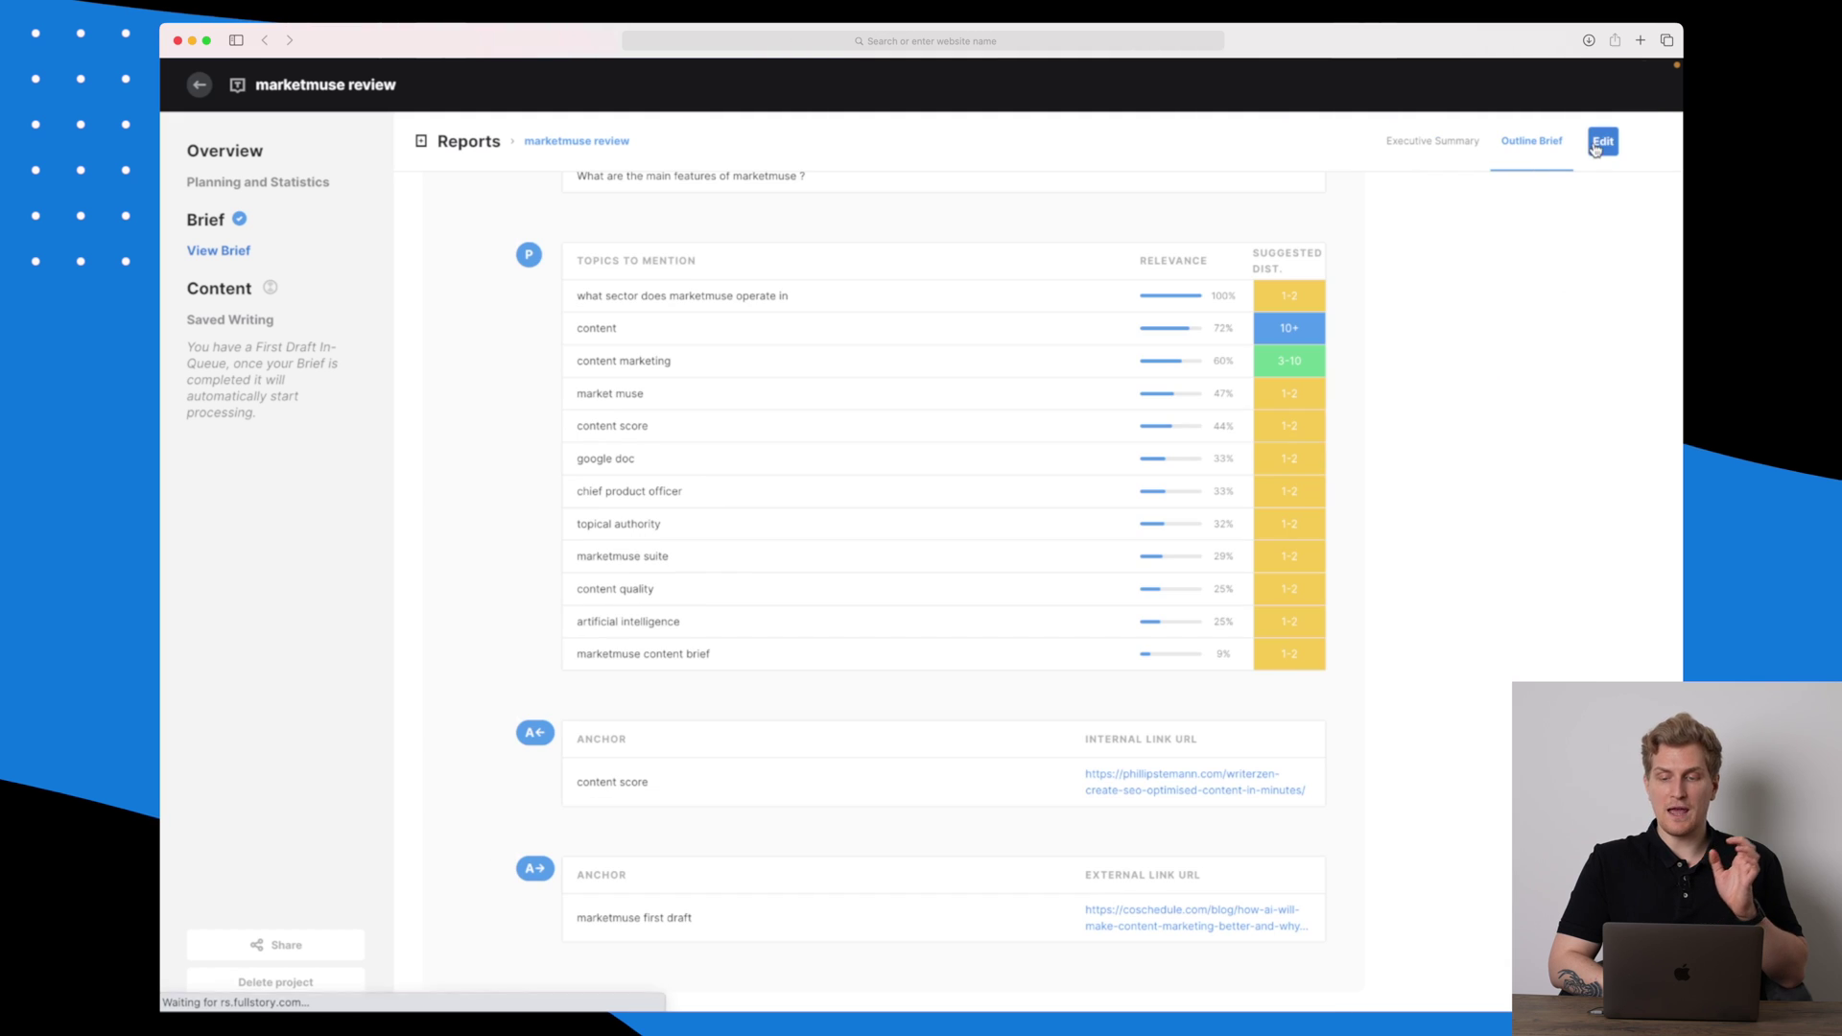
click(1431, 144)
scroll(679, 434, down, 5)
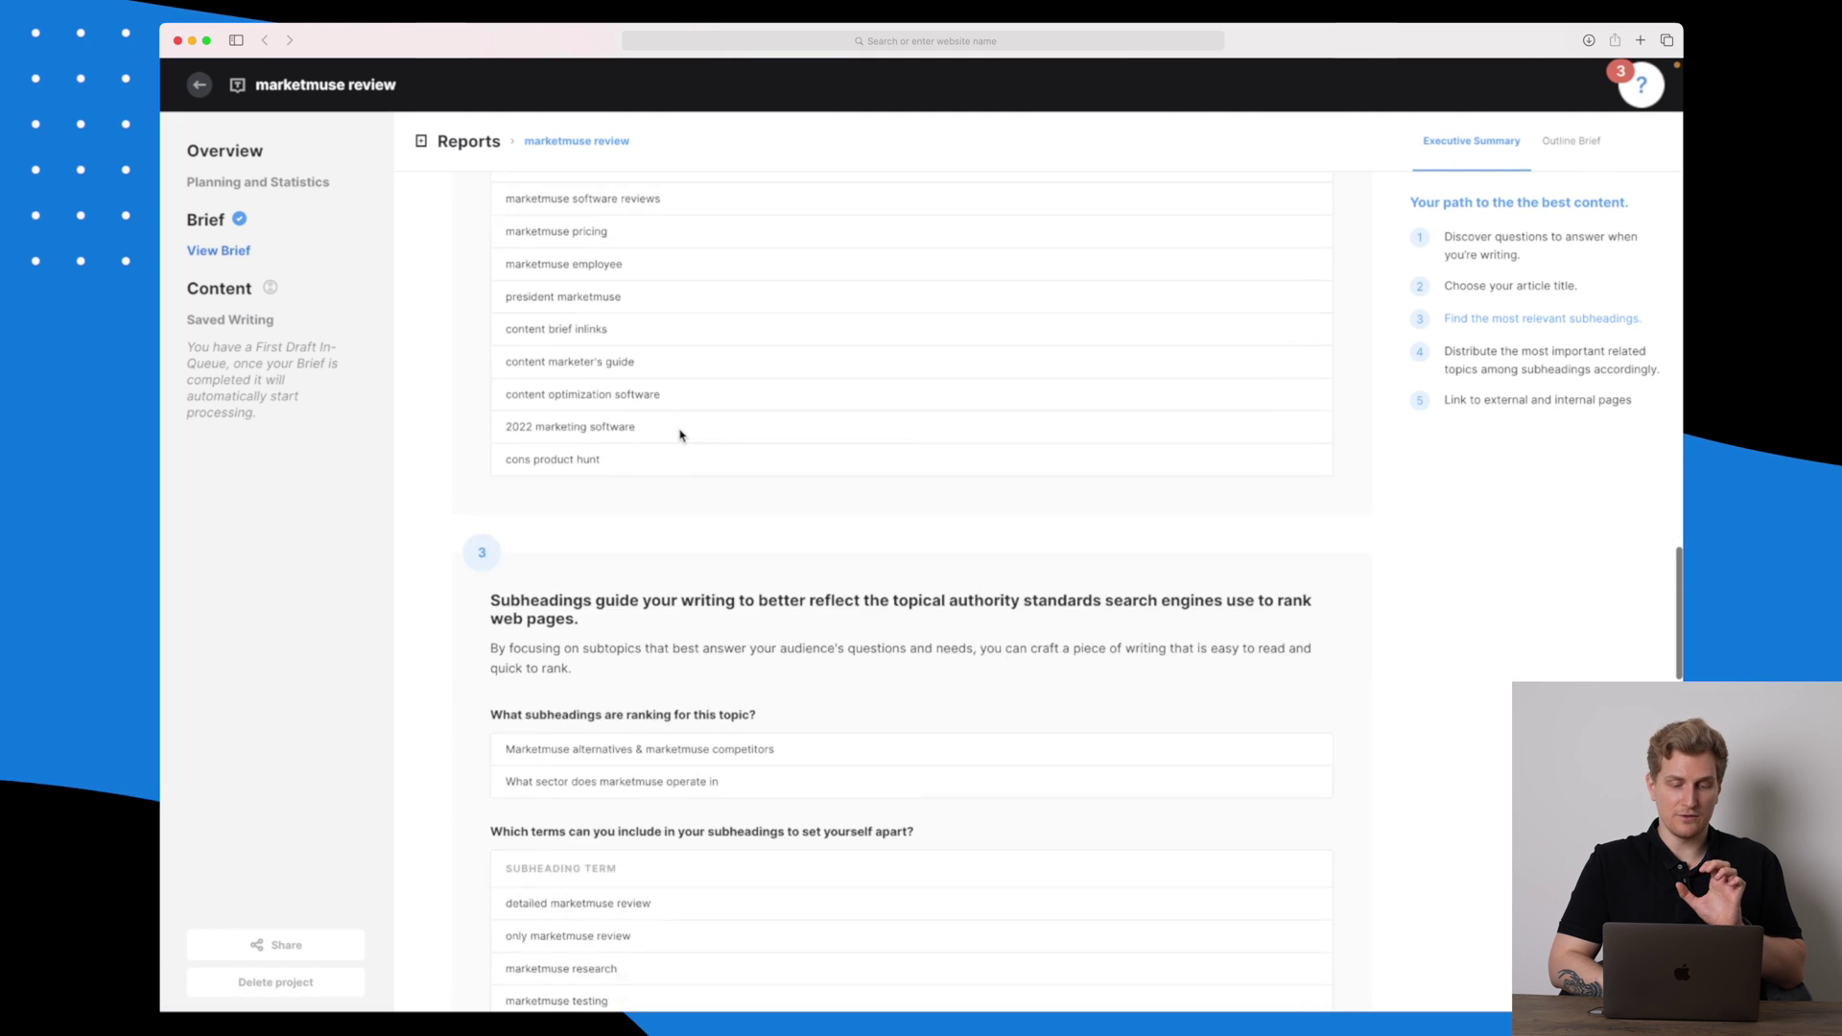
scroll(679, 434, down, 1)
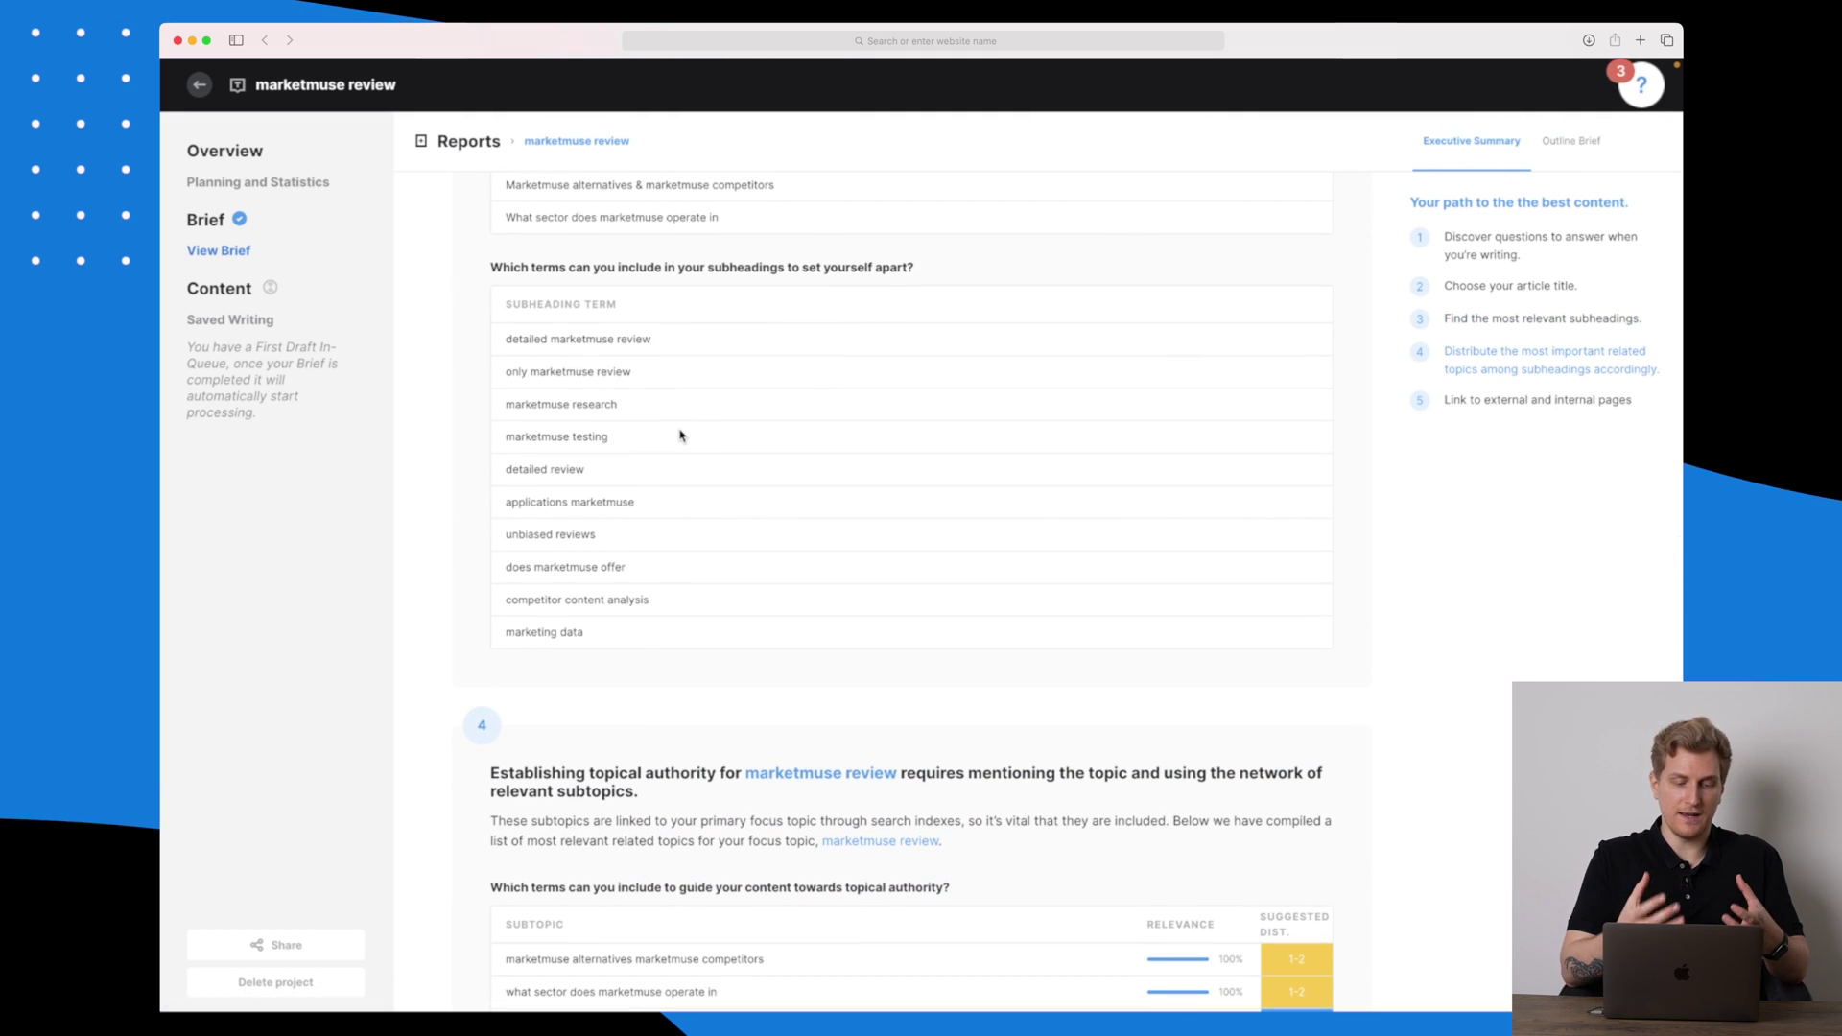